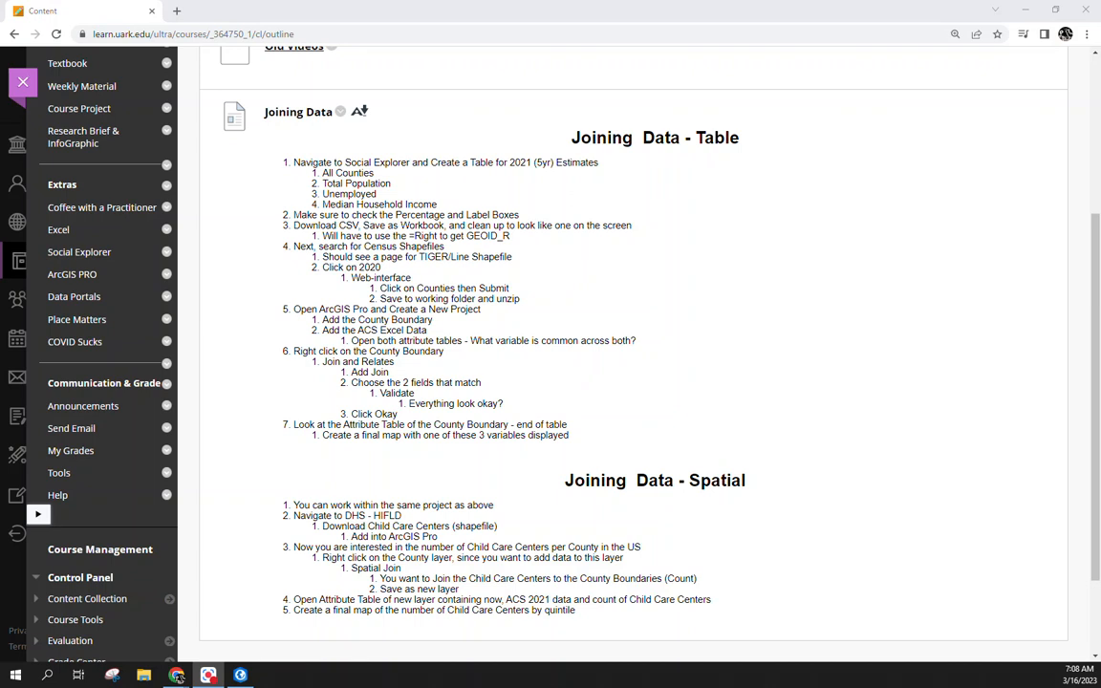
Open the Social Explorer site in a new browser tab and move it to its own maximized window
key("ctrl+t")
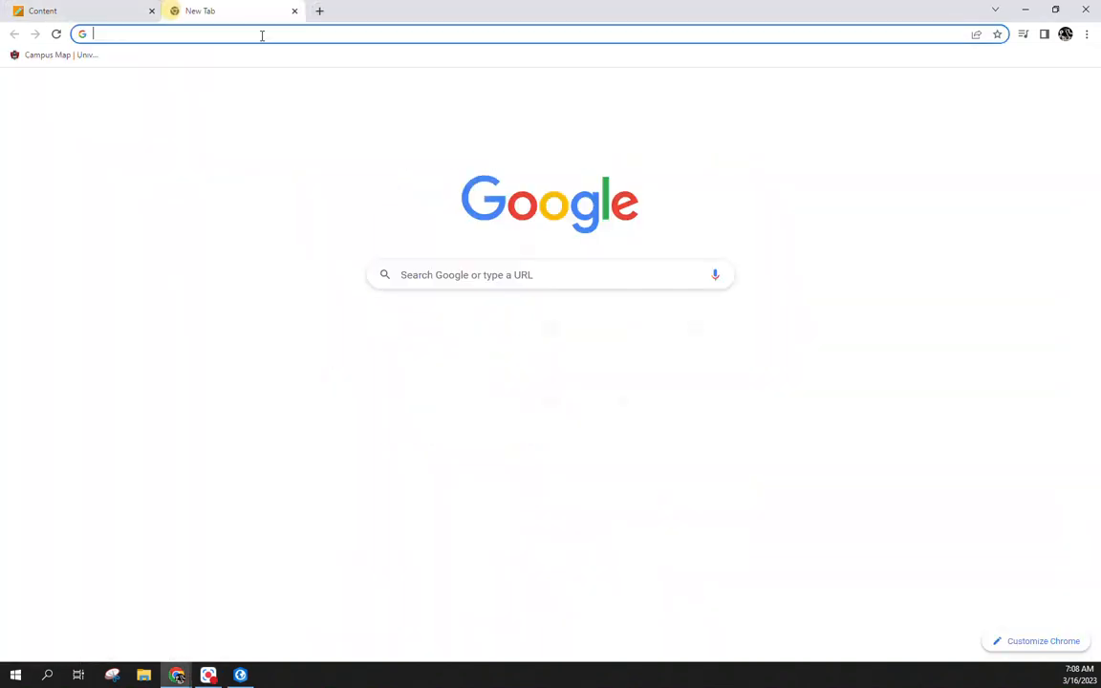
type("so")
key("Return")
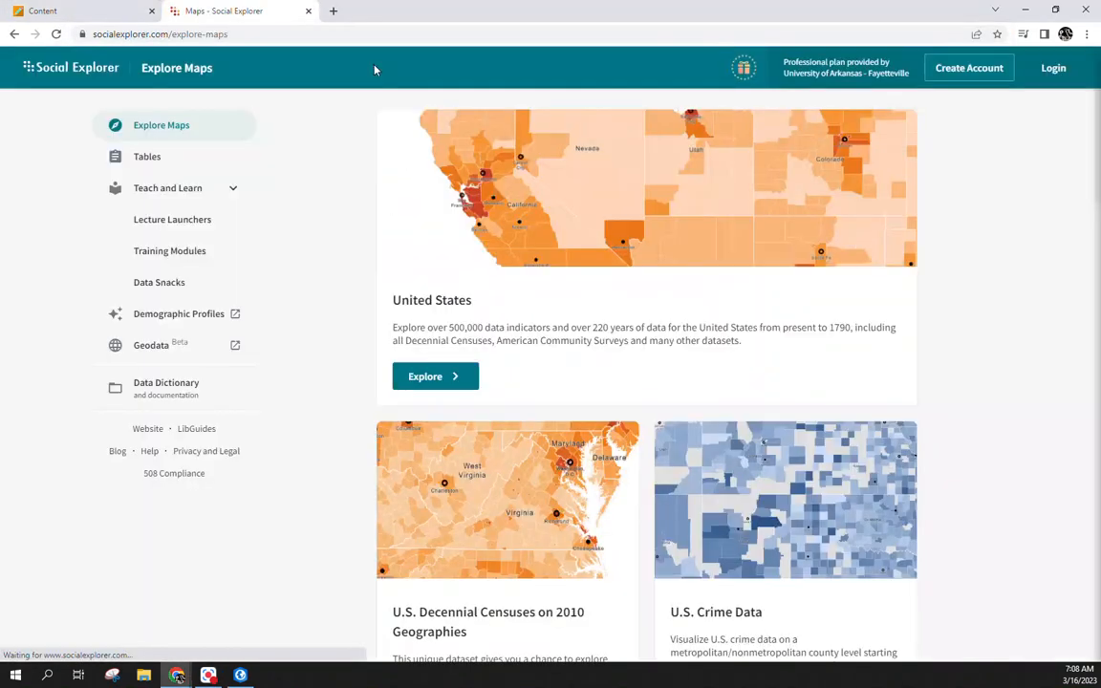
left_click_drag(237, 8, 373, 222)
left_click_drag(427, 9, 0, 116)
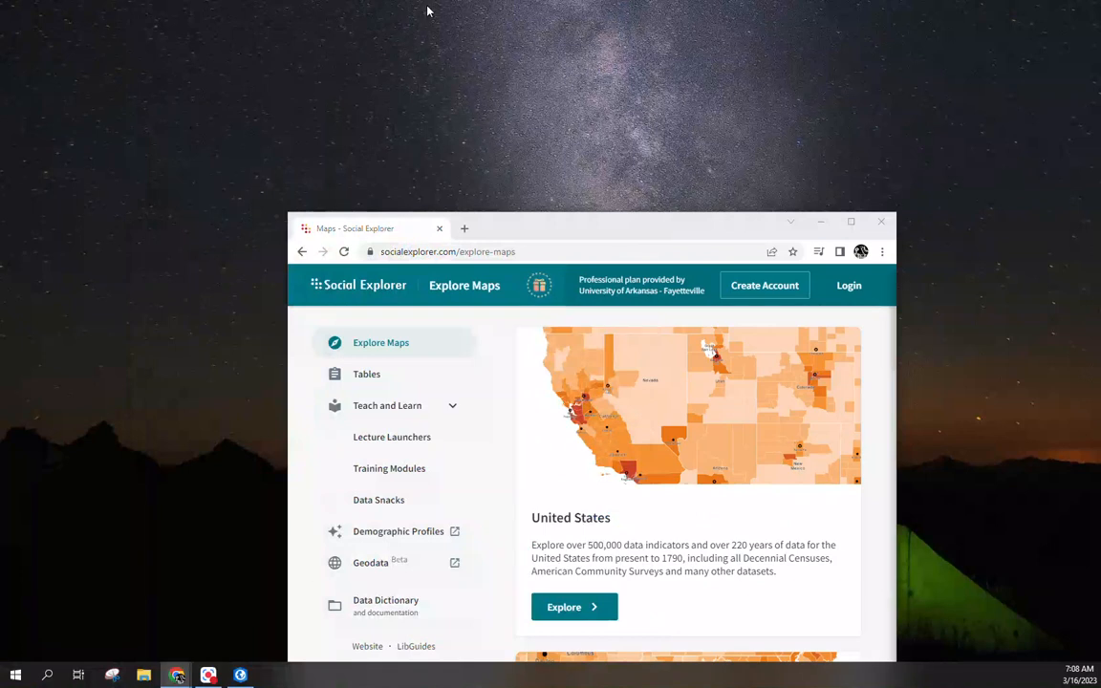
left_click_drag(634, 230, 643, 43)
double_click(643, 43)
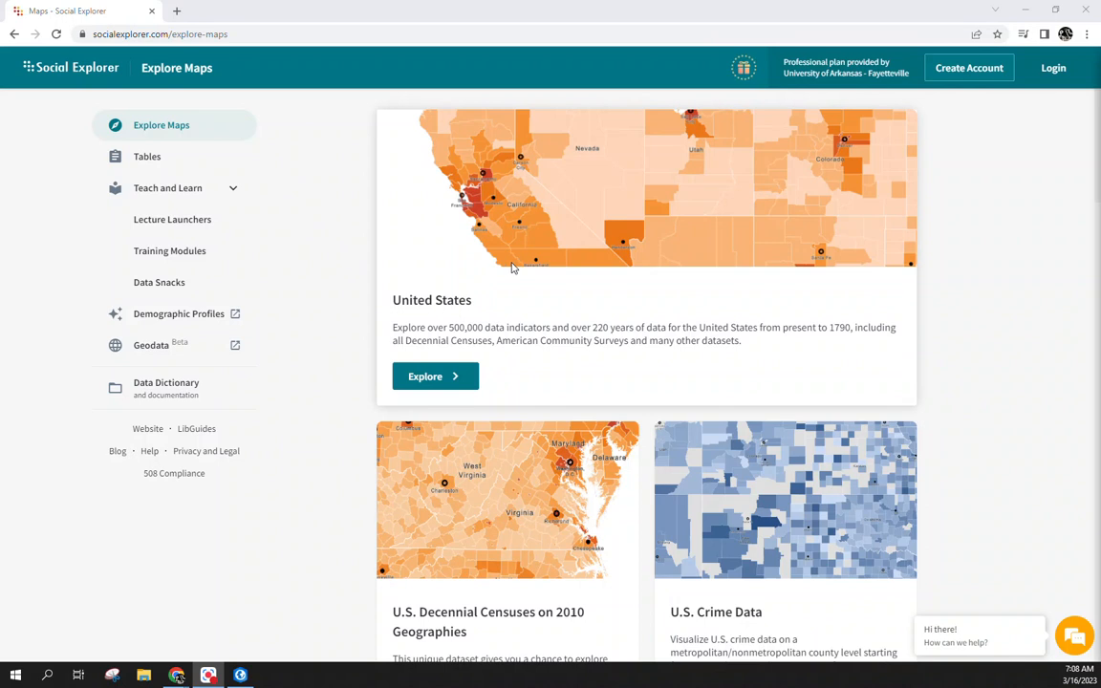
Begin a table report for the American Community Survey (ACS) 2017--2021 (5-Year Estimates)
left_click(147, 169)
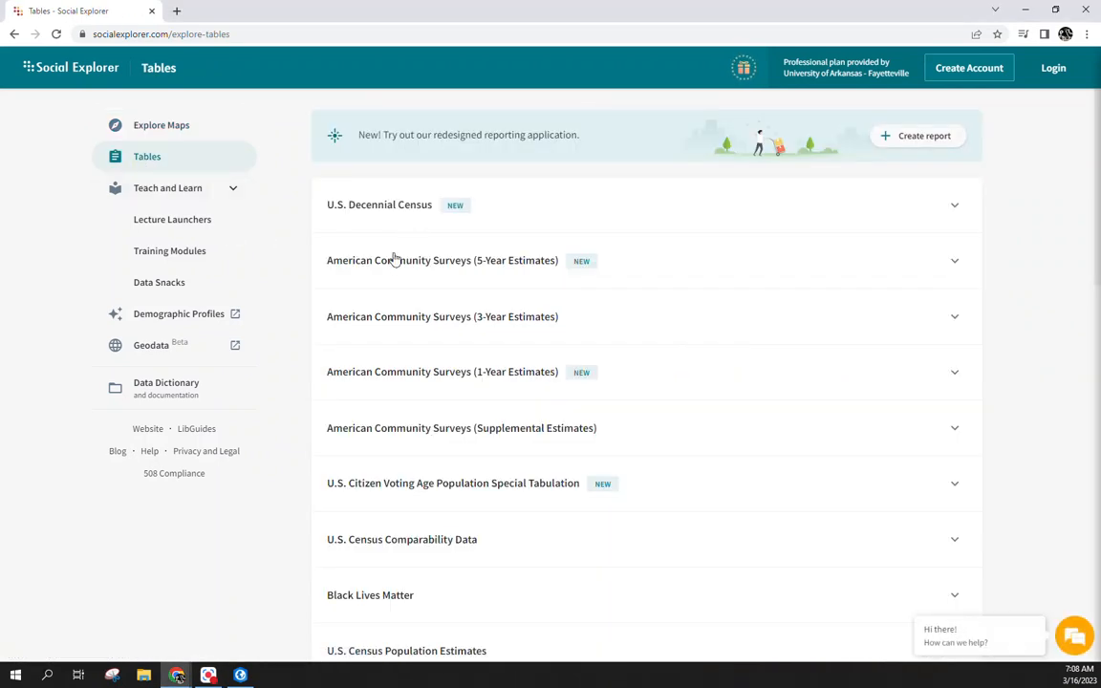
left_click(445, 262)
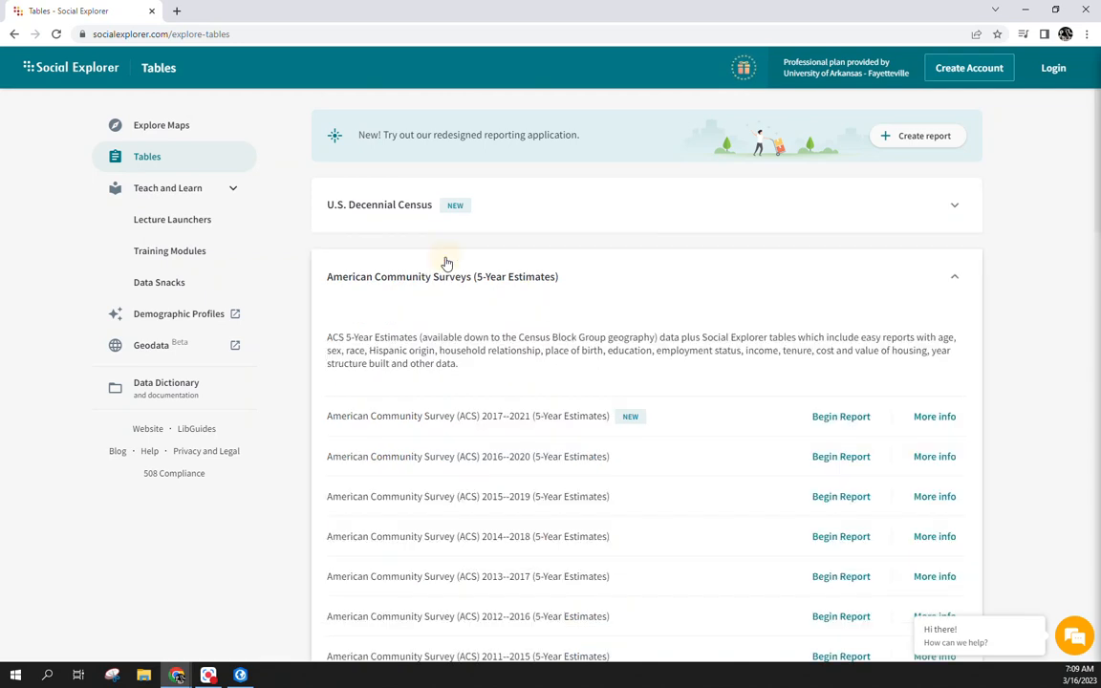
left_click(870, 428)
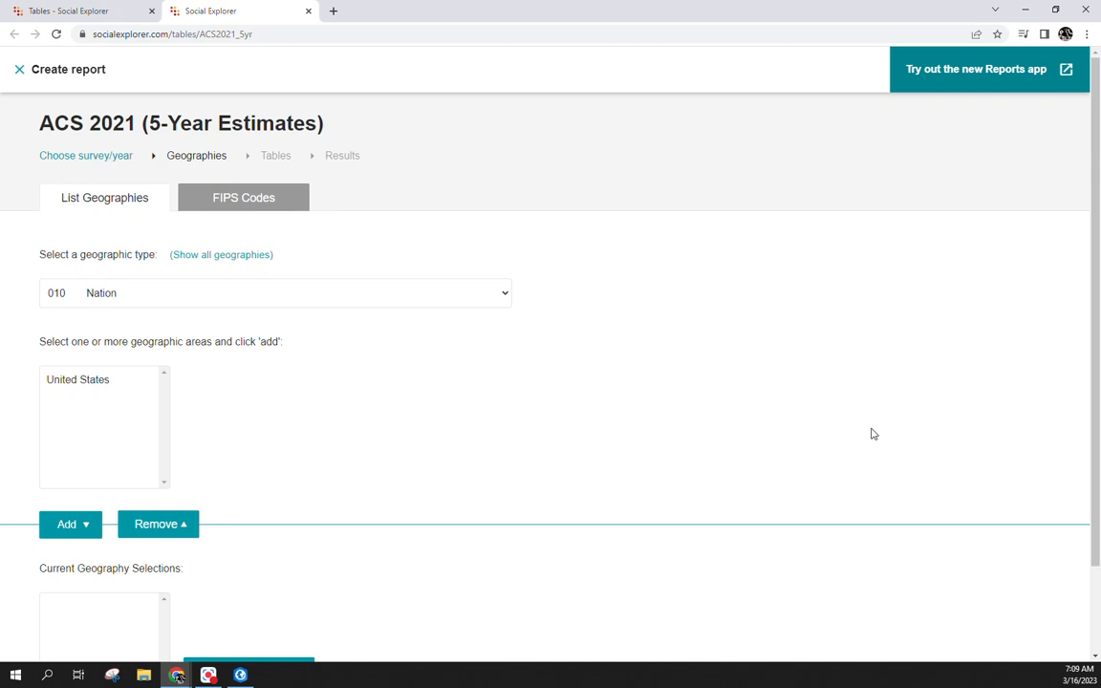
Set the geographic type to County, add All counties to the geography selections and proceed to the table selection
left_click(403, 302)
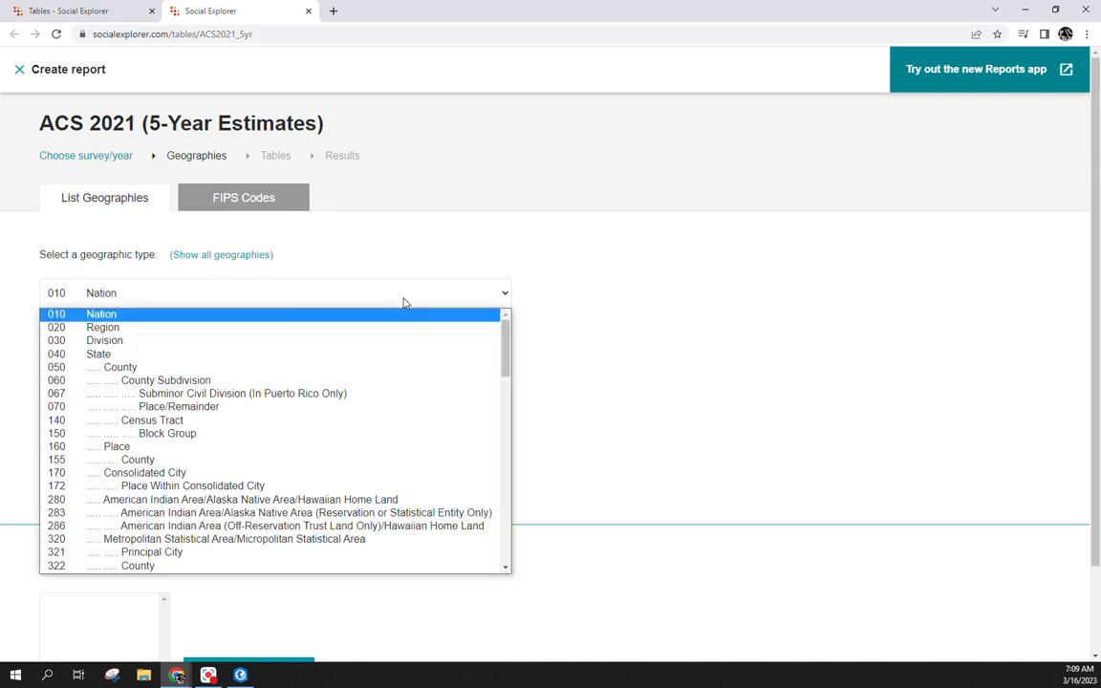
left_click(377, 371)
left_click(100, 380)
left_click(377, 366)
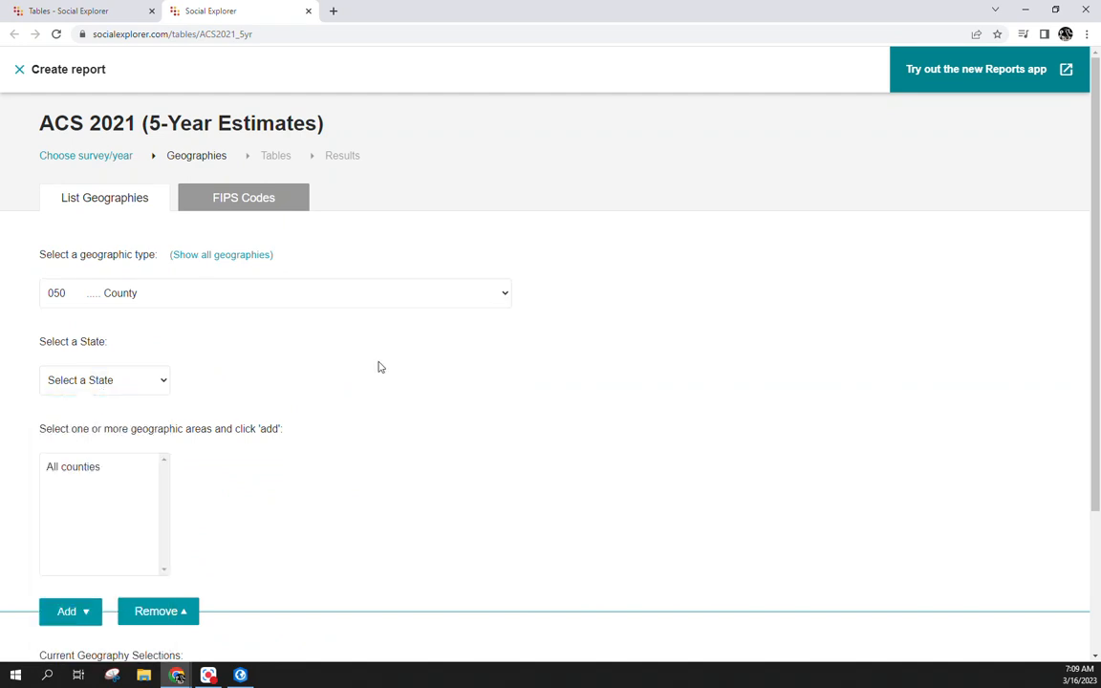
scroll(378, 367, "down", 2)
left_click(74, 336)
left_click(63, 480)
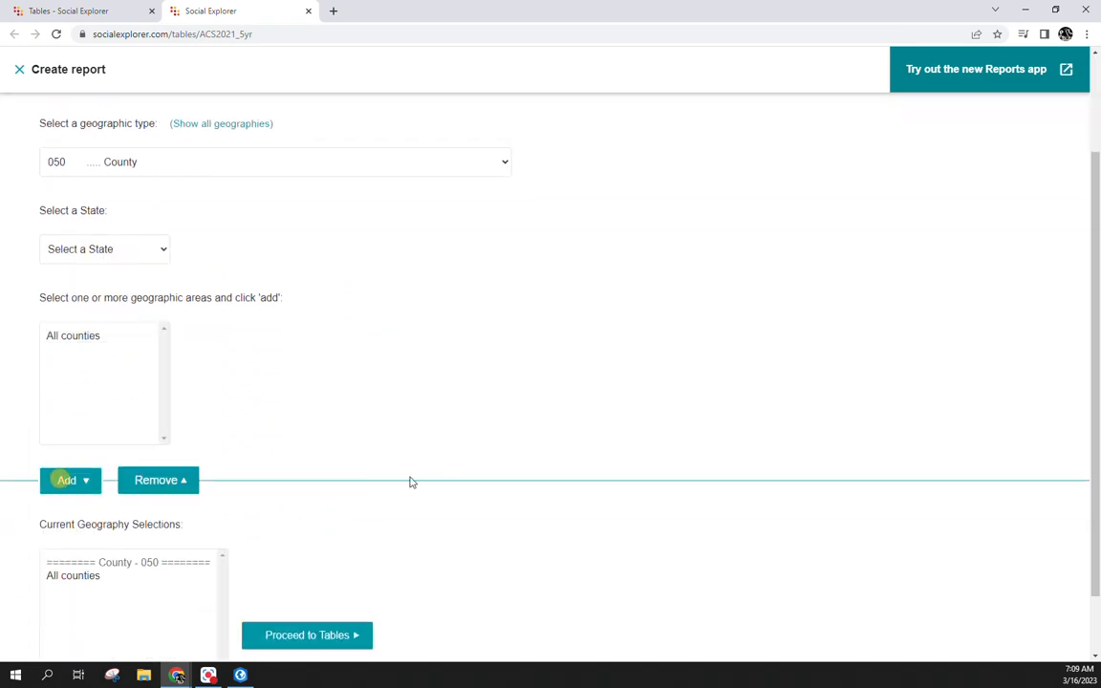
scroll(411, 483, "down", 1)
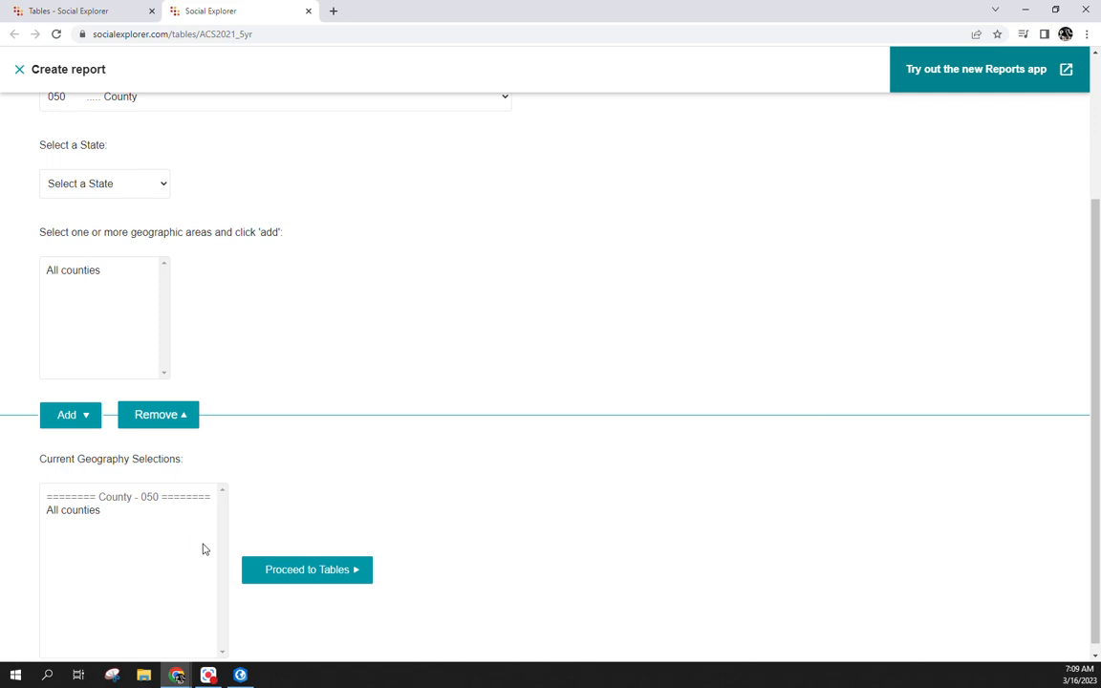
left_click(275, 574)
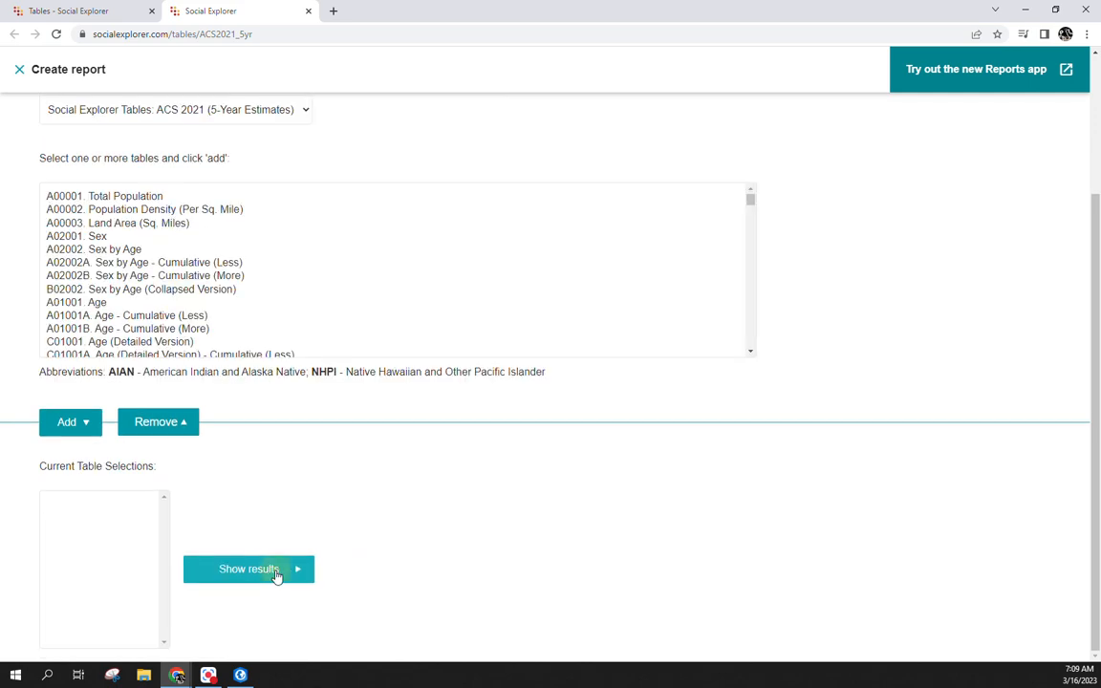
Add the tables A00001 Total Population and A17005 Unemployment Rate for Civilian Population in Labor Force 16 Years and Over
left_click(125, 198)
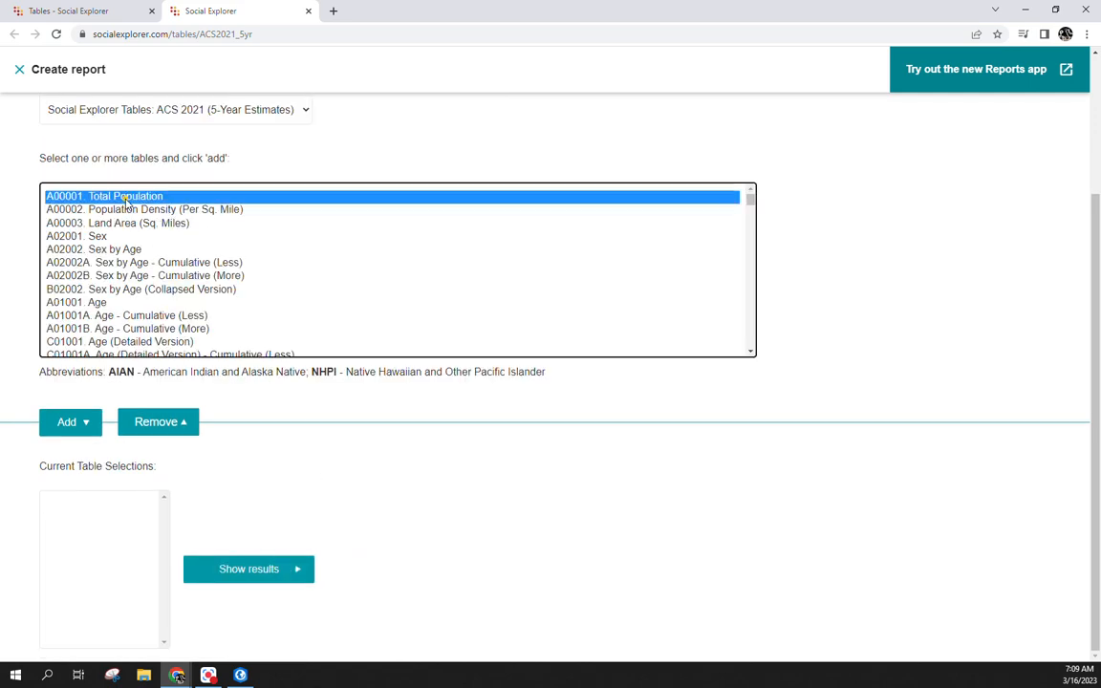
left_click(62, 428)
scroll(237, 272, "down", 10)
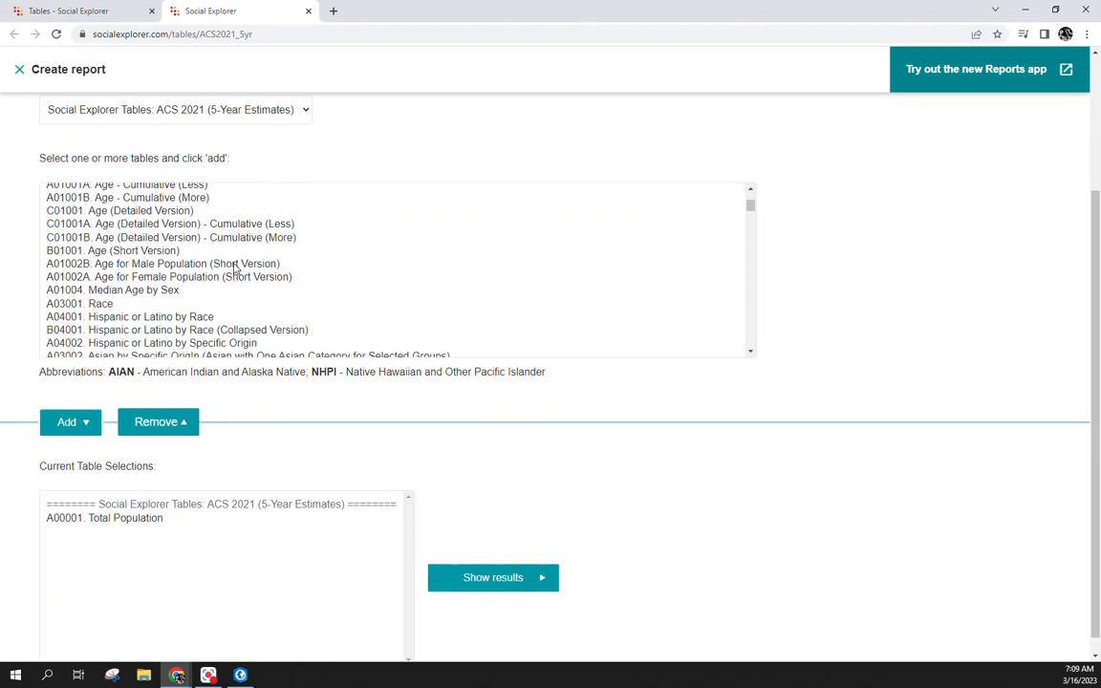
scroll(234, 268, "down", 12)
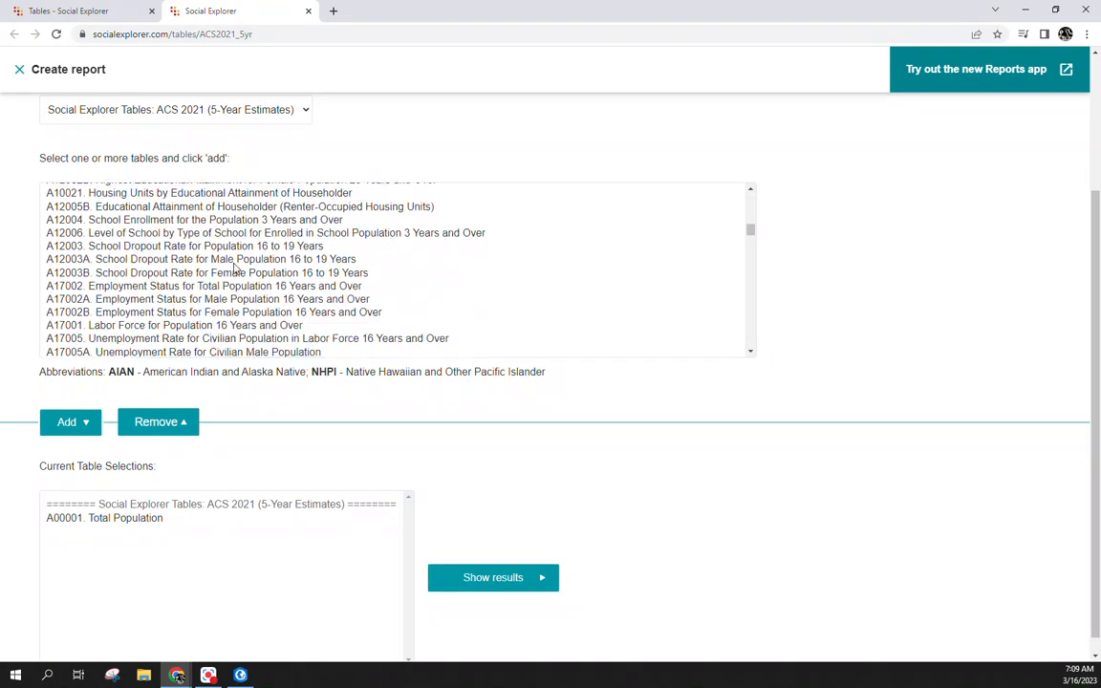
left_click(187, 268)
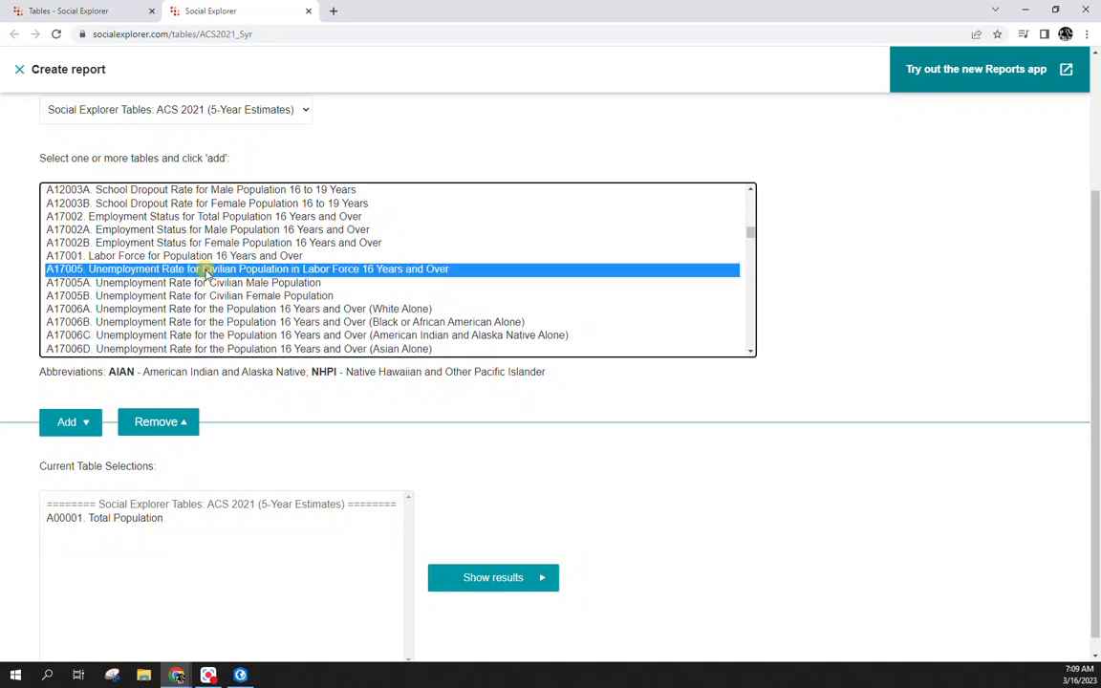
left_click(87, 422)
Add table A14006 Median Household Income (In 2021 Inflation Adjusted Dollars) and show the report results
scroll(275, 286, "down", 1)
scroll(274, 287, "down", 5)
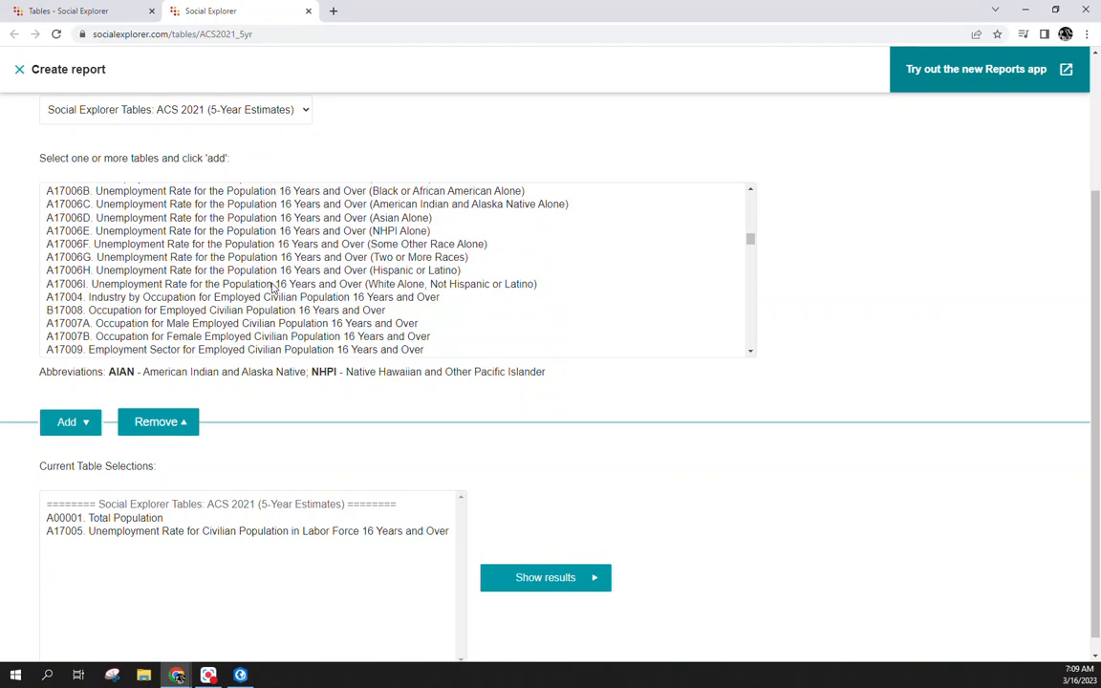
scroll(274, 287, "down", 3)
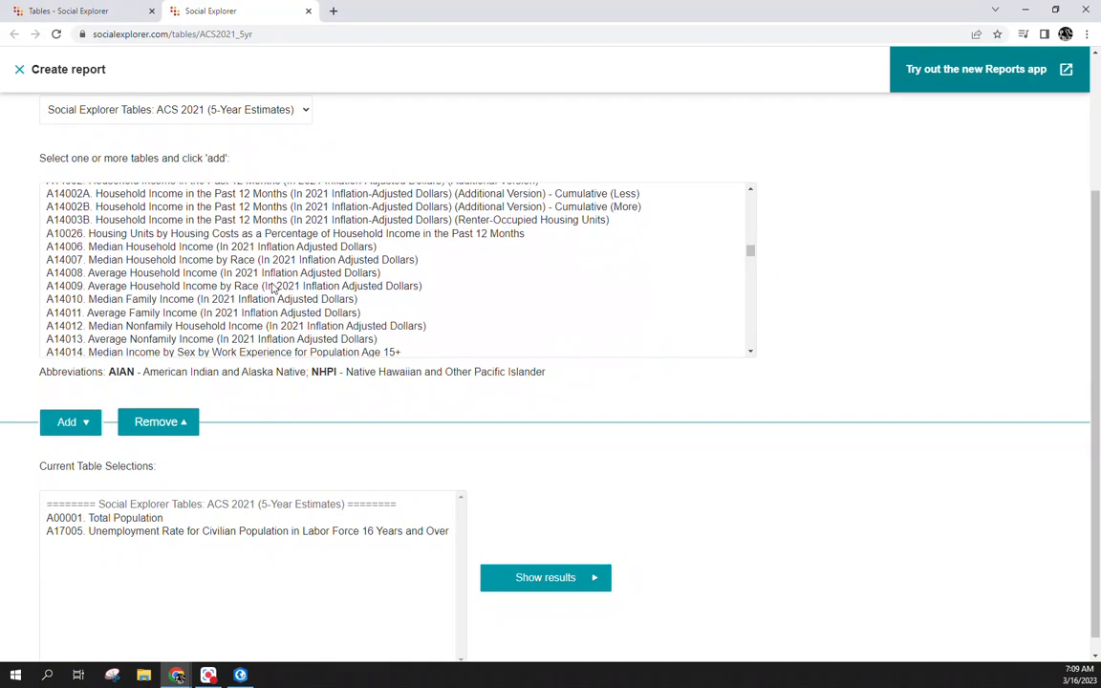
left_click(140, 248)
left_click(67, 422)
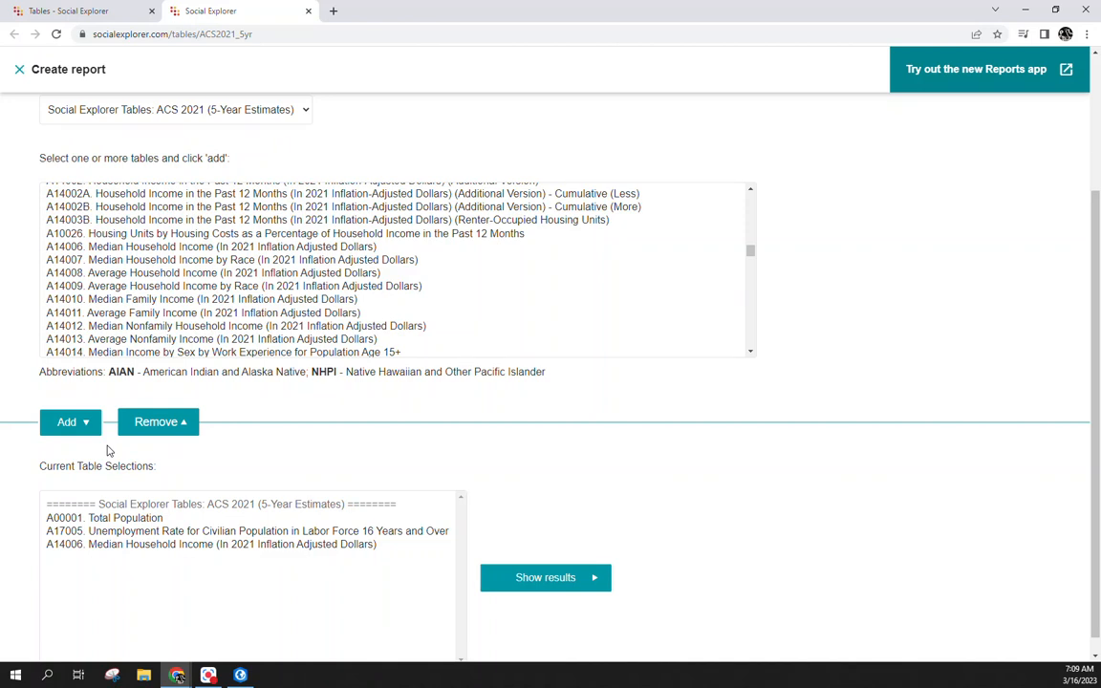
left_click(557, 580)
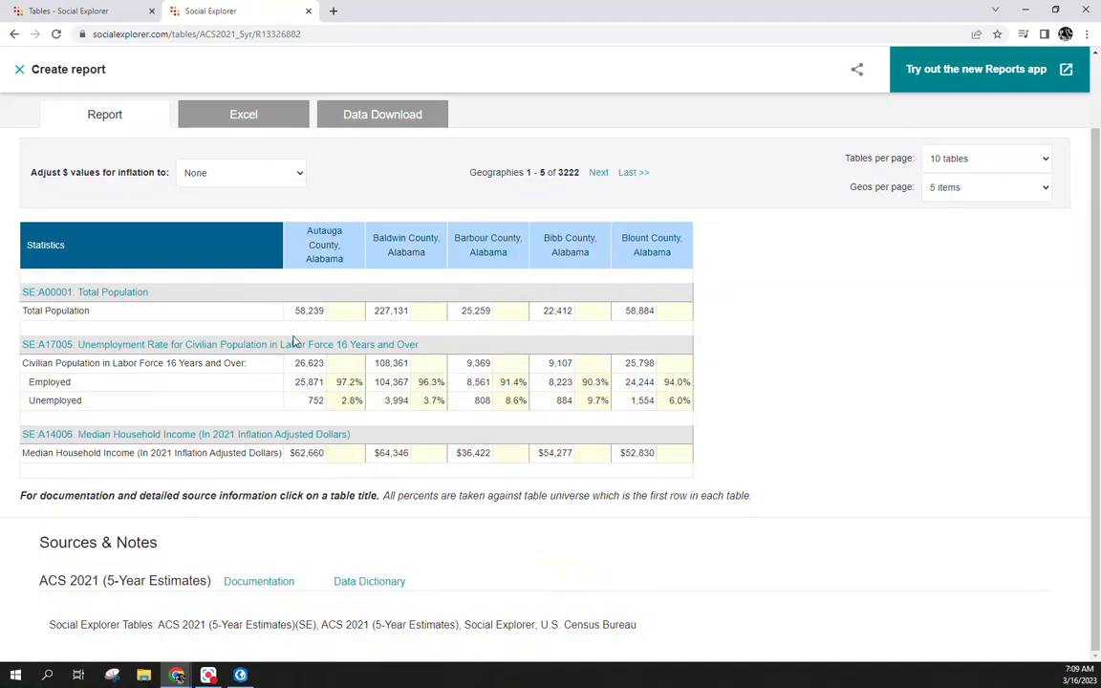
Enable percents and first-row column labels in the data download options, and start downloading the county data CSV
left_click(430, 127)
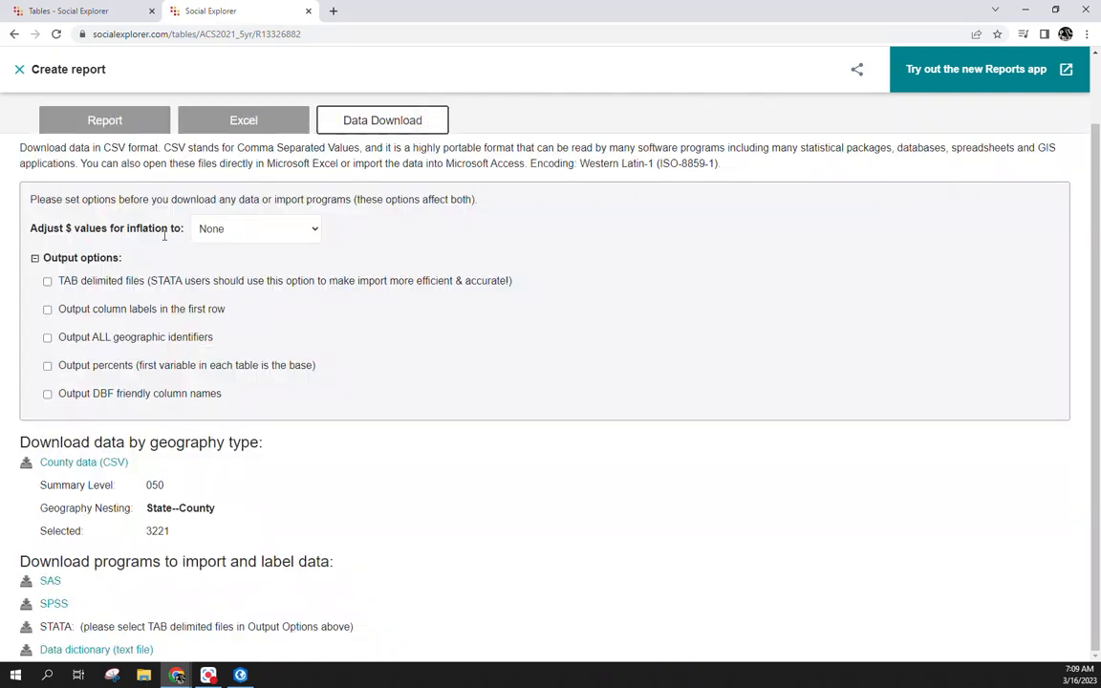
left_click(47, 365)
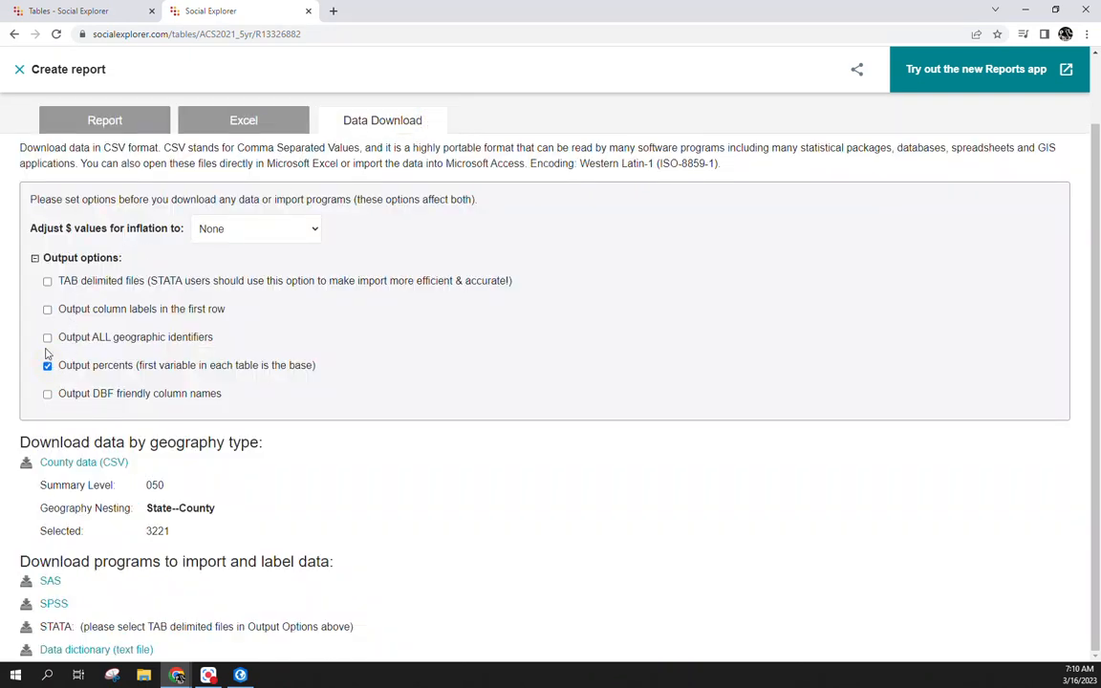
left_click(47, 309)
left_click(96, 464)
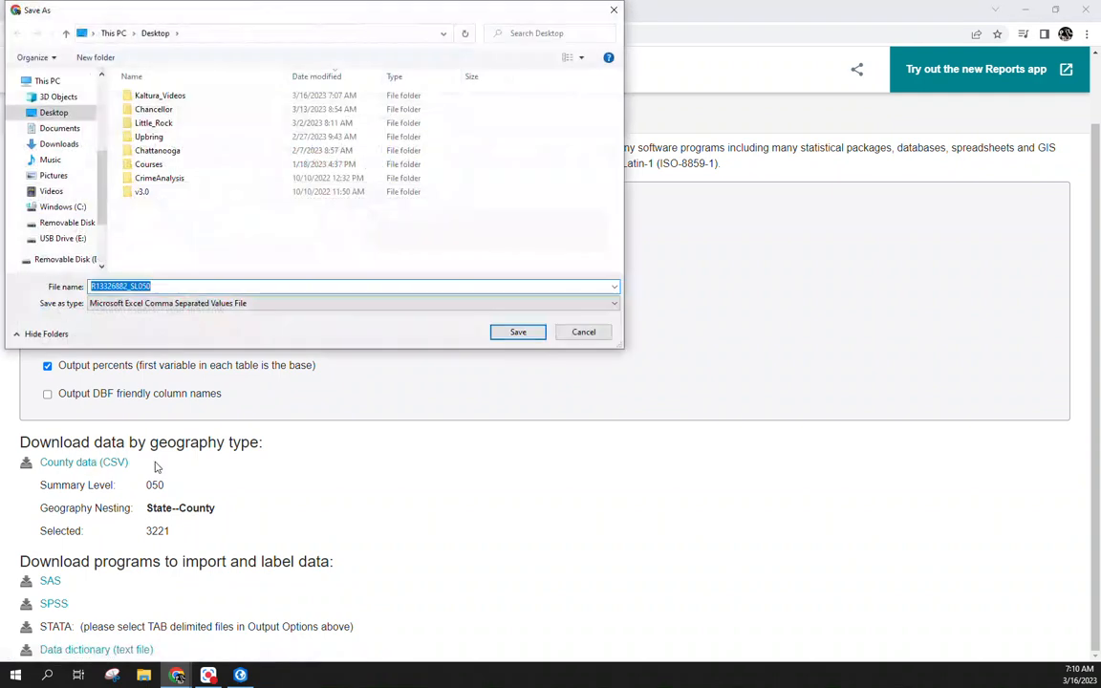
Browse to Desktop > Courses > Spatial for the download and create a folder there named Week9_InClass
double_click(172, 163)
left_click(163, 112)
double_click(163, 113)
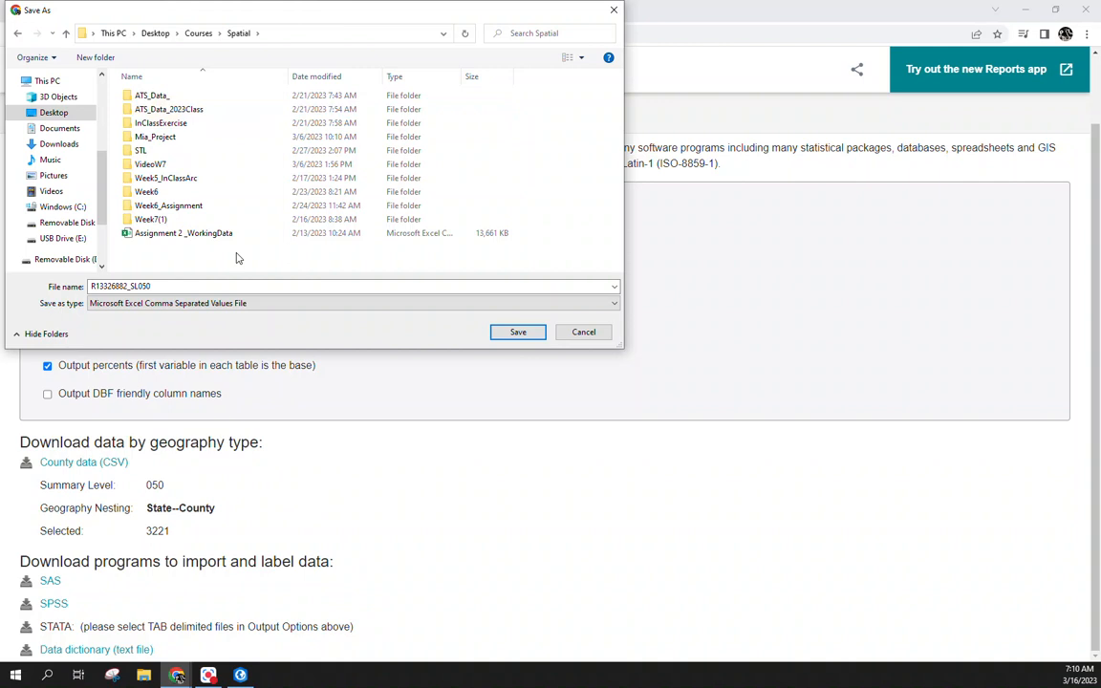
right_click(236, 255)
mouse_move(292, 378)
left_click(425, 380)
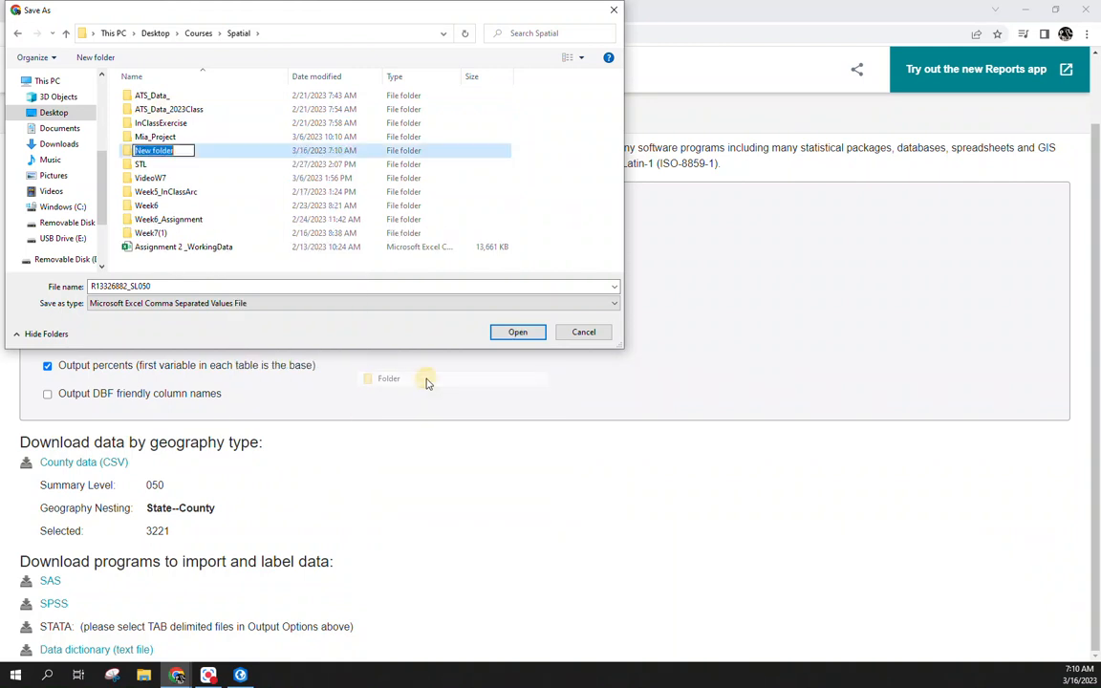
type("Week9_l")
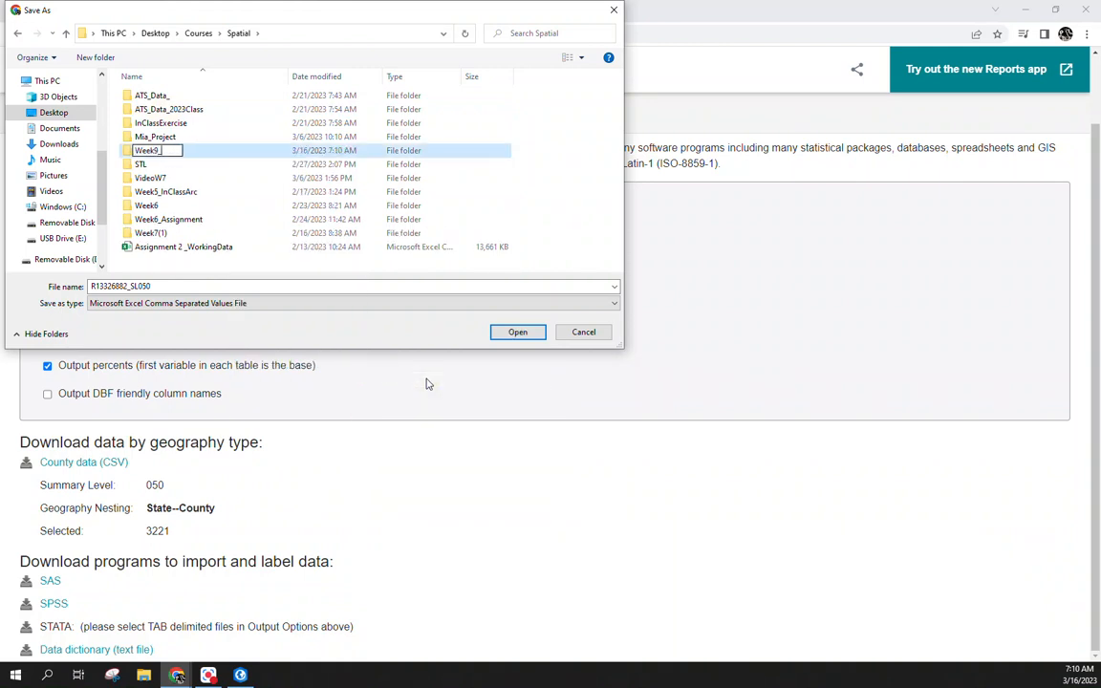
type("nClass")
key("Return")
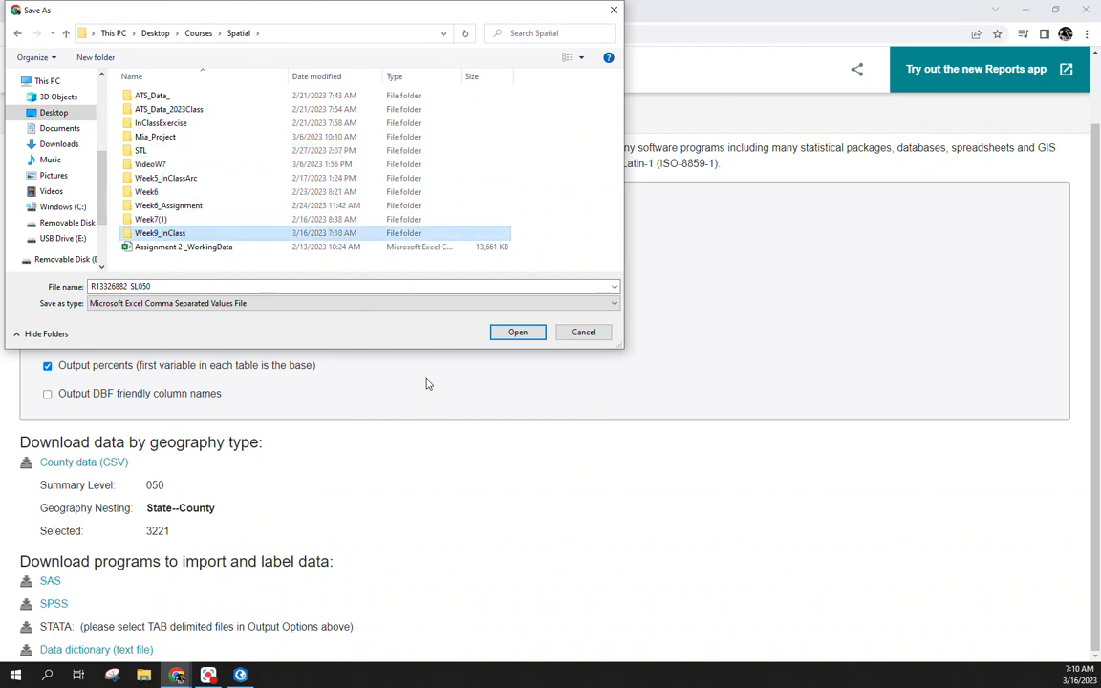
Save the county CSV in the Week9_InClass folder as County_ACS_InClass
double_click(163, 232)
type("County_")
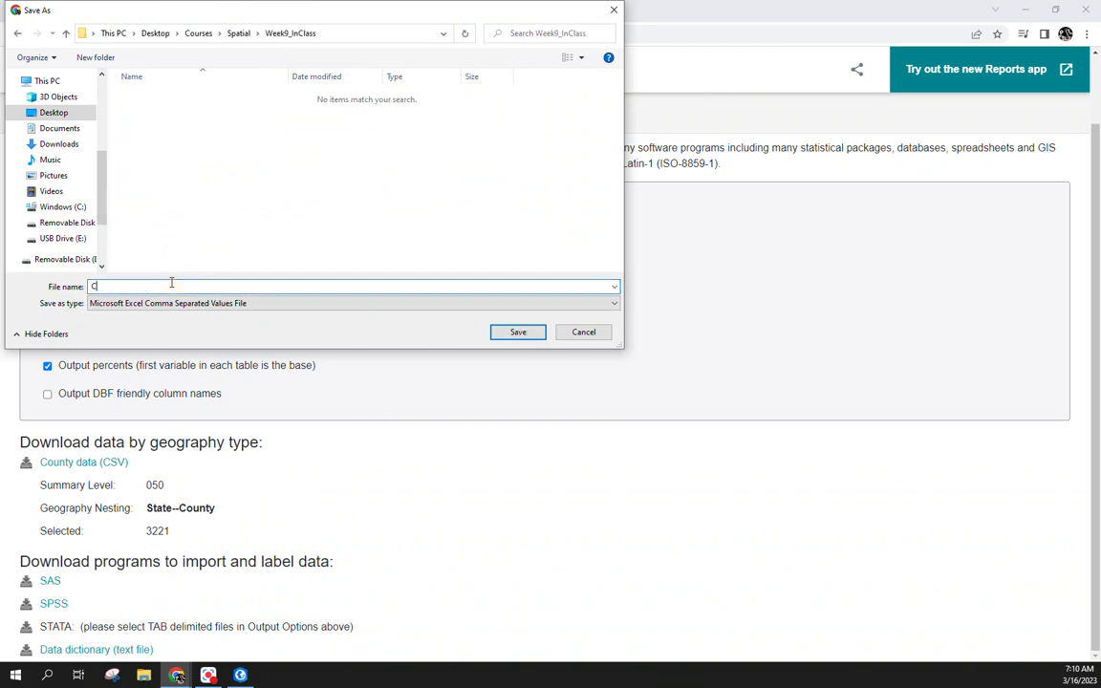
type("ACS_InClass")
key("Return")
Open the downloaded County_ACS_InClass file in Excel and close the document recovery pane, removing the recovered files
left_click(94, 652)
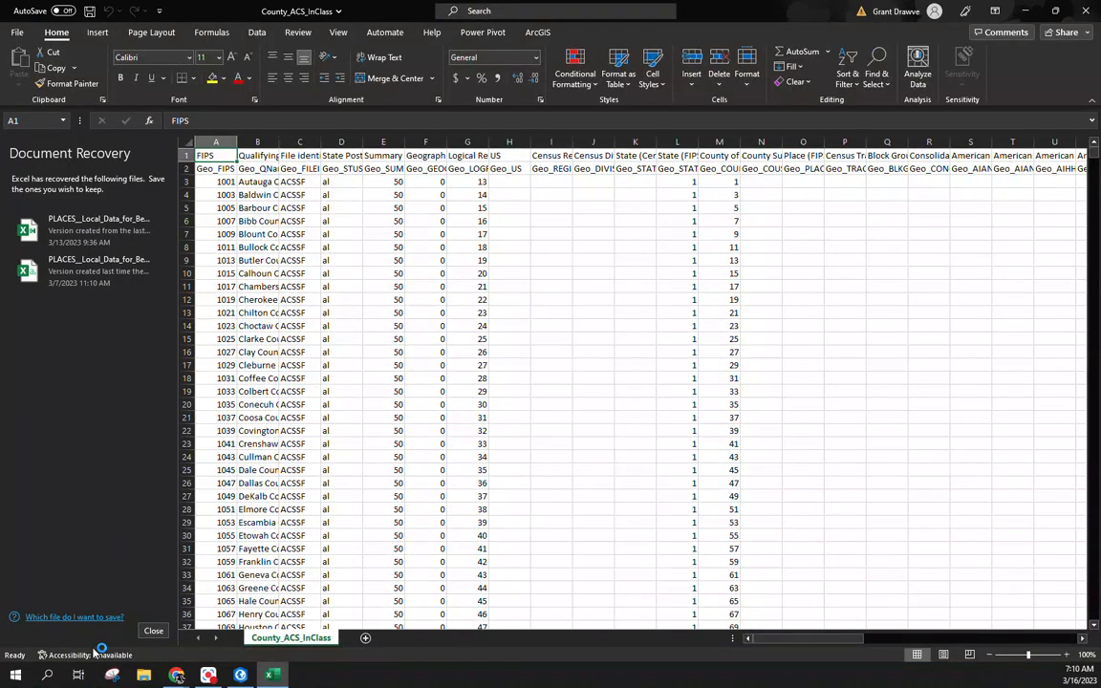
left_click(156, 631)
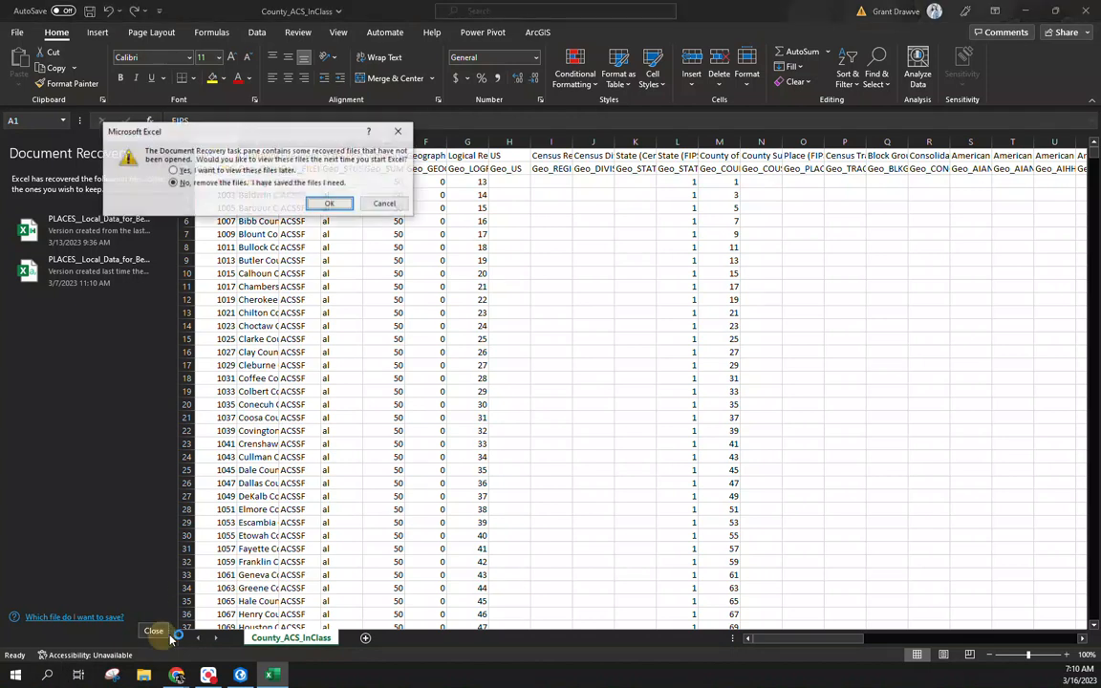
left_click(331, 201)
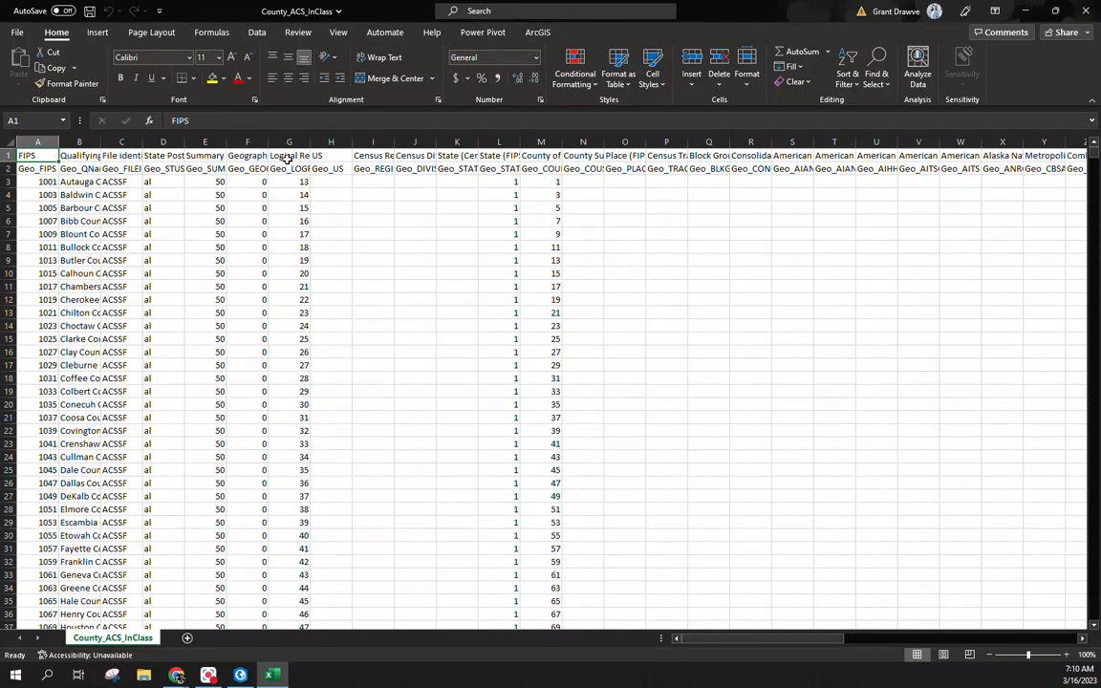
Delete the empty geography columns lying between Logical Record Number and Geographic Identifier
left_click_drag(331, 141, 1098, 130)
right_click(467, 139)
left_click(522, 289)
left_click_drag(599, 159, 752, 143)
right_click(753, 143)
left_click(788, 288)
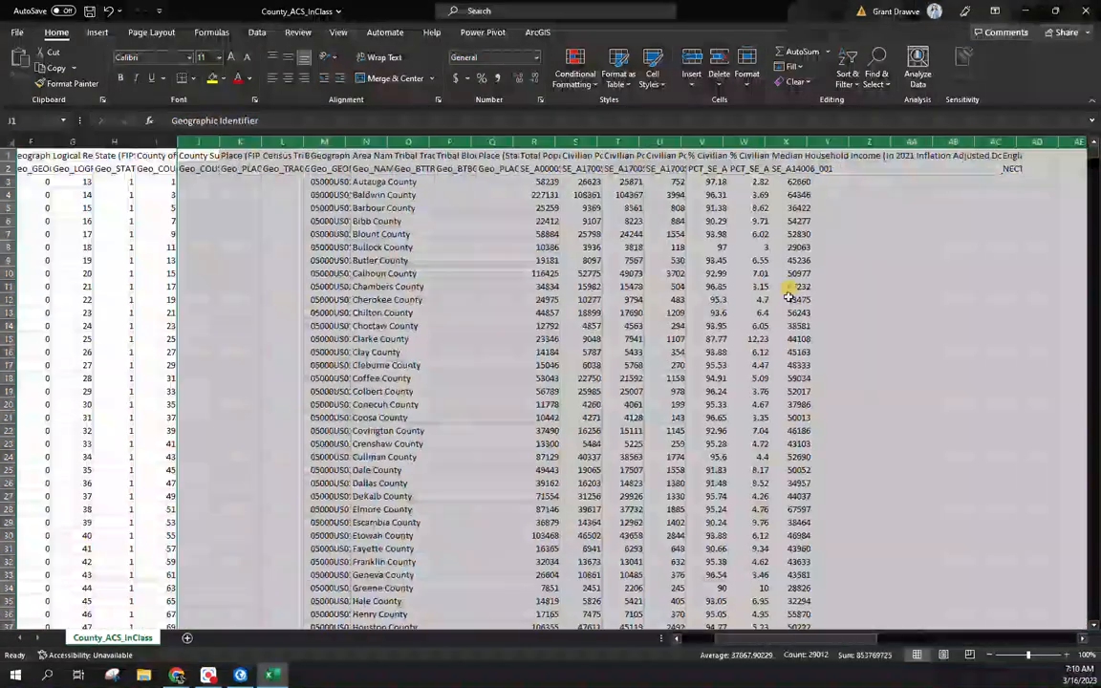
Delete row 2, the second header row with the Geo_ variable codes
left_click(11, 169)
right_click(12, 170)
left_click(49, 316)
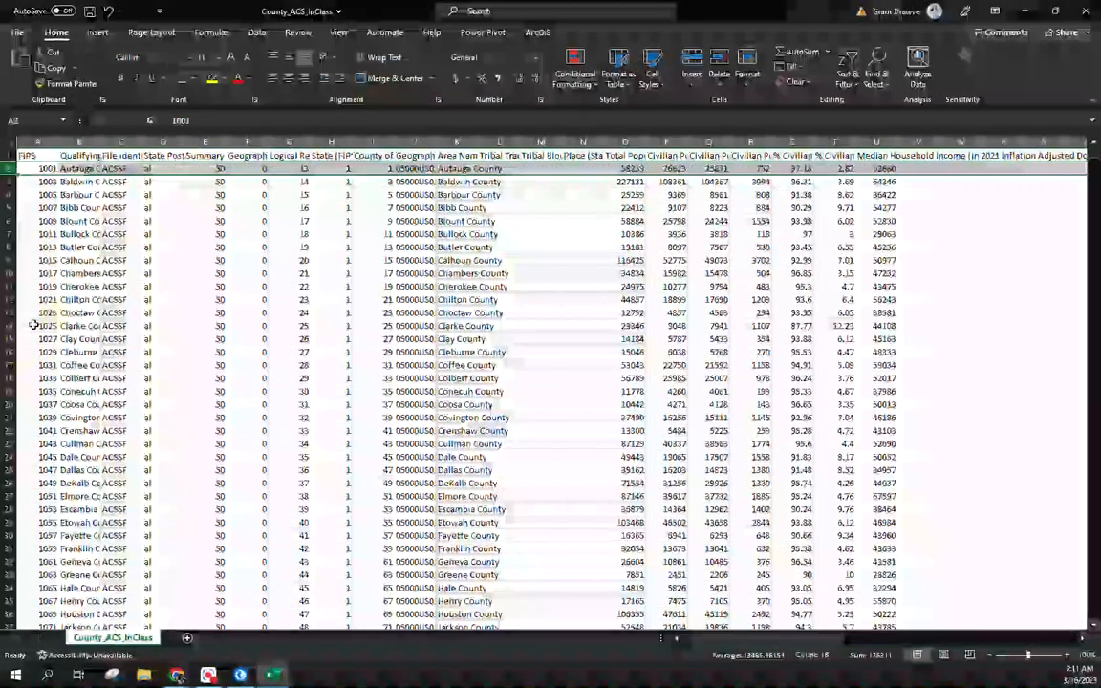
Delete the empty columns M and N before Total Population, and auto-fit the width of all columns
left_click_drag(531, 142, 583, 142)
right_click(584, 143)
left_click(635, 294)
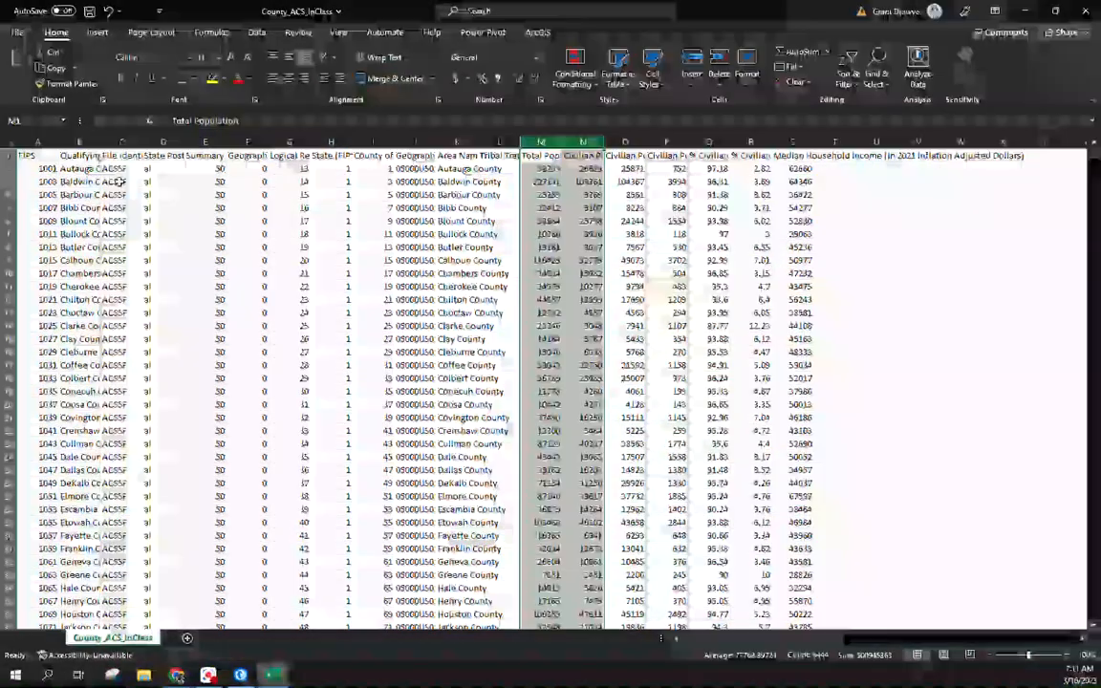
left_click(8, 141)
double_click(60, 142)
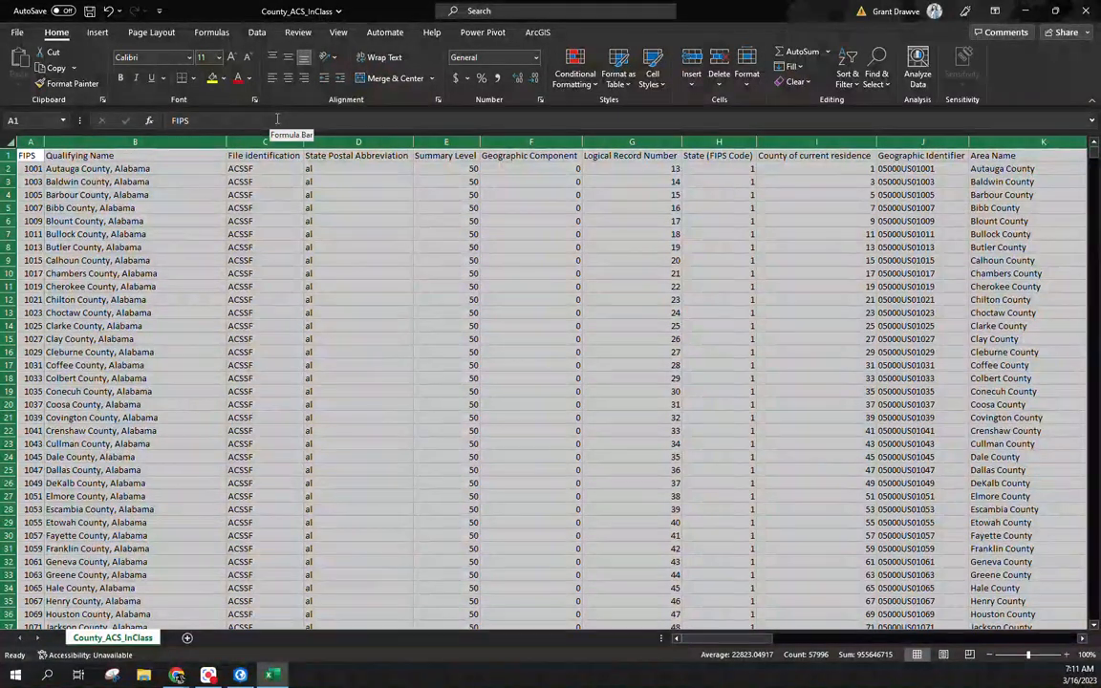
Delete the File identification, Summary Level, Geographic Component and Logical Record Number columns
left_click(264, 141)
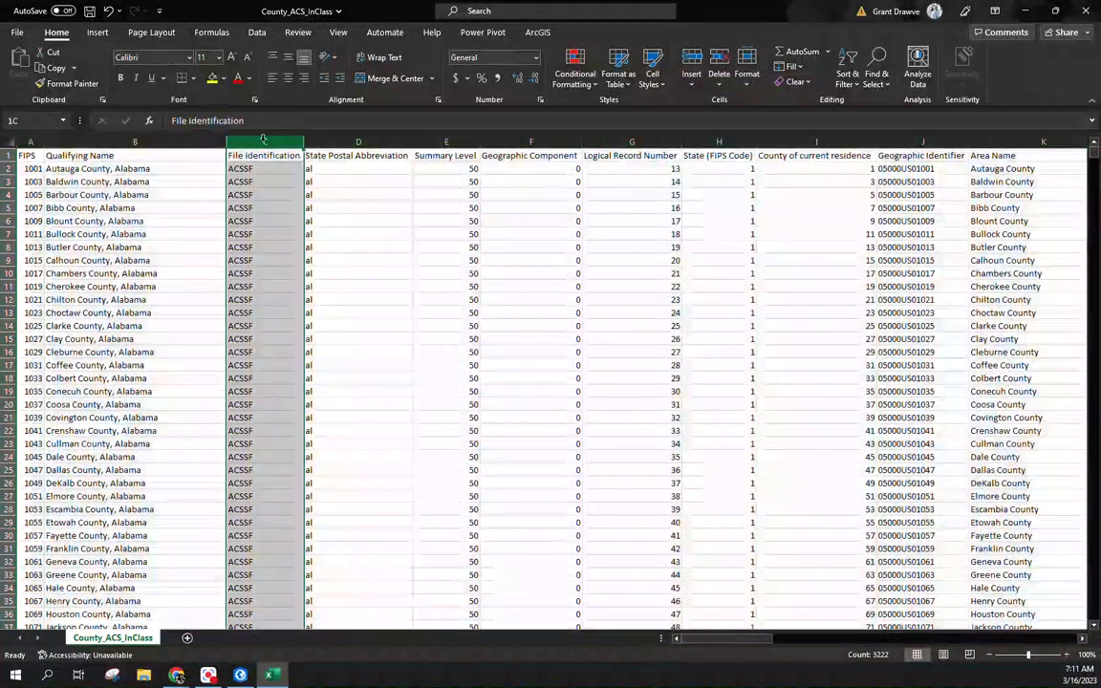
right_click(265, 144)
left_click(327, 291)
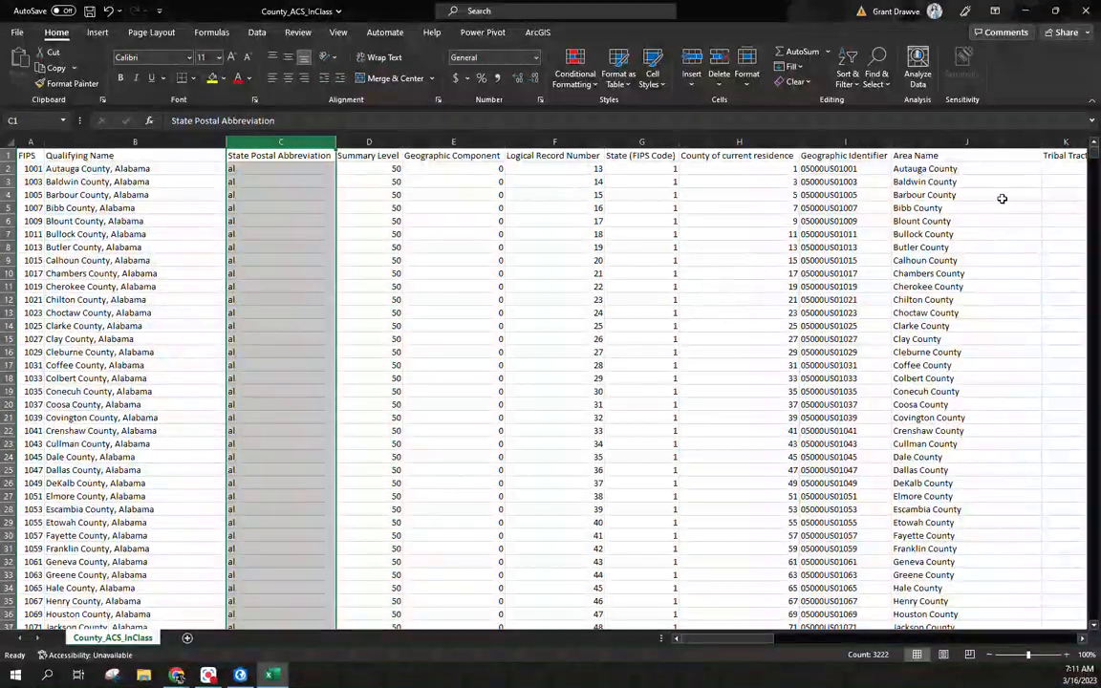
mouse_move(1095, 153)
left_mouse_down()
mouse_move(1091, 380)
mouse_move(1021, 640)
mouse_move(1018, 583)
mouse_move(1093, 314)
mouse_move(1094, 153)
left_mouse_up()
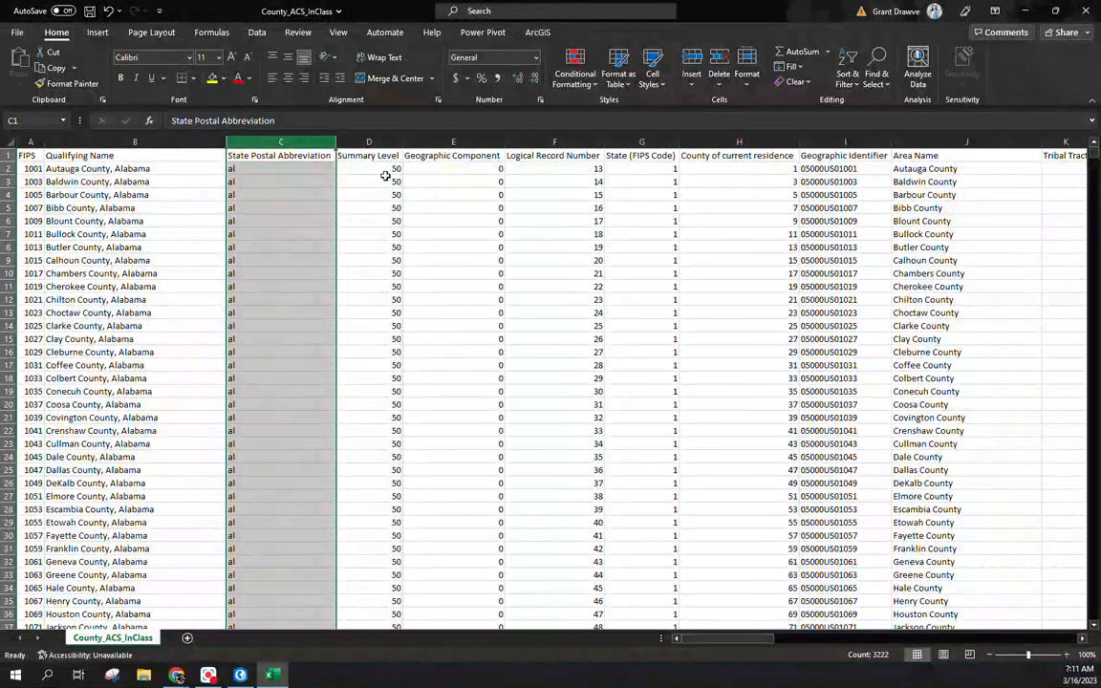
left_click_drag(370, 142, 569, 148)
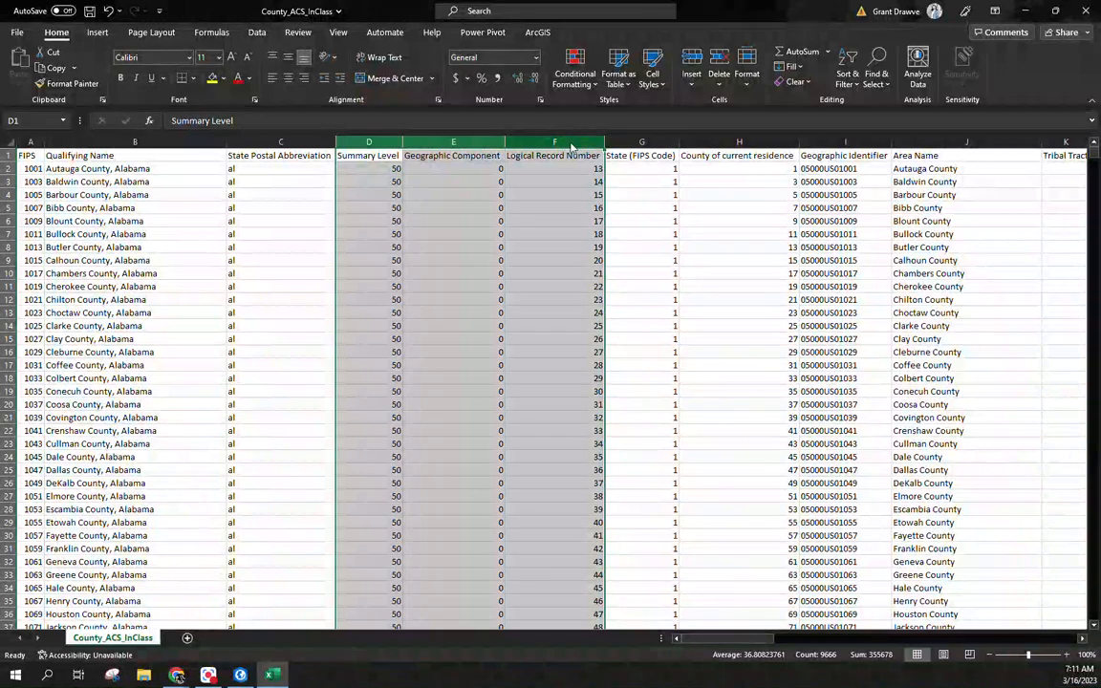
right_click(570, 148)
left_click(626, 295)
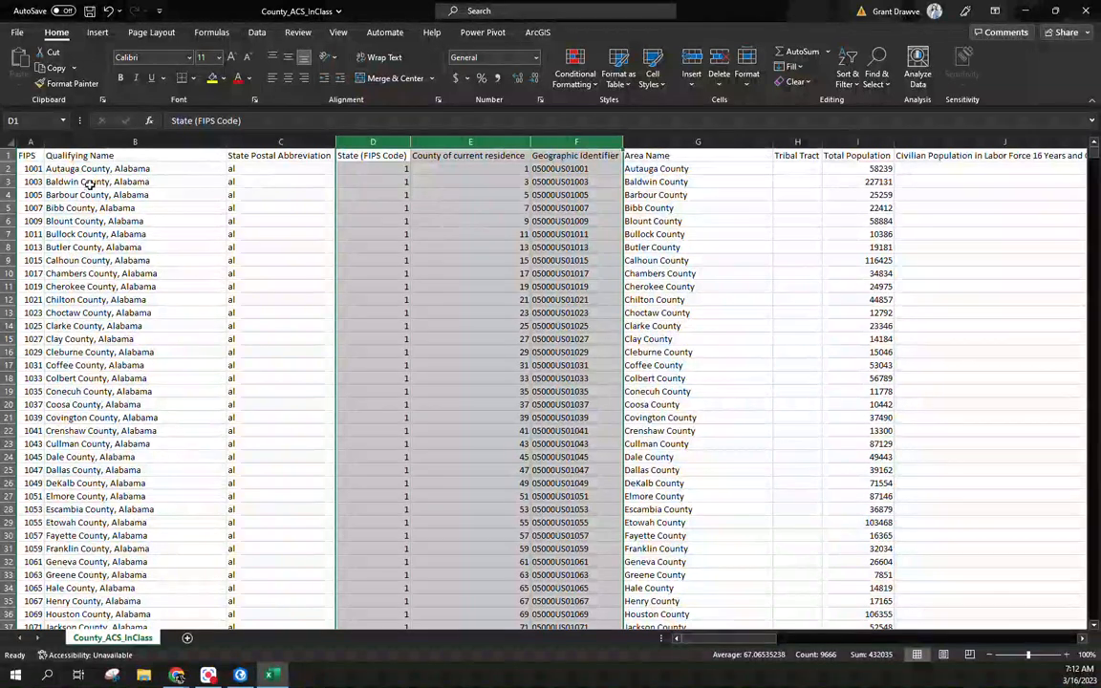
scroll(159, 314, "down", 1)
scroll(123, 285, "up", 1)
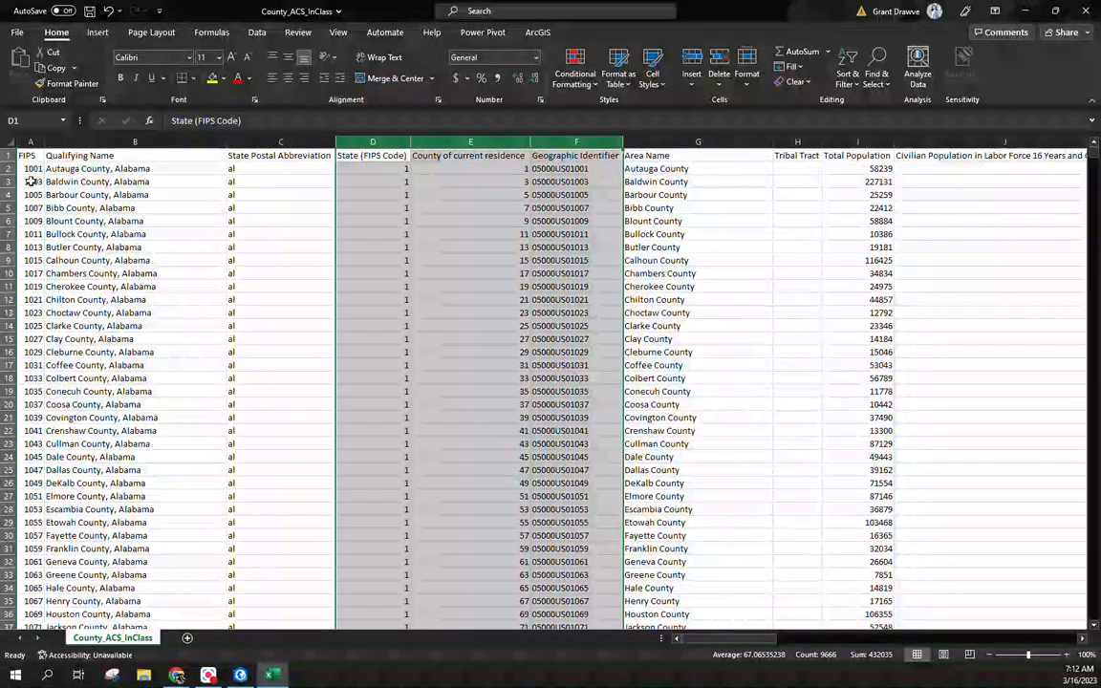
left_click_drag(1094, 156, 1080, 239)
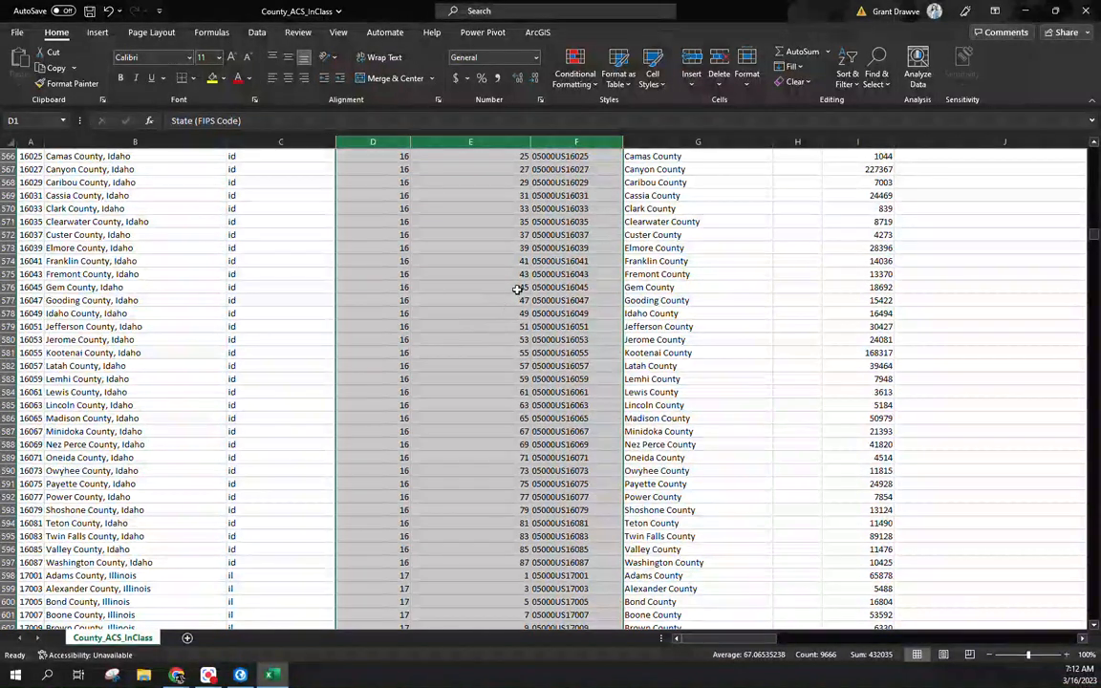
left_click_drag(1094, 236, 1095, 141)
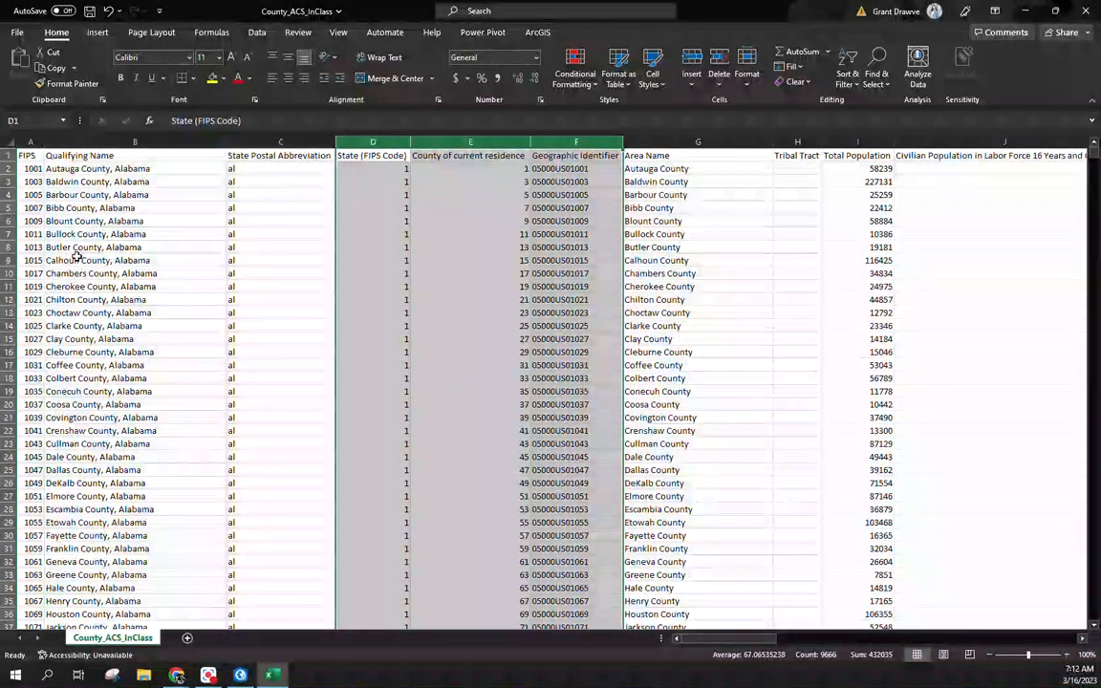
Insert a new column between Geographic Identifier and Area Name and head it GEOID
left_click(648, 145)
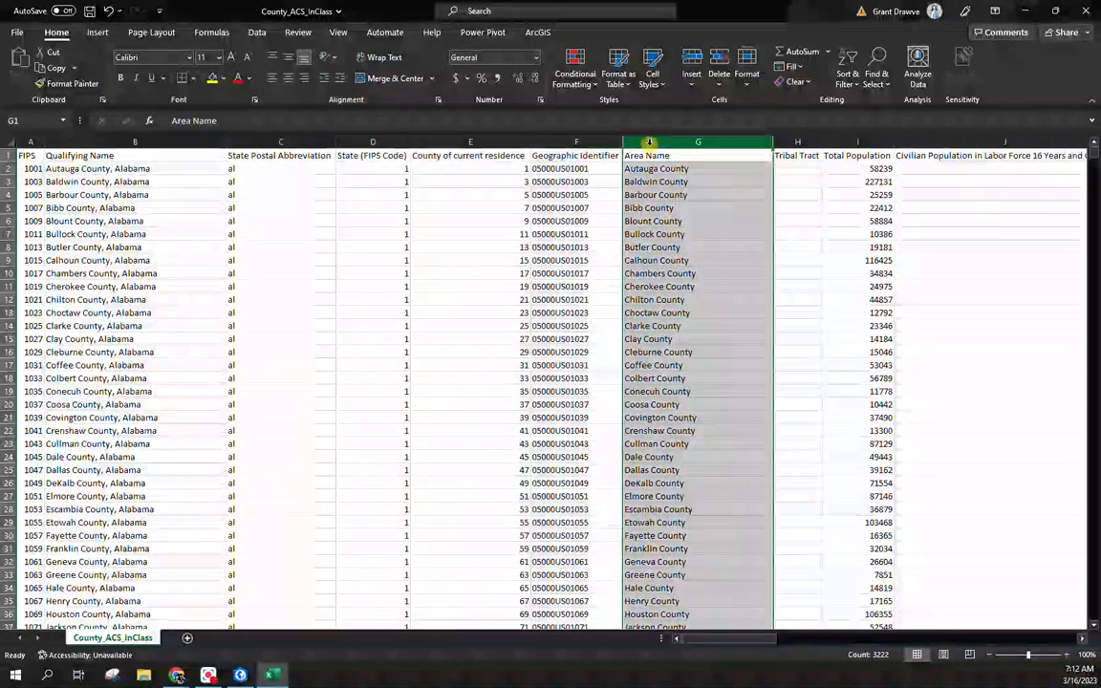
right_click(652, 151)
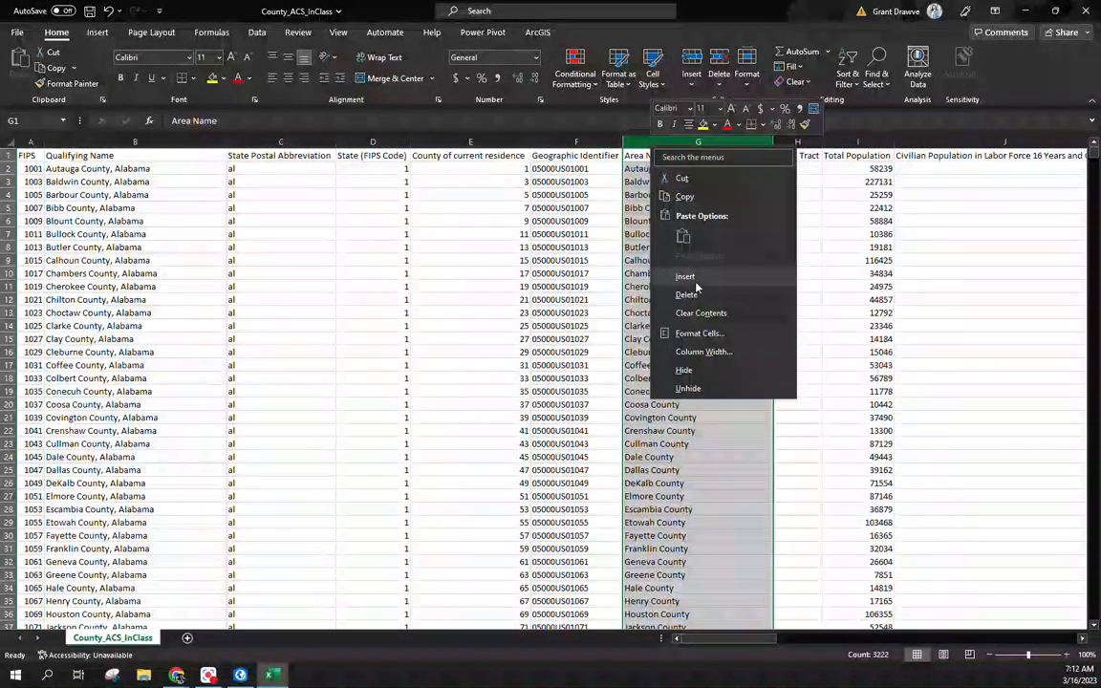
left_click(691, 277)
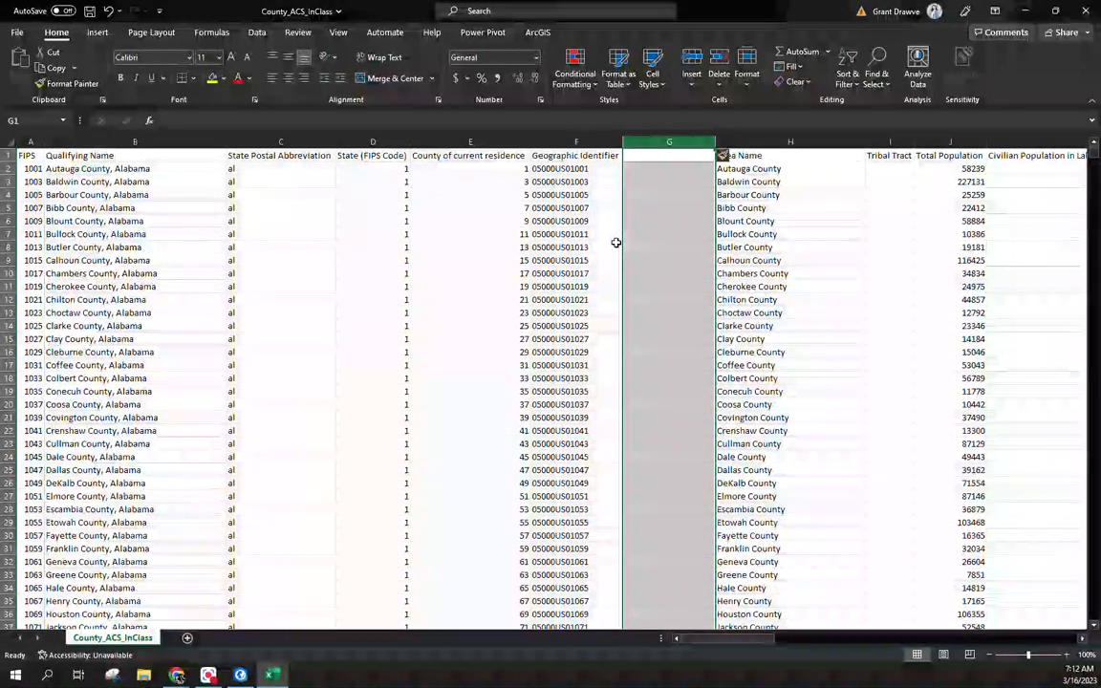
left_click(629, 156)
type("GEOID")
key("Return")
Enter the formula =RIGHT(F2,5) in G2 to extract the last five characters of the Geographic Identifier
type("=rihgty")
key("BackSpace")
key("BackSpace")
key("BackSpace")
key("BackSpace")
key("BackSpace")
type("ght")
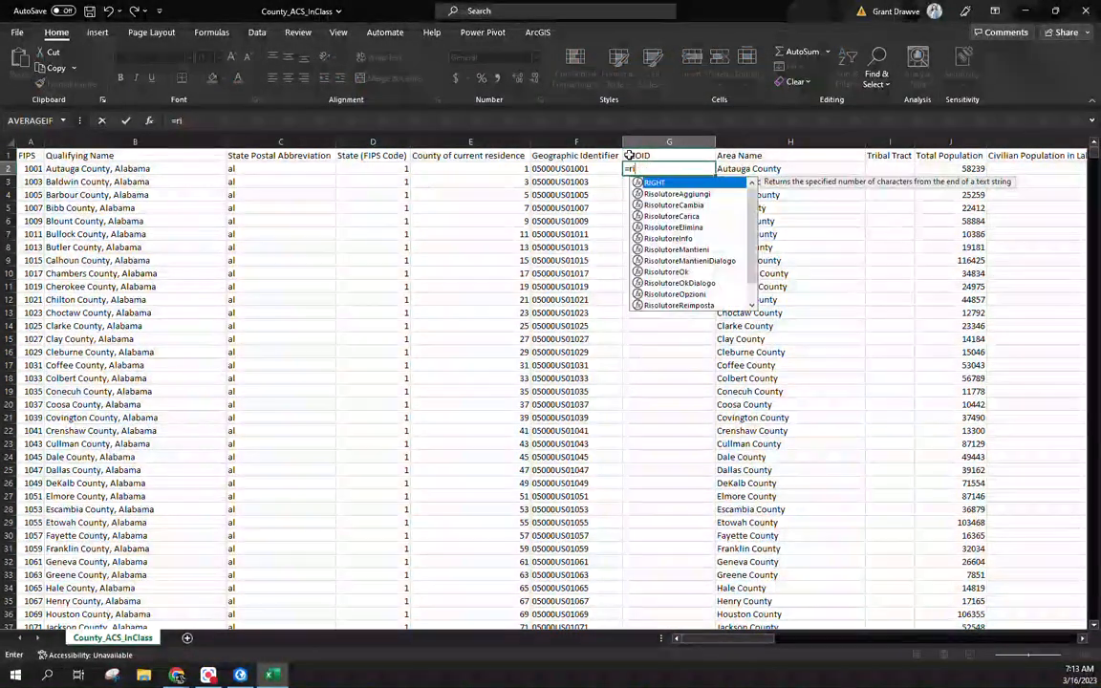
type("(")
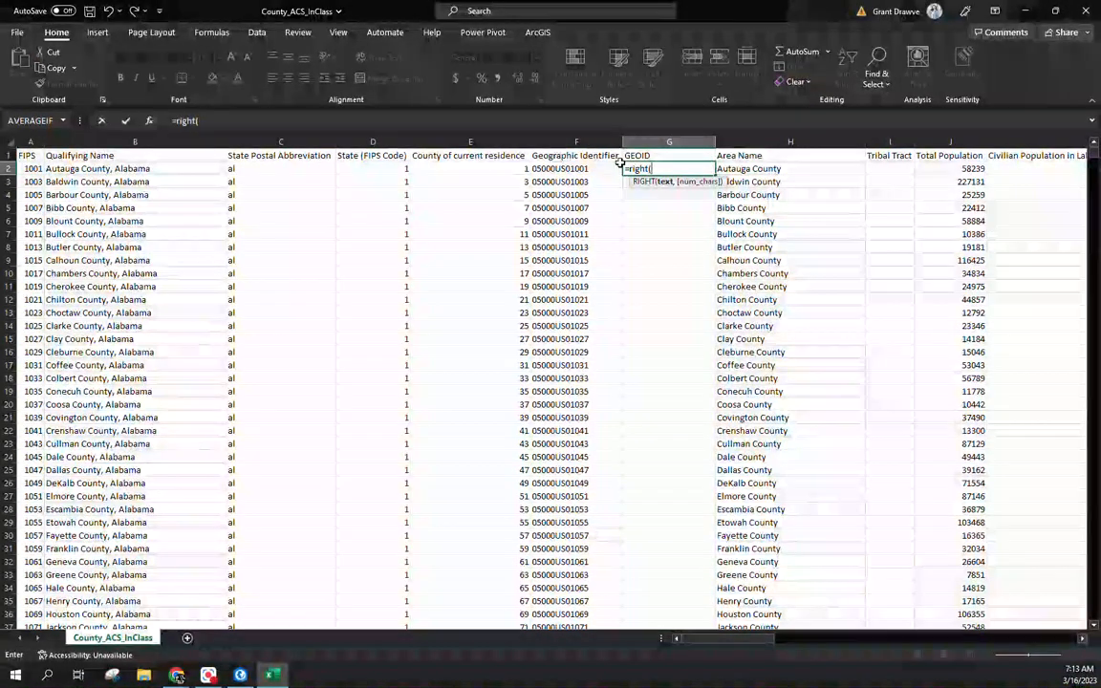
left_click(570, 169)
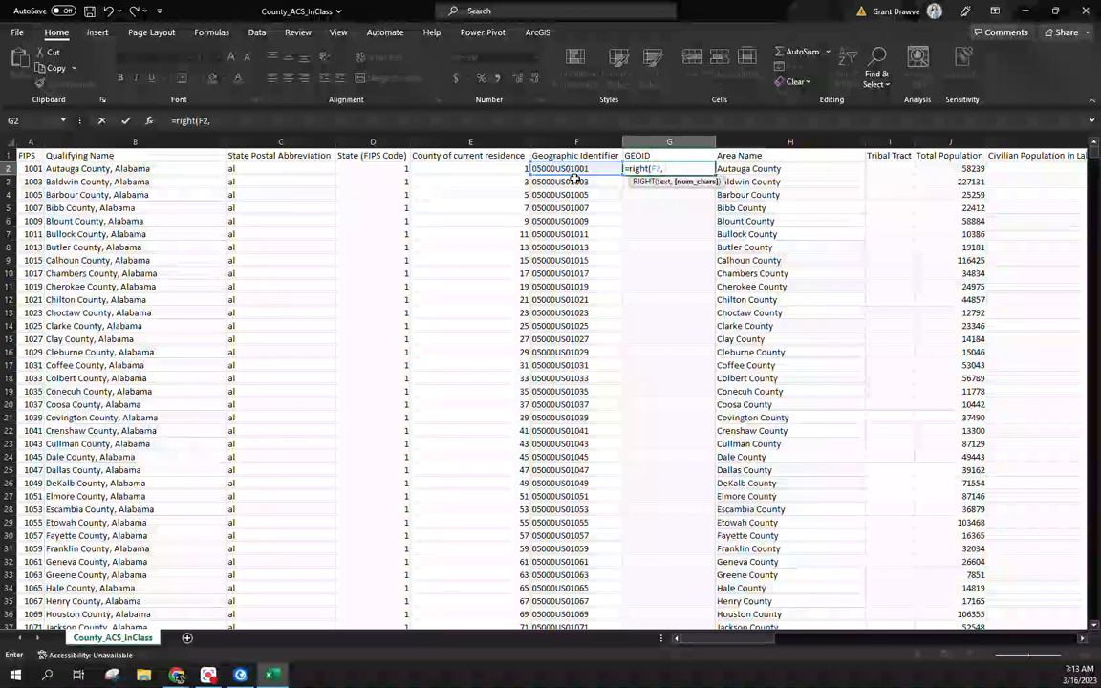
type("5")
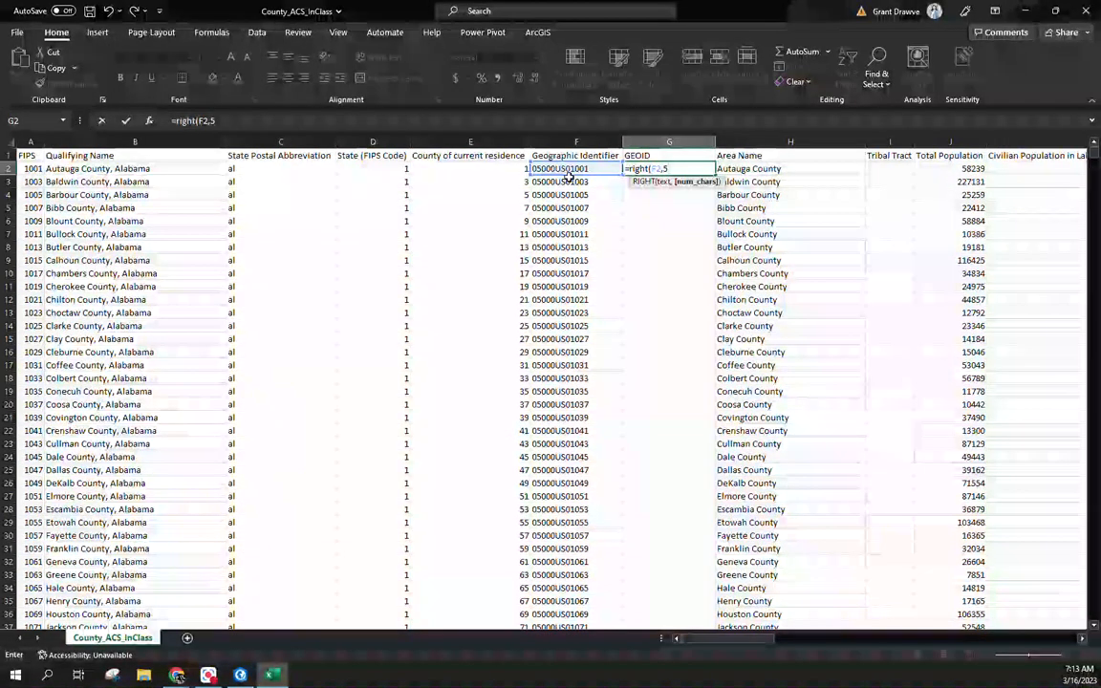
key("Return")
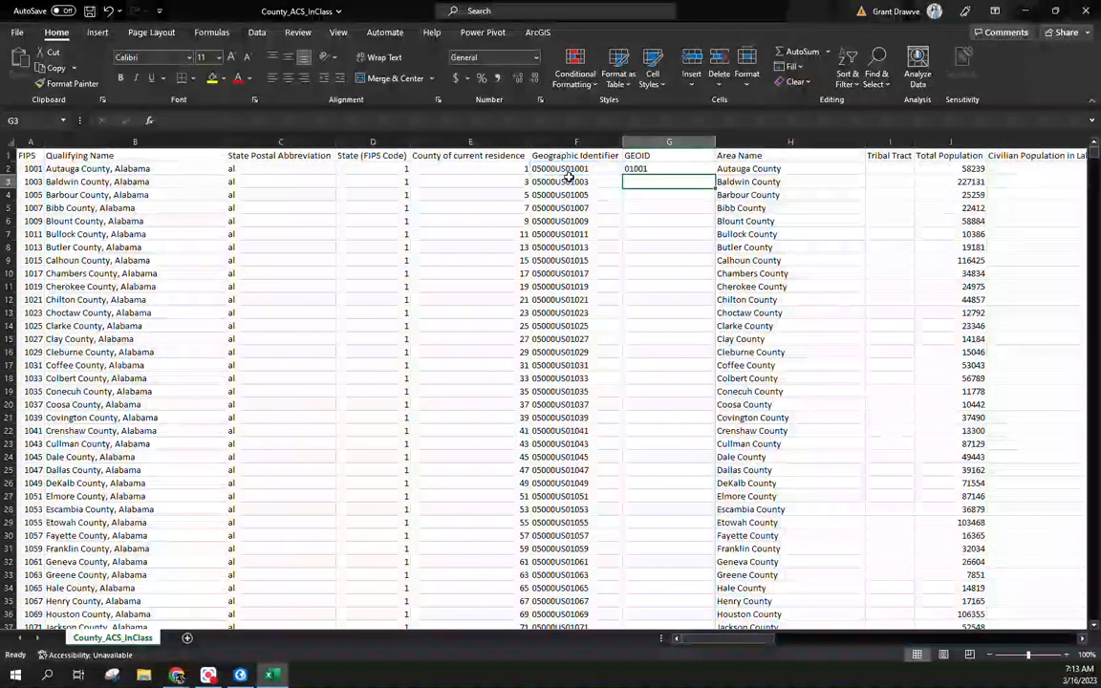
Fill the GEOID formula from G2 down through all county rows and auto-fit the column's width
left_click(659, 166)
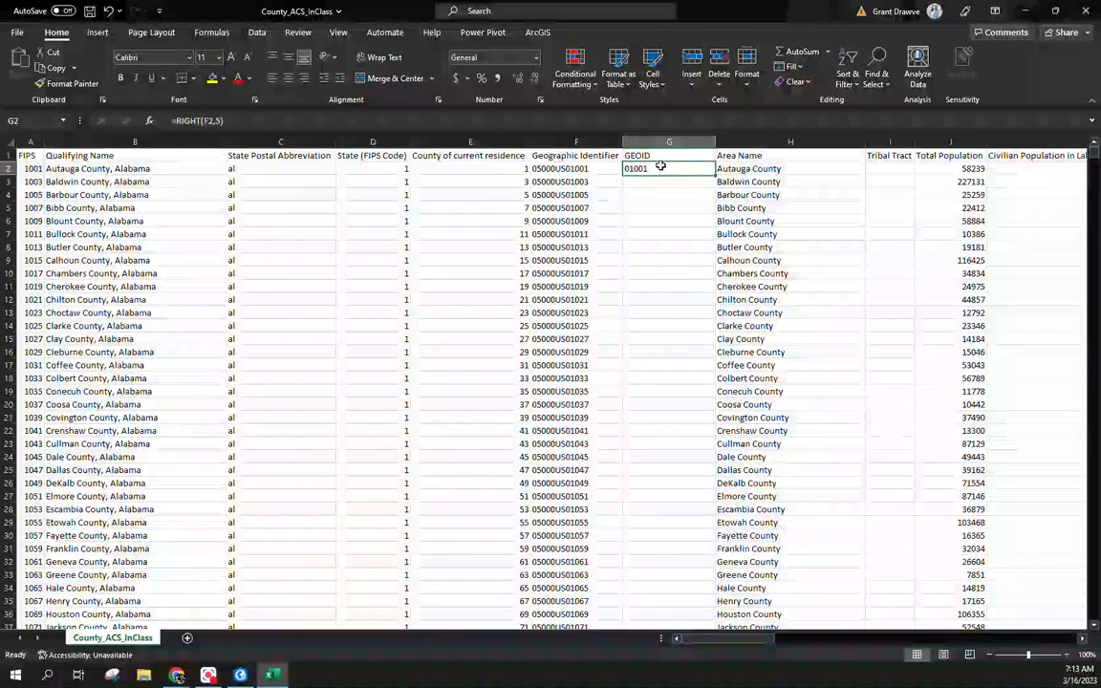
double_click(715, 173)
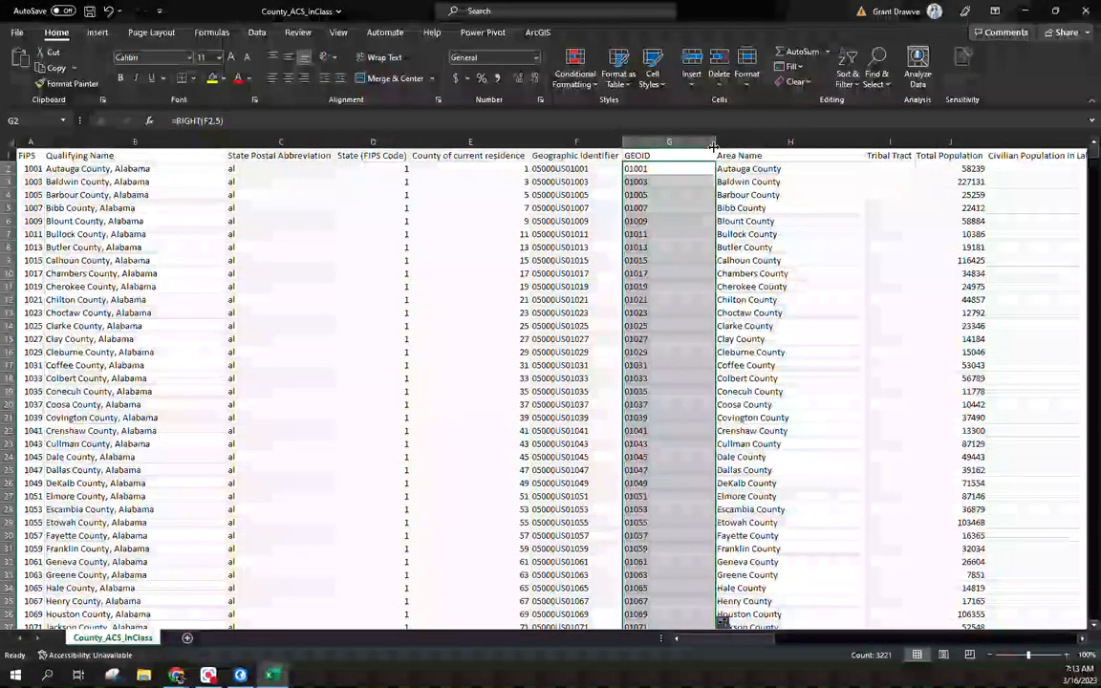
double_click(713, 145)
Check the GEOID formulas, copy the whole GEOID column and paste it over itself as values only
left_click(636, 196)
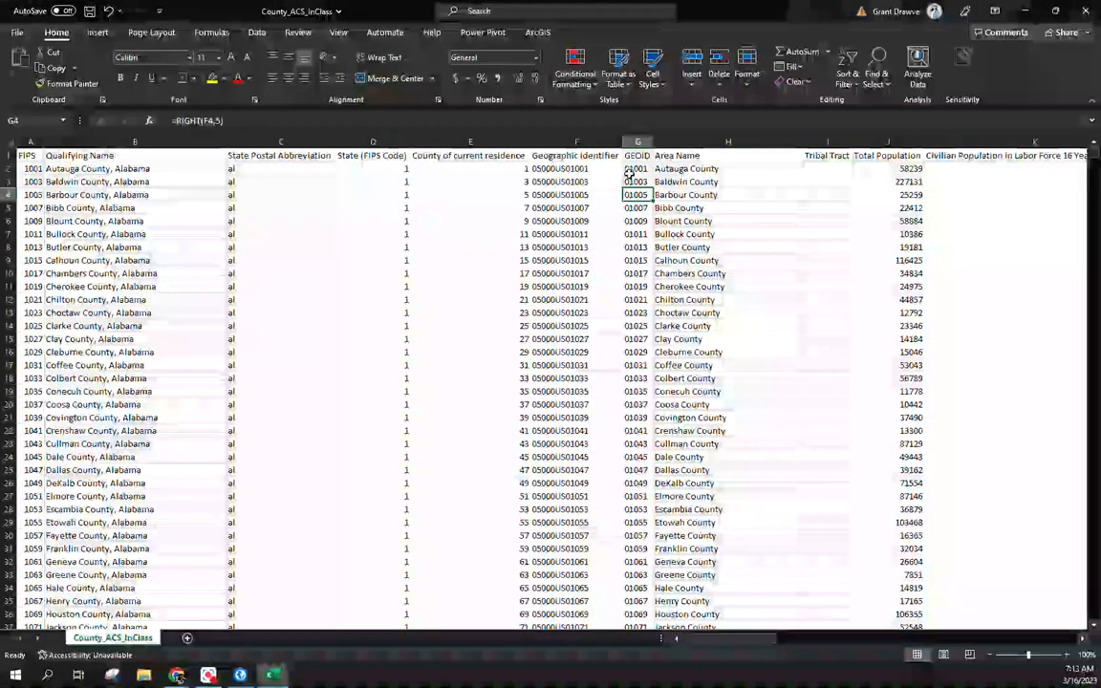
left_click(639, 247)
left_click(179, 122)
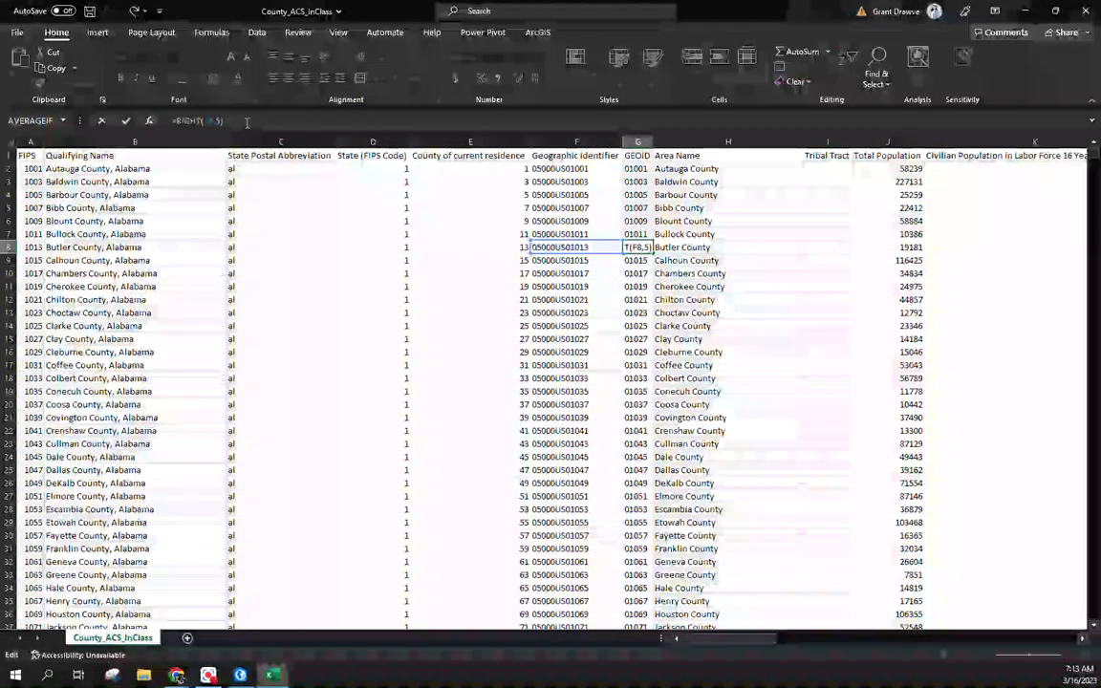
left_click(638, 141)
right_click(646, 142)
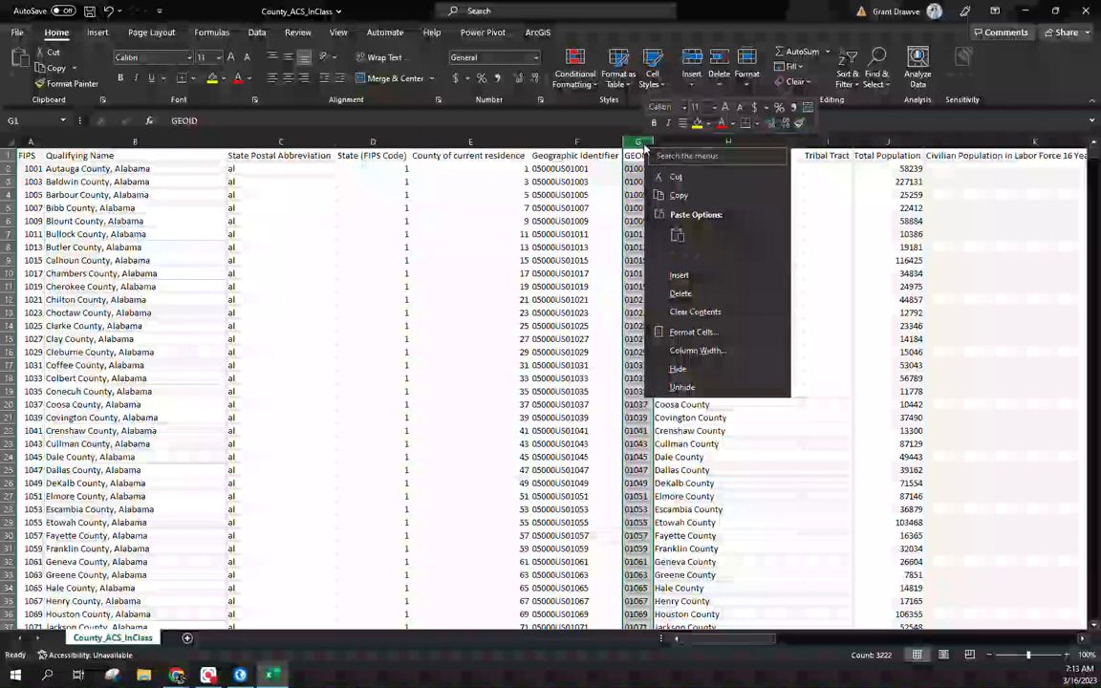
left_click(669, 194)
right_click(642, 143)
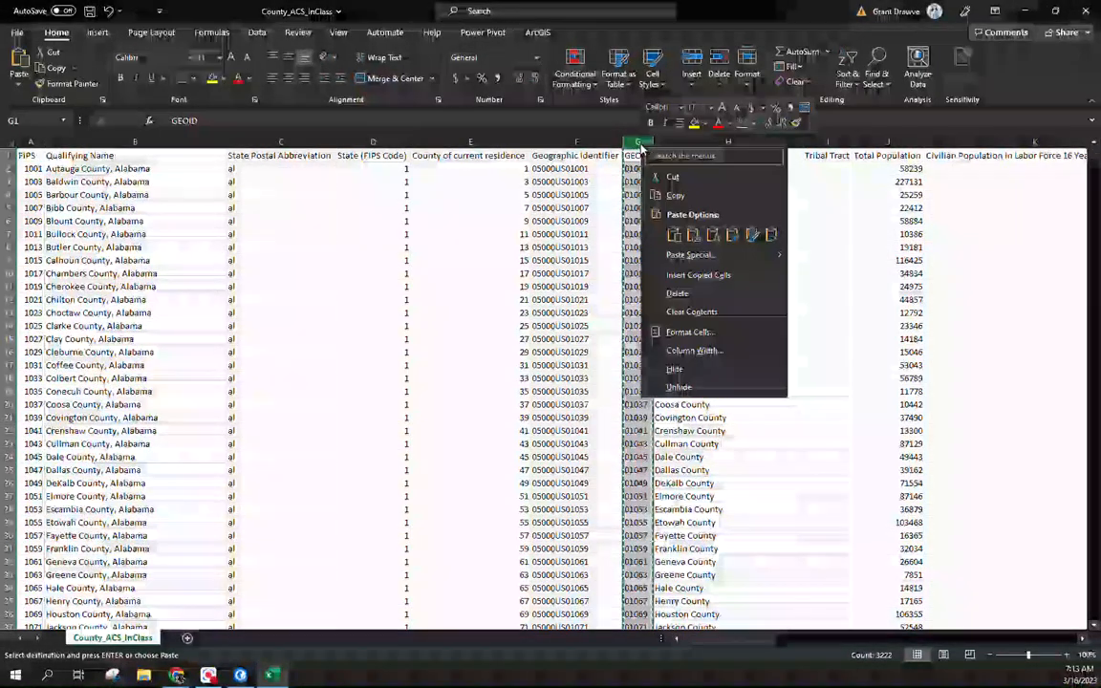
left_click(693, 234)
left_click(635, 207)
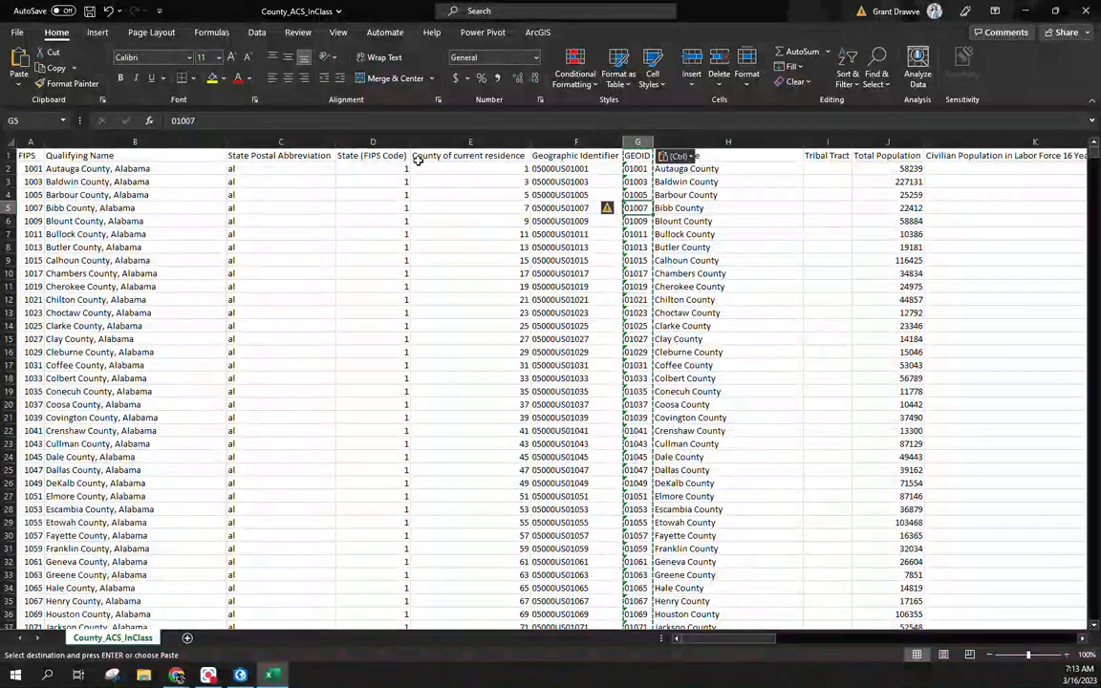
Delete the State (FIPS Code), County of current residence and Tribal Tract columns
left_click(268, 142)
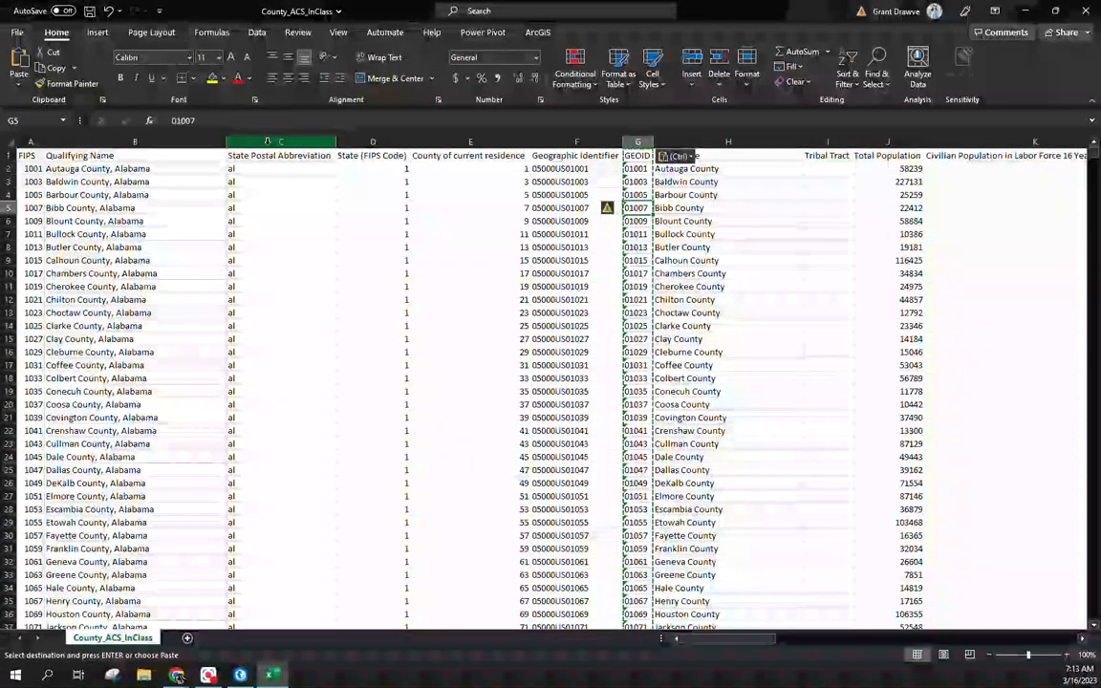
left_click(346, 140)
left_click_drag(407, 141, 426, 140)
right_click(426, 141)
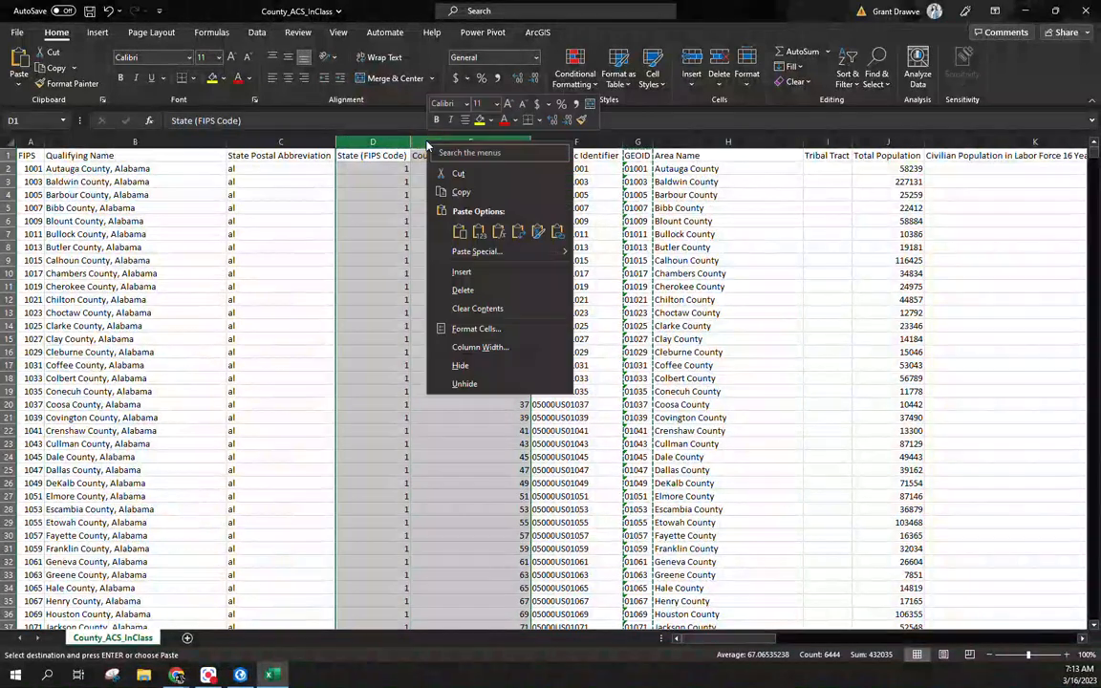
left_click(479, 290)
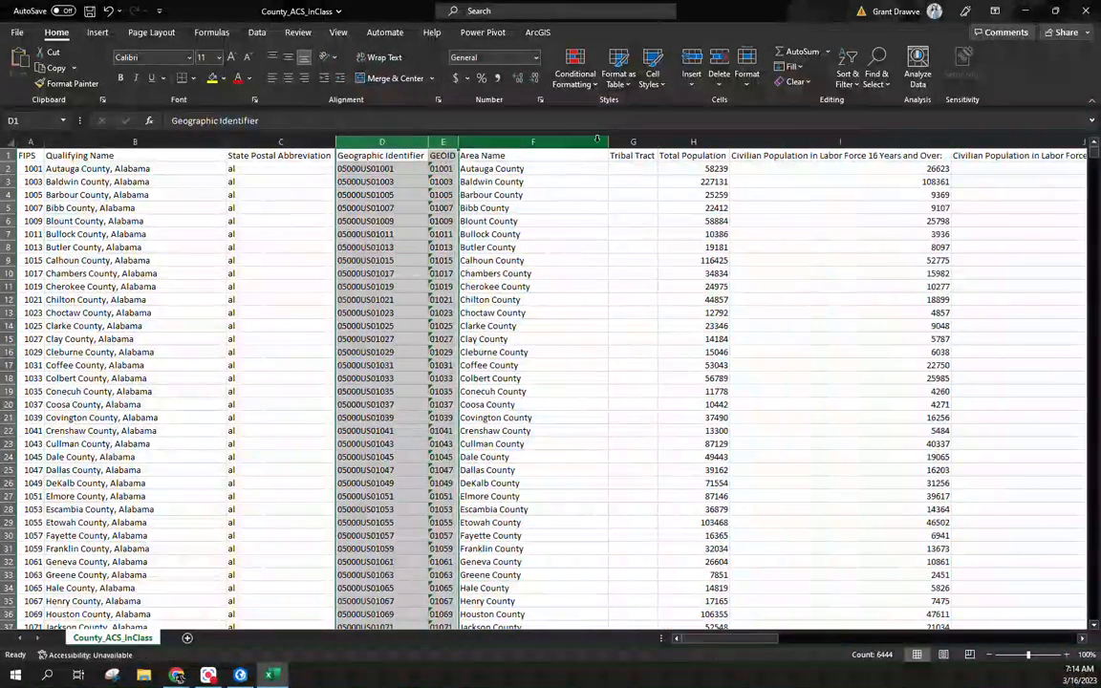
left_click(645, 140)
right_click(648, 140)
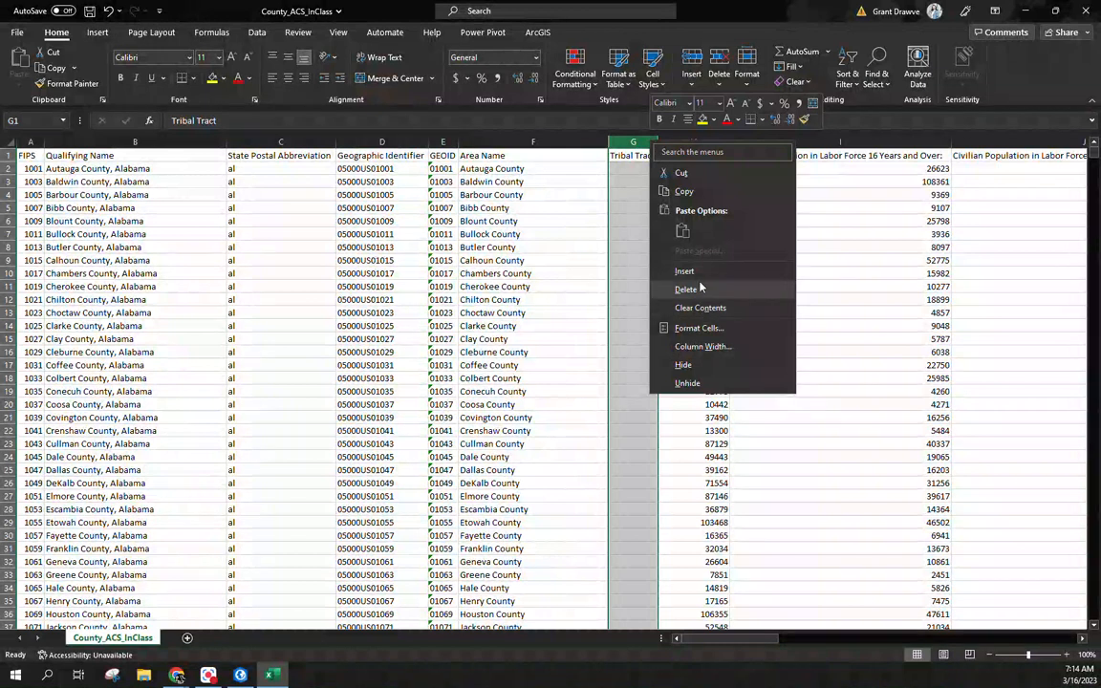
left_click(700, 280)
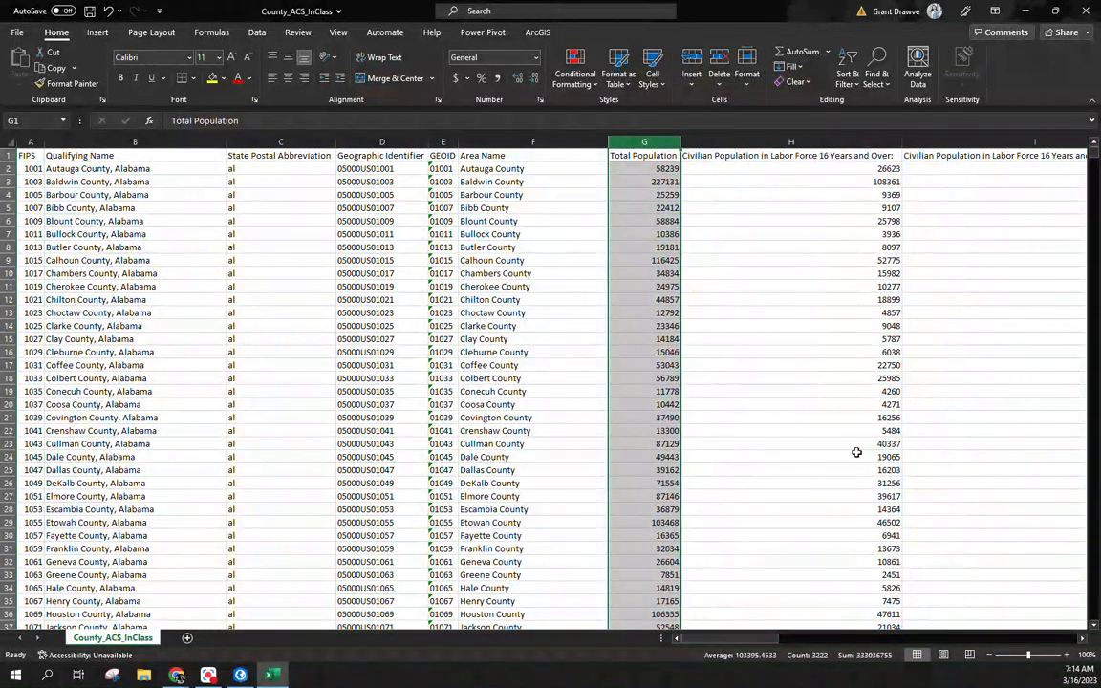
Rename the Total Population header in G1 as TotPop
scroll(662, 570, "right", 2)
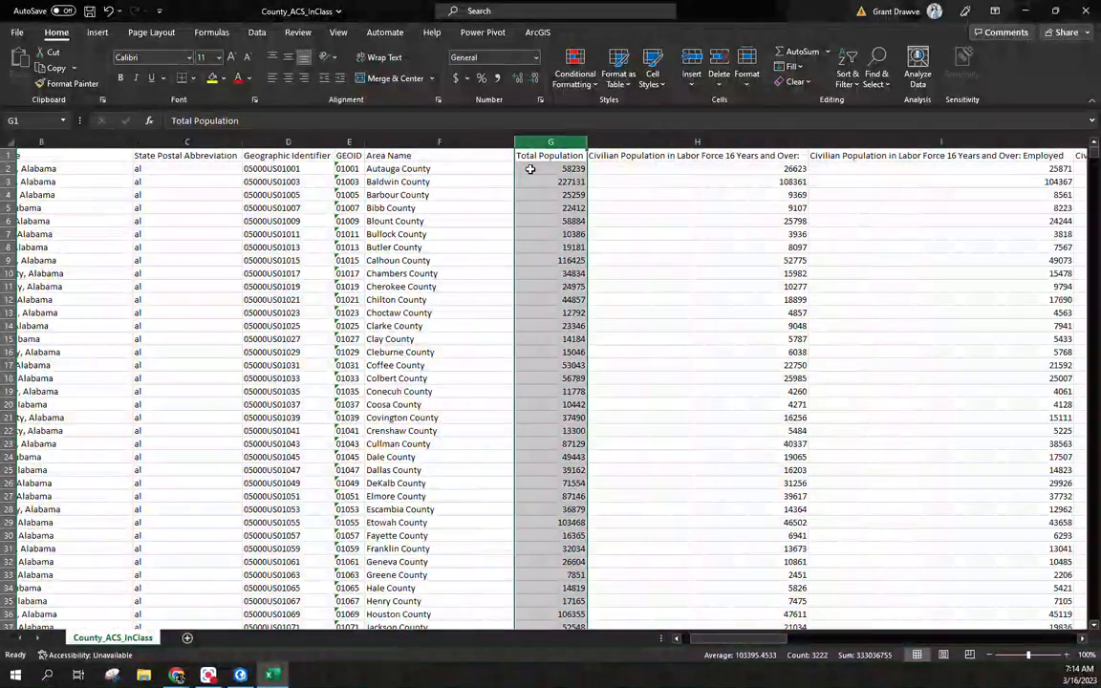
left_click(523, 157)
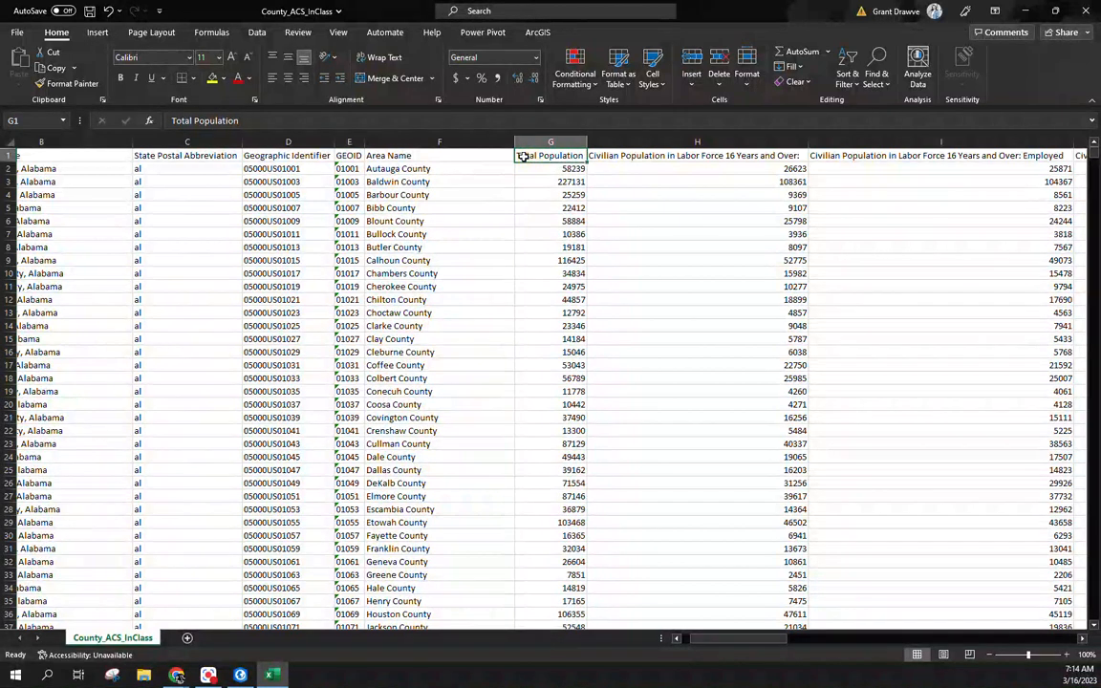
type("TotPop")
key("Tab")
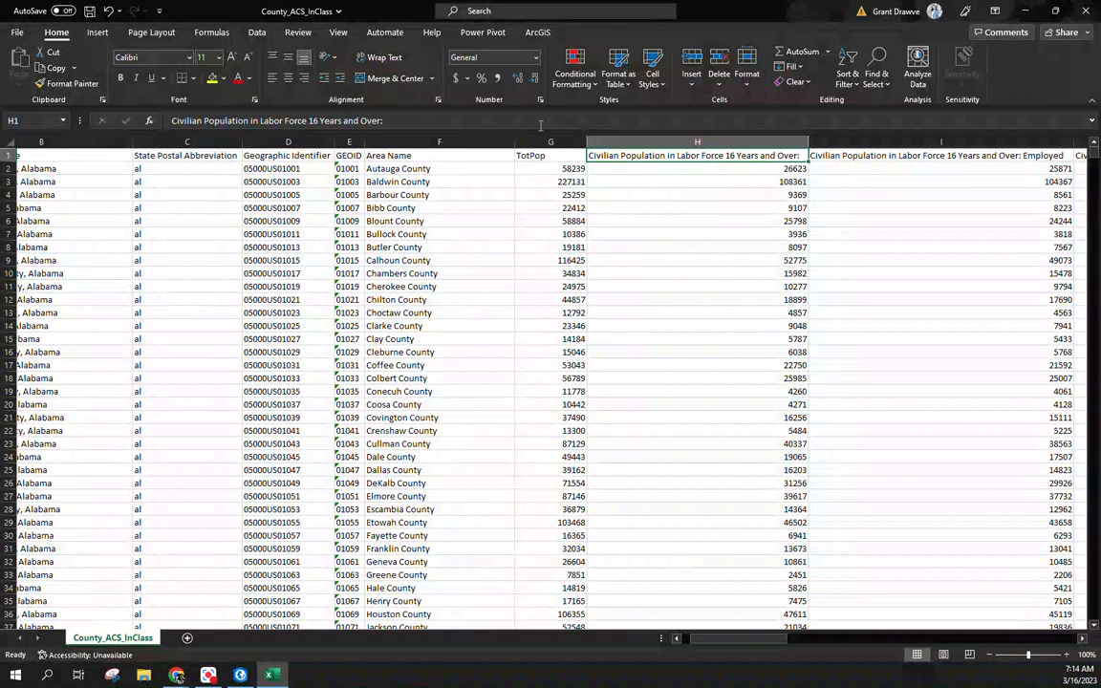
Delete columns H through K, the civilian labor force columns between TotPop and the unemployed percentage column
mouse_move(697, 141)
left_mouse_down()
mouse_move(908, 155)
mouse_move(573, 141)
mouse_move(714, 140)
left_mouse_up()
left_click_drag(664, 140, 188, 141)
right_click(189, 141)
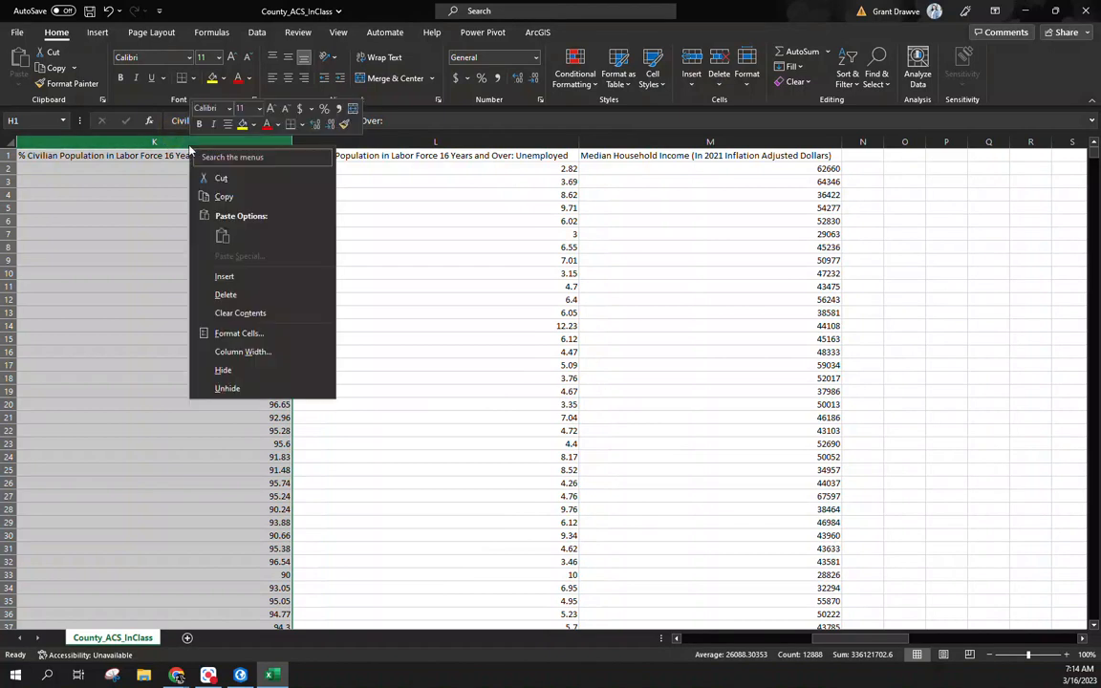
left_click(227, 295)
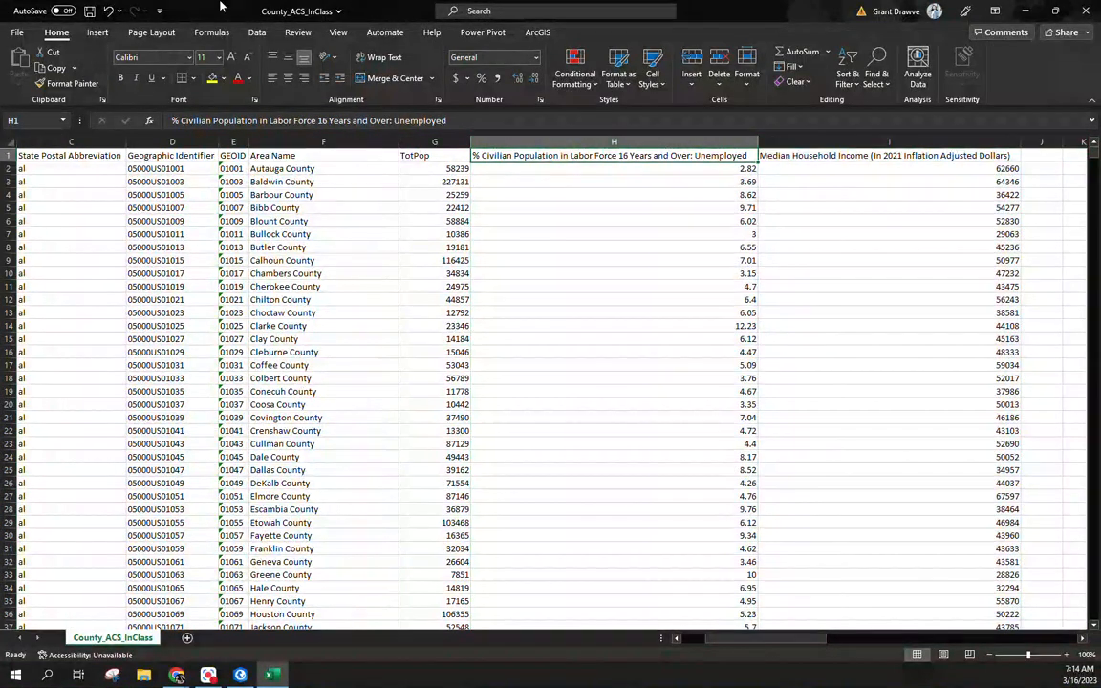
Rename the unemployed percentage header in H1 as UnemployPerc and auto-fit the column's width
type("UnemployPerc")
key("Return")
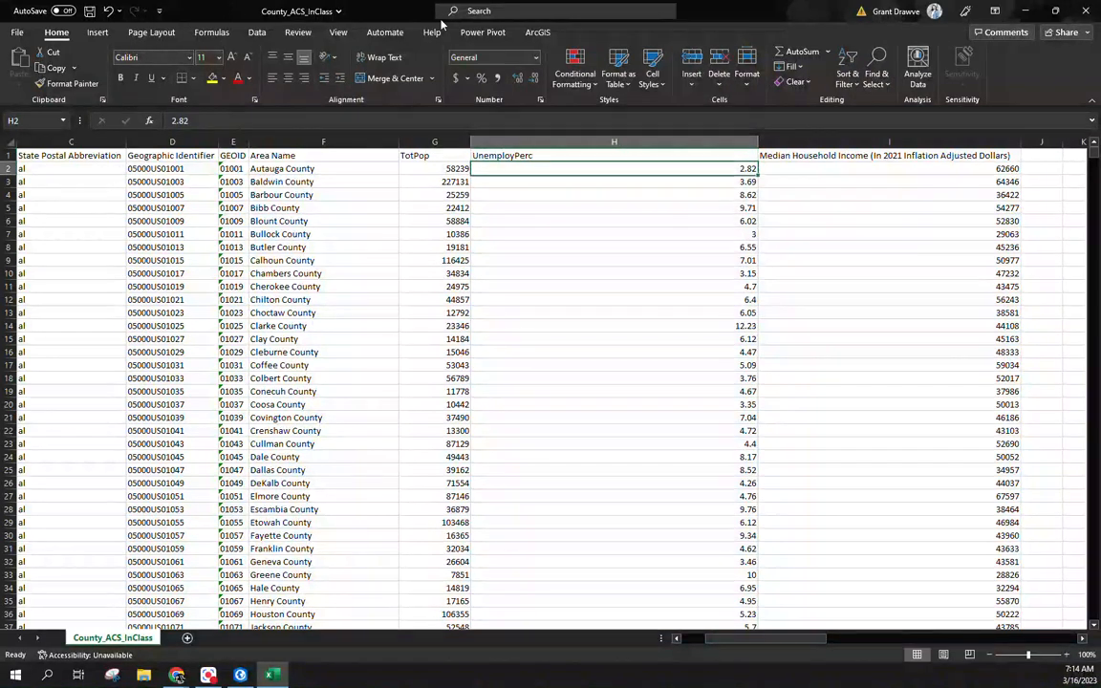
double_click(758, 142)
Rename the Median Household Income header in I1 as MHHI, auto-fit the column's width and save the file
left_click(684, 156)
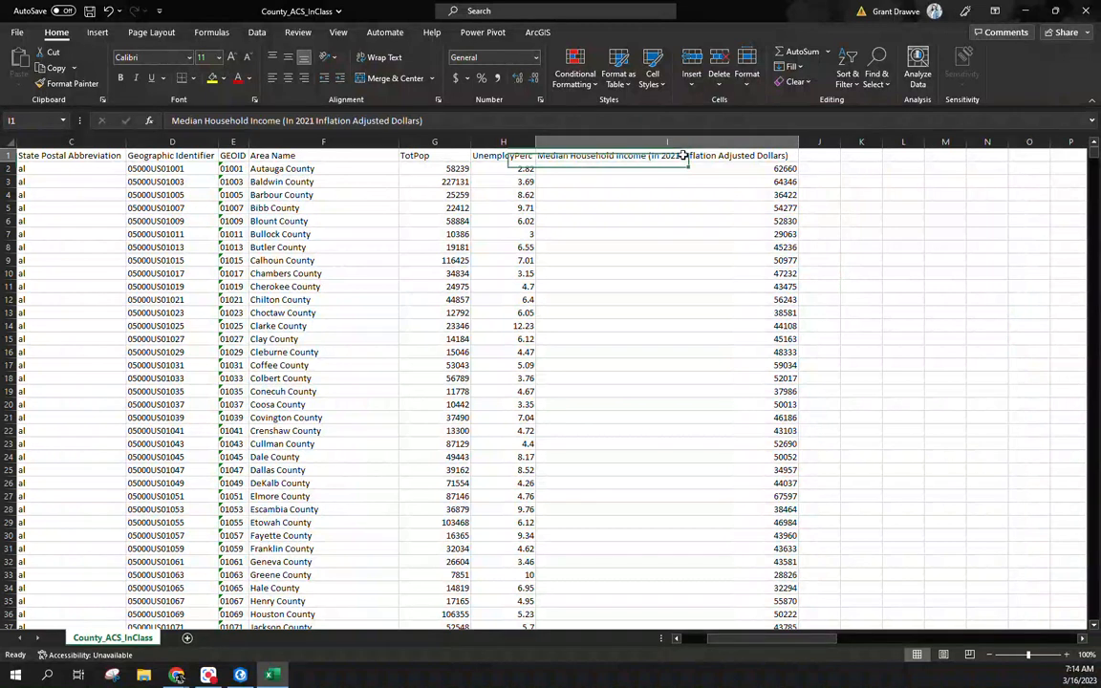
type("MHHI")
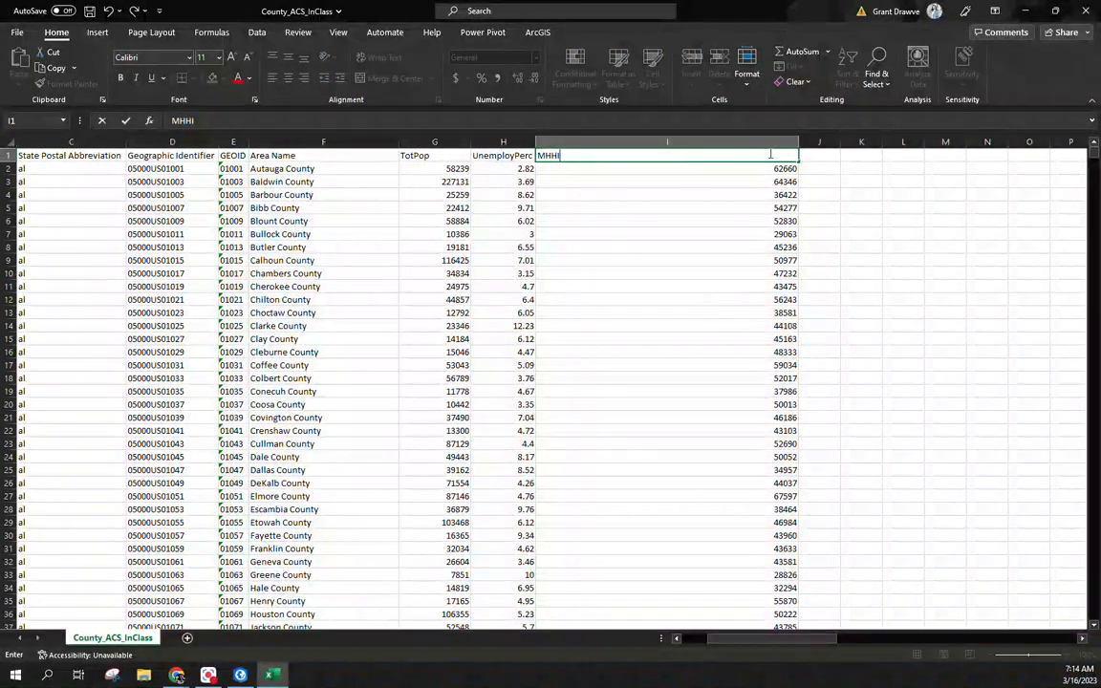
left_click(770, 143)
double_click(798, 143)
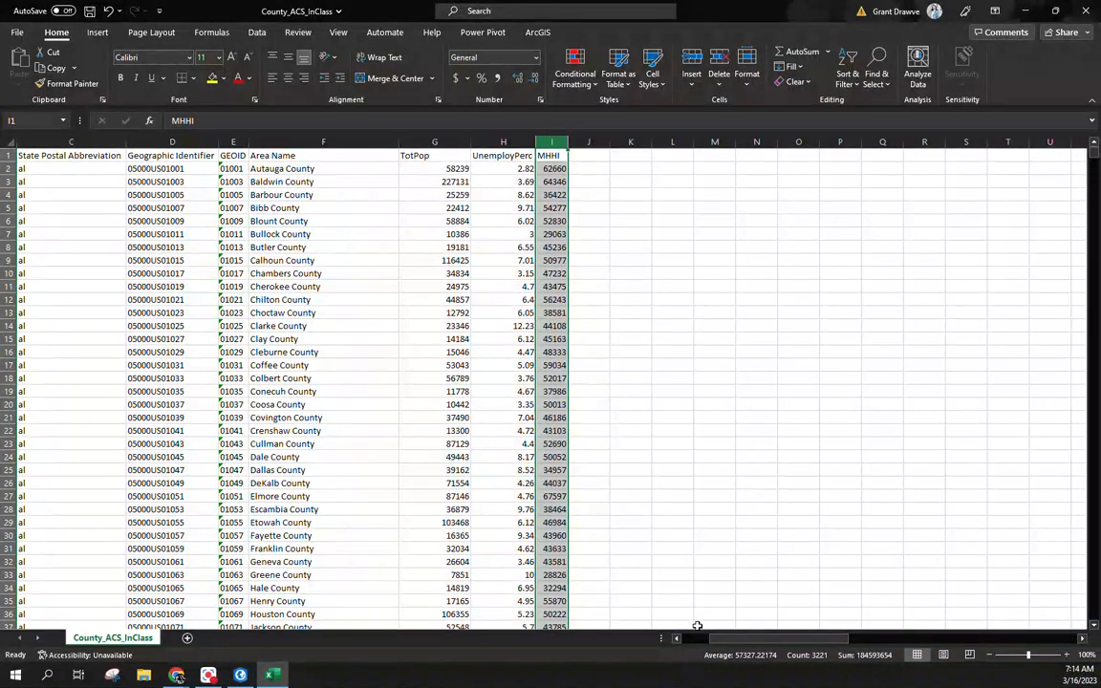
scroll(705, 610, "left", 3)
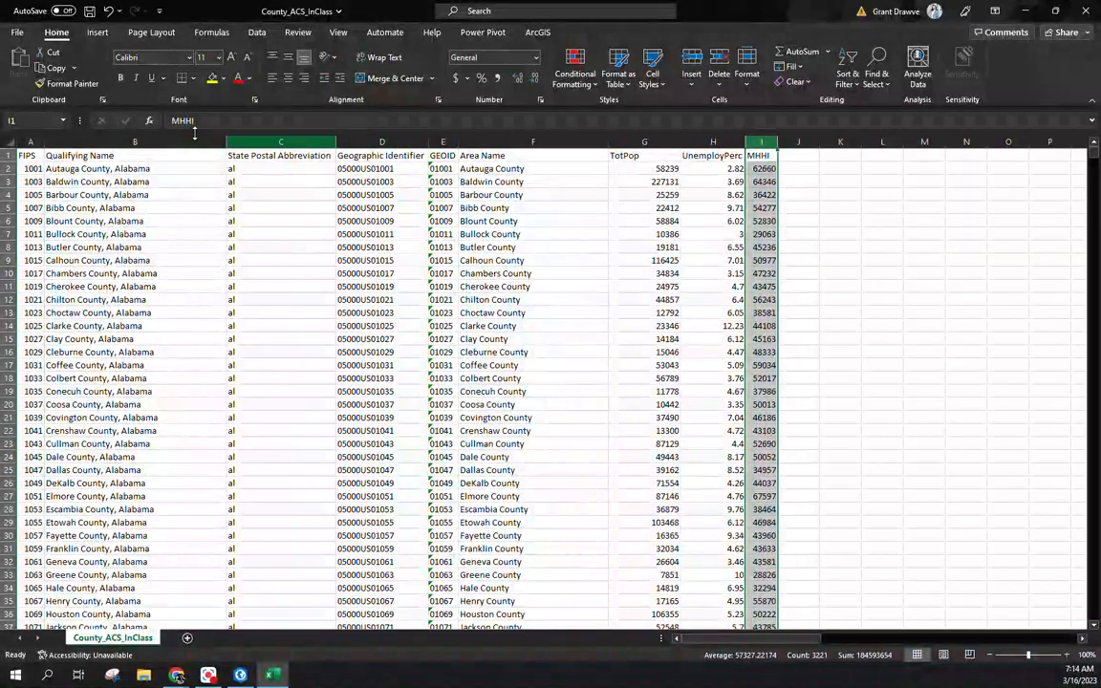
left_click(88, 12)
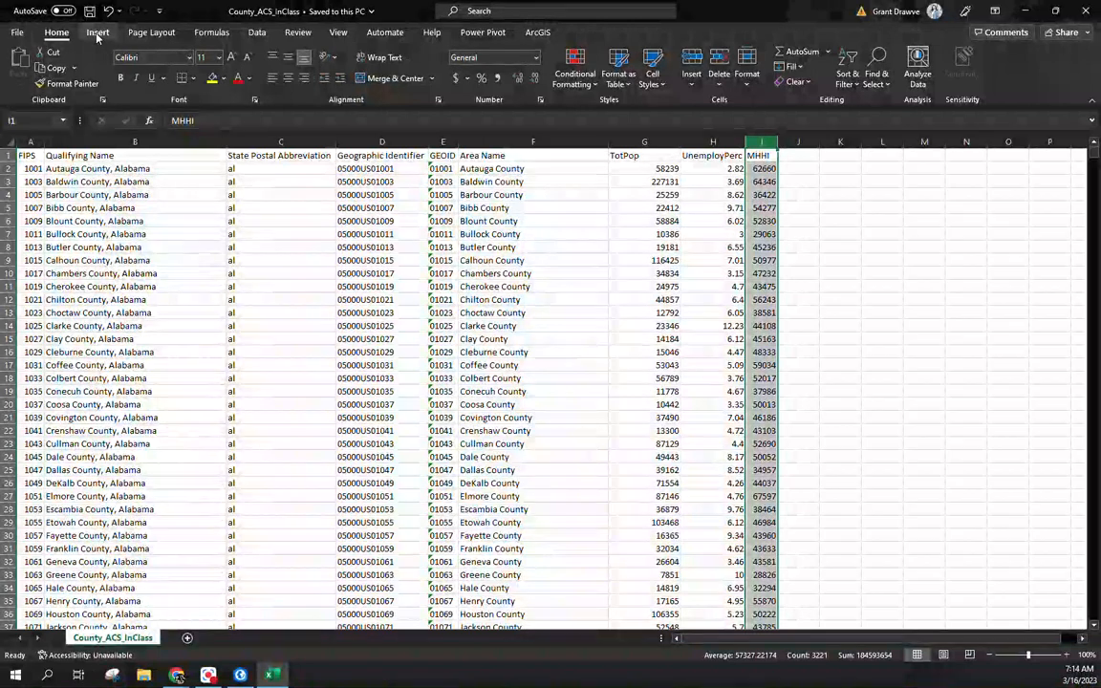
Rename the State Postal Abbreviation header in C1 as St_Abbr, auto-fit the column's width and save the file
left_click(247, 143)
left_click(249, 155)
type("St_Abr")
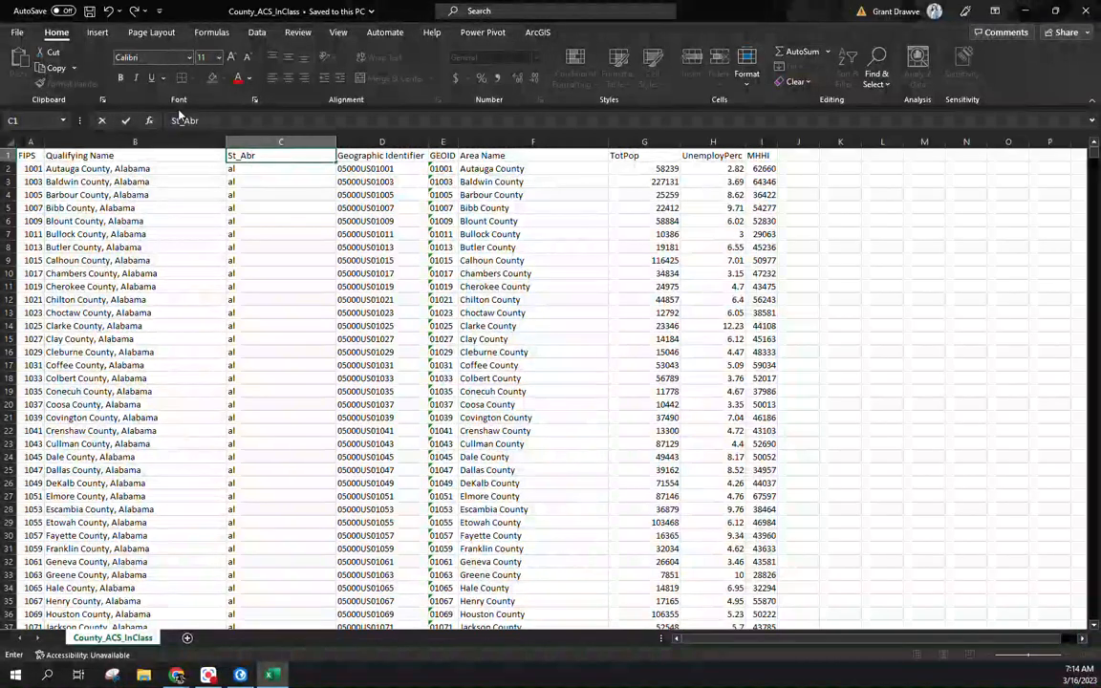
type("br")
key("Return")
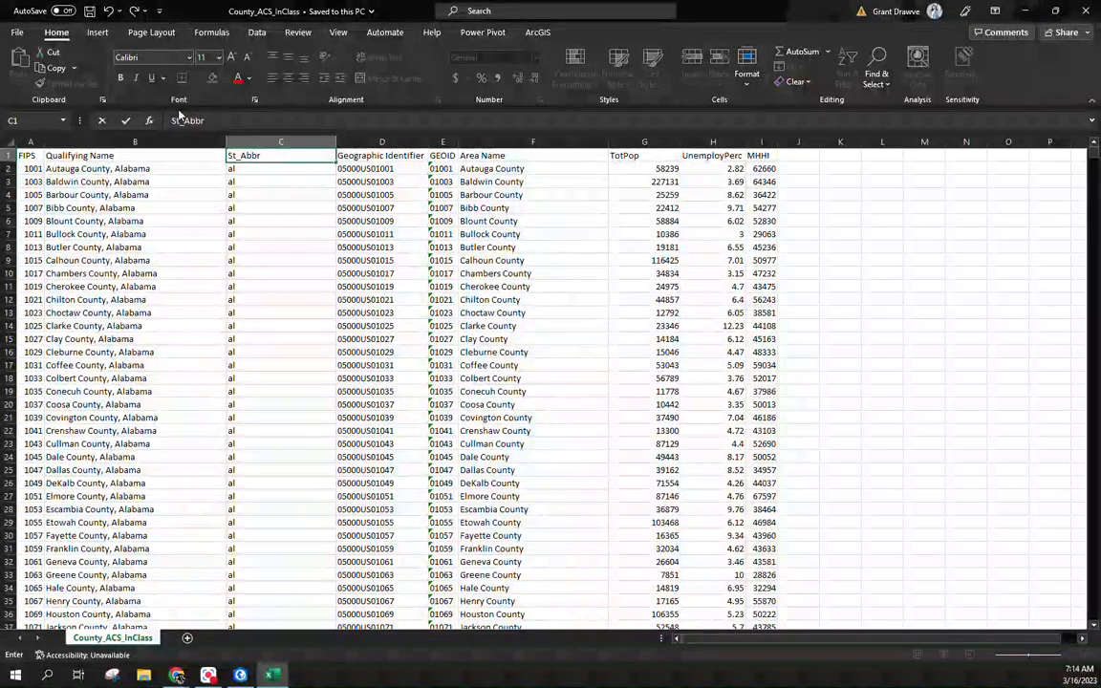
double_click(336, 141)
left_click(88, 11)
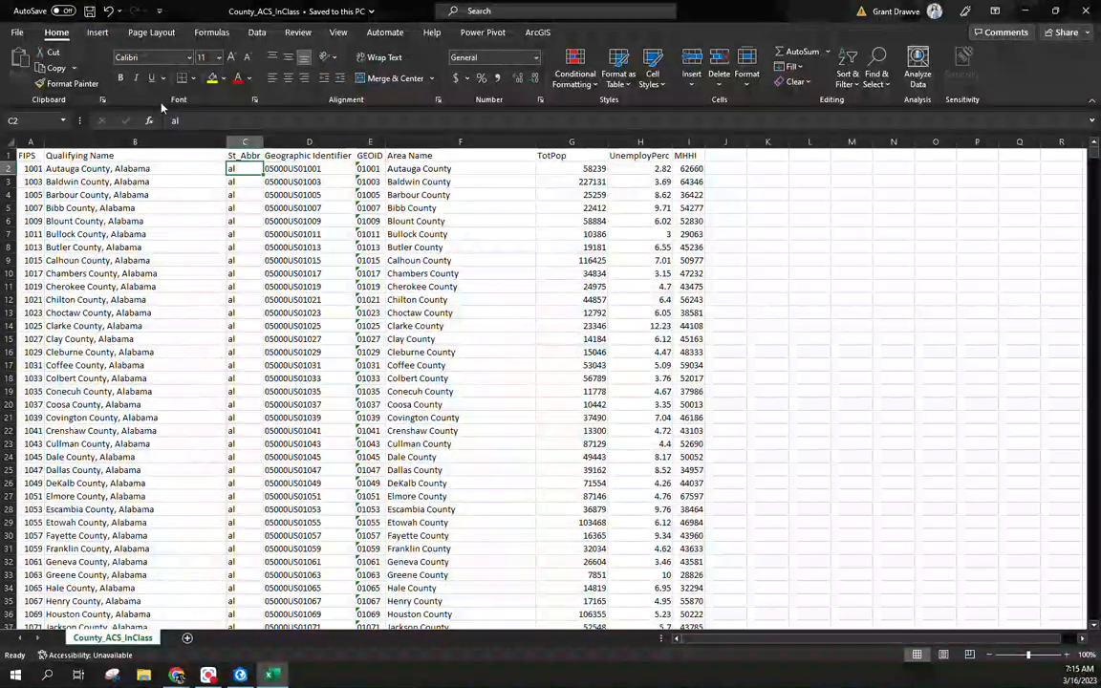
Save a copy of County_ACS_InClass as an Excel Workbook (*.xlsx) in the Week9_InClass folder
left_click(17, 31)
left_click(41, 208)
left_click(512, 116)
left_click(509, 134)
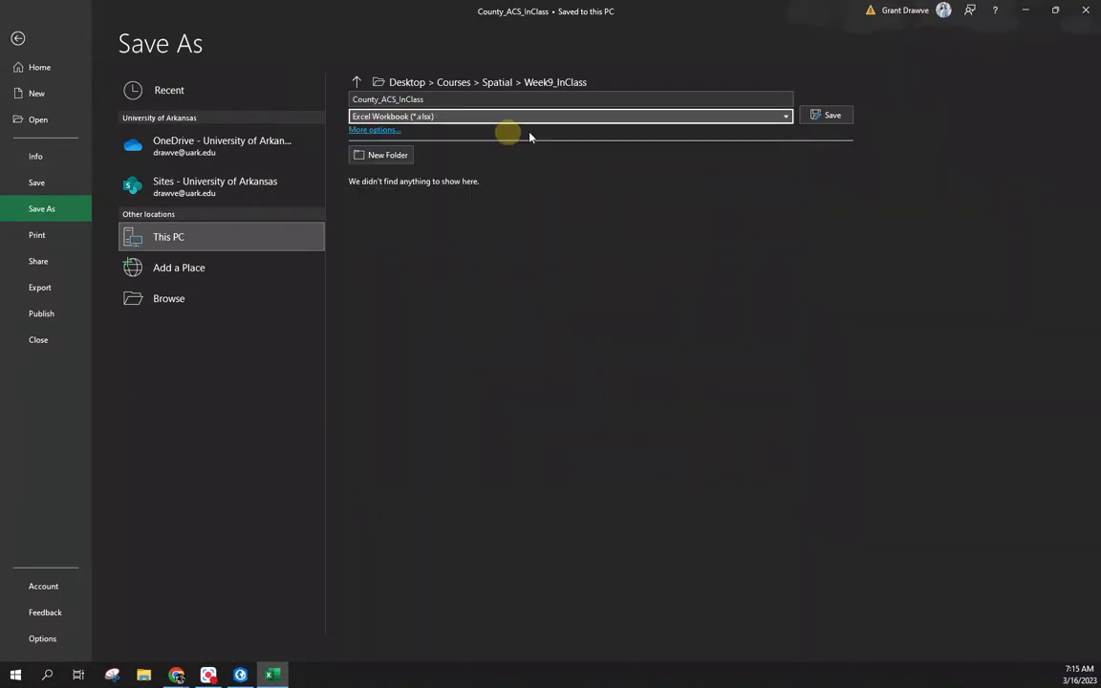
left_click(815, 115)
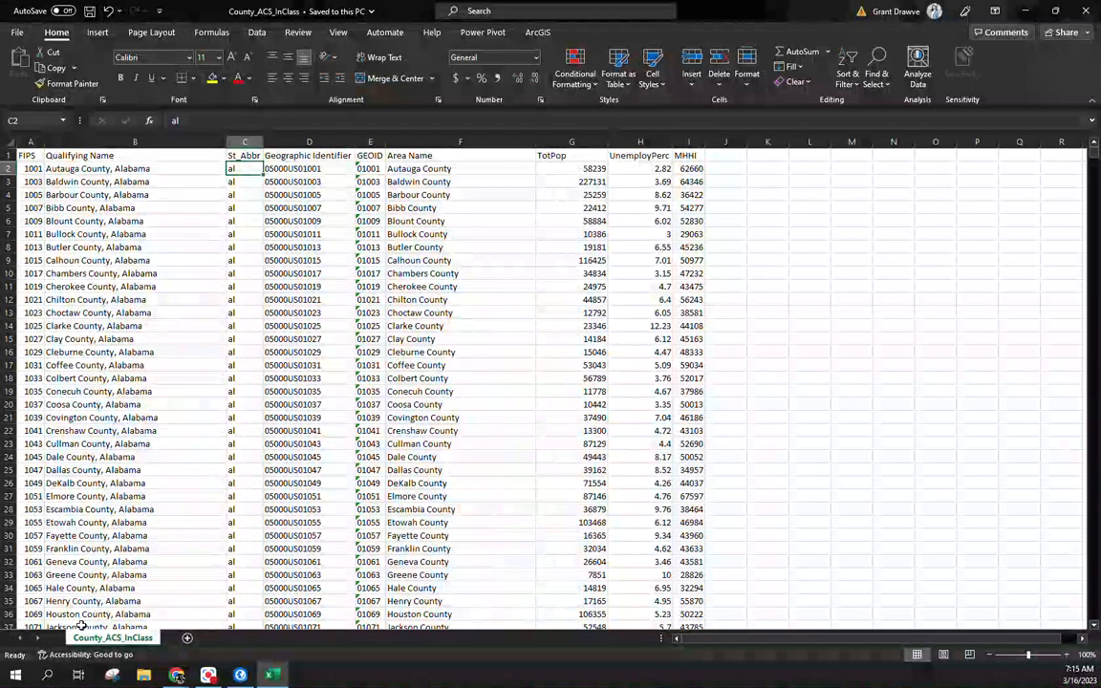
Switch to ArcGIS Pro and start a new Map project named Week9_InClass
left_click(268, 675)
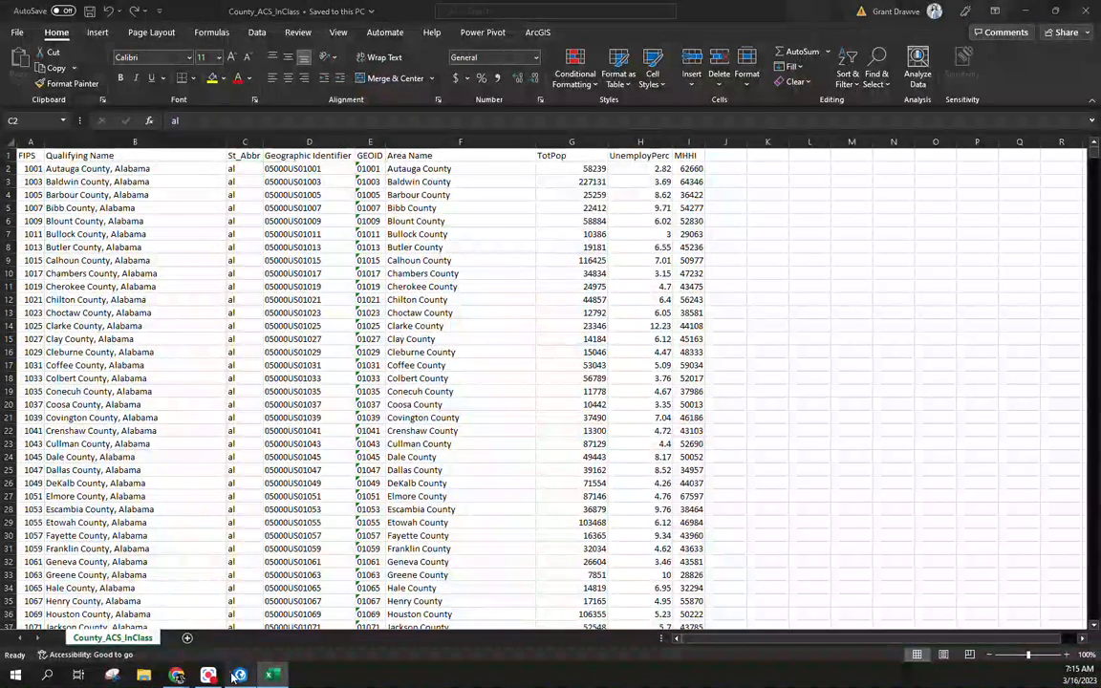
left_click(181, 153)
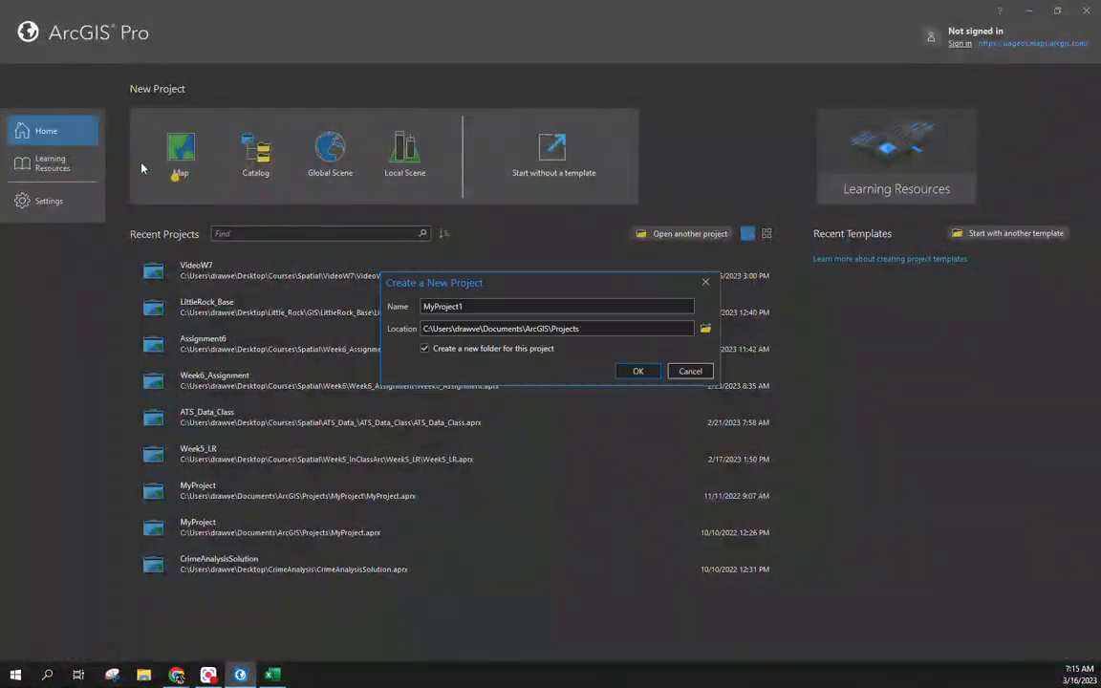
double_click(559, 304)
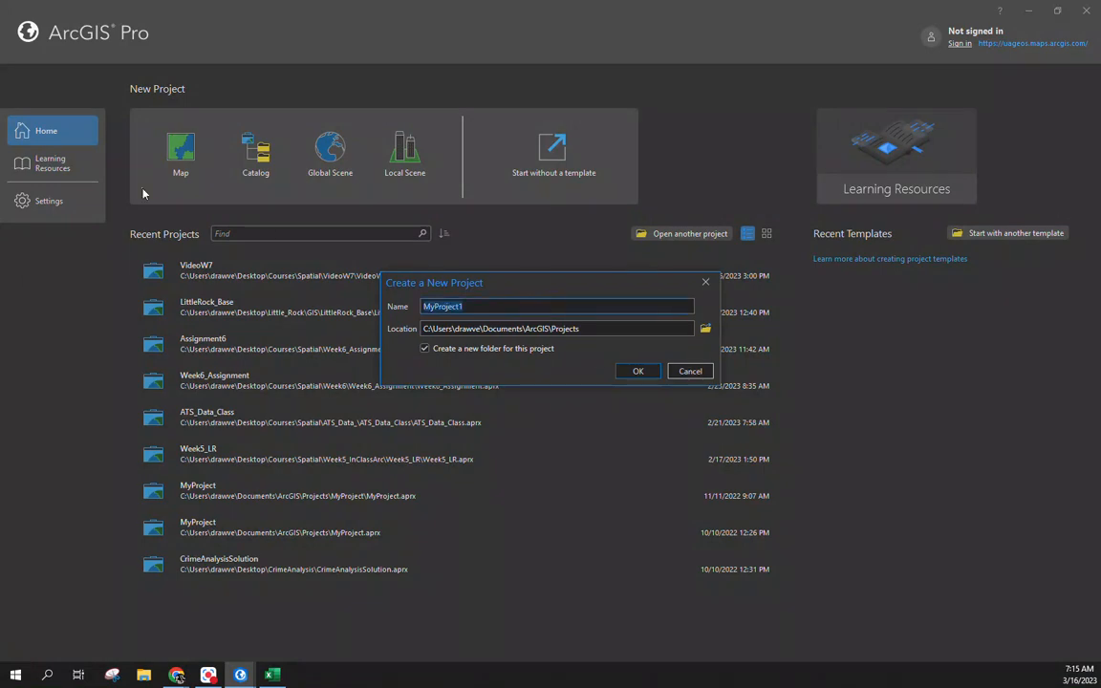
type("Week9_InClass")
Set the project location to the Week9_InClass folder under Courses > Spatial and create the project
left_click(704, 329)
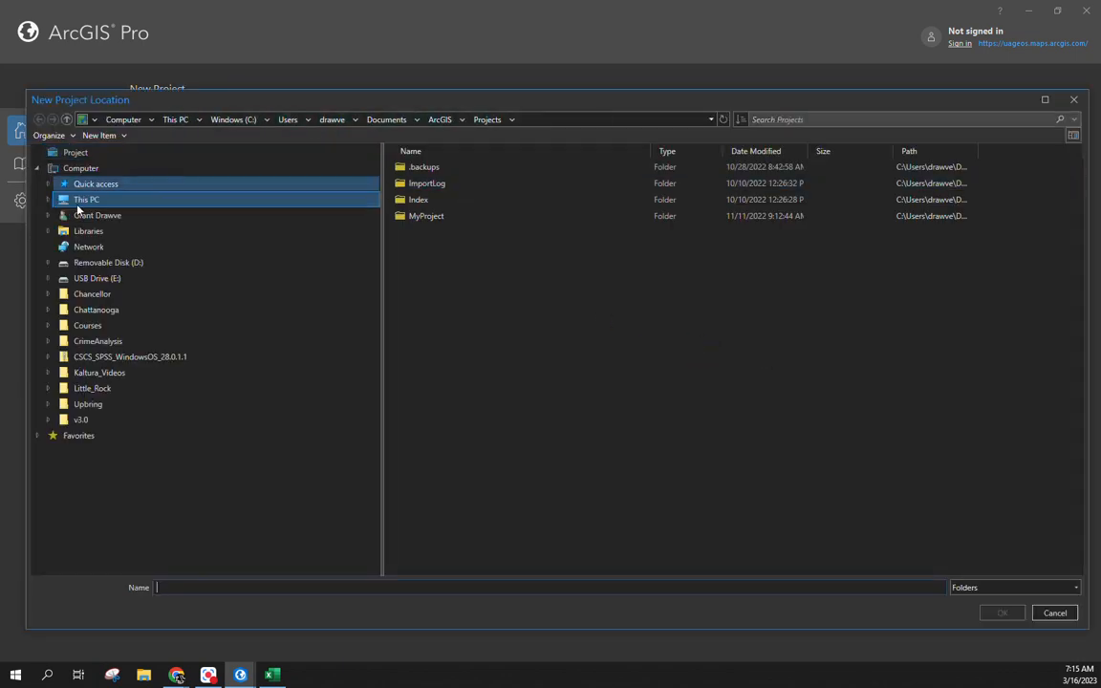
left_click(115, 325)
left_click(95, 357)
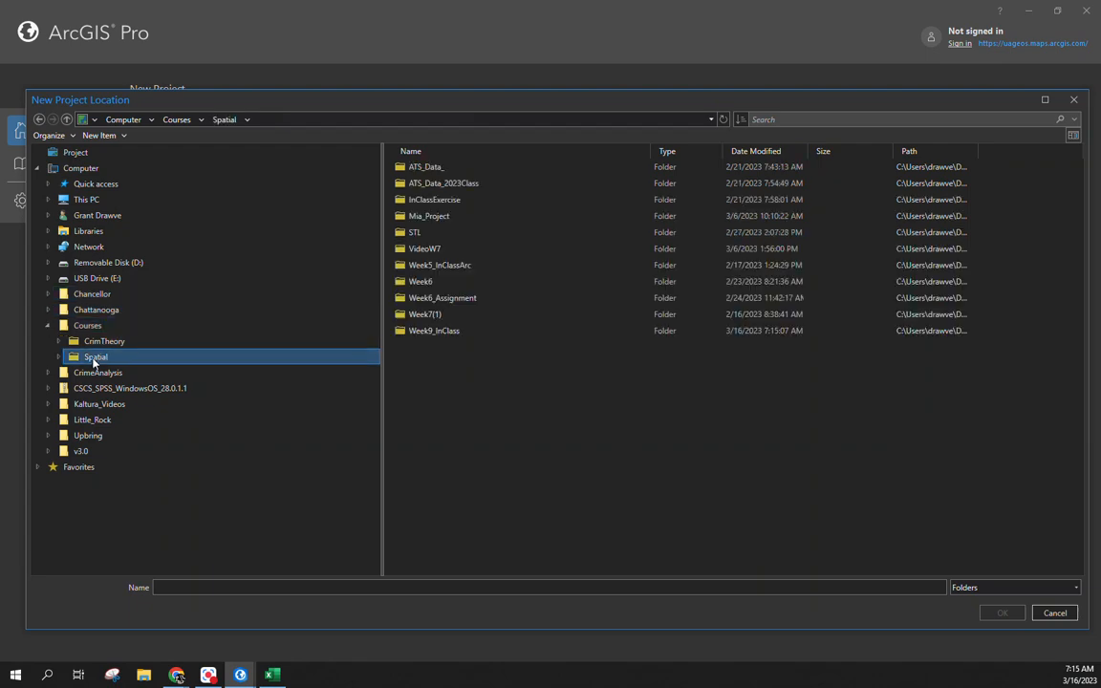
left_click(443, 334)
left_click(1003, 617)
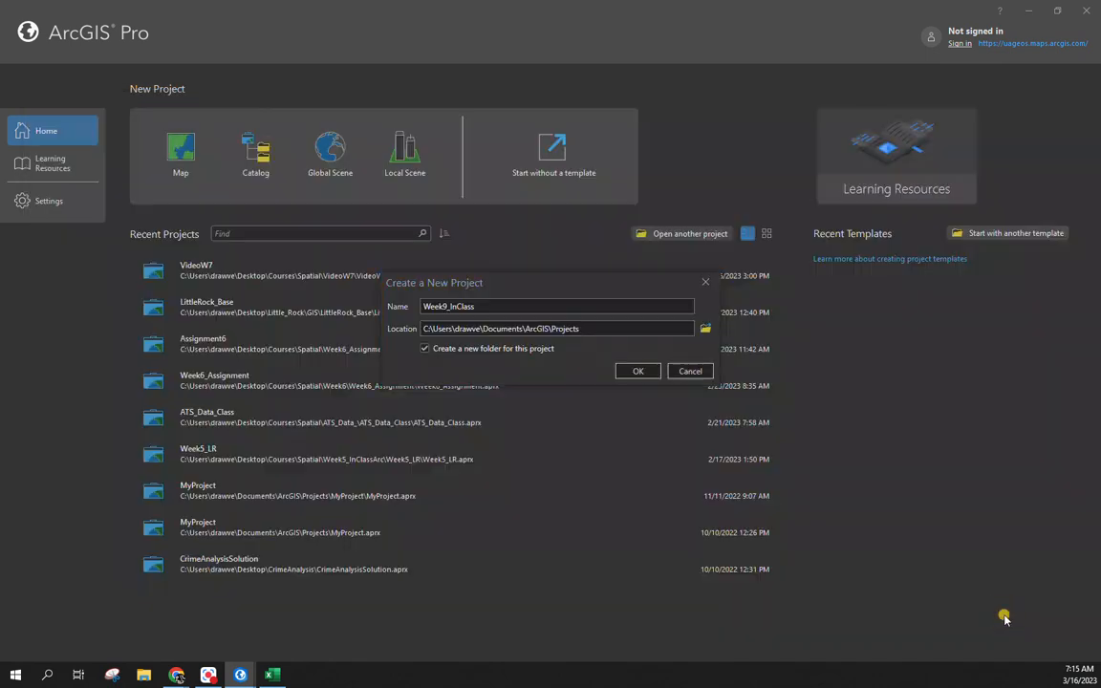
left_click(642, 369)
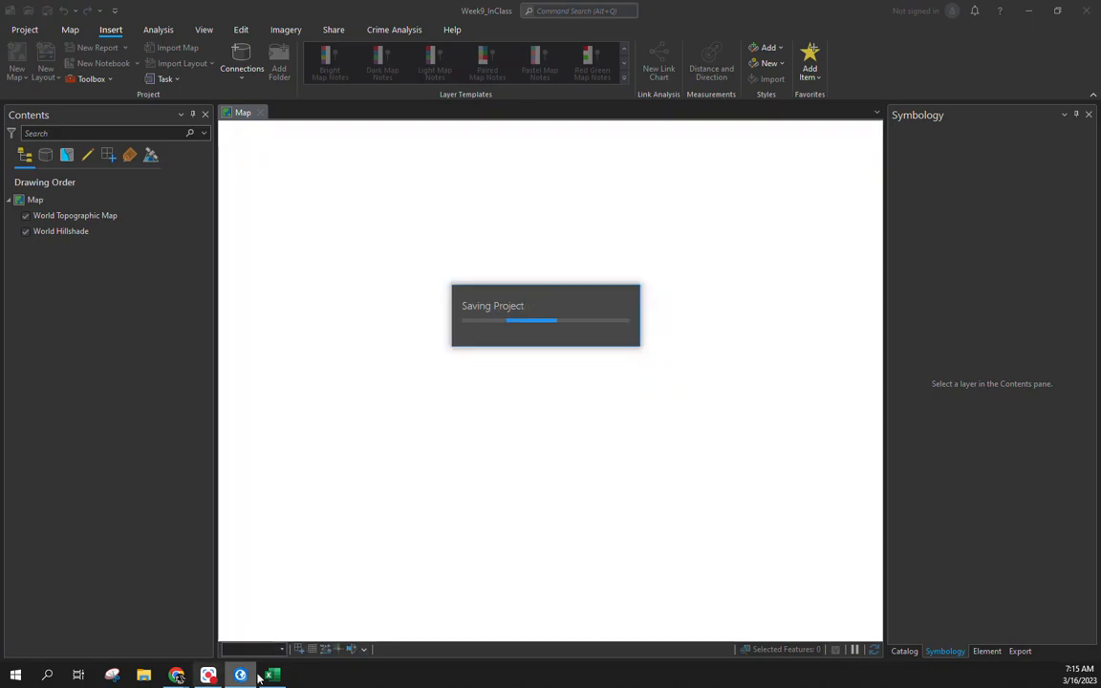
Close the Excel workbook and add the County_ACS_InClass$ table from County_ACS_InClass.xlsx in Week9_InClass to the ArcGIS Pro map
left_click(273, 675)
left_click(1086, 11)
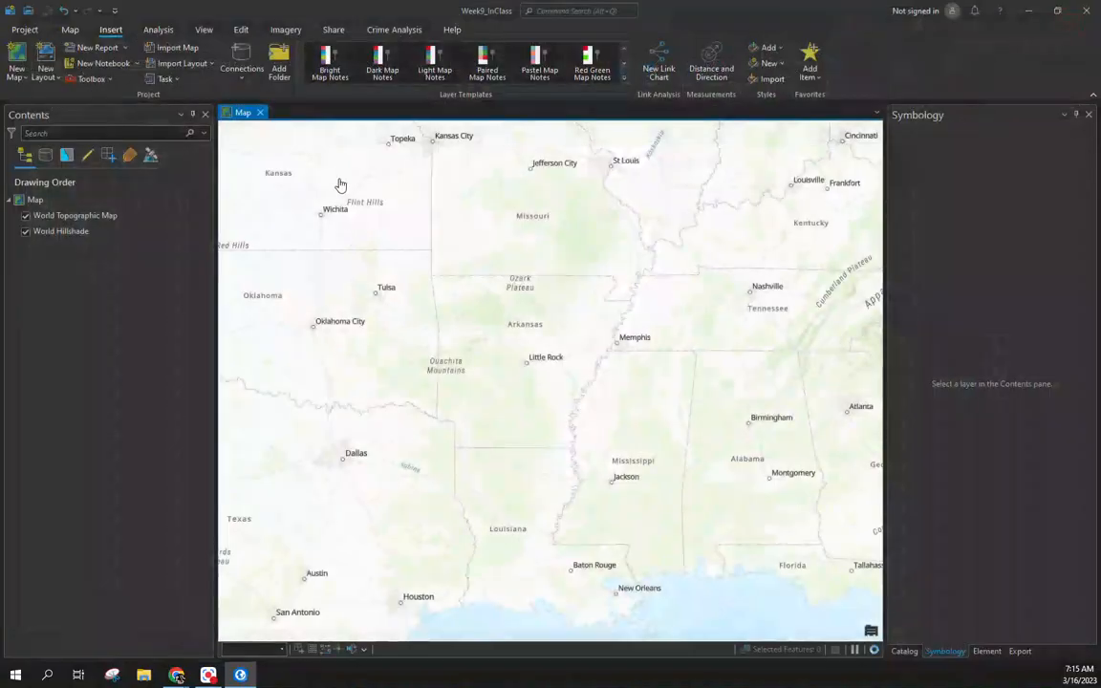
left_click(70, 29)
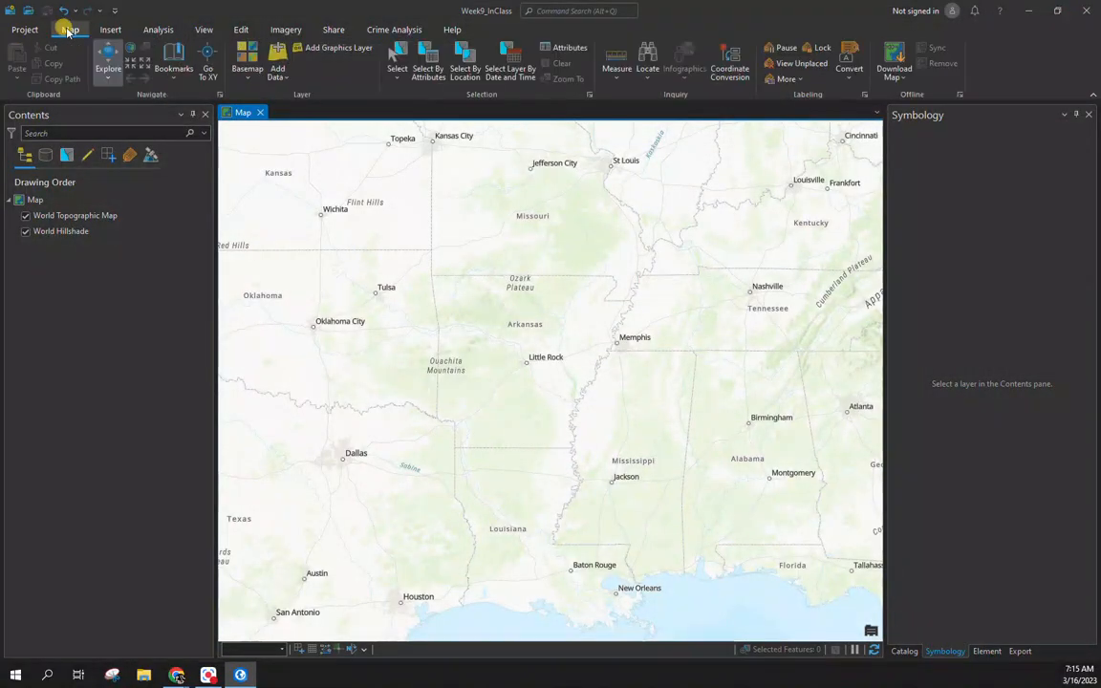
left_click(277, 58)
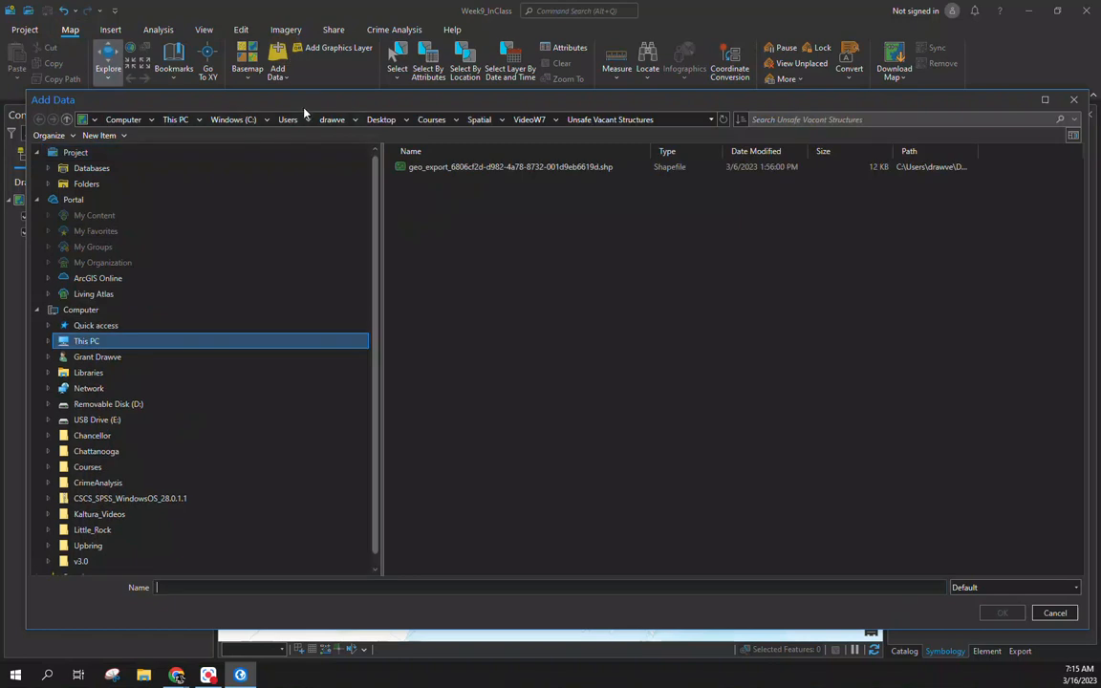
left_click(479, 119)
left_click(461, 331)
double_click(462, 331)
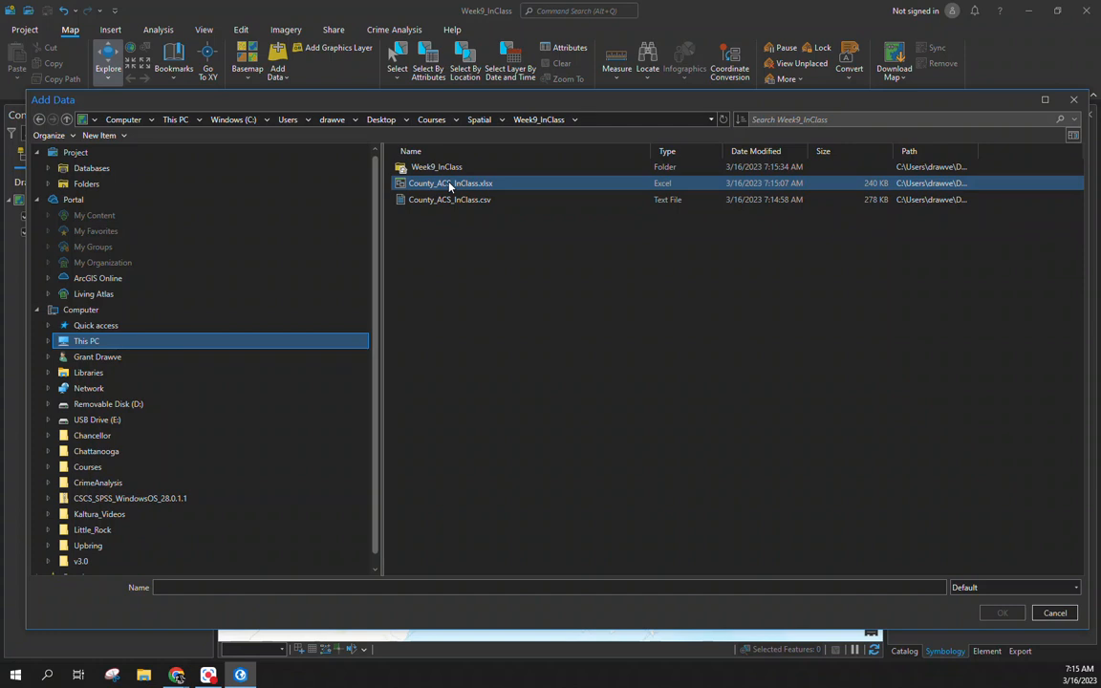
double_click(449, 183)
double_click(447, 170)
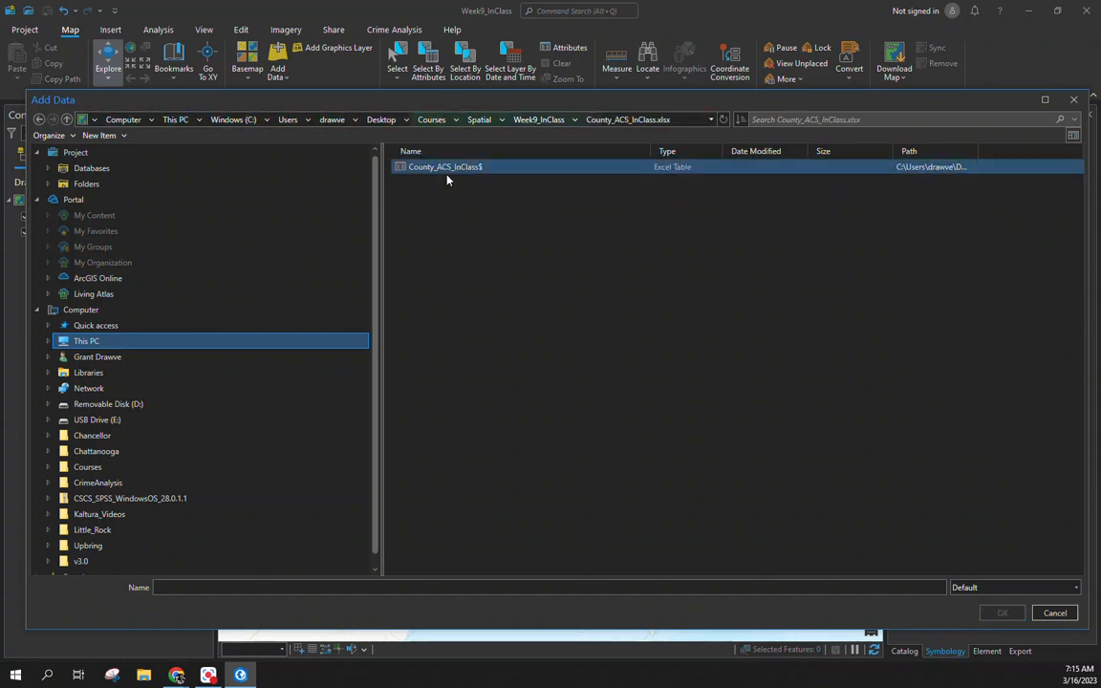
Open the County_ACS_InClass$ standalone table to examine its fields and records
left_click(92, 264)
right_click(91, 264)
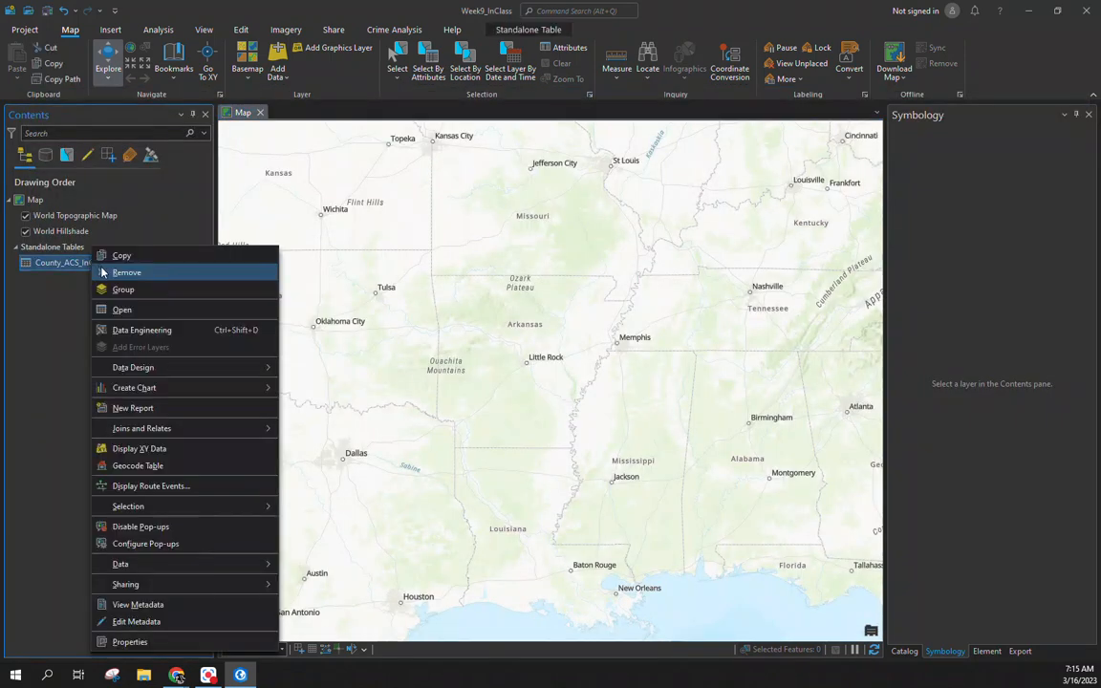
left_click(123, 310)
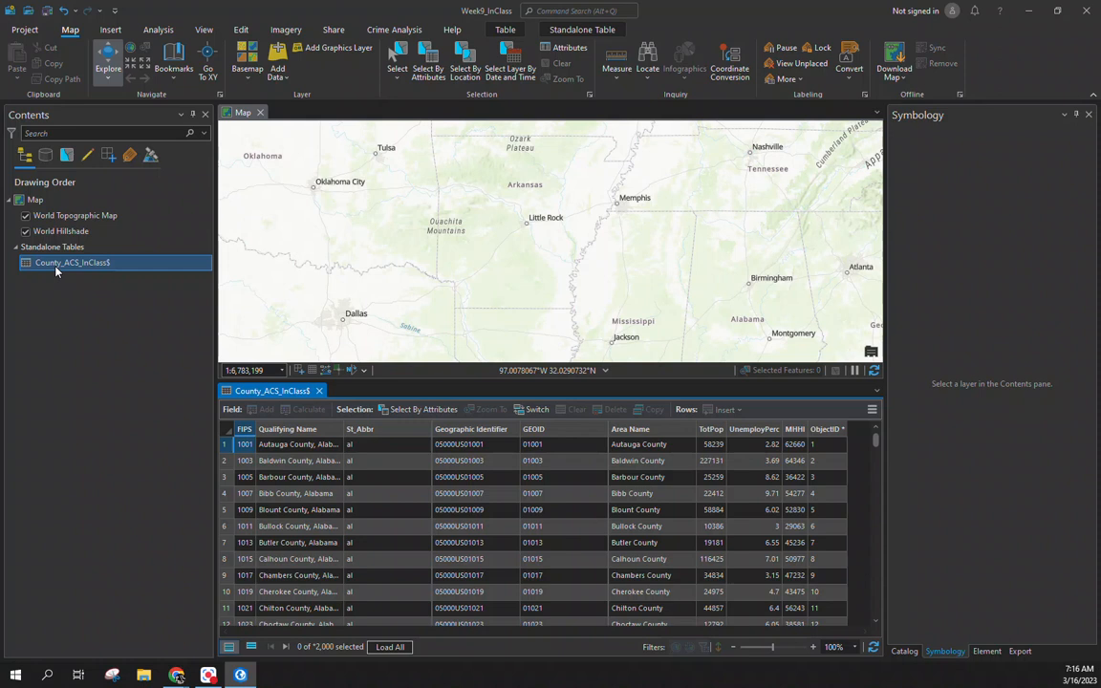
Switch to a maximized Chrome window, go to google.com and search for "census shapefile county"
left_click_drag(56, 271, 564, 120)
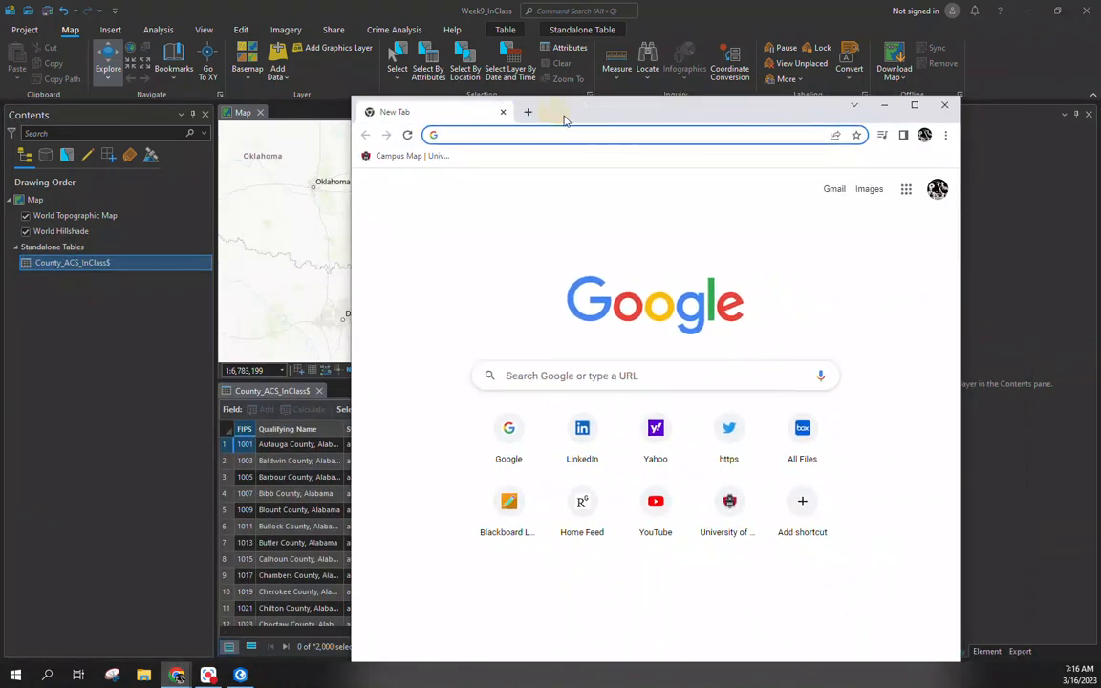
double_click(604, 115)
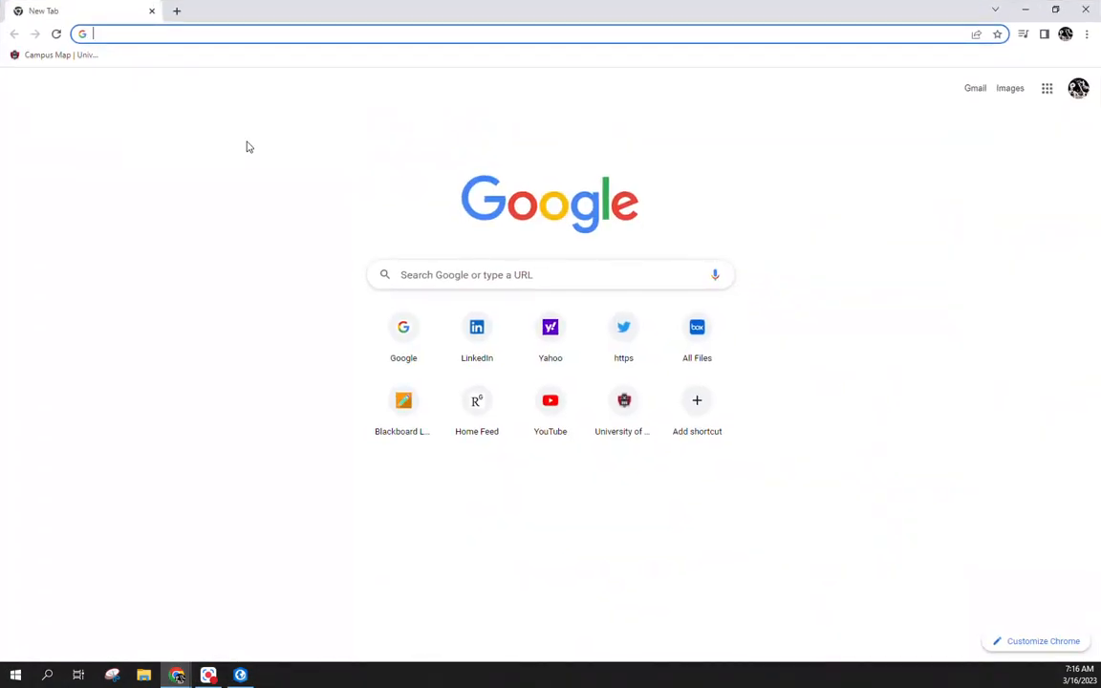
type("google.com")
key("Return")
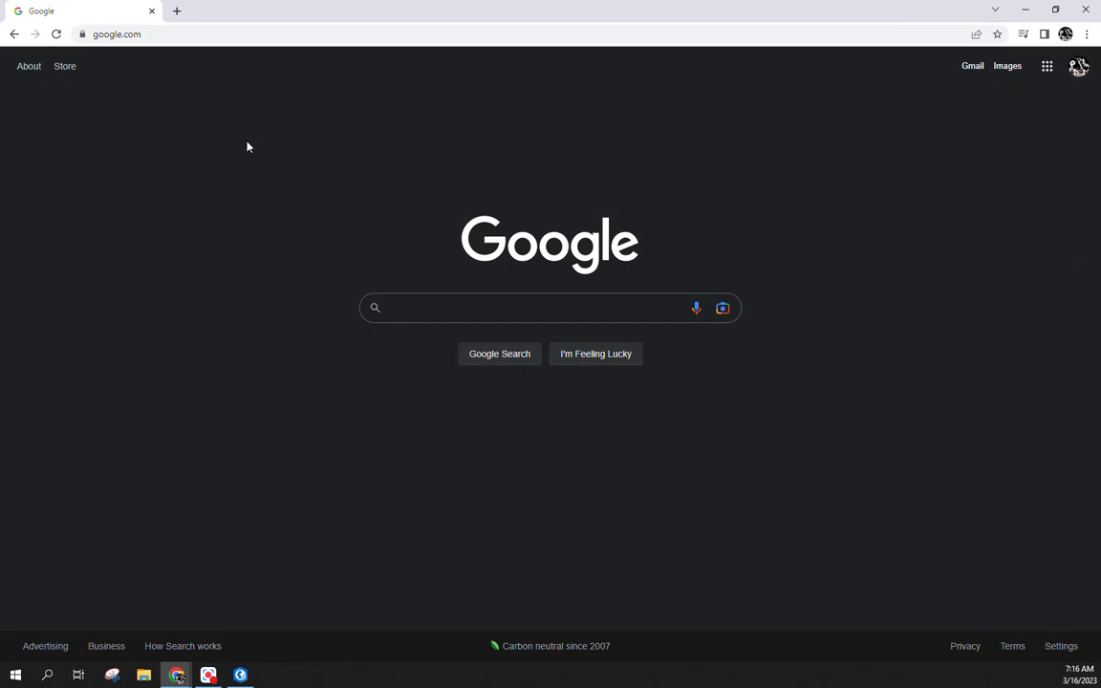
type("census")
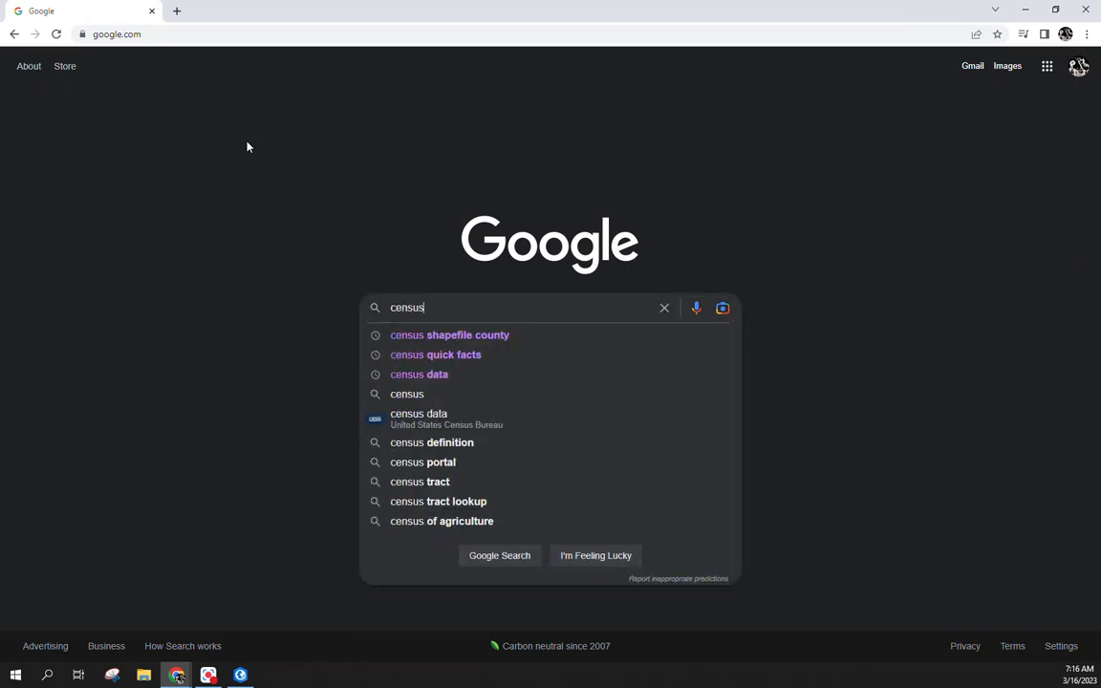
type(" shapefile")
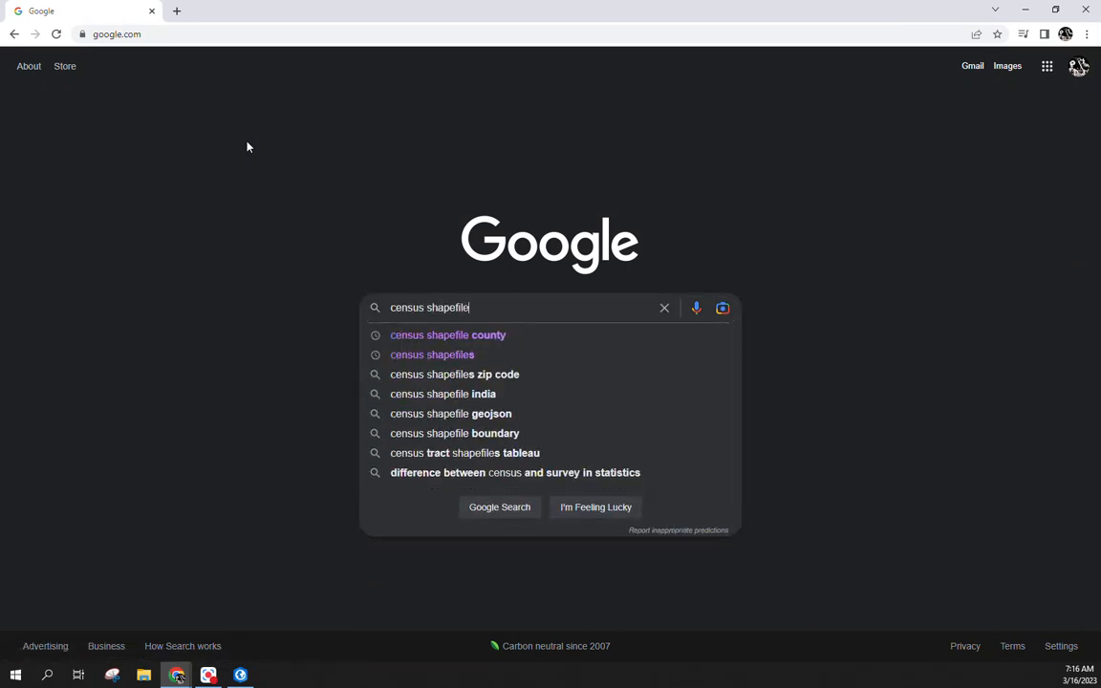
key("Down")
key("Return")
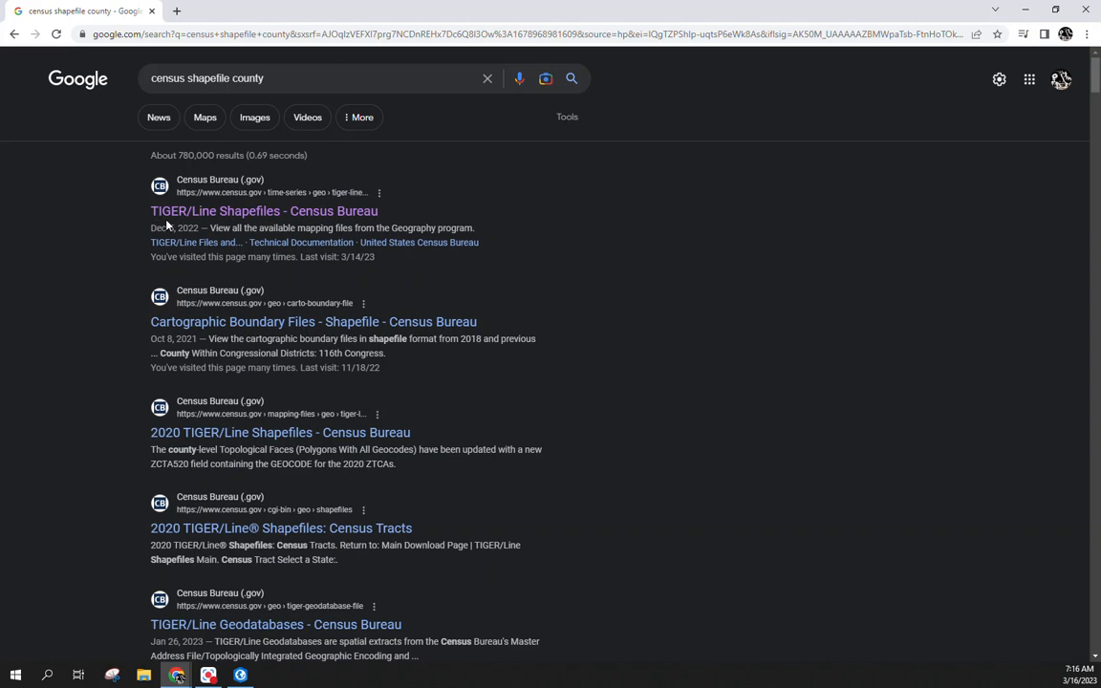
Open the Census Bureau's TIGER/Line Shapefiles page and go to the download web interface for the 2020 shapefiles
left_click(213, 216)
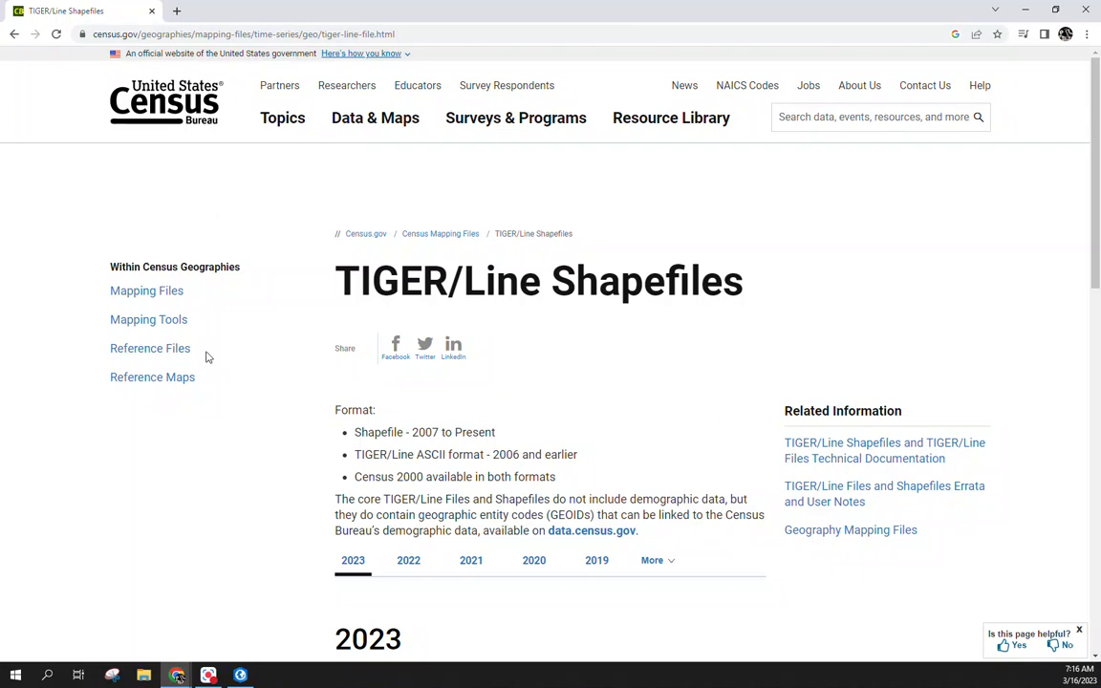
scroll(319, 345, "down", 8)
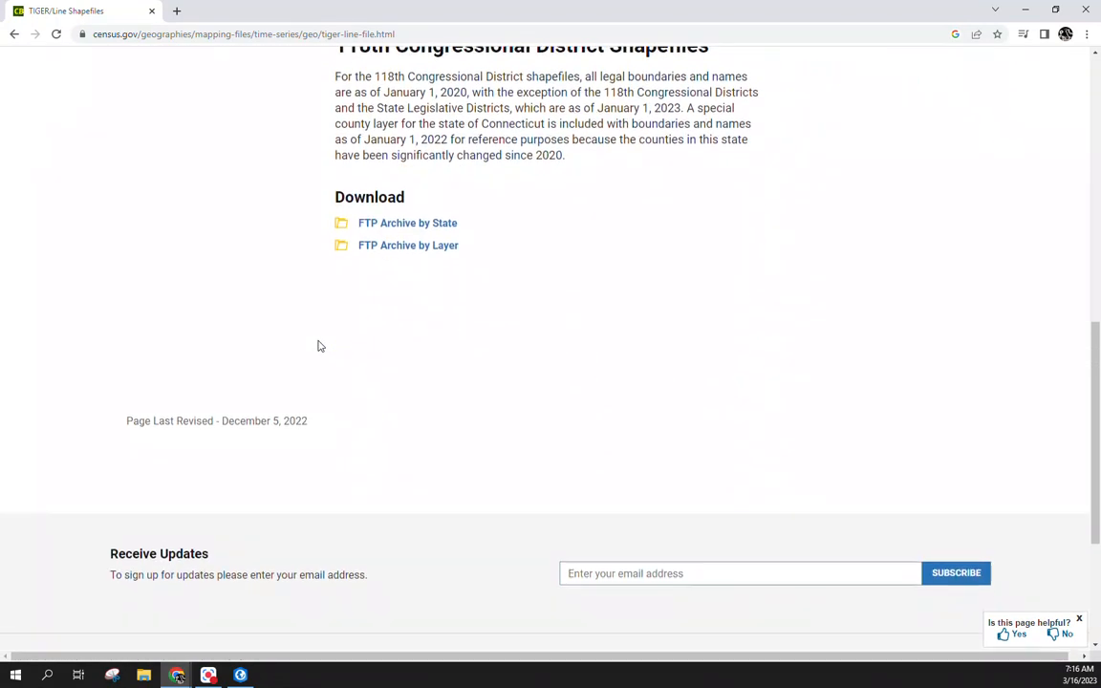
scroll(436, 279, "up", 4)
left_click(534, 234)
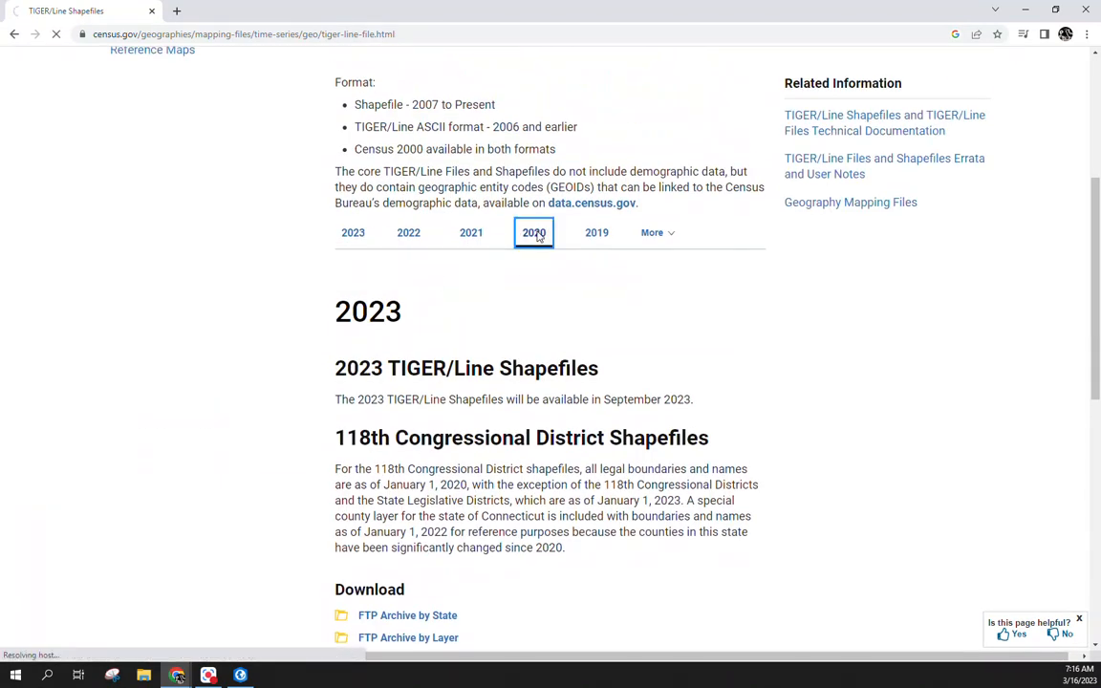
scroll(530, 245, "down", 2)
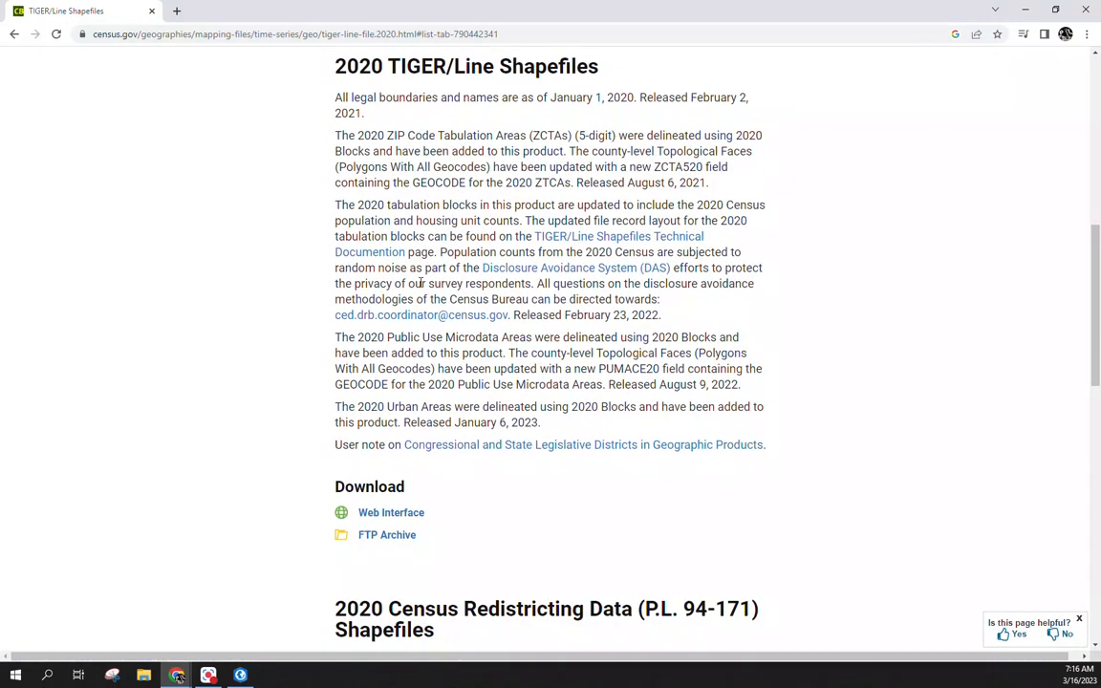
left_click(359, 516)
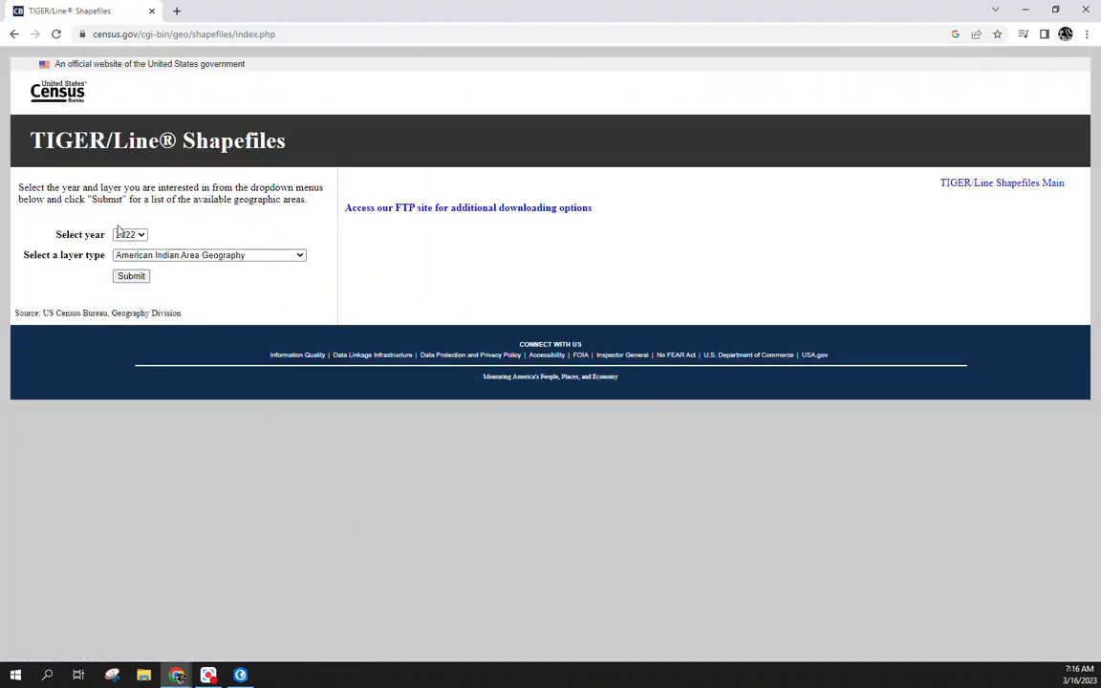
Request the 2020 Counties (and equivalent) layer and download its national file as tl_2020_us_county into the Week9_InClass folder
left_click(122, 237)
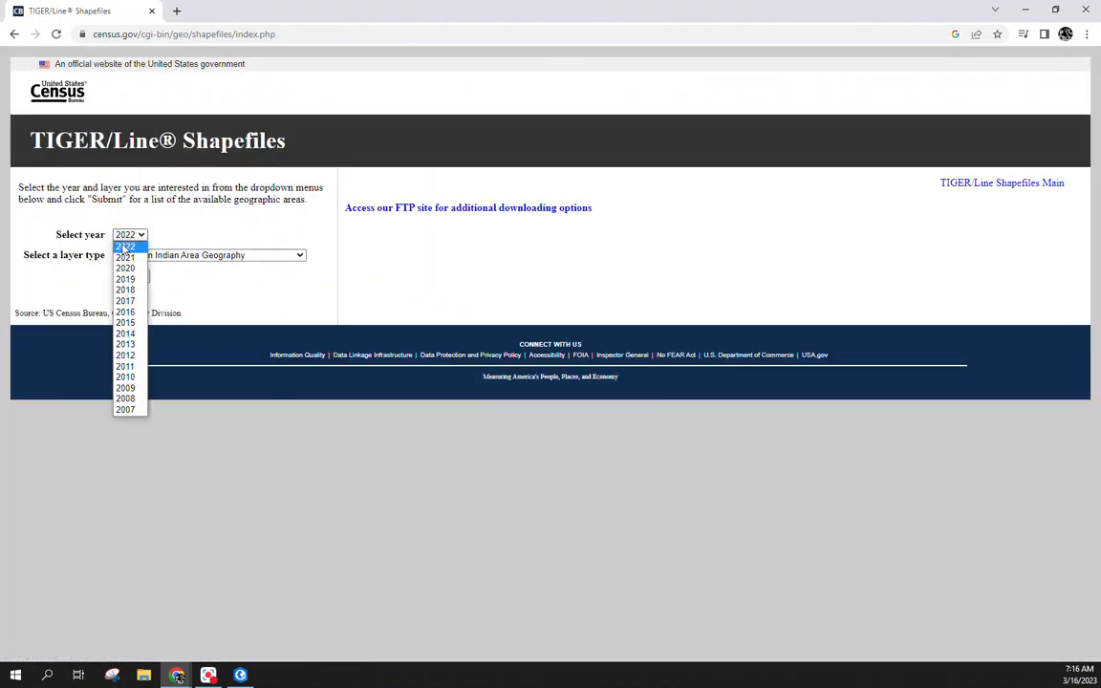
left_click(131, 263)
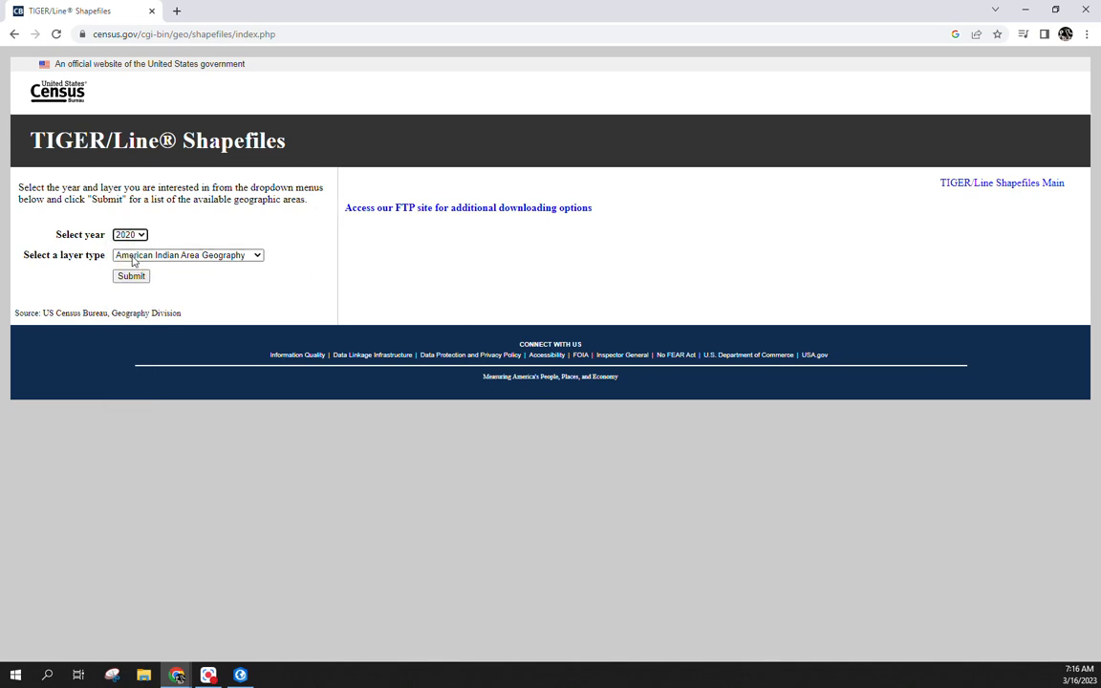
left_click(134, 261)
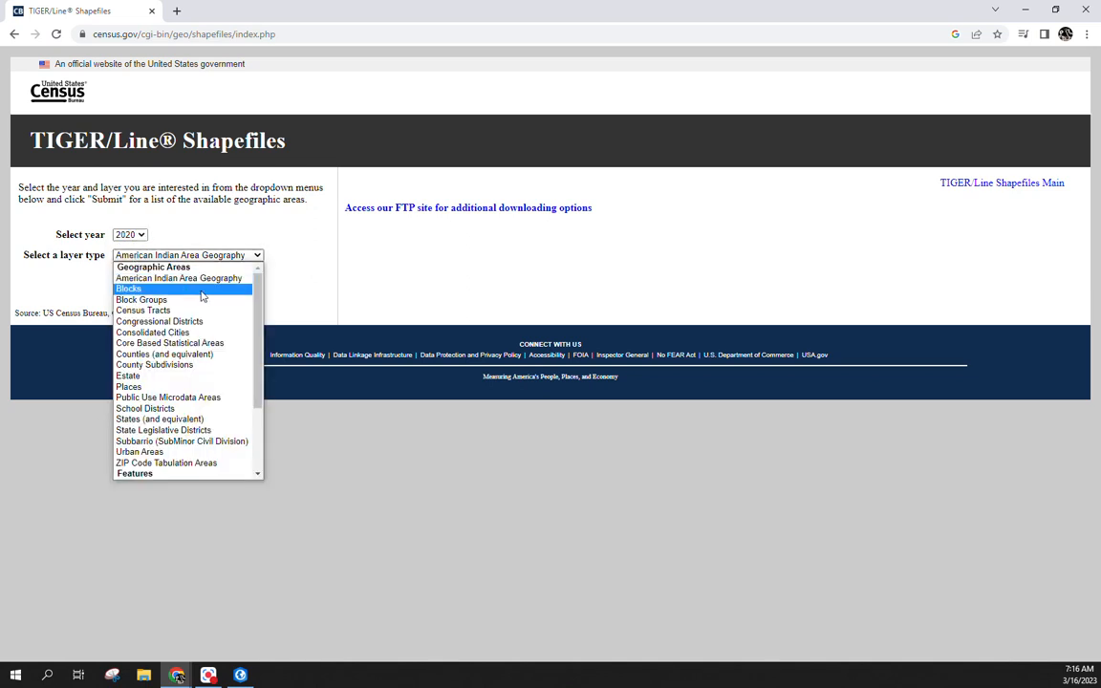
scroll(204, 299, "down", 3)
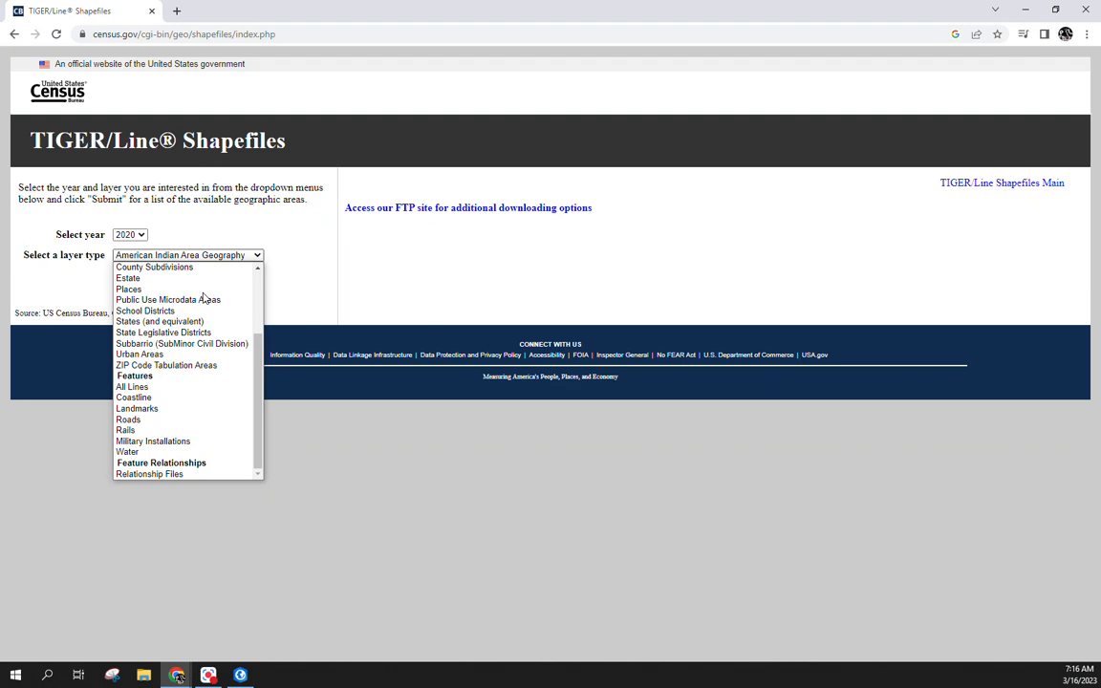
scroll(177, 312, "up", 3)
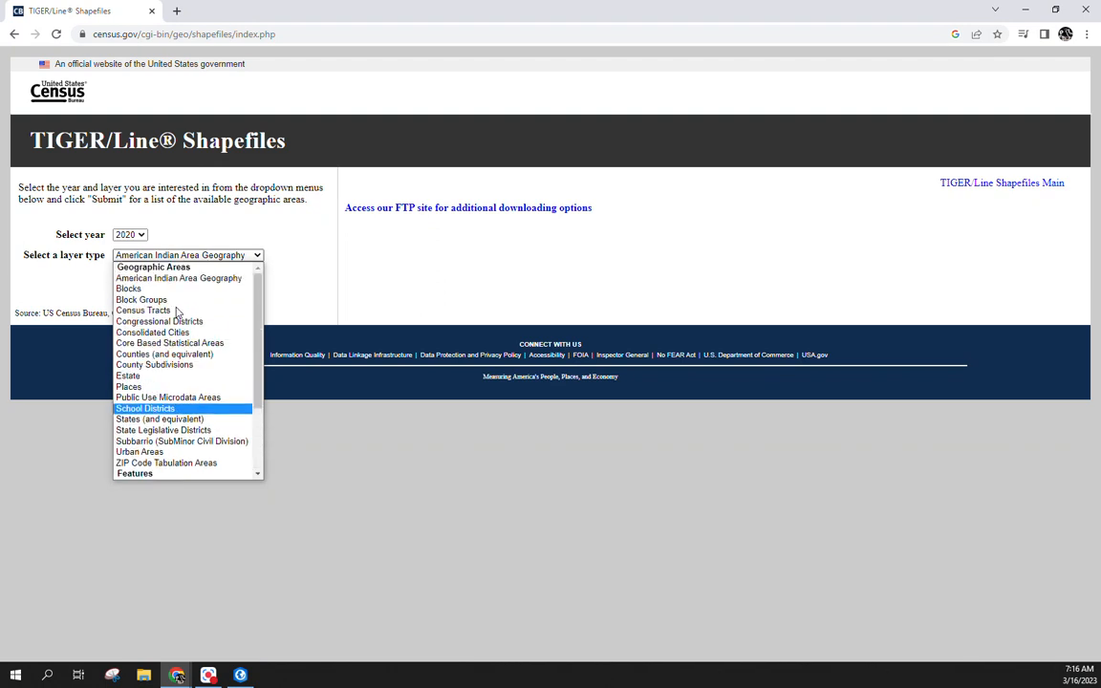
scroll(177, 316, "down", 3)
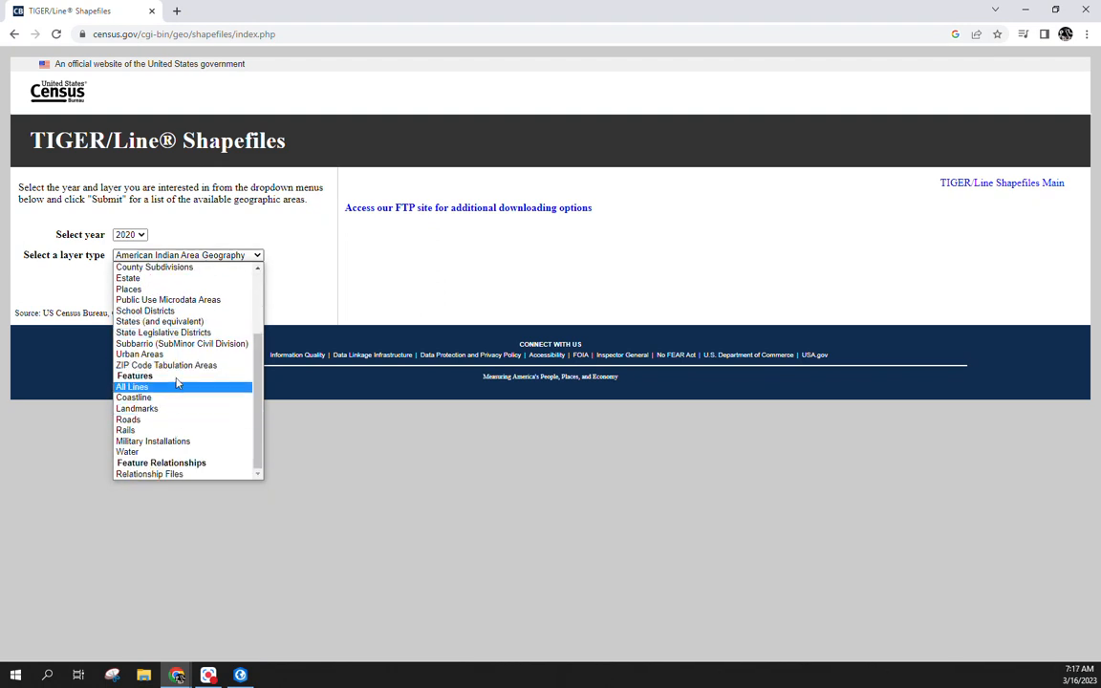
scroll(178, 369, "up", 3)
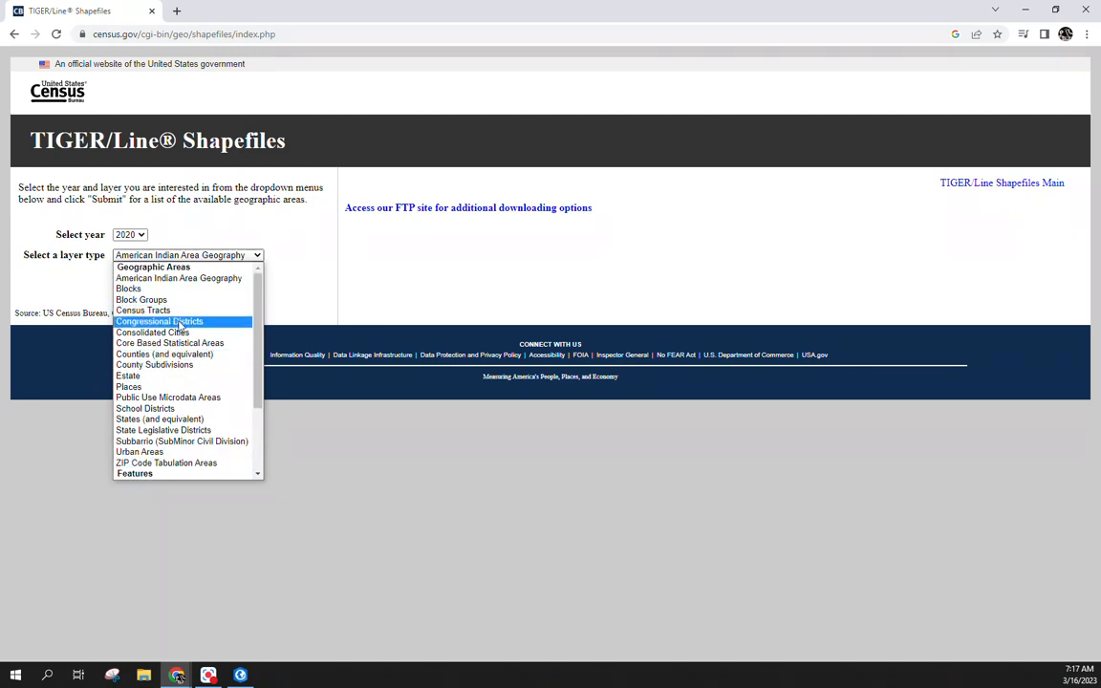
left_click(191, 359)
left_click(131, 277)
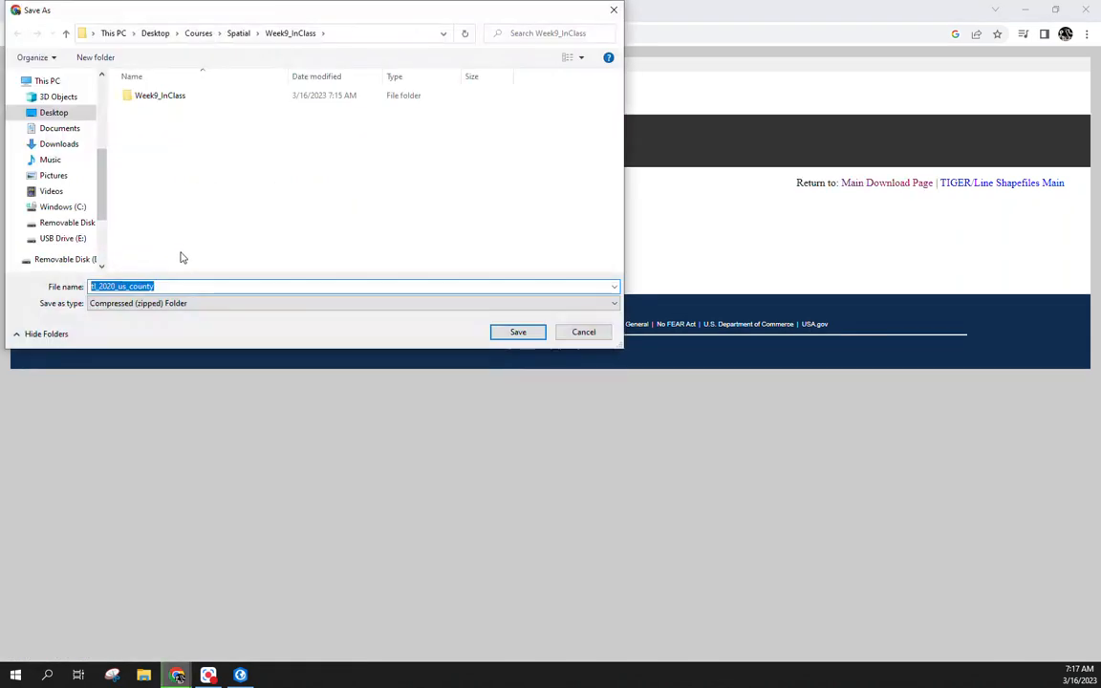
left_click(512, 331)
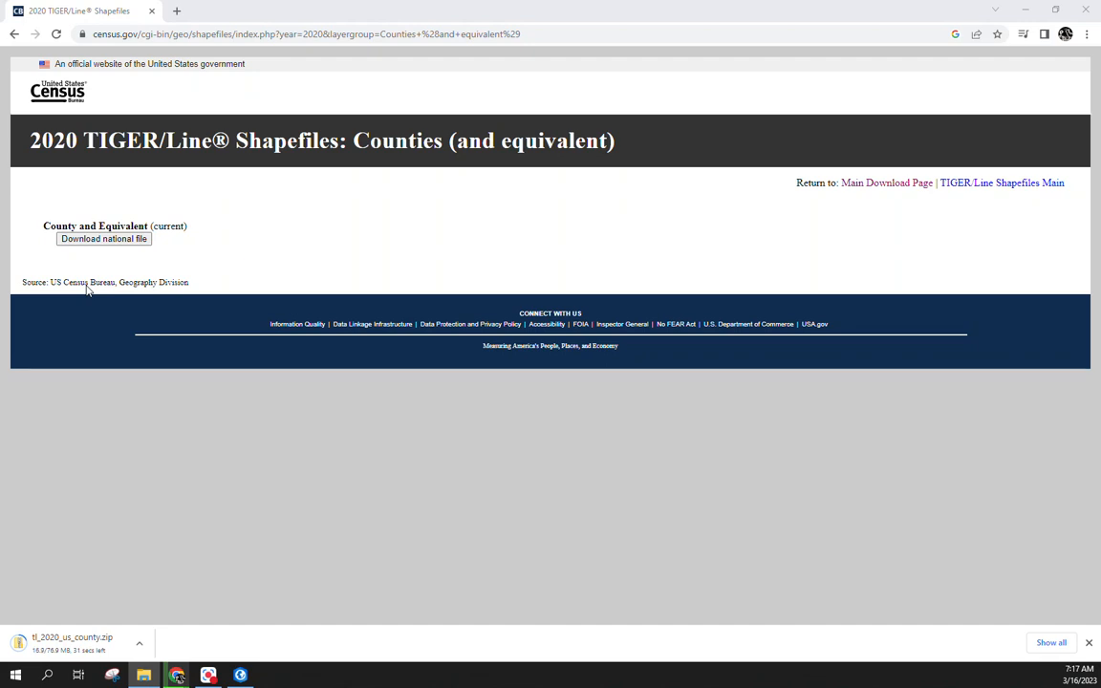
Extract the tl_2020_us_county zip into its own folder inside Week9_InClass and put the File Explorer windows away
left_click_drag(2, 229, 581, 121)
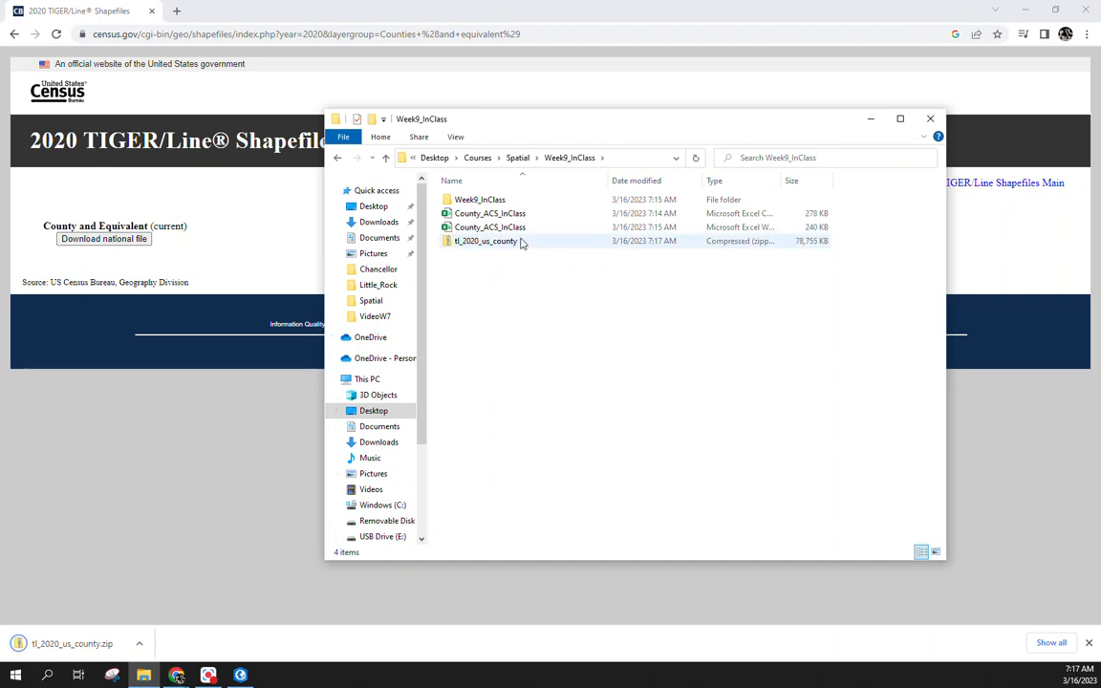
right_click(521, 241)
left_click(587, 297)
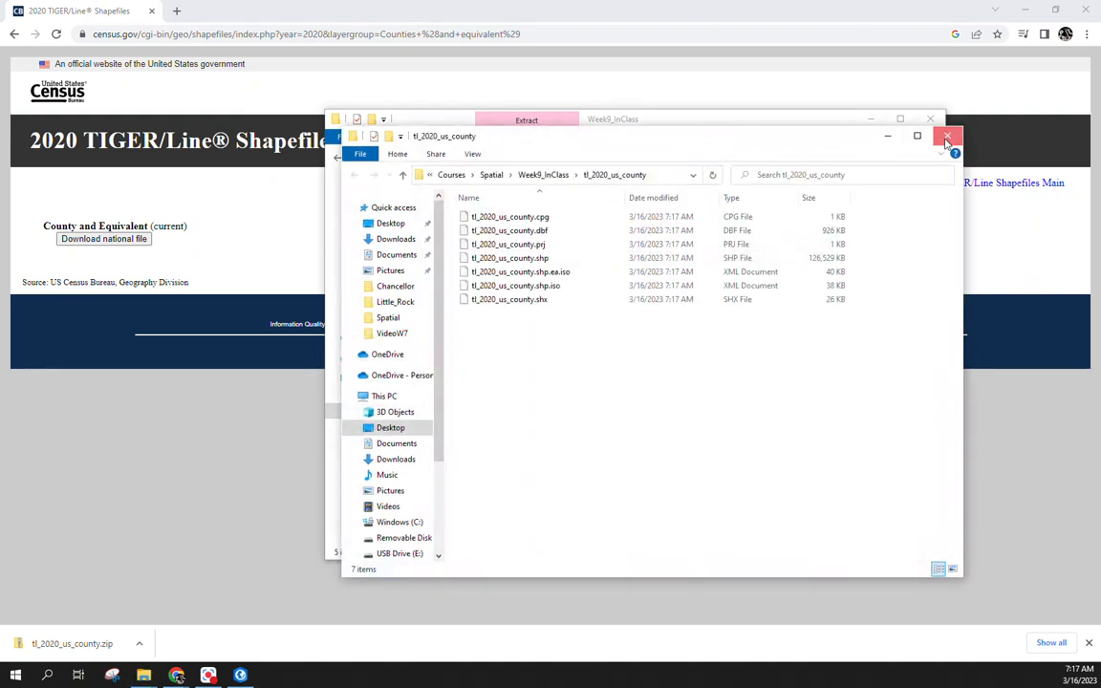
left_click(888, 136)
left_click(869, 122)
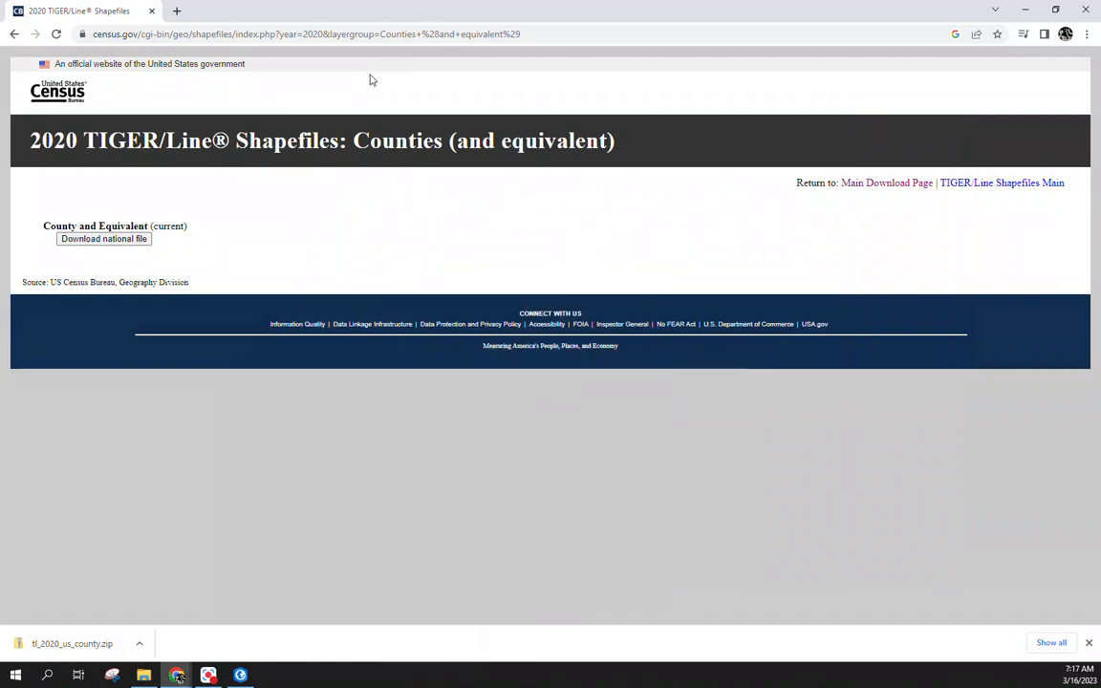
Switch to ArcGIS Pro and add the tl_2020_us_county shapefile from its extracted folder in Week9_InClass to the map
left_click(1028, 11)
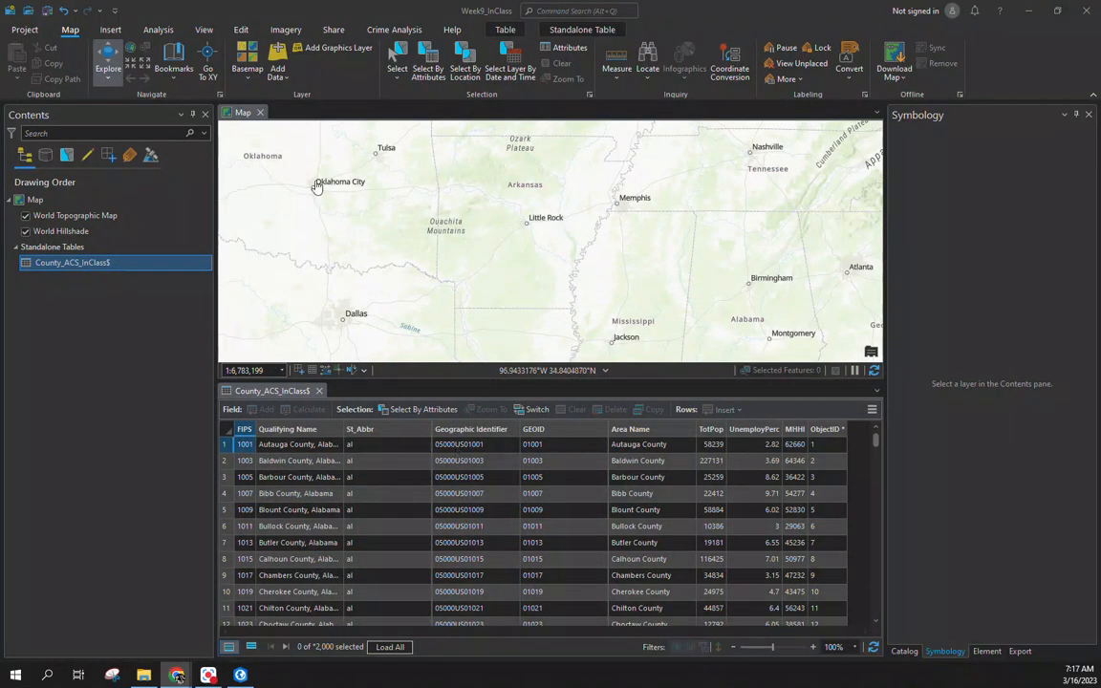
left_click(277, 59)
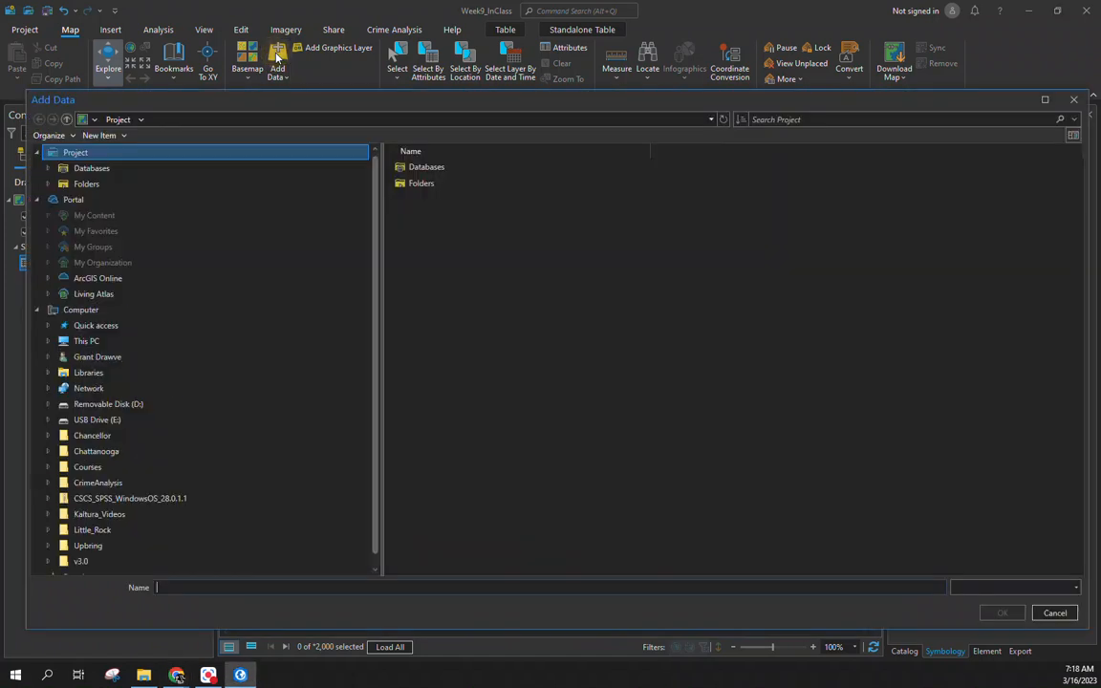
left_click(284, 120)
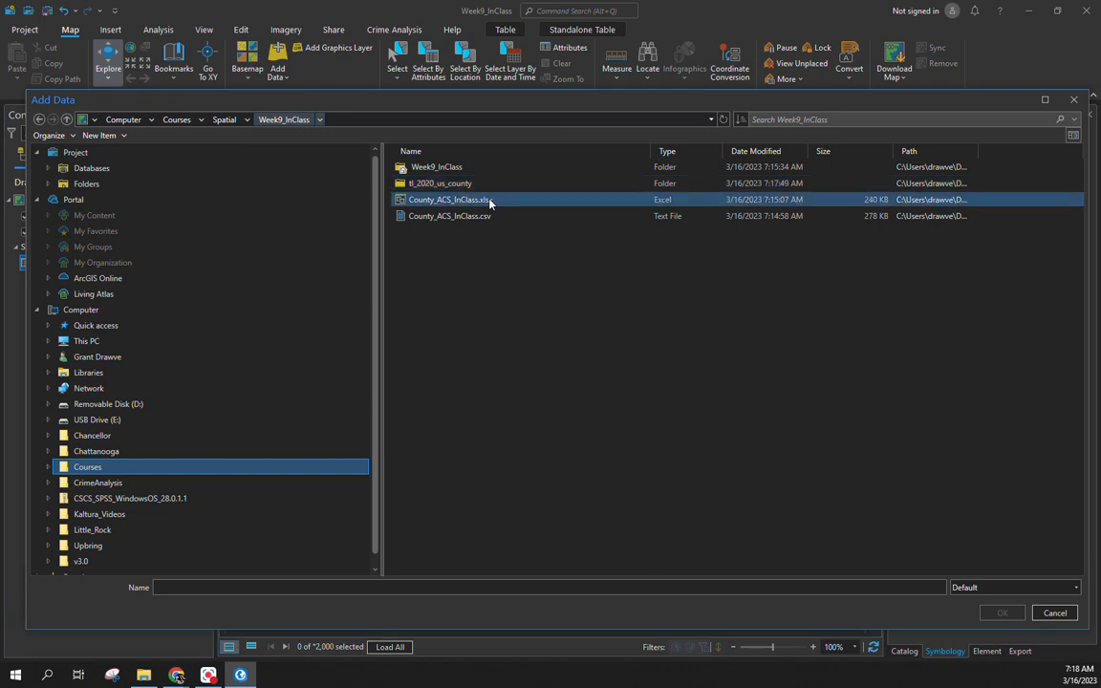
double_click(426, 183)
double_click(444, 170)
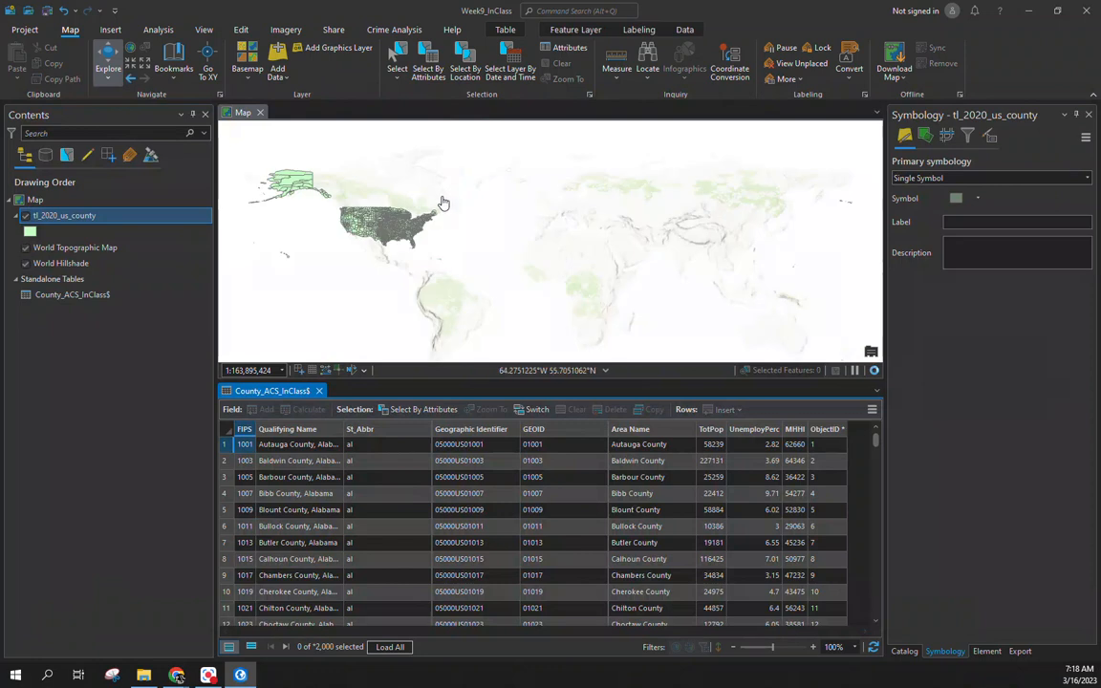
scroll(334, 229, "up", 4)
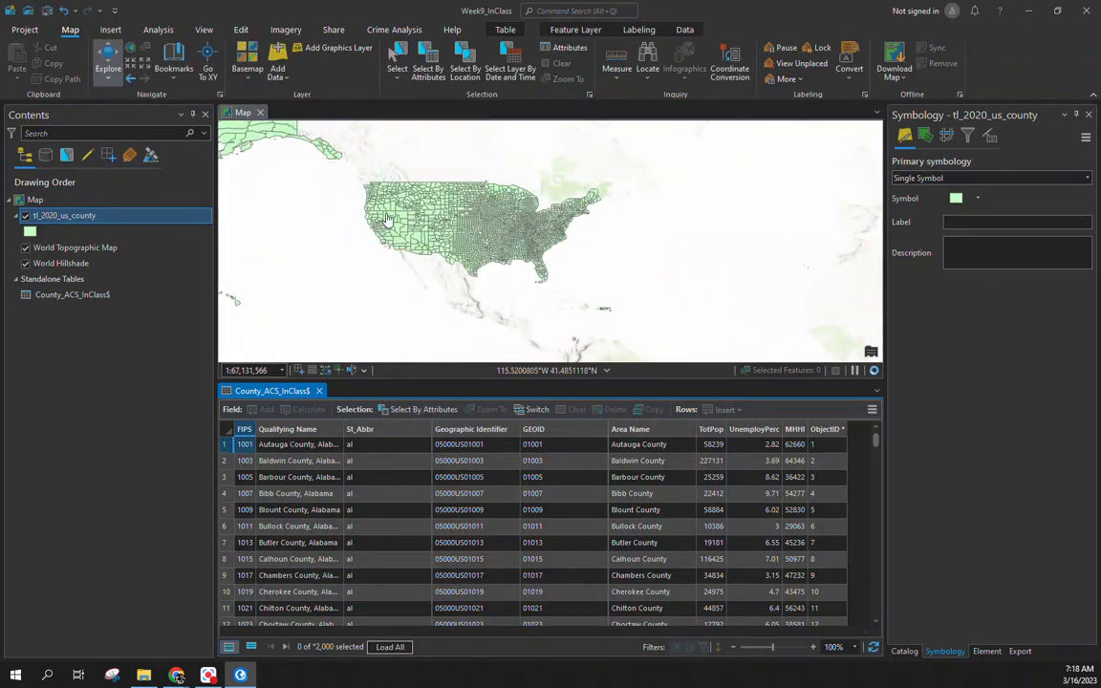
scroll(466, 239, "up", 1)
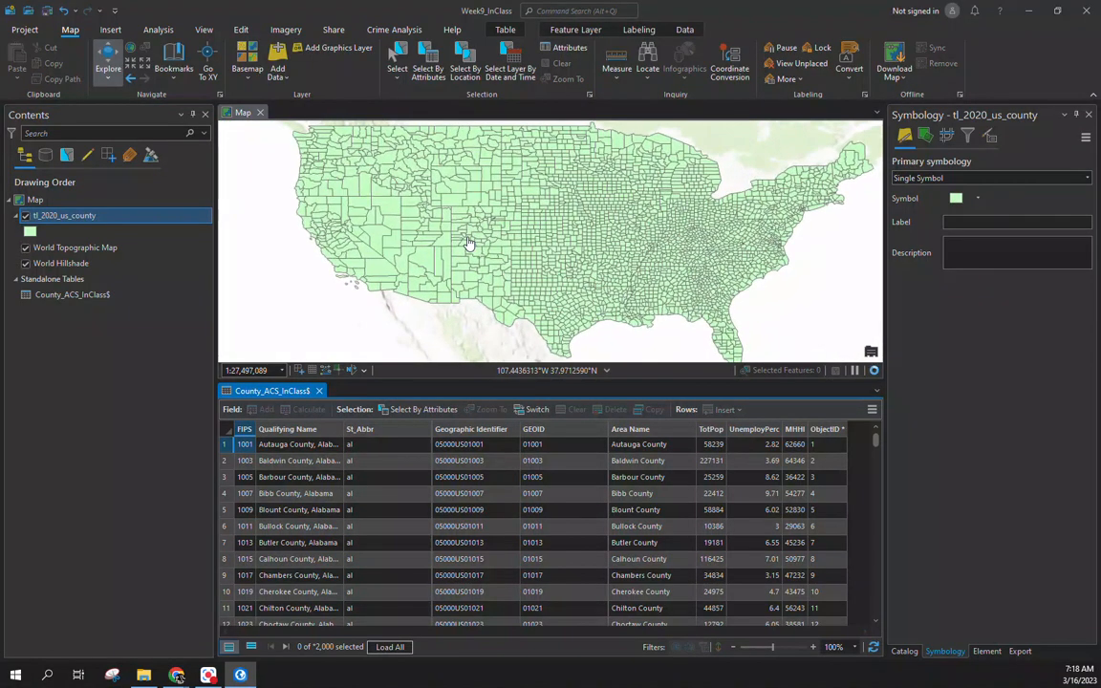
Open the tl_2020_us_county attribute table, sort it ascending by GEOID and compare its GEOID format with the County_ACS_InClass$ table
right_click(44, 218)
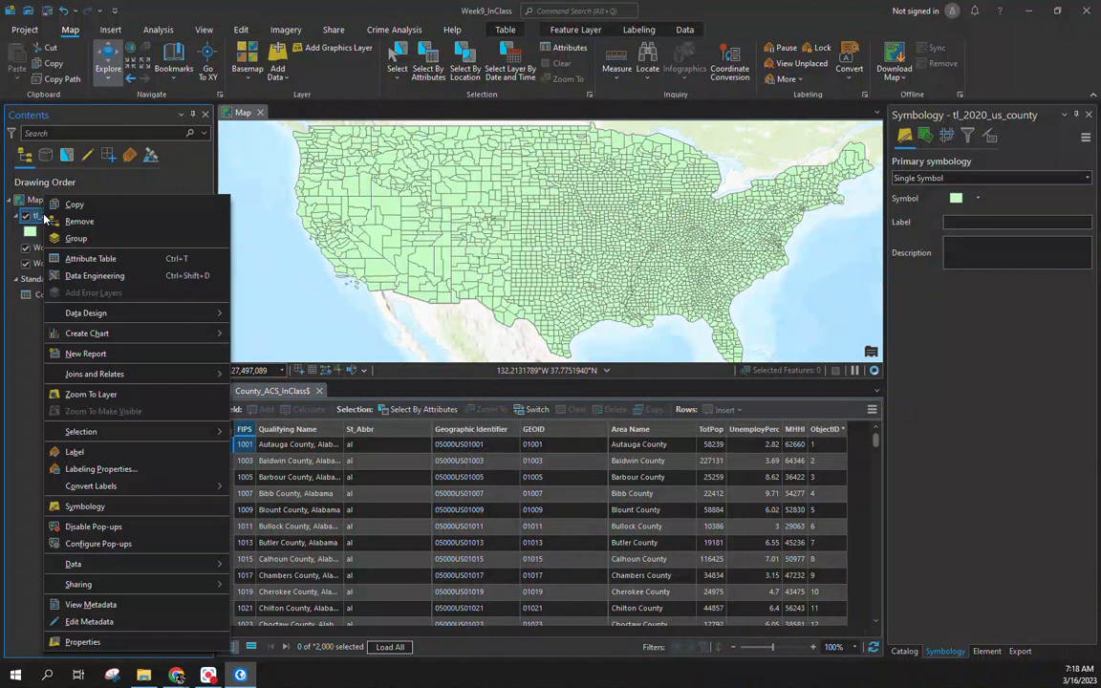
left_click(74, 234)
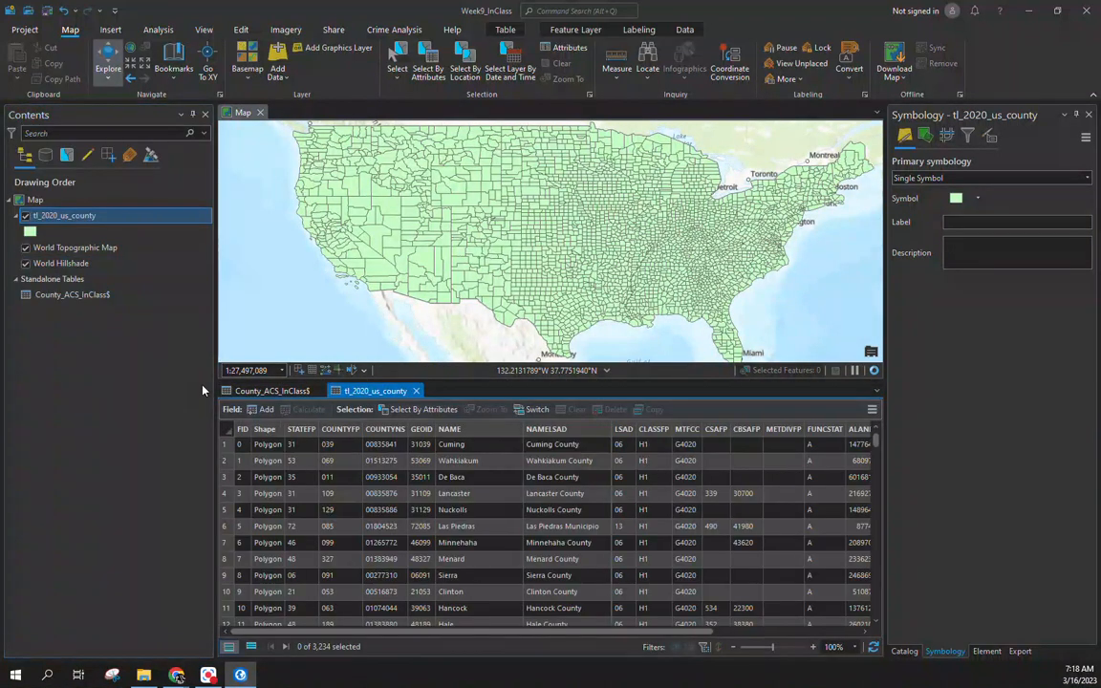
left_click_drag(533, 633, 442, 640)
double_click(421, 434)
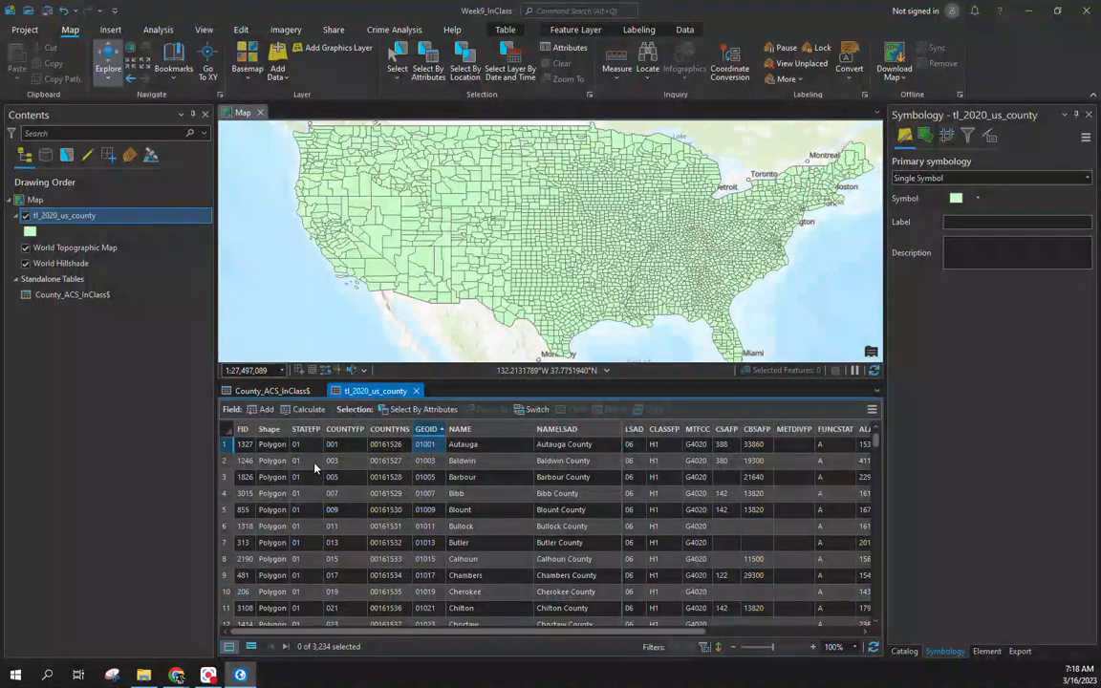
left_click(273, 392)
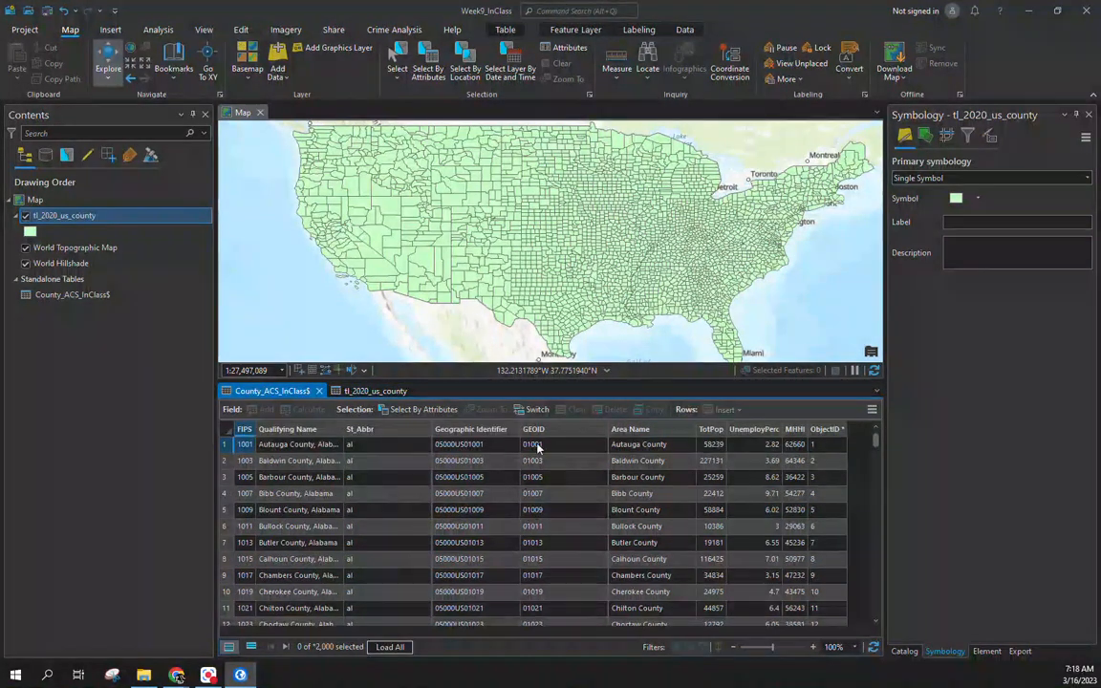
left_click(374, 391)
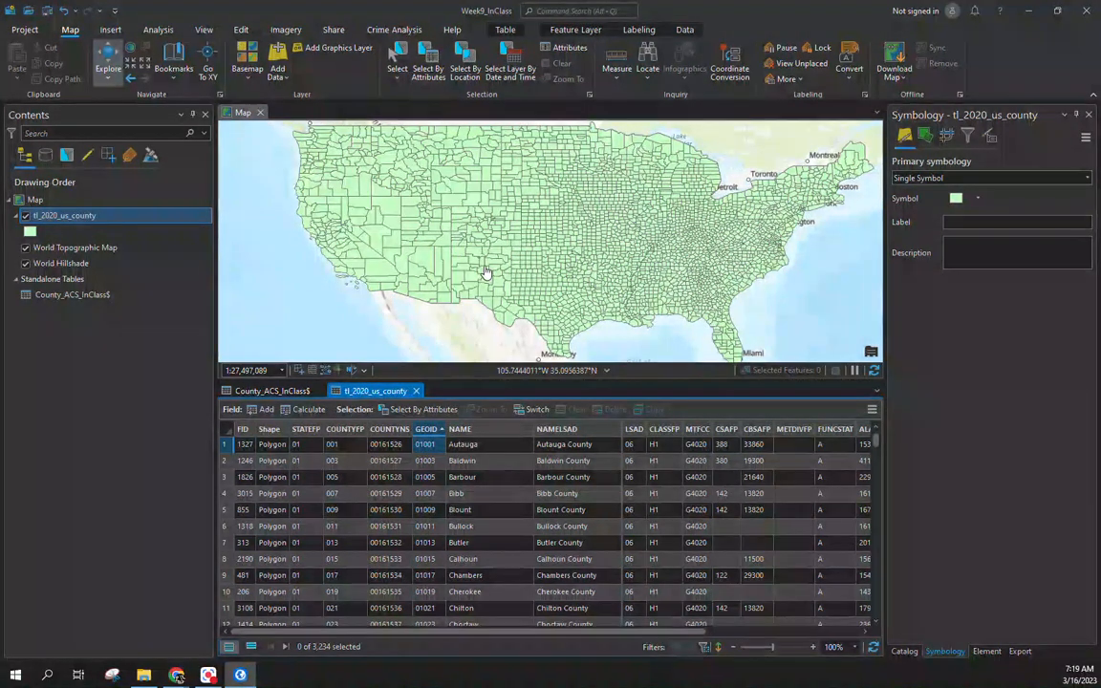
Set up an Add Join on tl_2020_us_county with County_ACS_InClass$ as join table, using GEOID as both join fields
right_click(64, 220)
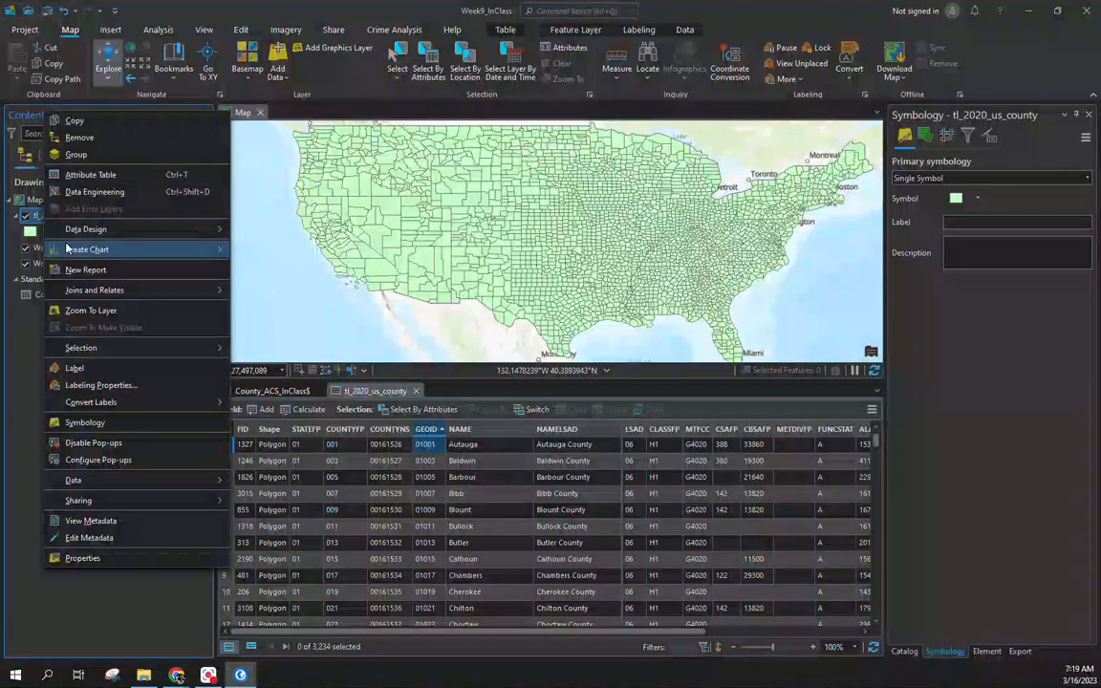
mouse_move(82, 295)
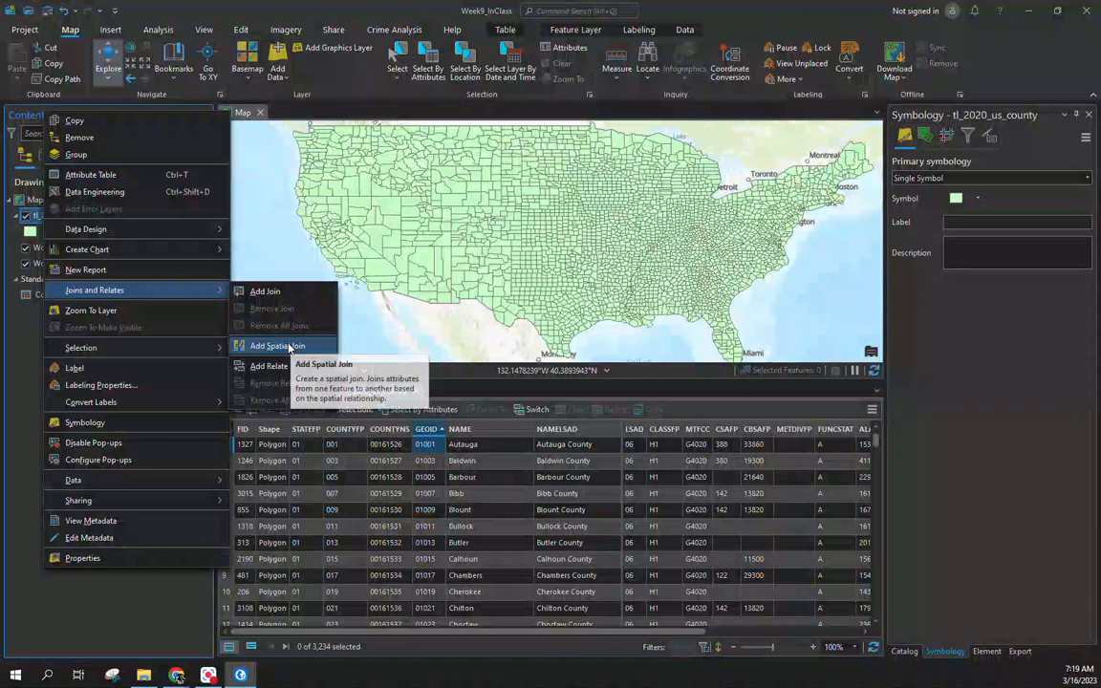
left_click(276, 293)
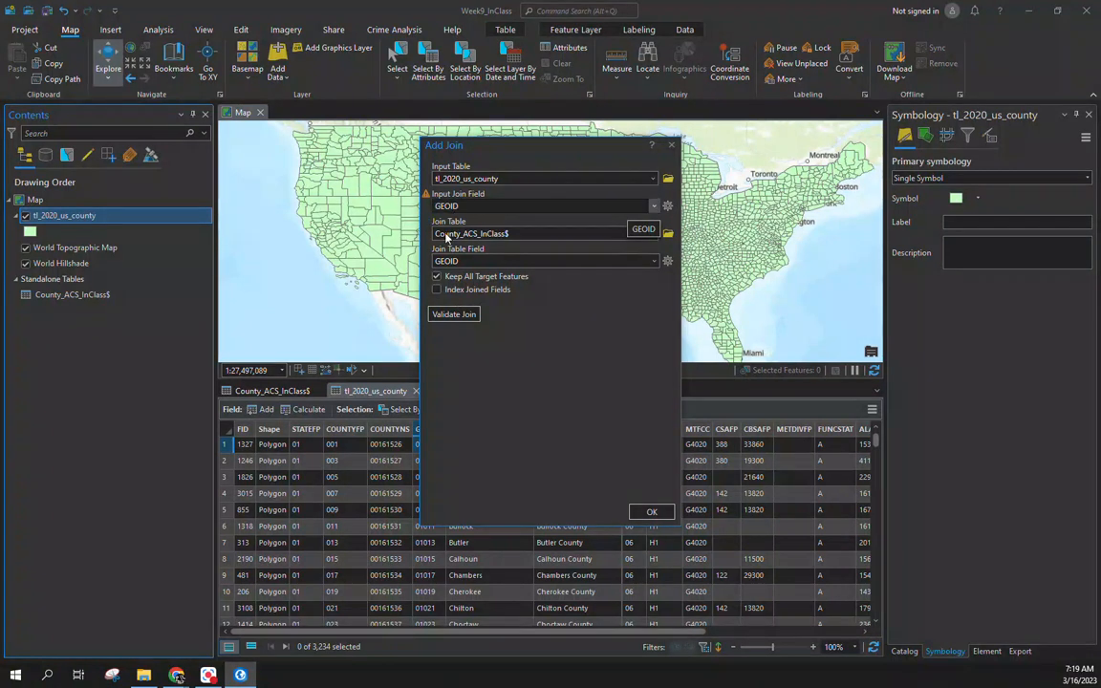
mouse_move(427, 195)
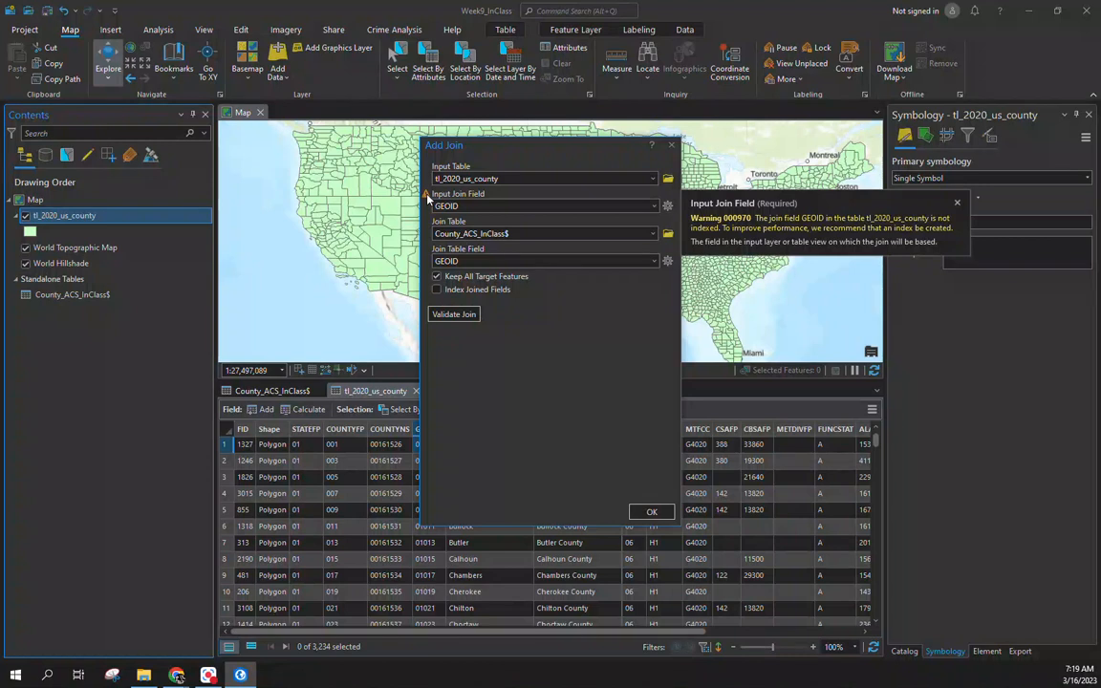
left_click(656, 207)
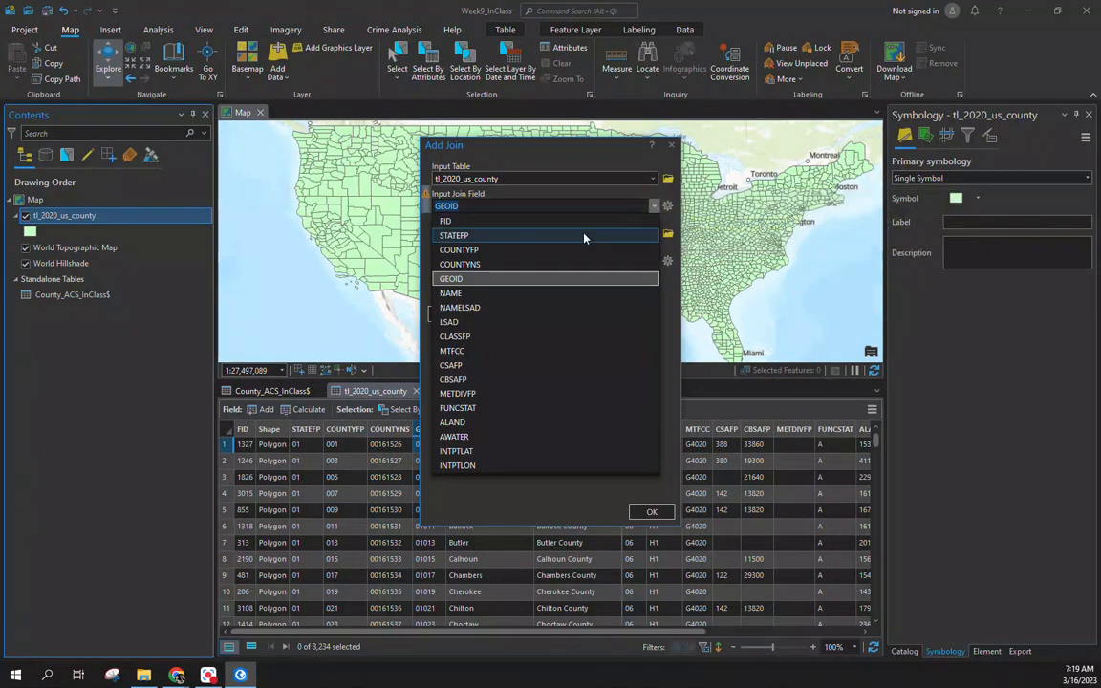
left_click(546, 278)
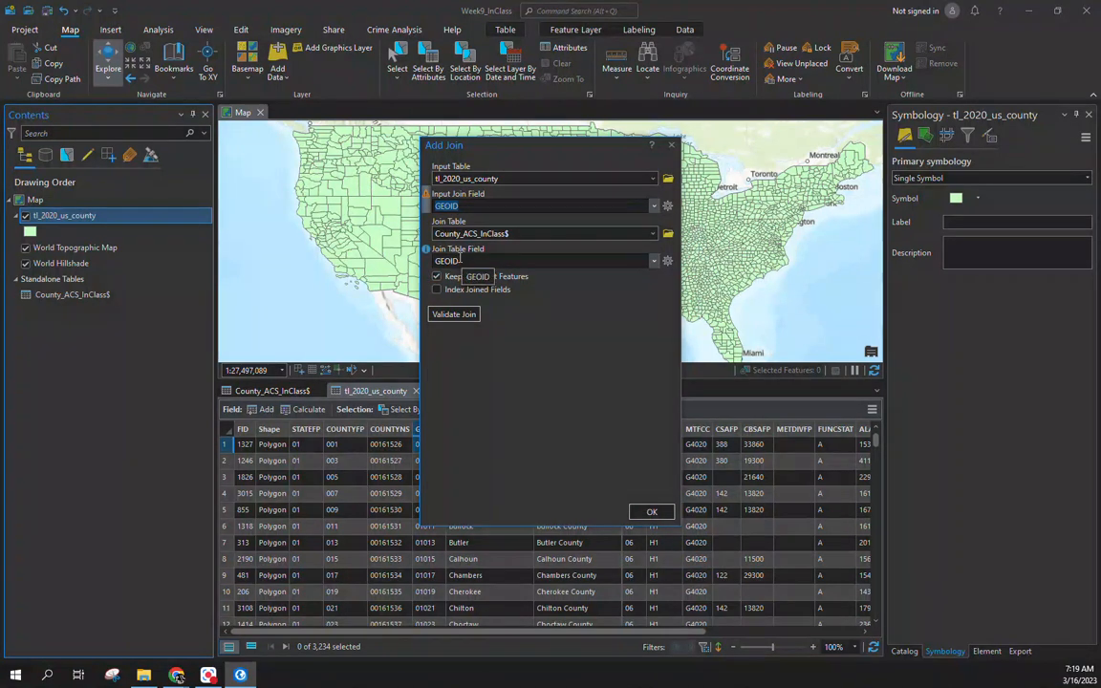
left_click(653, 261)
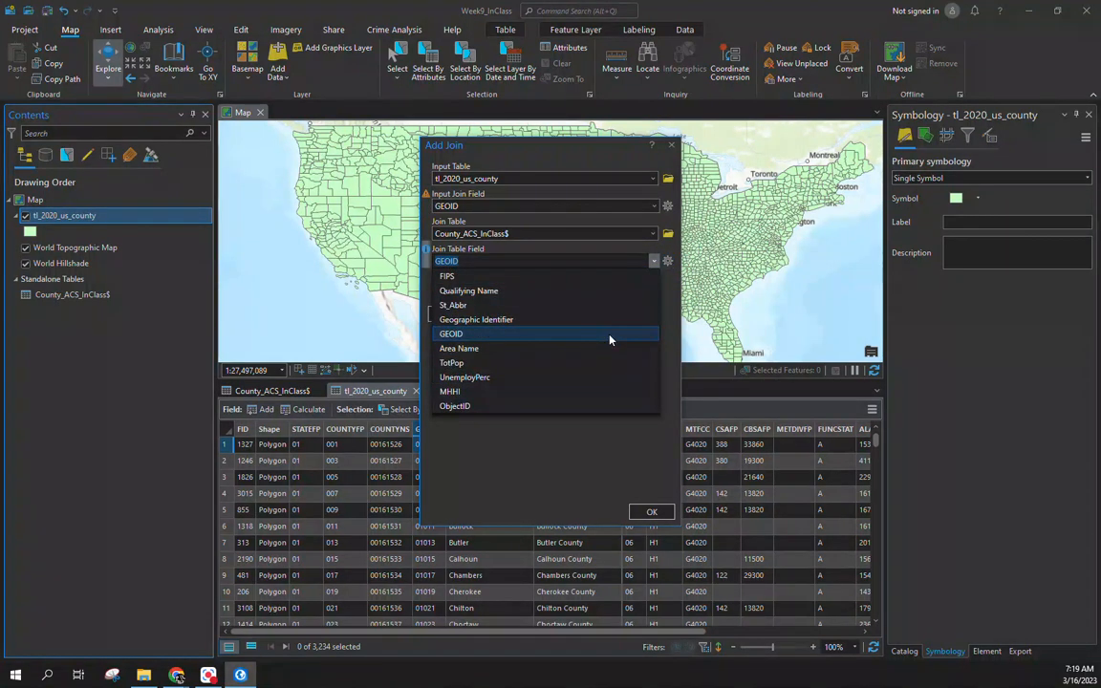
left_click(609, 340)
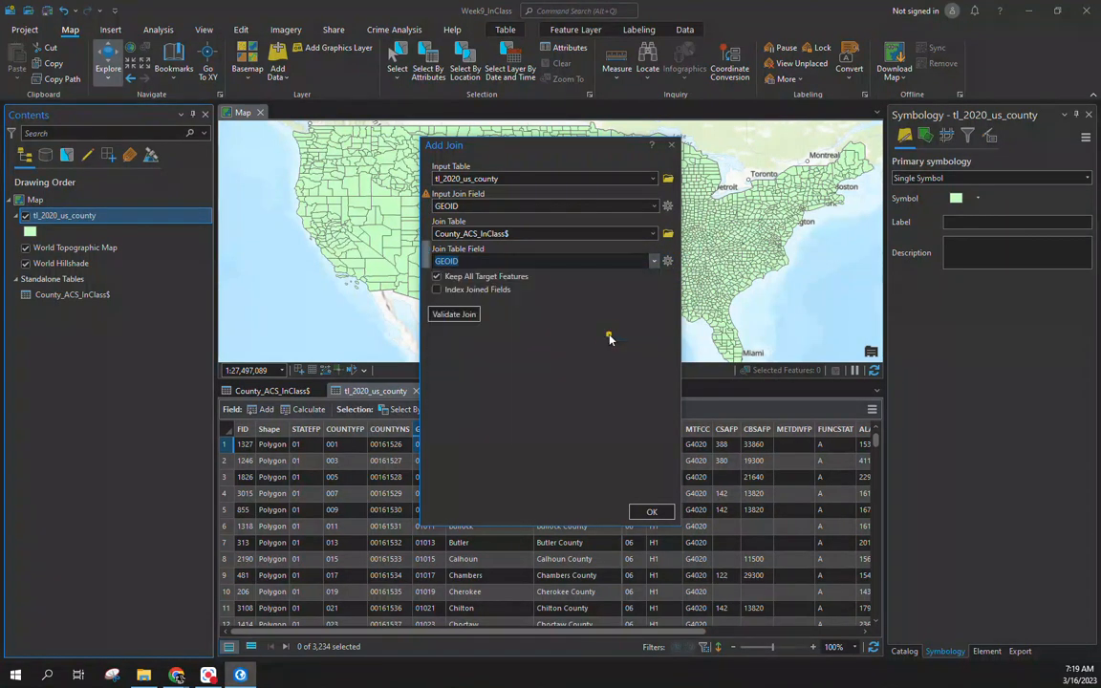
Validate and apply the join, and check the joined ACS columns in the tl_2020_us_county attribute table
left_click(455, 316)
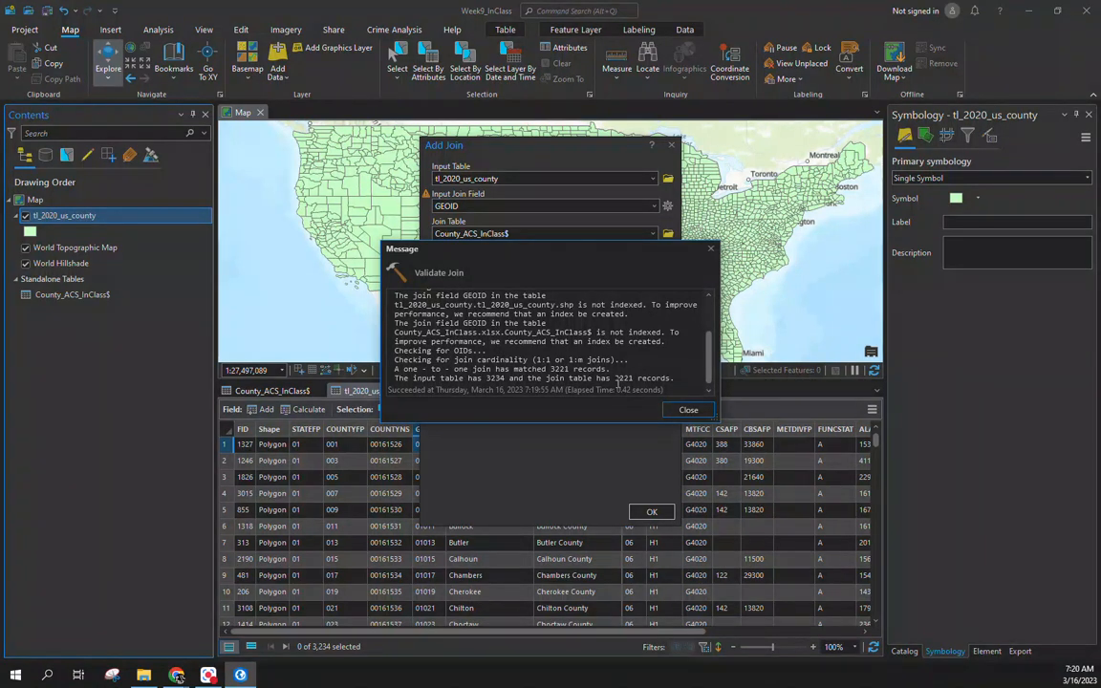
left_click(688, 410)
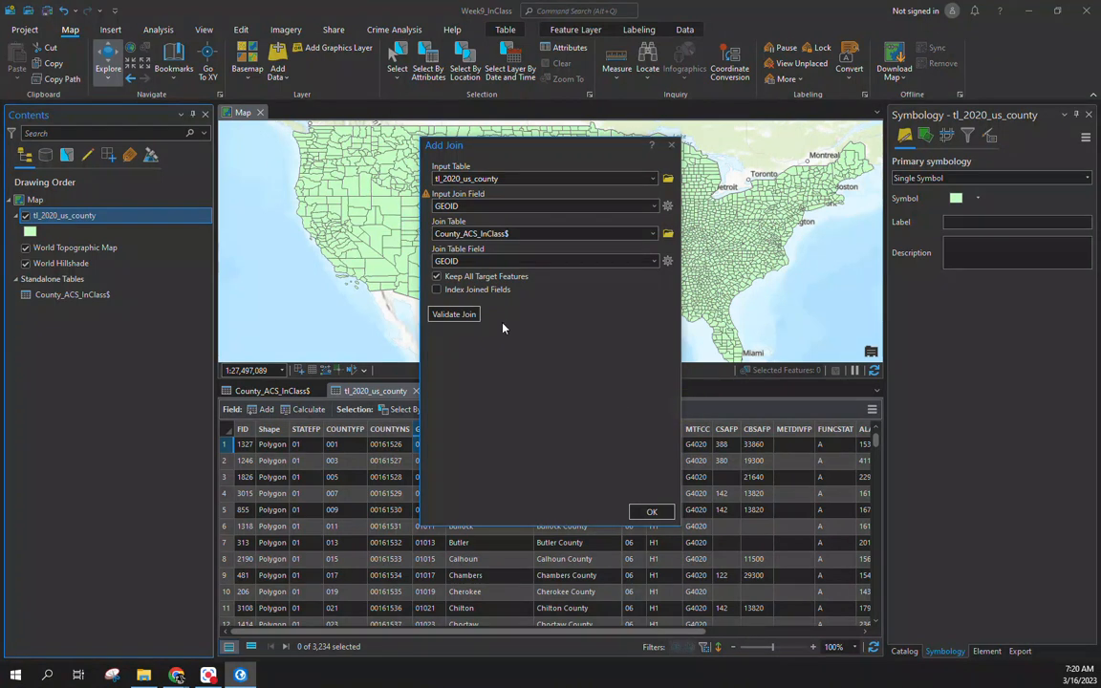
left_click(650, 512)
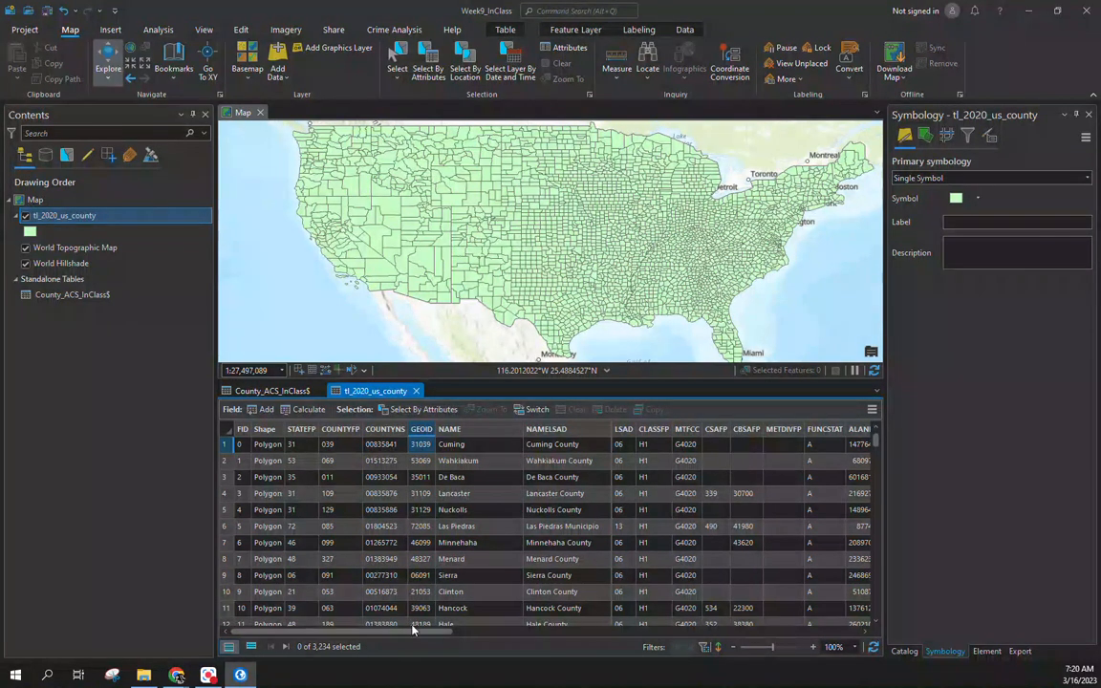
left_click_drag(420, 631, 812, 631)
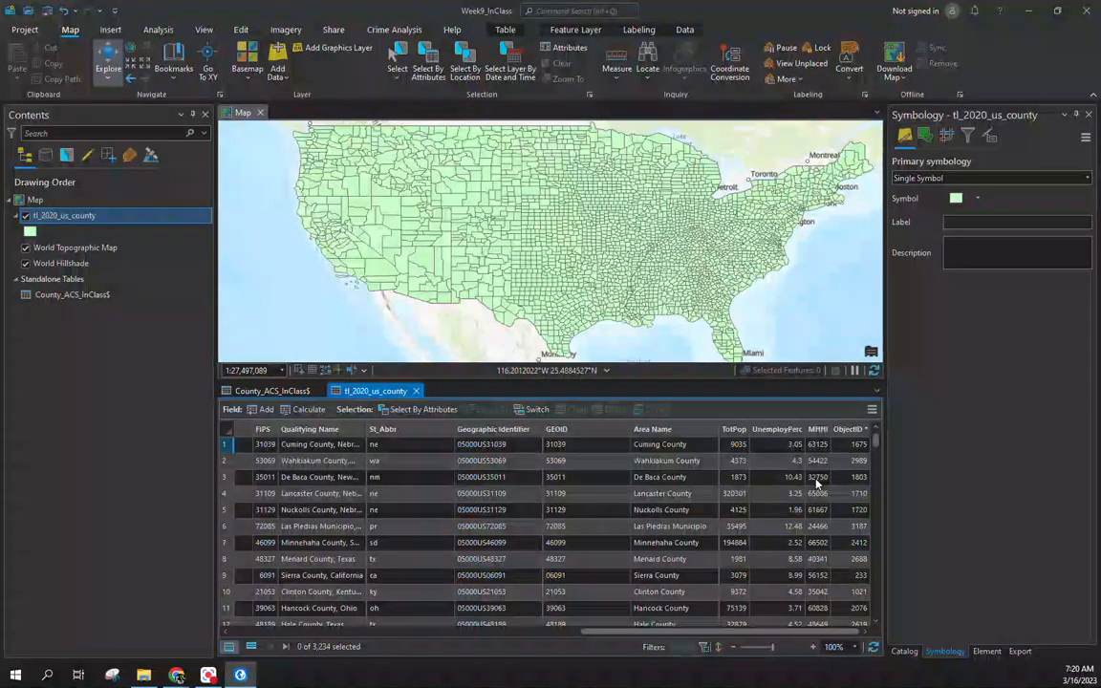
Symbolize the tl_2020_us_county layer with Graduated Colors based on the MHHI field
left_click(1088, 115)
left_click(30, 233)
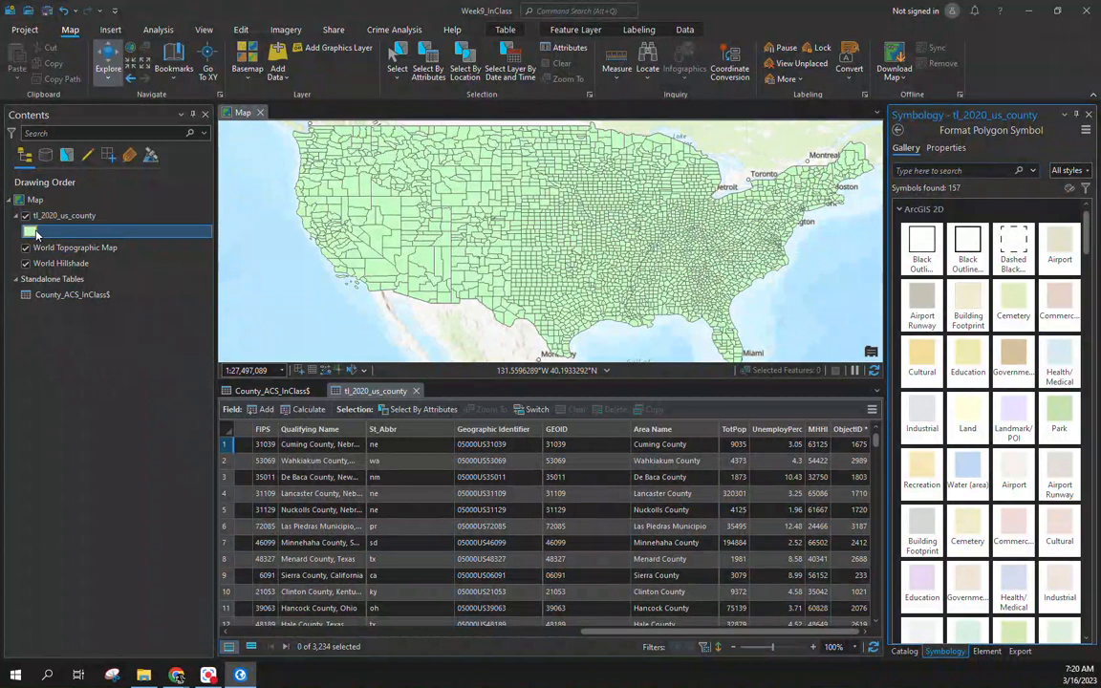
left_click(897, 129)
left_click(946, 178)
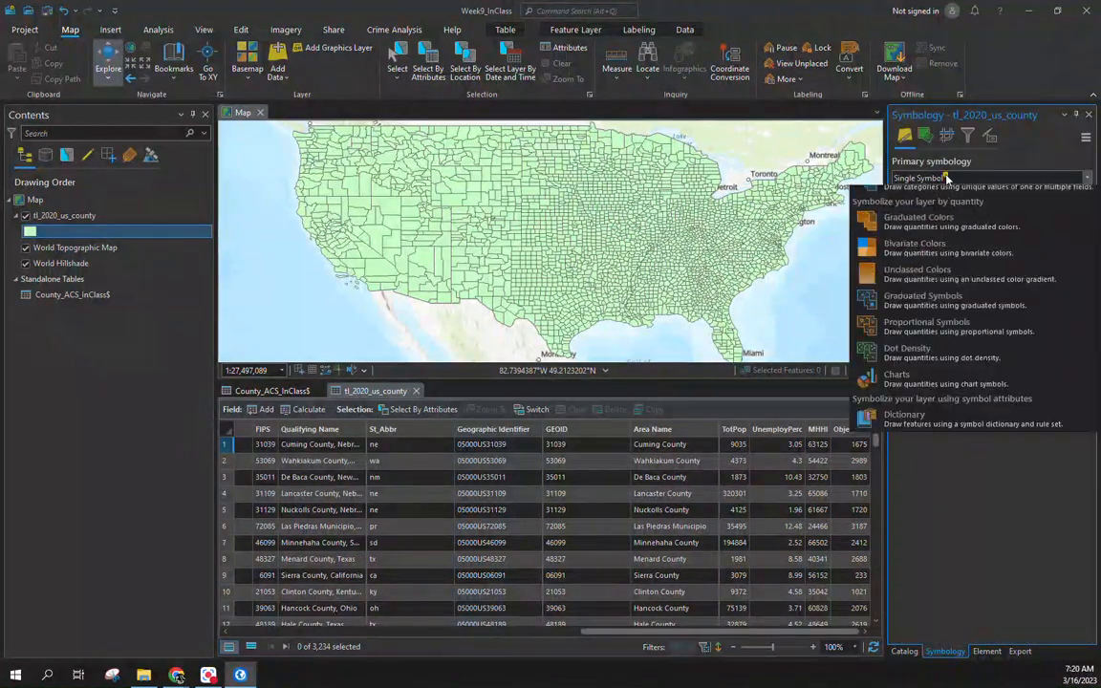
left_click(950, 295)
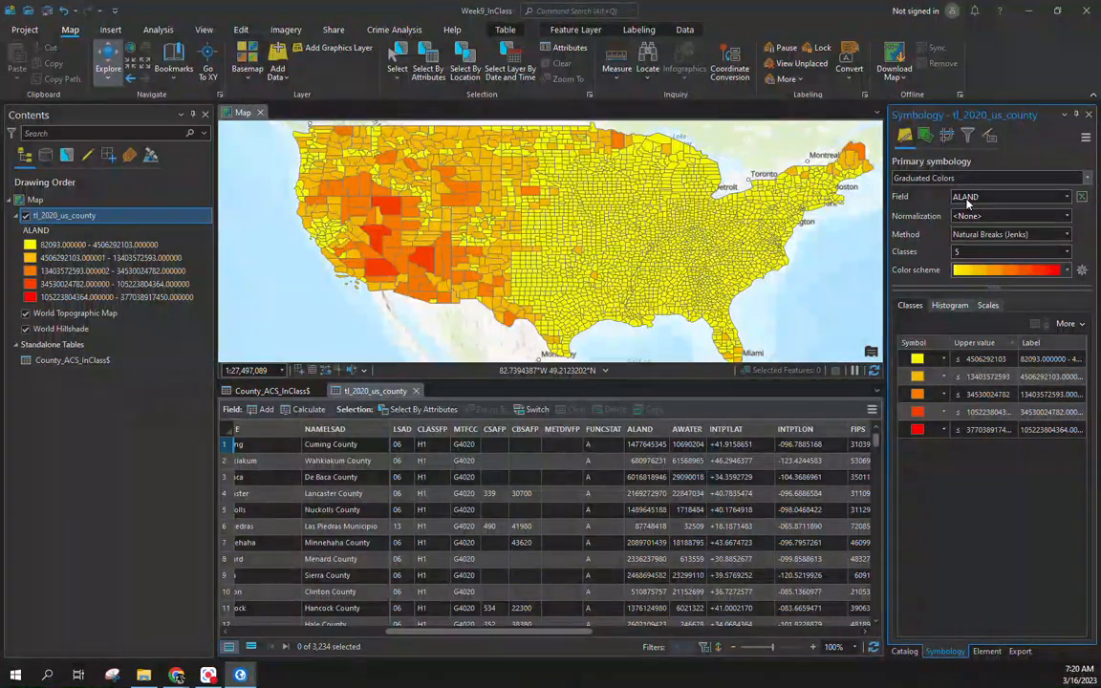
left_click(967, 198)
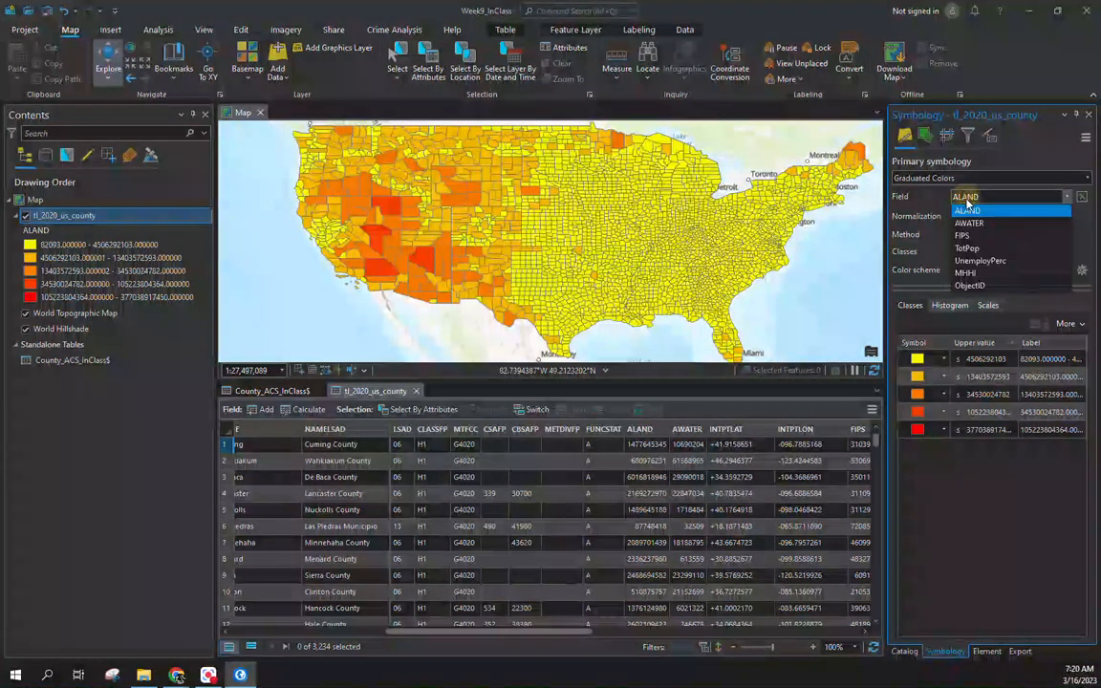
left_click(973, 274)
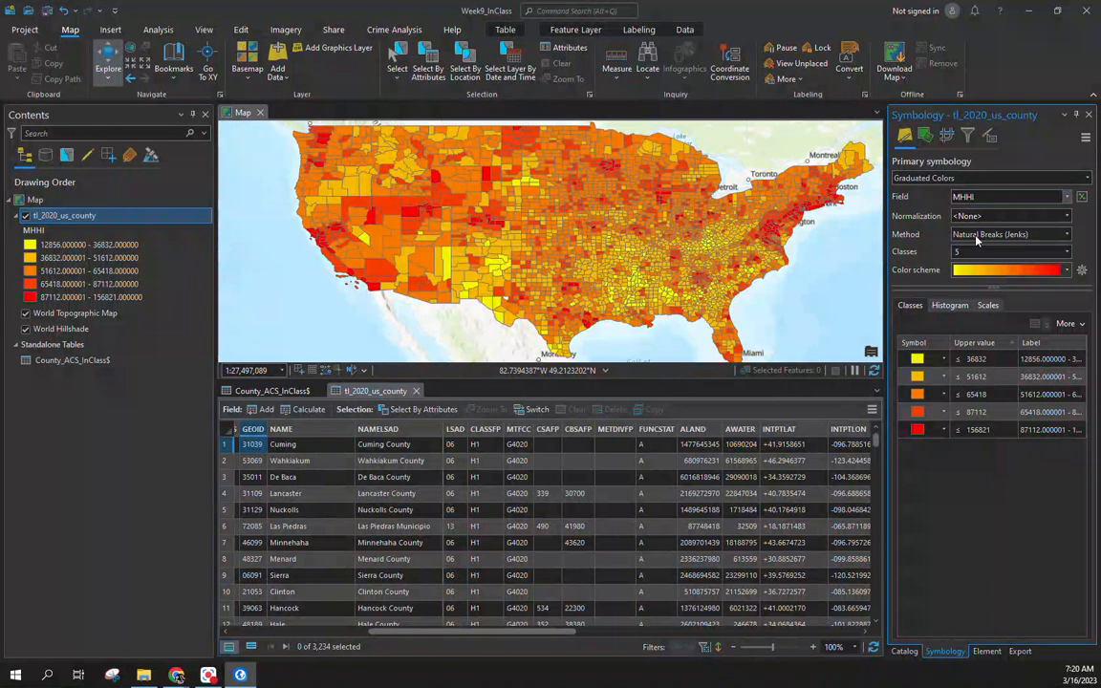
Classify the MHHI symbology by Quantile into 10 classes and apply a white-to-dark-green color scheme
left_click(1066, 236)
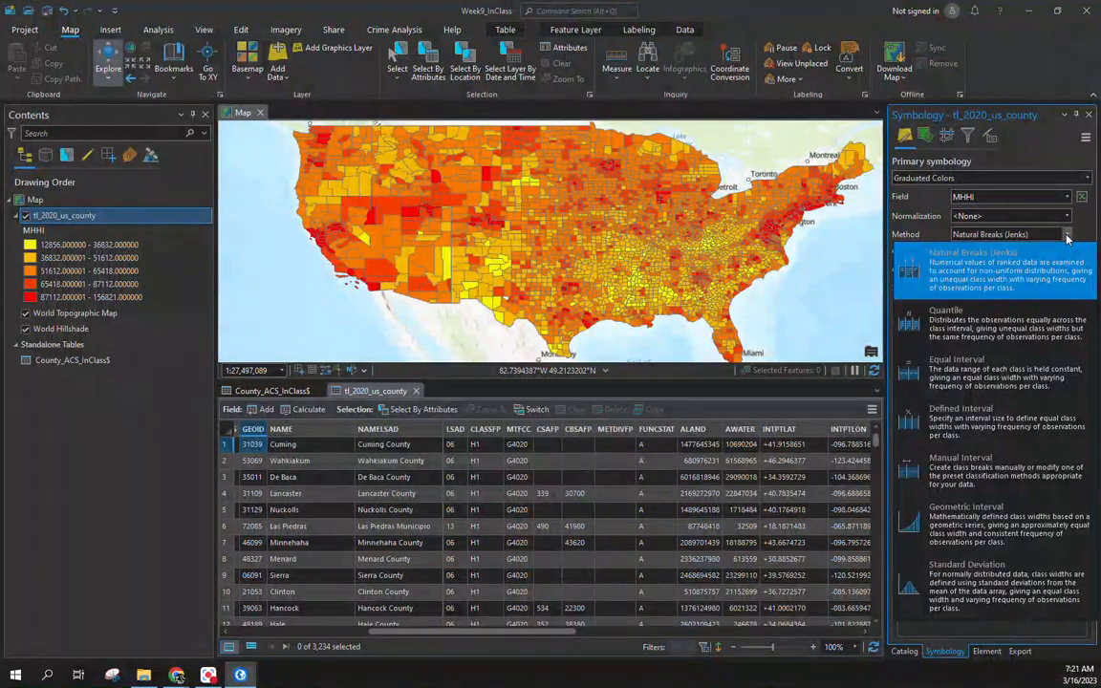
left_click(1036, 330)
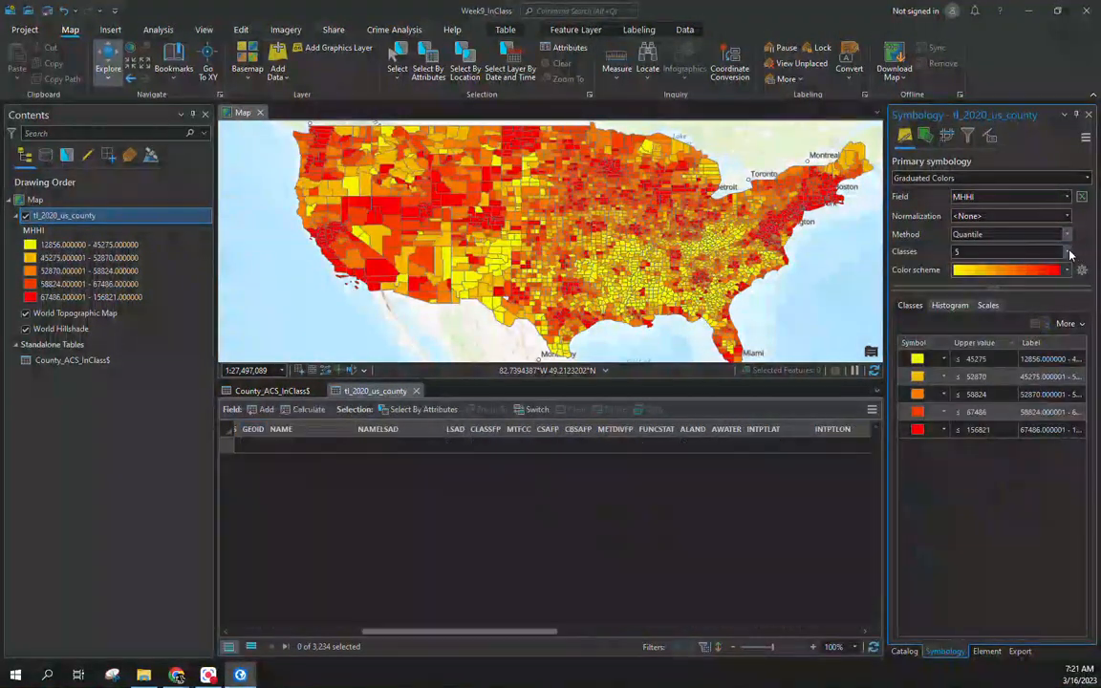
left_click(1065, 253)
left_click(1015, 377)
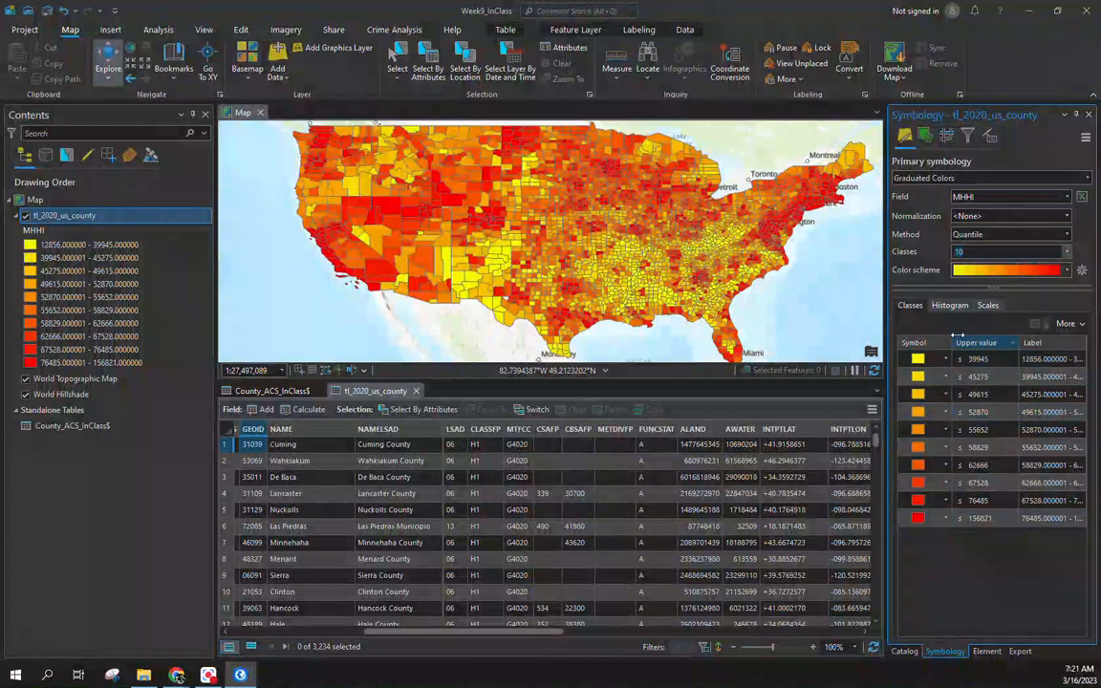
left_click(1063, 270)
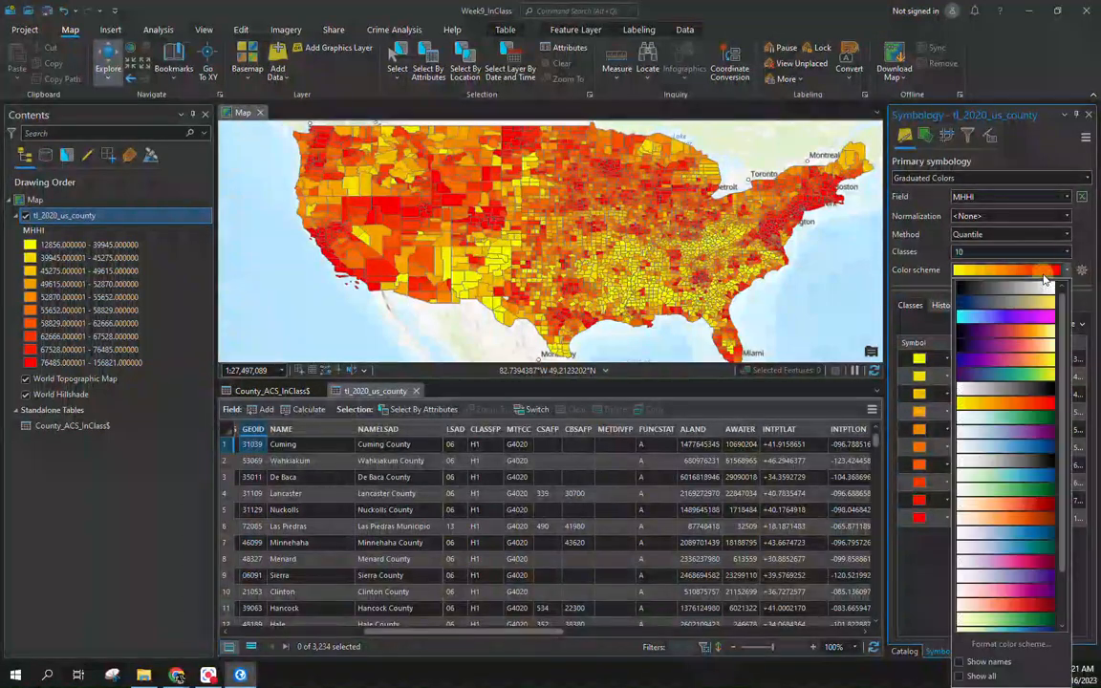
left_click(1037, 485)
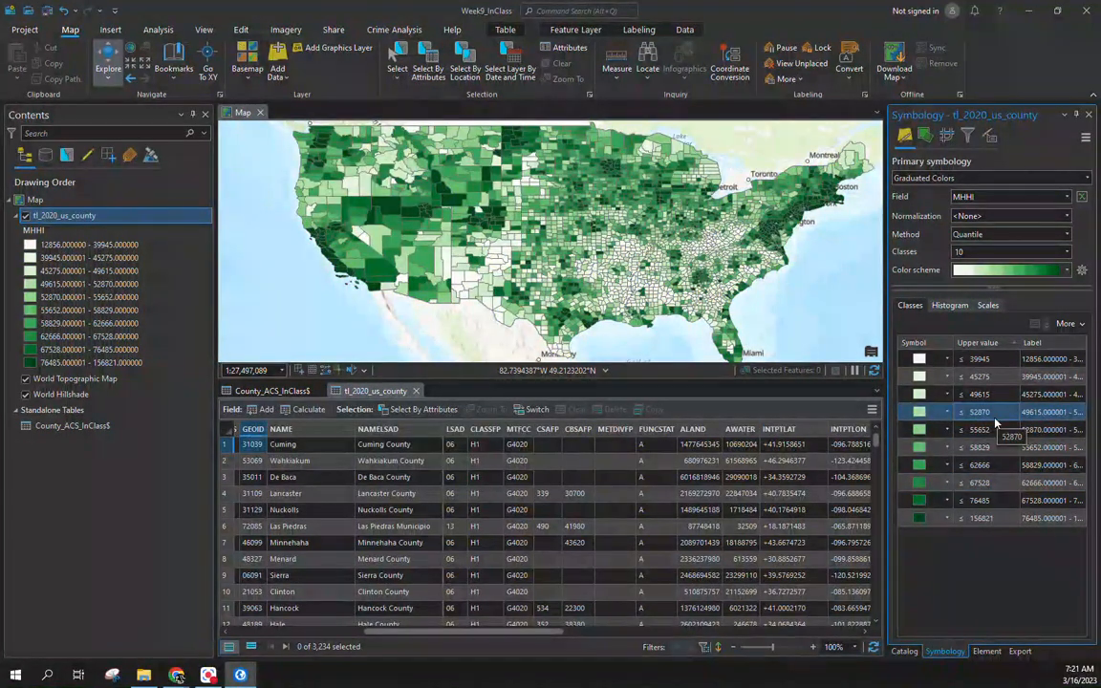
Reverse the symbol order and the value order so the classes run from highest MHHI in dark green to lowest in white
left_click(916, 343)
left_click(941, 357)
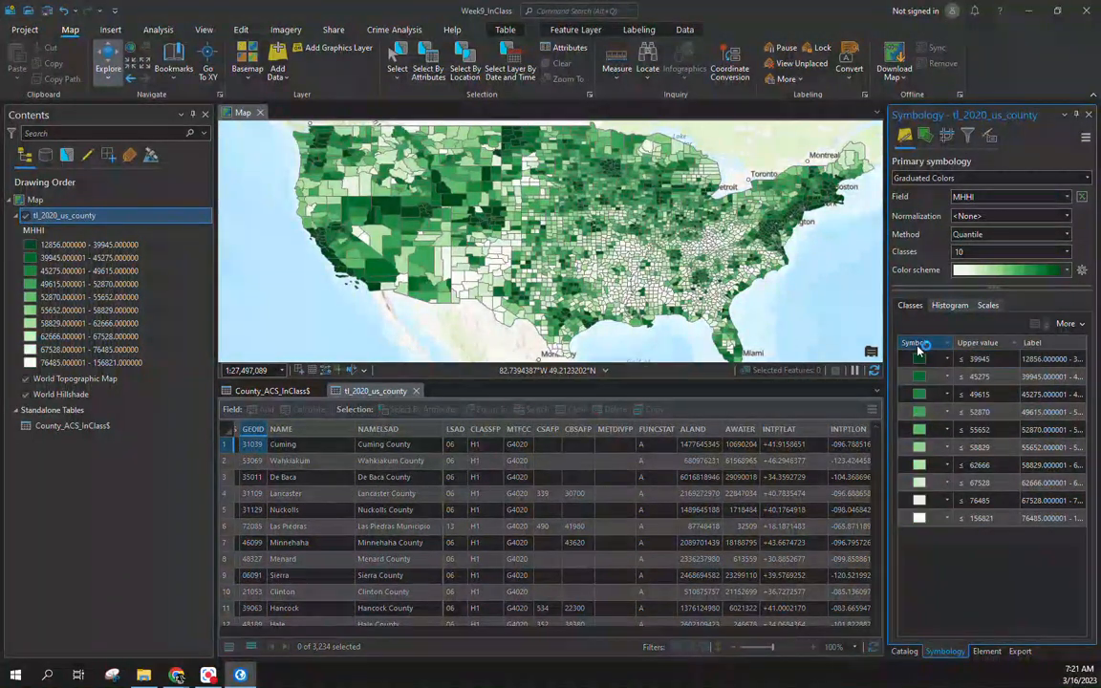
left_click(975, 350)
left_click(984, 358)
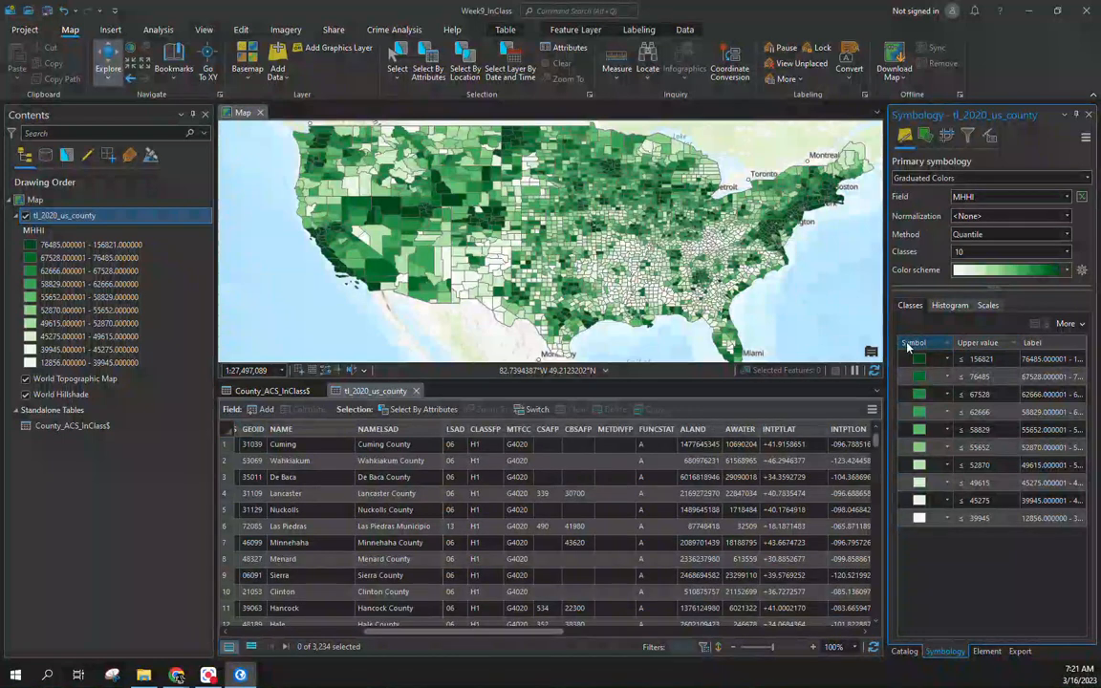
left_click(1020, 594)
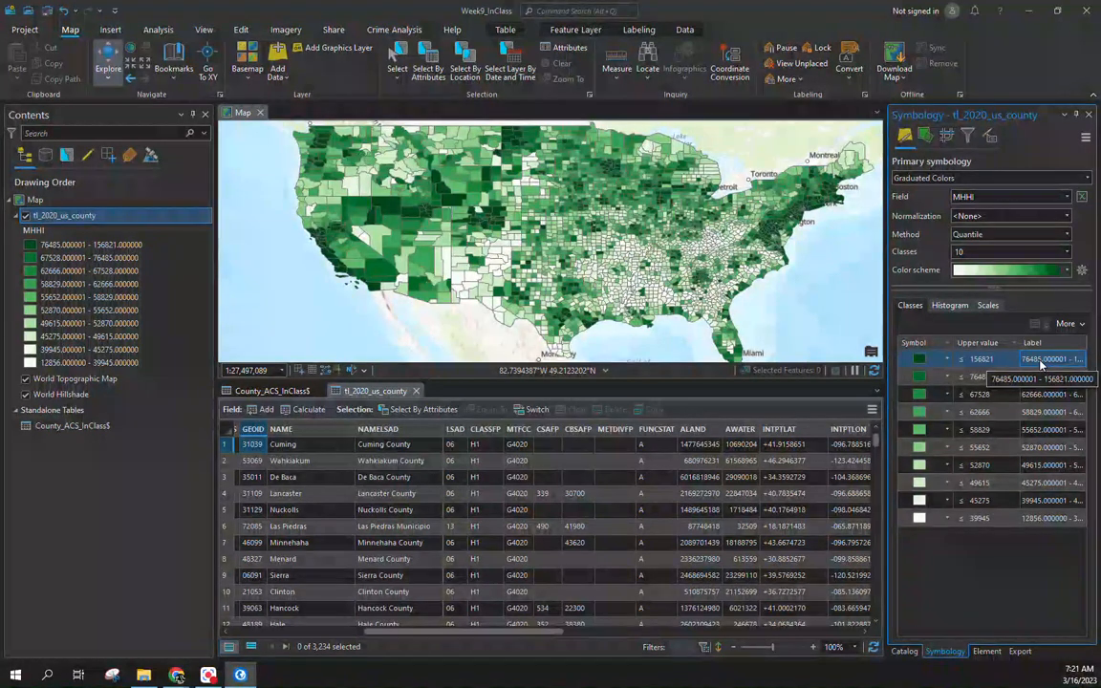
Label the highest MHHI class "Top 10%"
left_click(1041, 362)
type("Top 10")
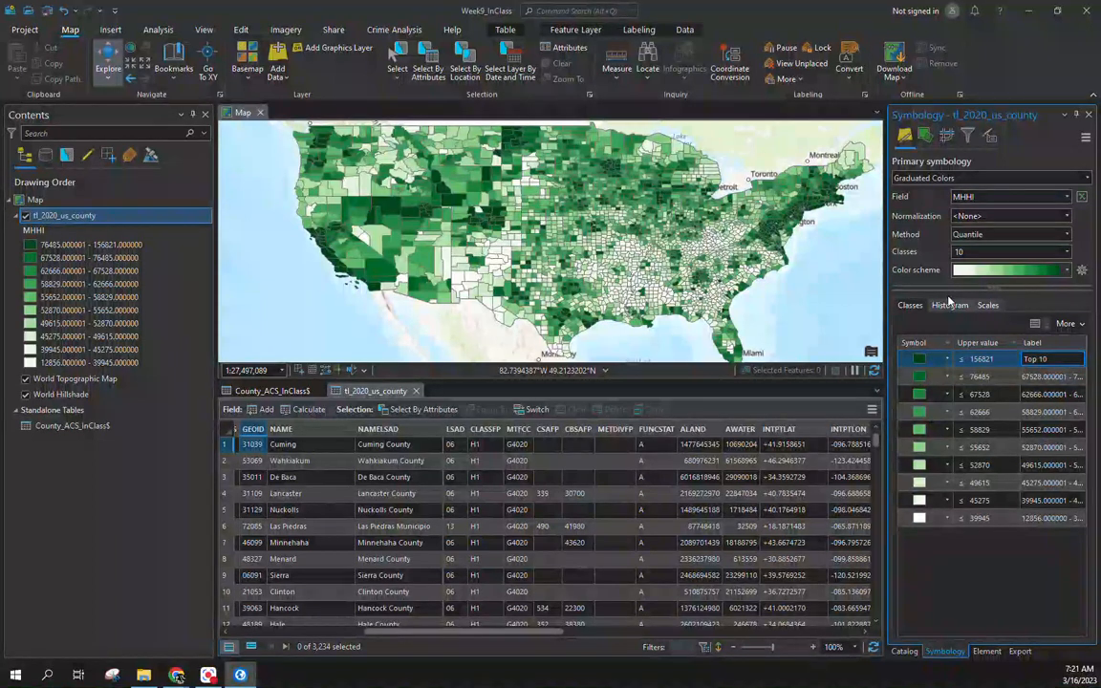
type("%")
key("Return")
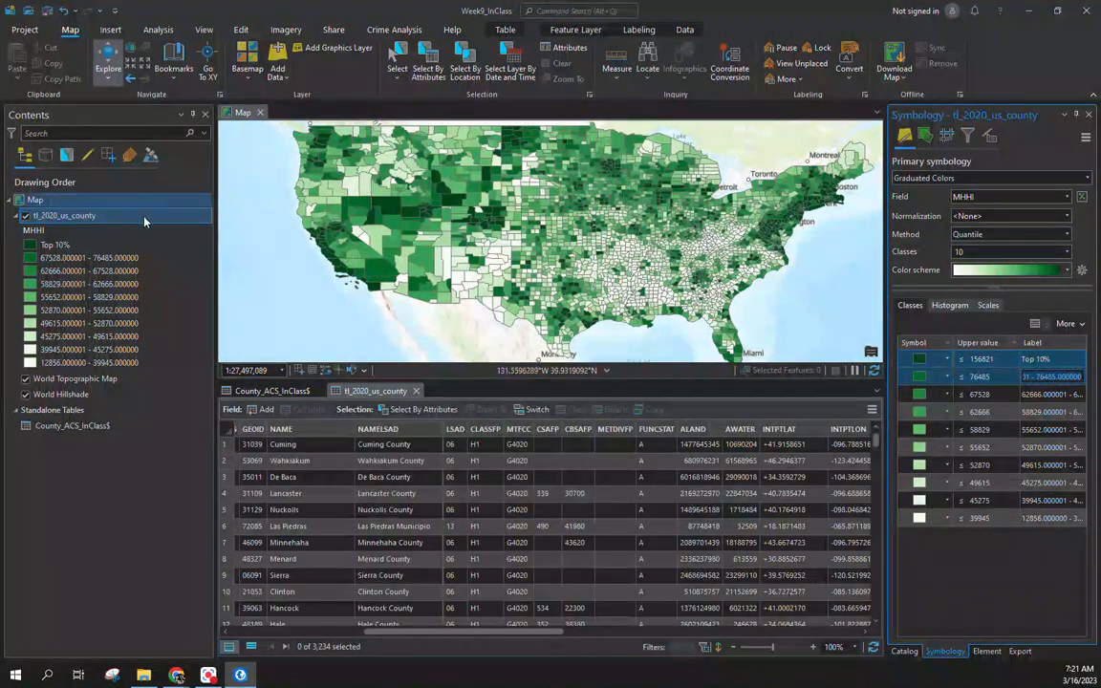
Clear the labels of the eight middle MHHI classes between the highest and lowest class
key("BackSpace")
left_click(1045, 395)
left_click(1044, 395)
key("BackSpace")
key("Return")
key("BackSpace")
key("Return")
key("BackSpace")
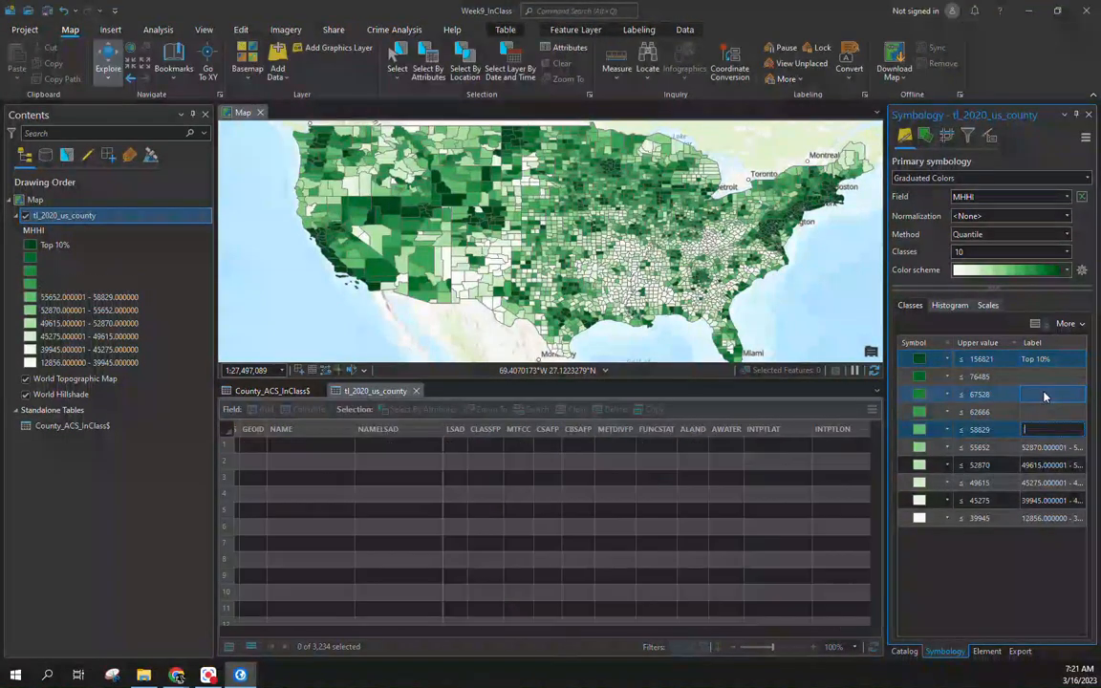
key("Return")
key("BackSpace")
key("Return")
key("BackSpace")
key("Return")
key("BackSpace")
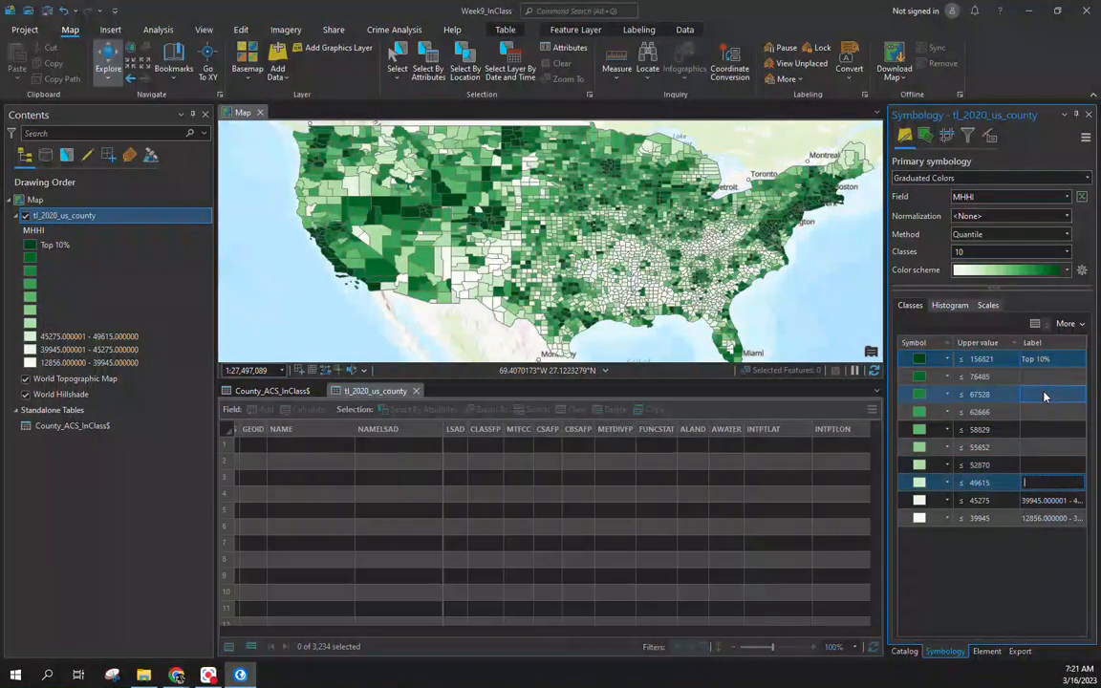
key("Return")
key("BackSpace")
key("Return")
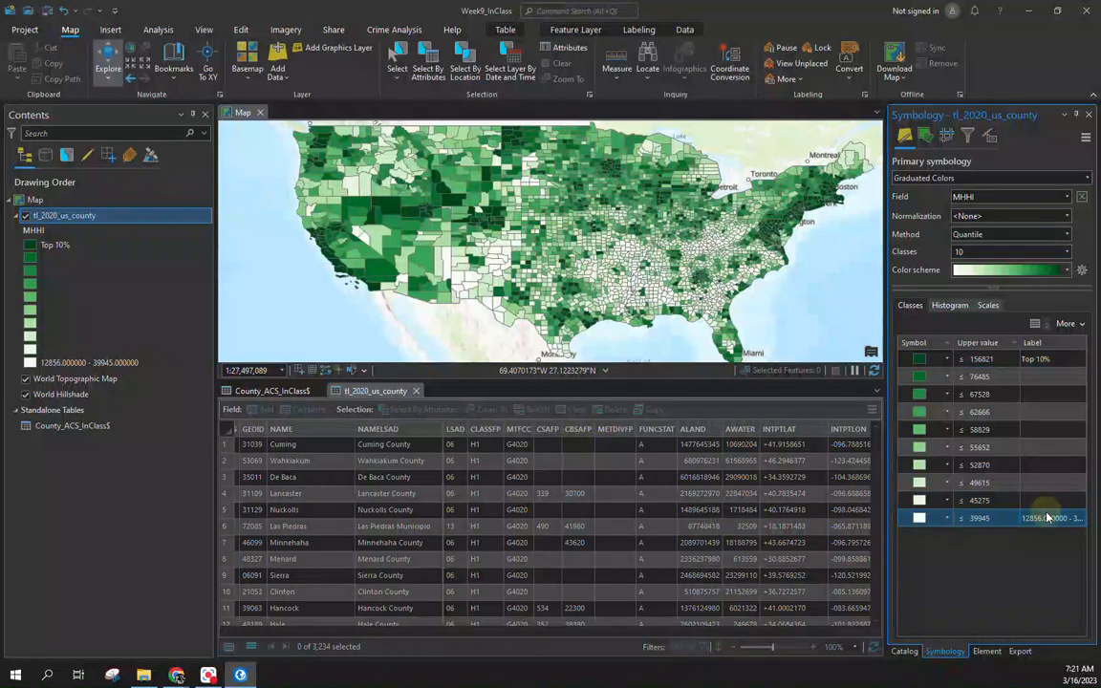
Label the lowest MHHI class "Bottom 10%"
type("Botto")
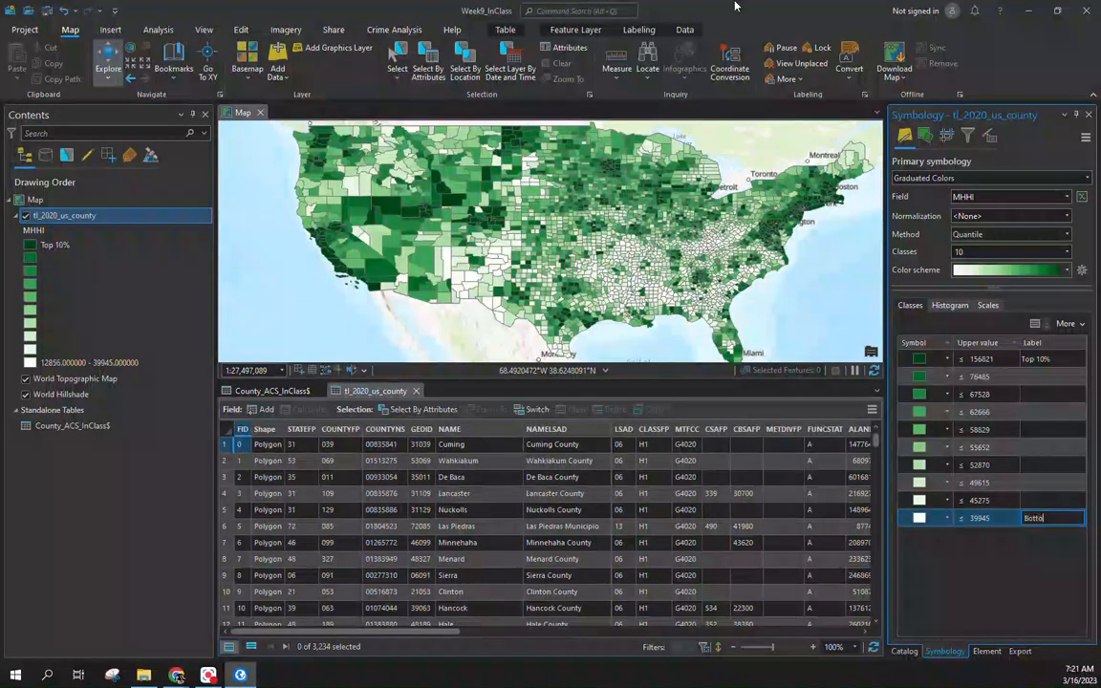
type("m 10%")
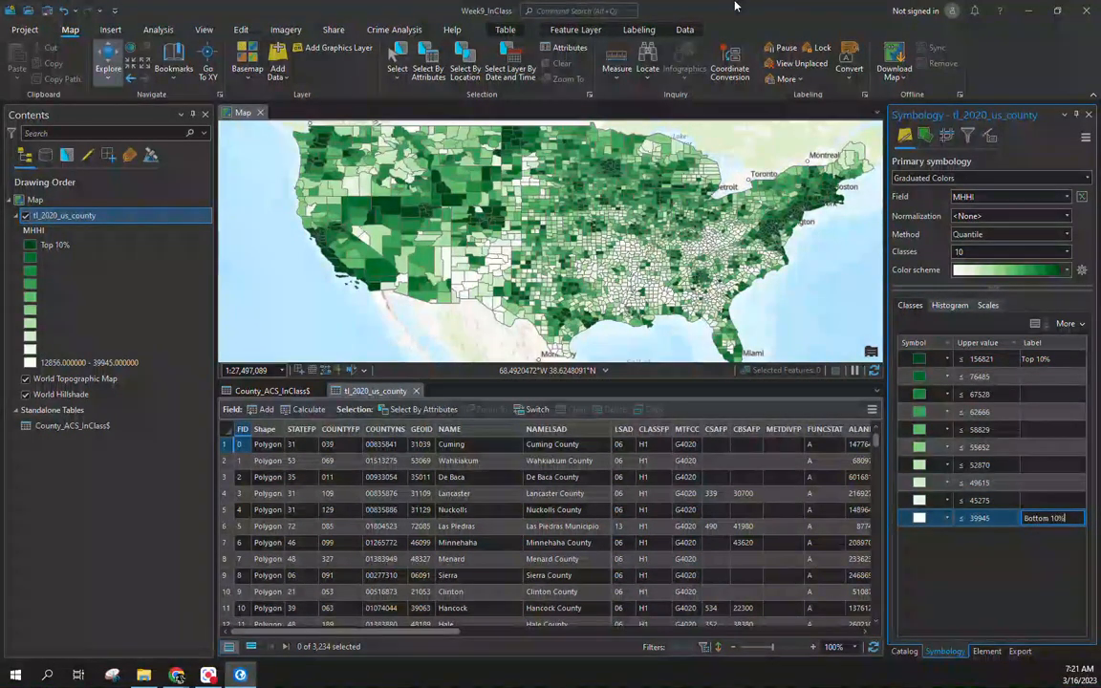
key("Return")
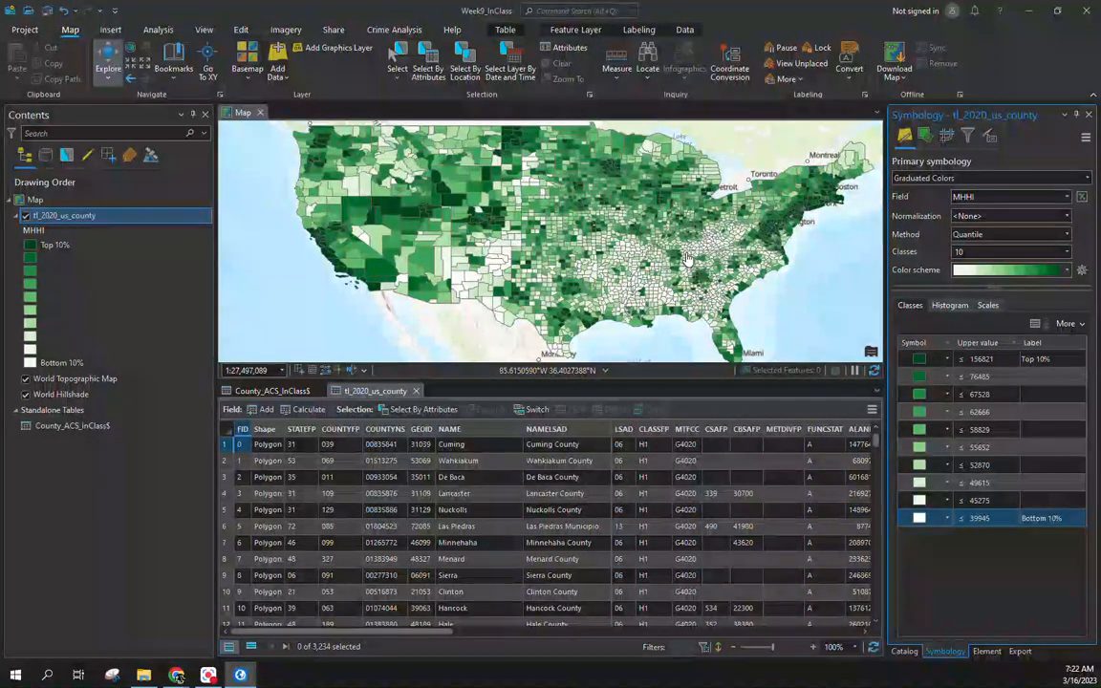
Examine the MHHI pattern across the county map and review the joined ACS fields in the layer's attribute table
scroll(604, 216, "down", 2)
mouse_move(526, 206)
left_mouse_down()
mouse_move(706, 318)
mouse_move(716, 135)
mouse_move(430, 233)
mouse_move(420, 113)
mouse_move(496, 197)
mouse_move(498, 122)
mouse_move(491, 223)
mouse_move(506, 210)
left_mouse_up()
scroll(581, 256, "up", 2)
left_click_drag(596, 254, 569, 260)
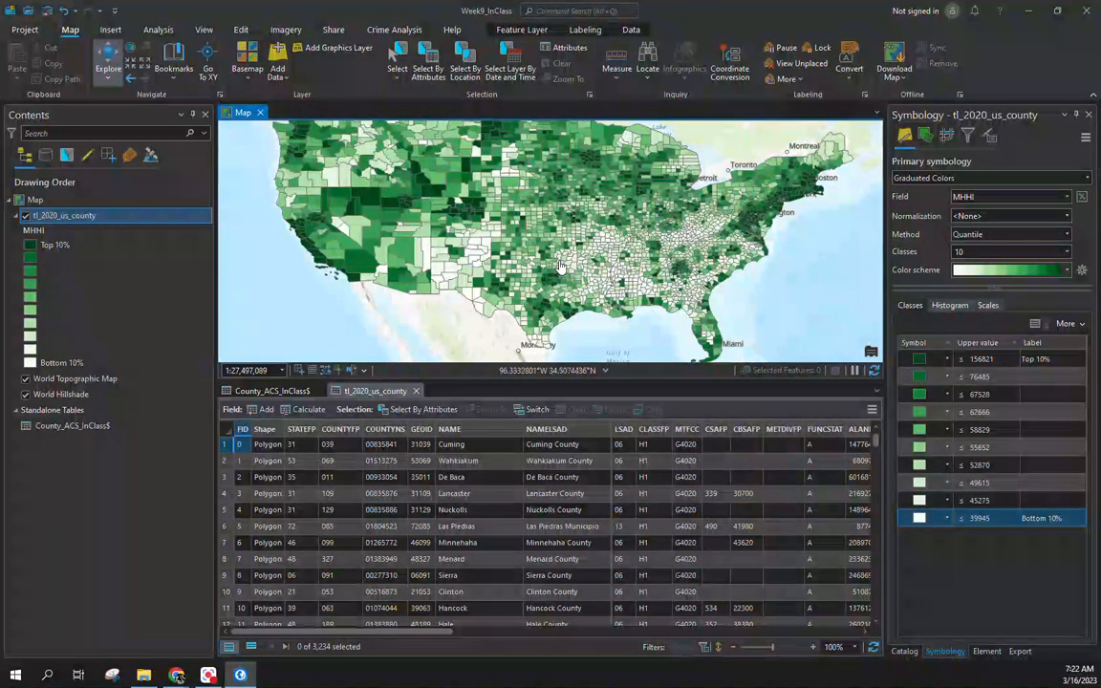
scroll(559, 272, "up", 3)
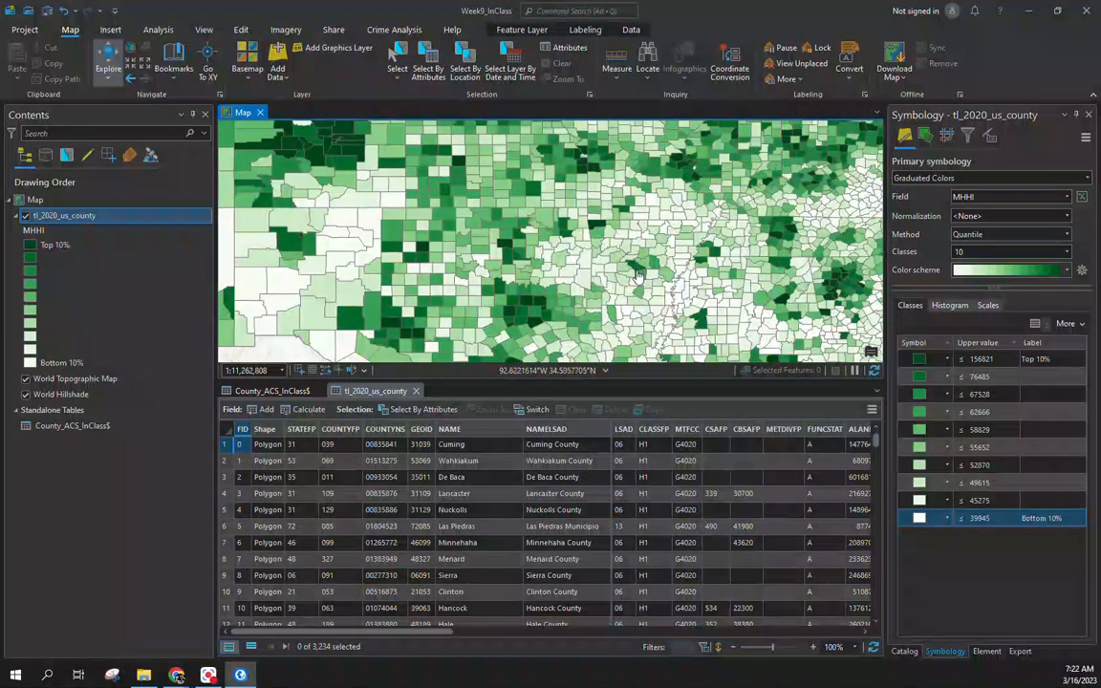
left_click_drag(640, 271, 585, 270)
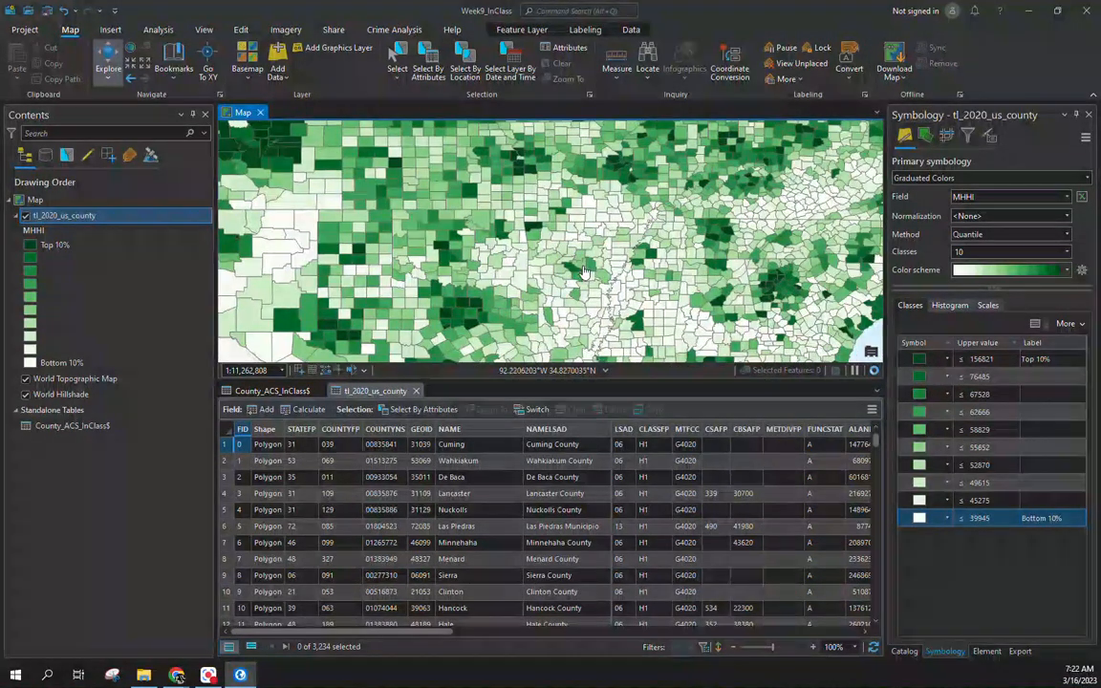
scroll(583, 271, "down", 3)
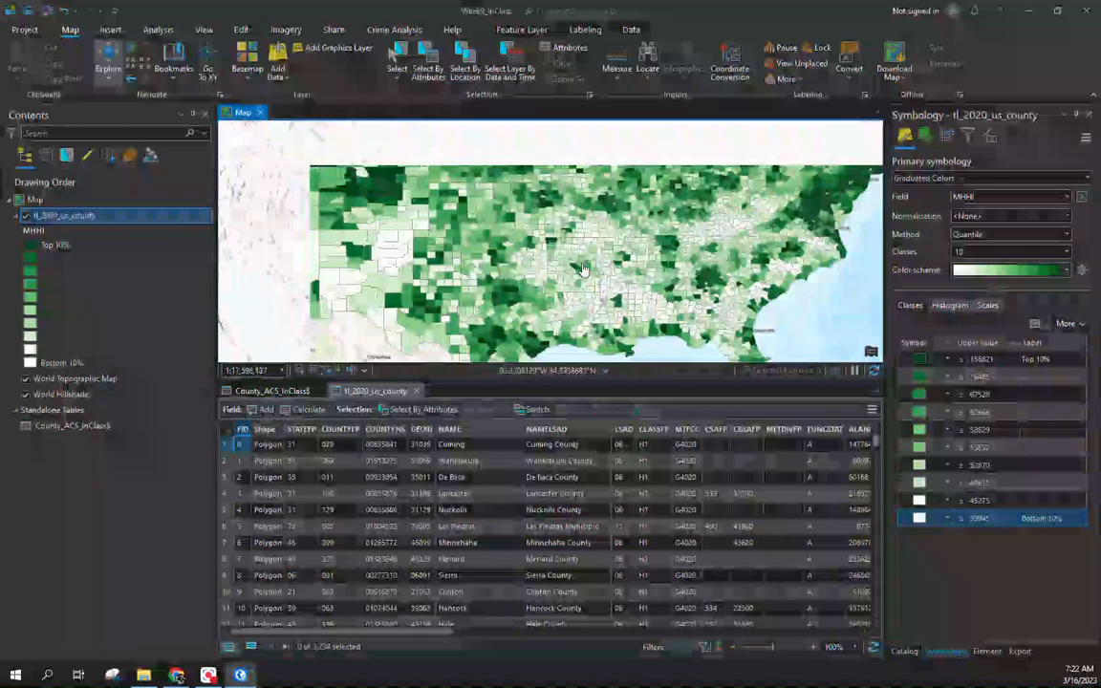
mouse_move(586, 247)
left_mouse_down()
mouse_move(601, 250)
mouse_move(589, 249)
left_mouse_up()
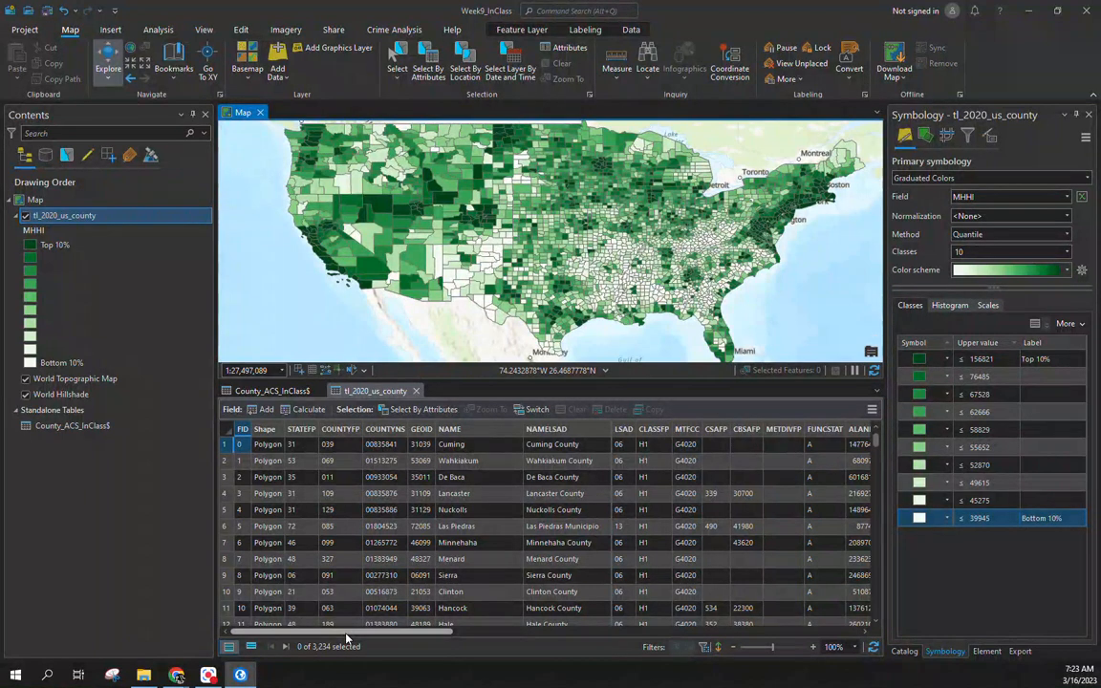
left_click_drag(346, 638, 756, 621)
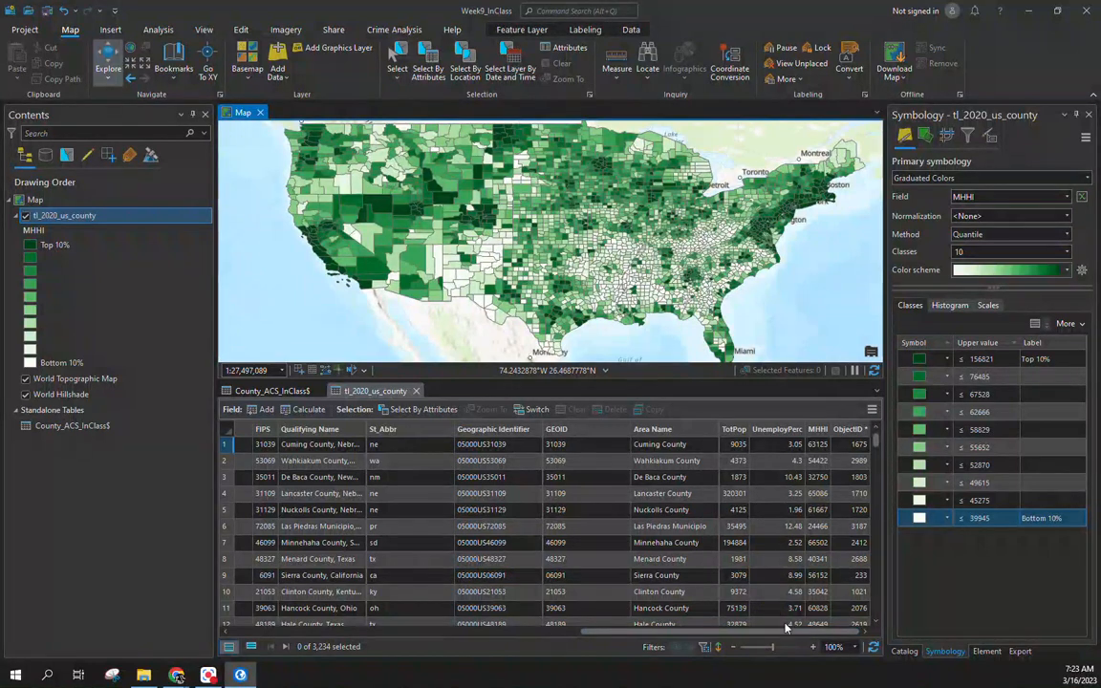
left_click_drag(780, 633, 412, 642)
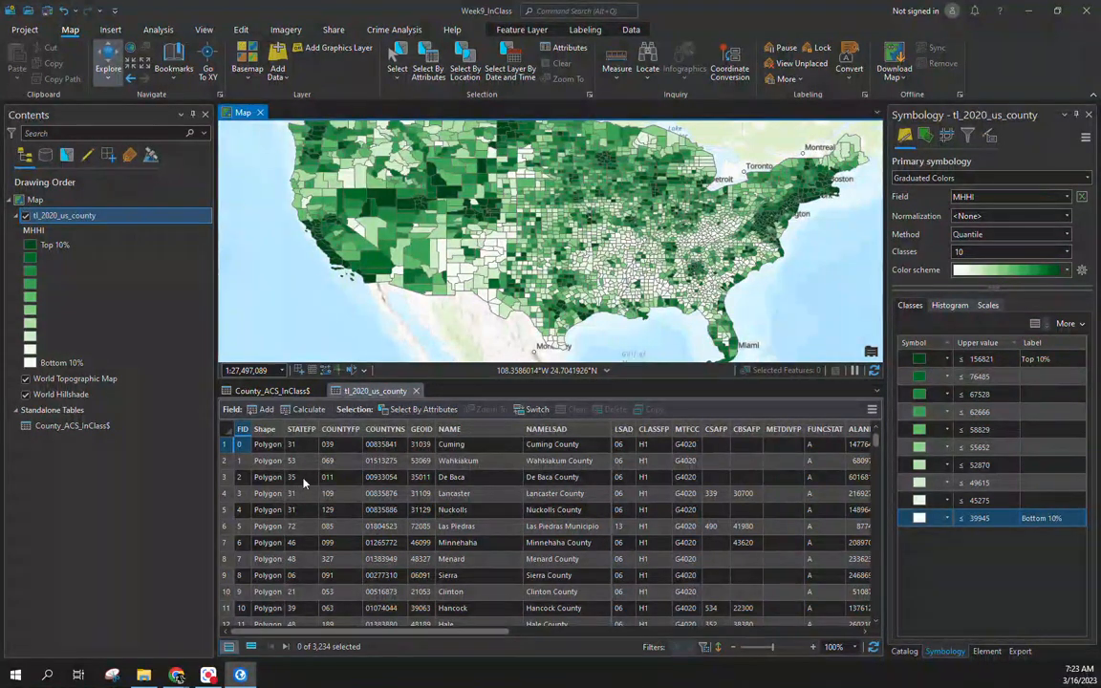
Select the tl_2020_us_county features by attributes where STATEFP is equal to 05, as a new selection
left_click(421, 409)
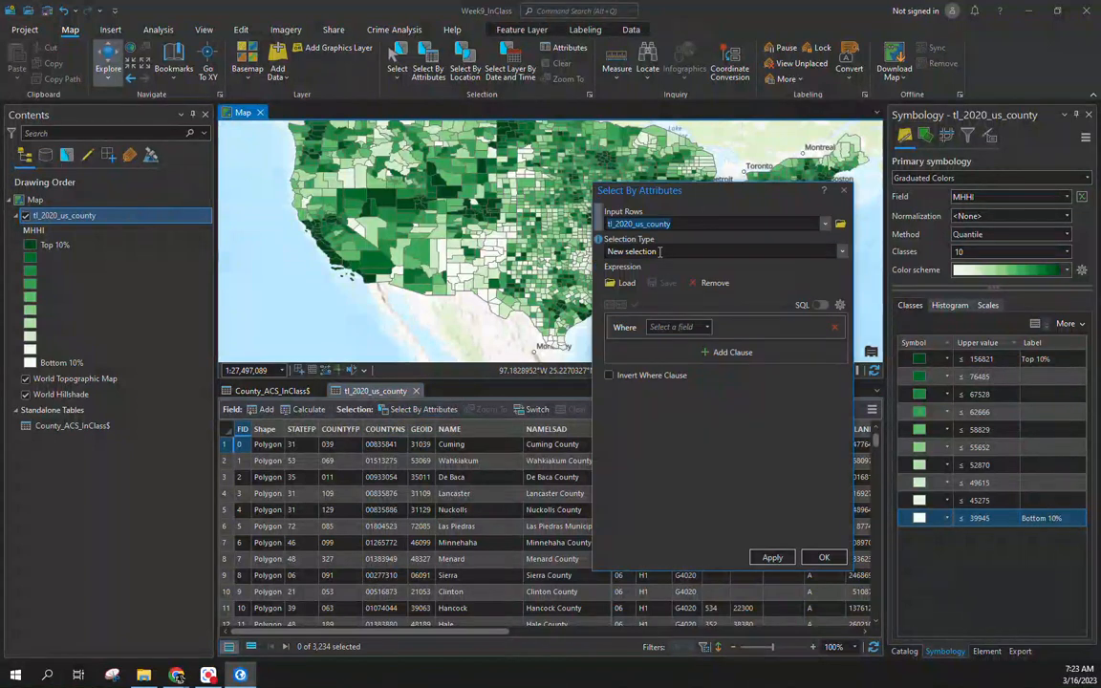
left_click(708, 327)
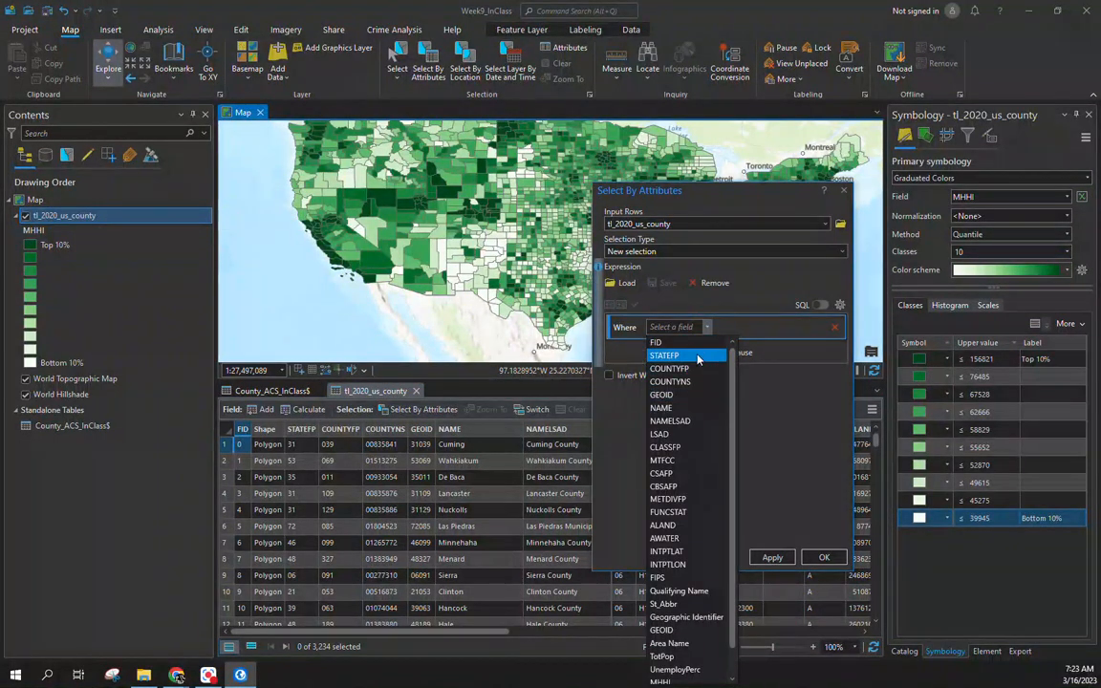
left_click(698, 359)
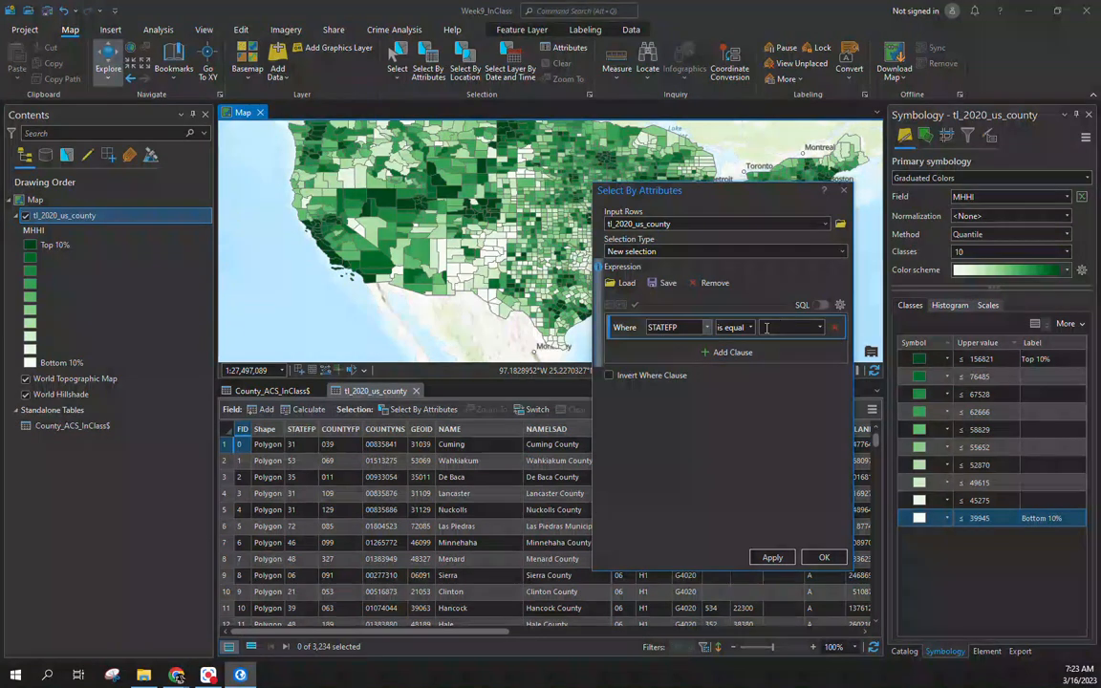
left_click(819, 328)
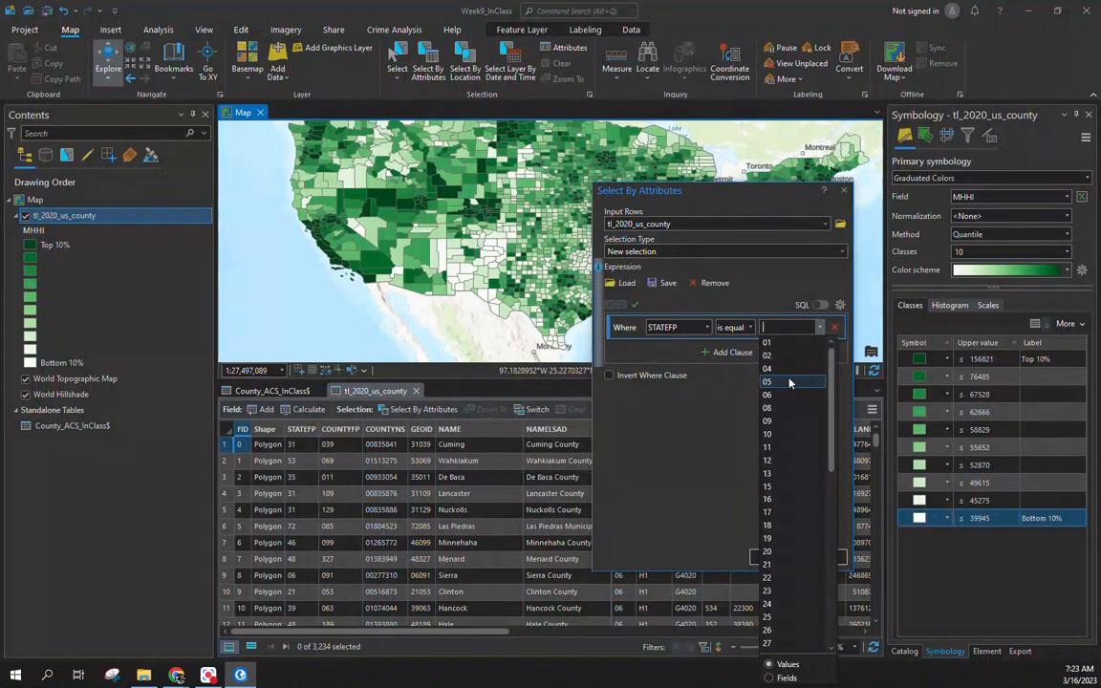
left_click(767, 381)
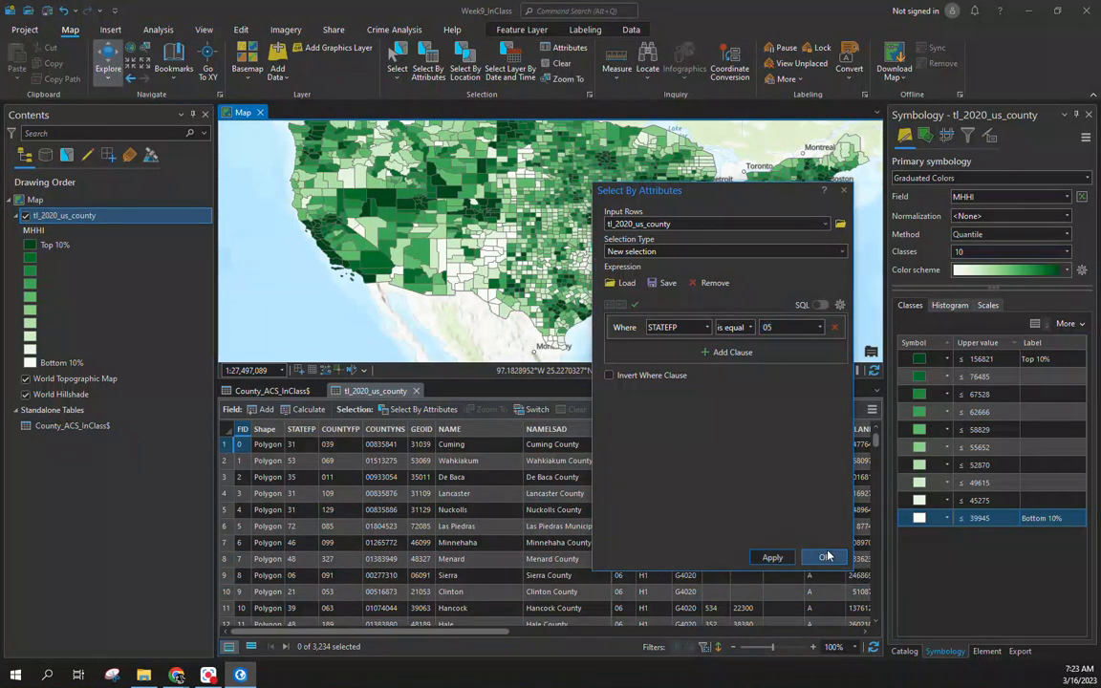
left_click(826, 558)
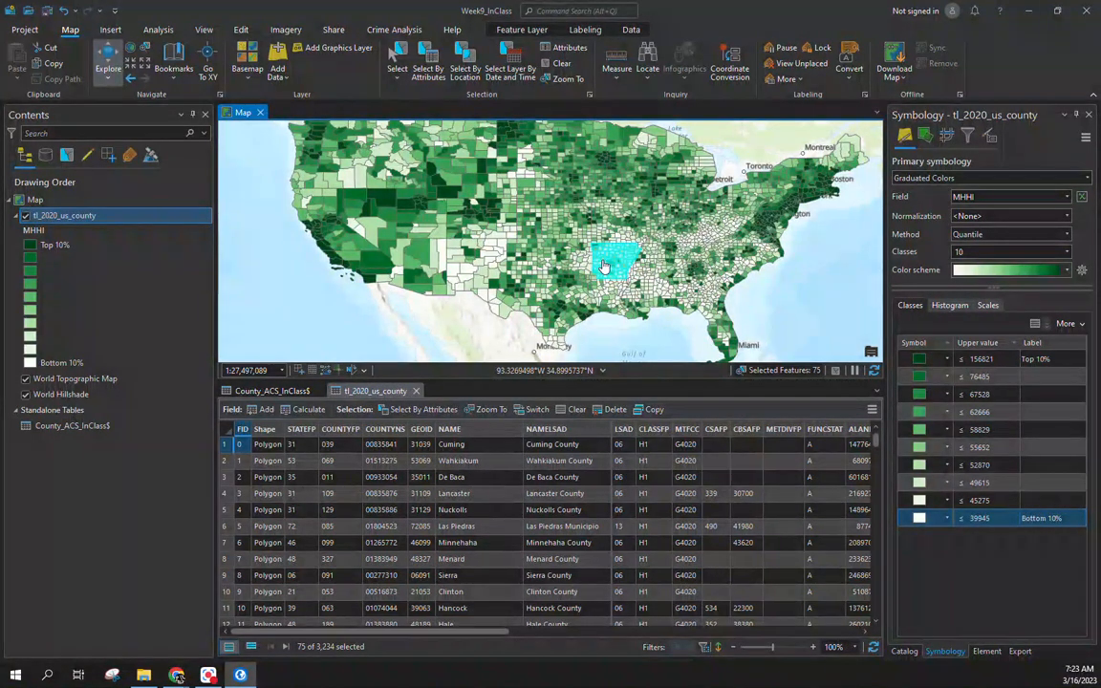
Export the selected tl_2020_us_county features to the shapefile AR_CountiesOnly.shp in the project's Week9_InClass folder
right_click(61, 215)
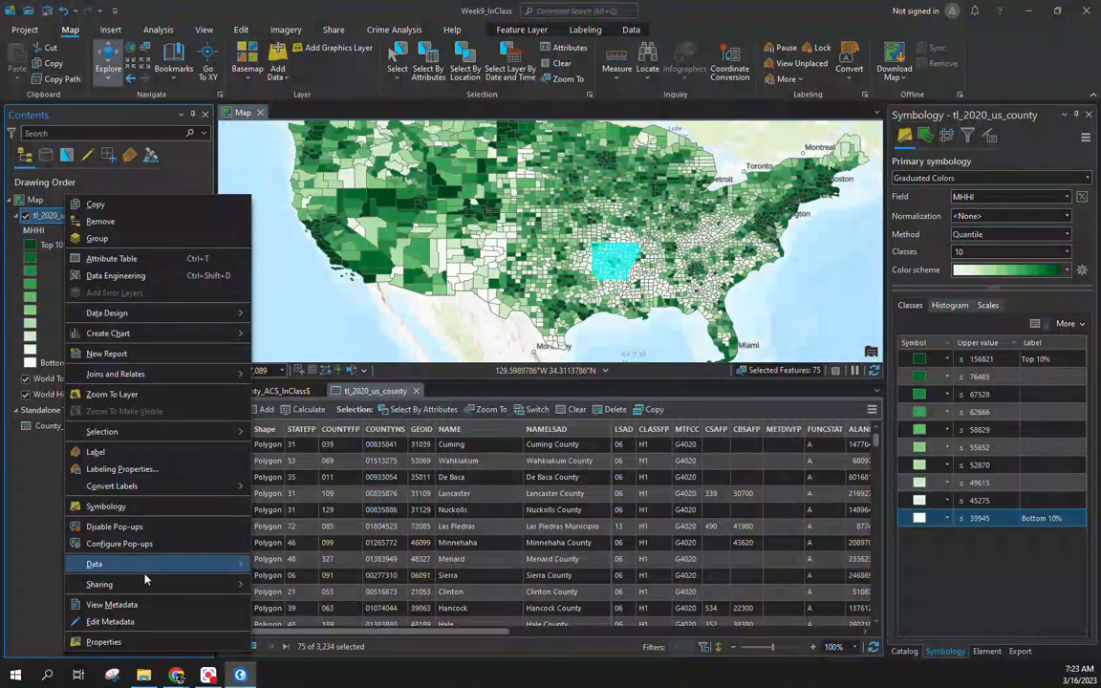
mouse_move(143, 565)
left_click(287, 564)
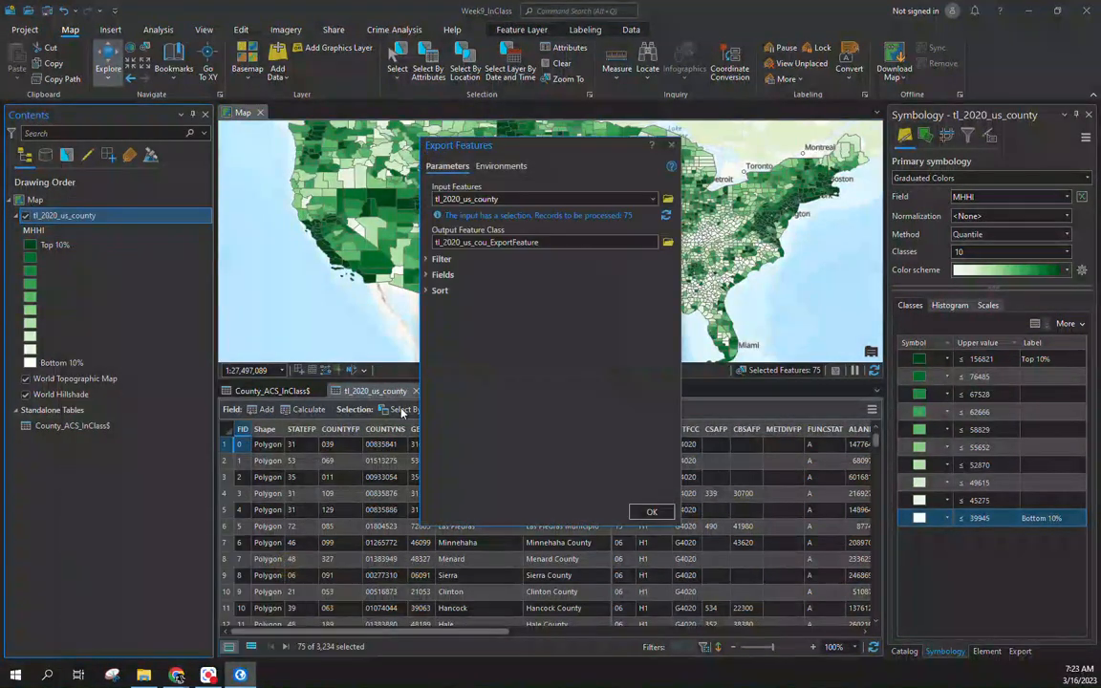
left_click(558, 241)
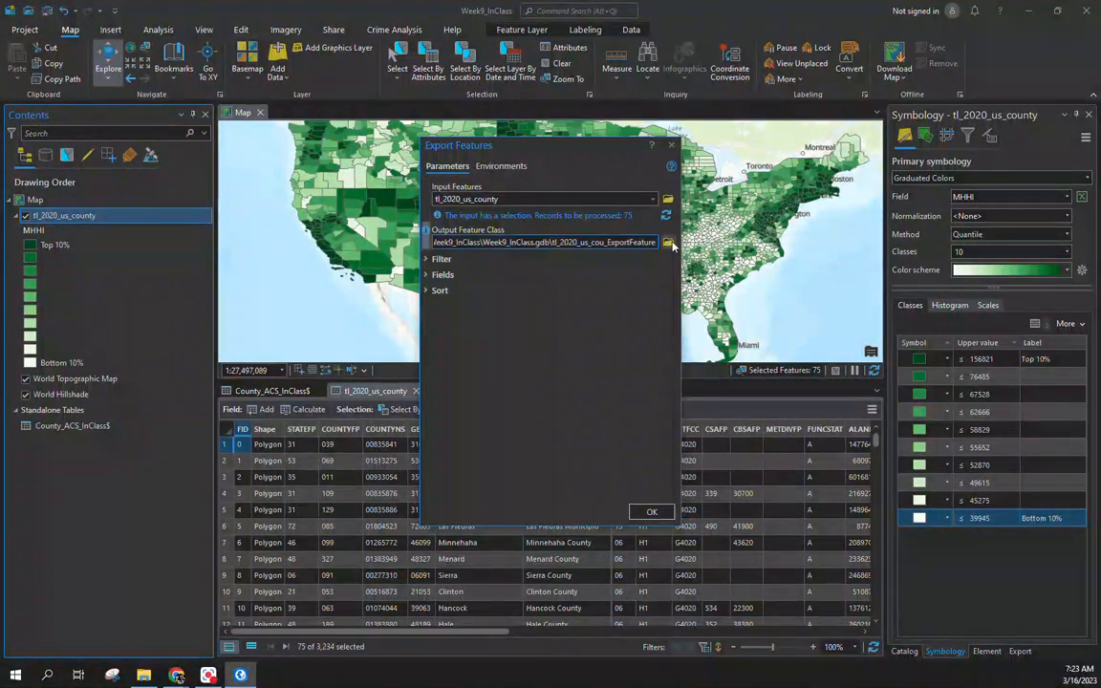
left_click(668, 243)
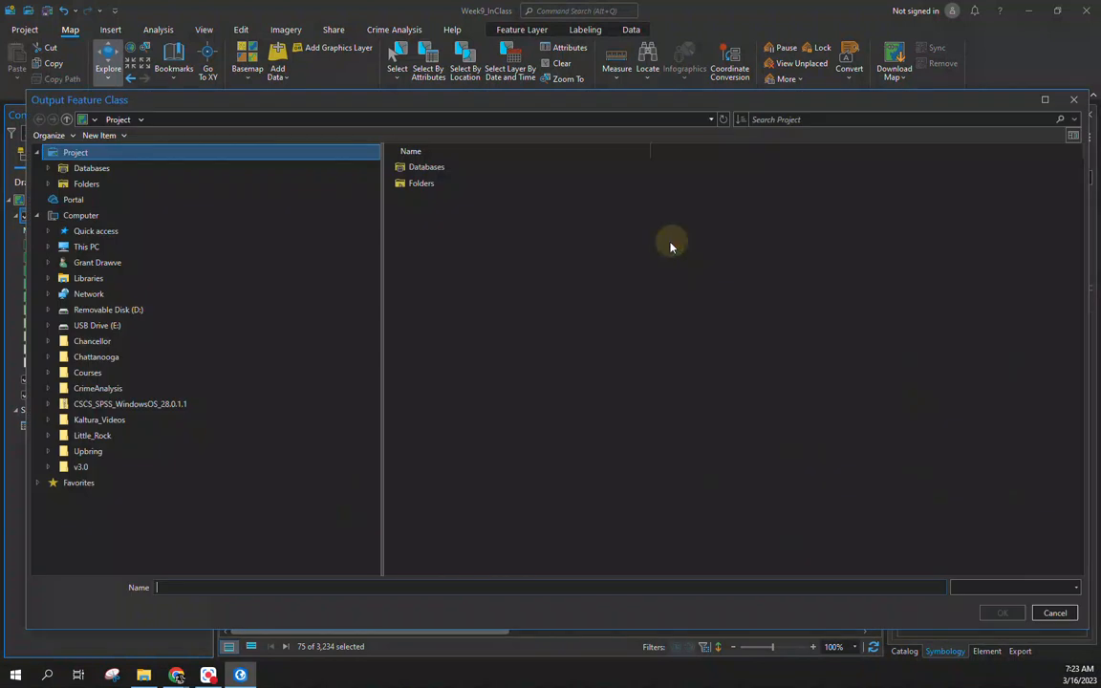
left_click(363, 588)
type("Al")
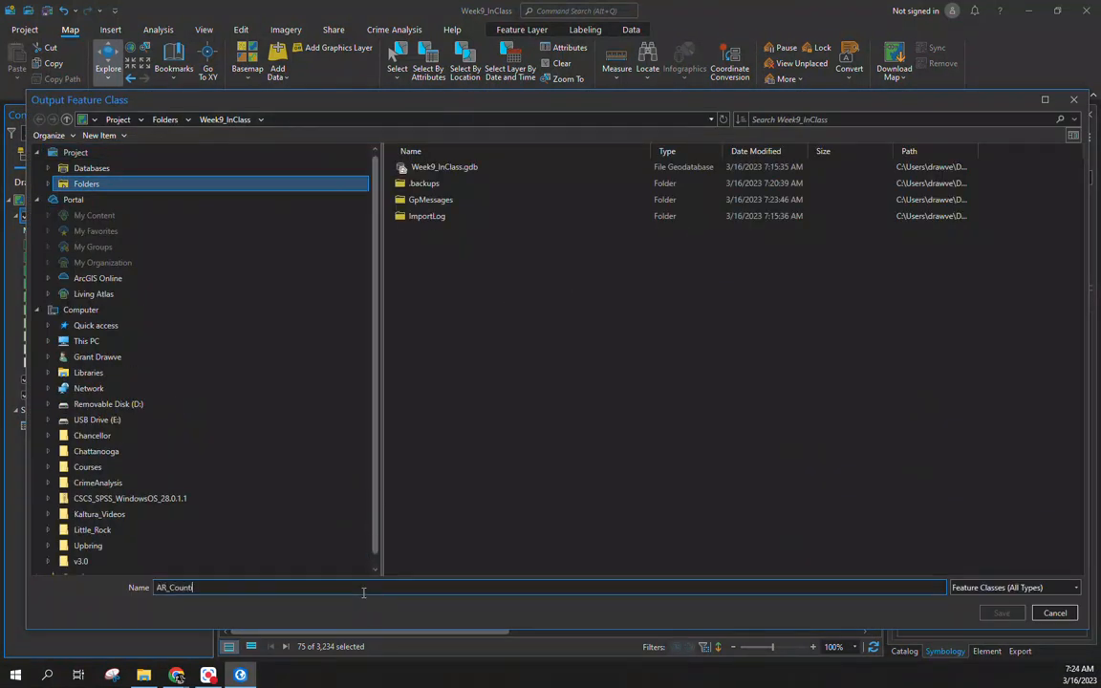
type("_CountiesOnly")
key("Return")
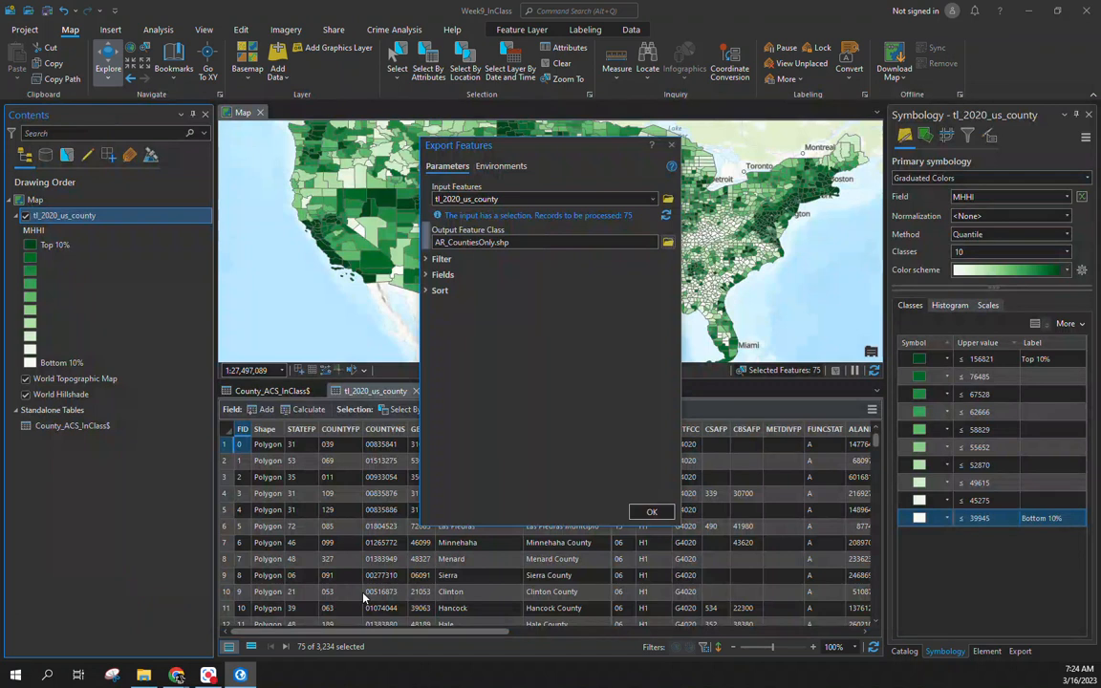
left_click(634, 512)
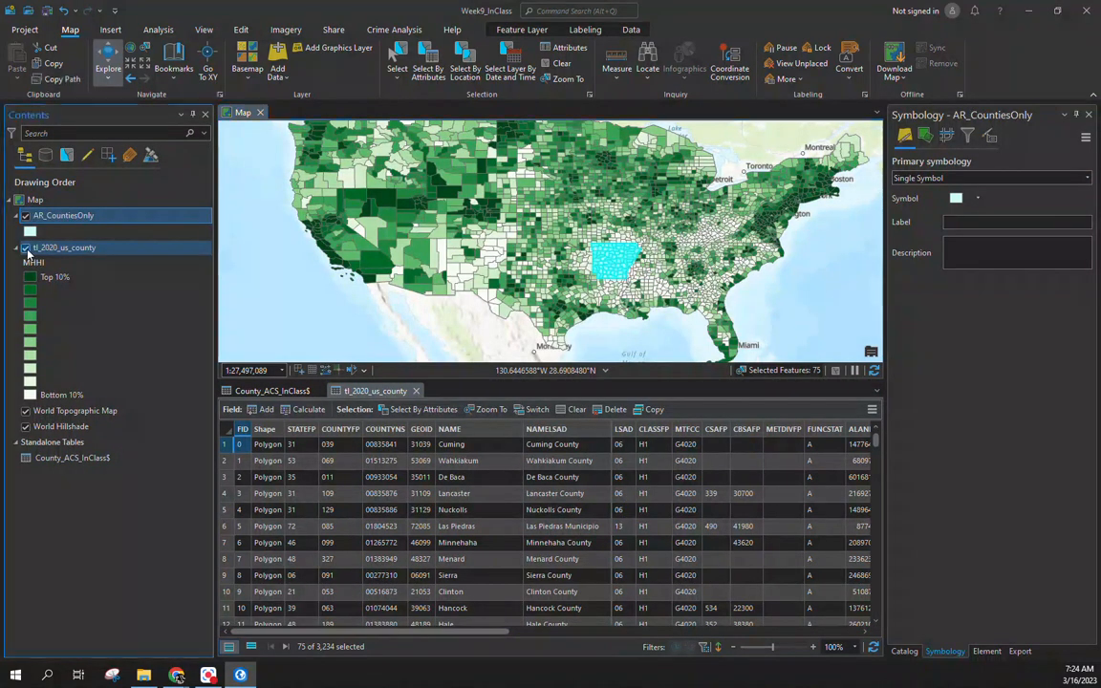
Hide tl_2020_us_county to check the exported AR_CountiesOnly layer and review its joined ACS fields in the attribute table
left_click(25, 248)
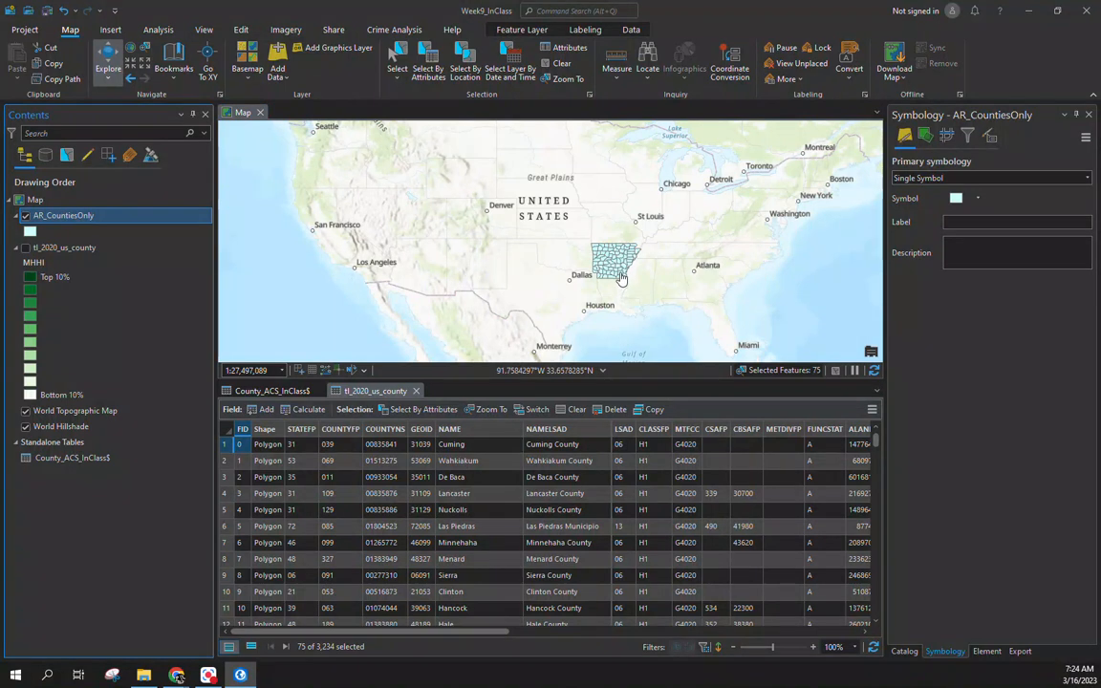
right_click(73, 201)
left_click(119, 258)
left_click_drag(451, 632, 749, 562)
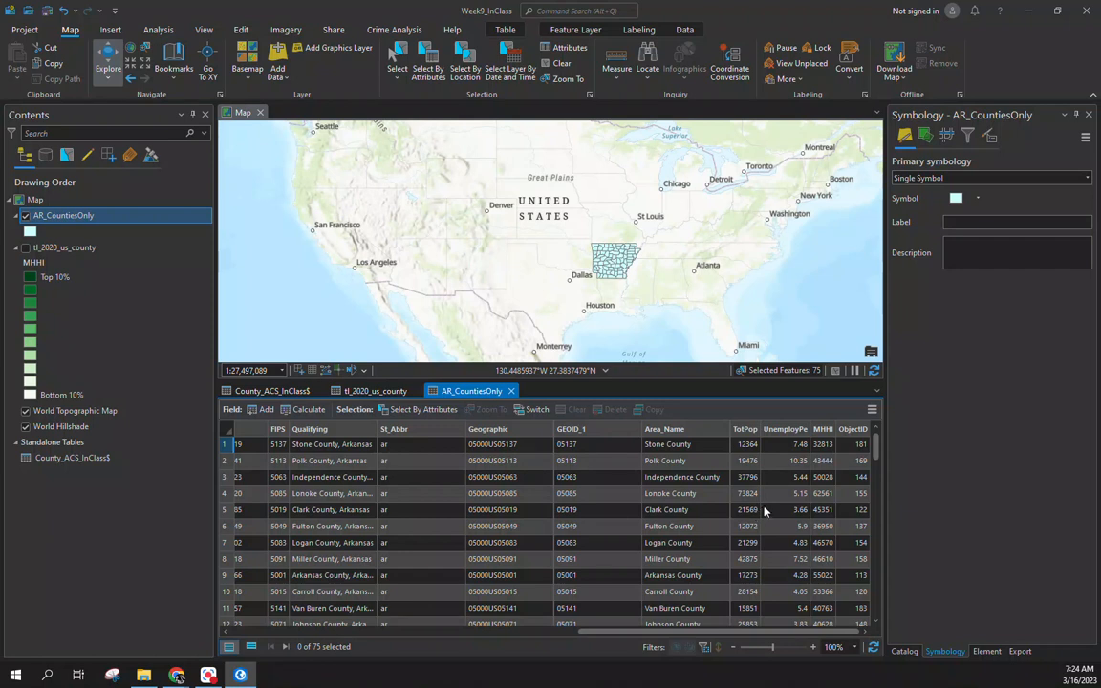
left_click_drag(879, 447, 867, 402)
Hide the AR_CountiesOnly layer and show the tl_2020_us_county layer again
right_click(59, 218)
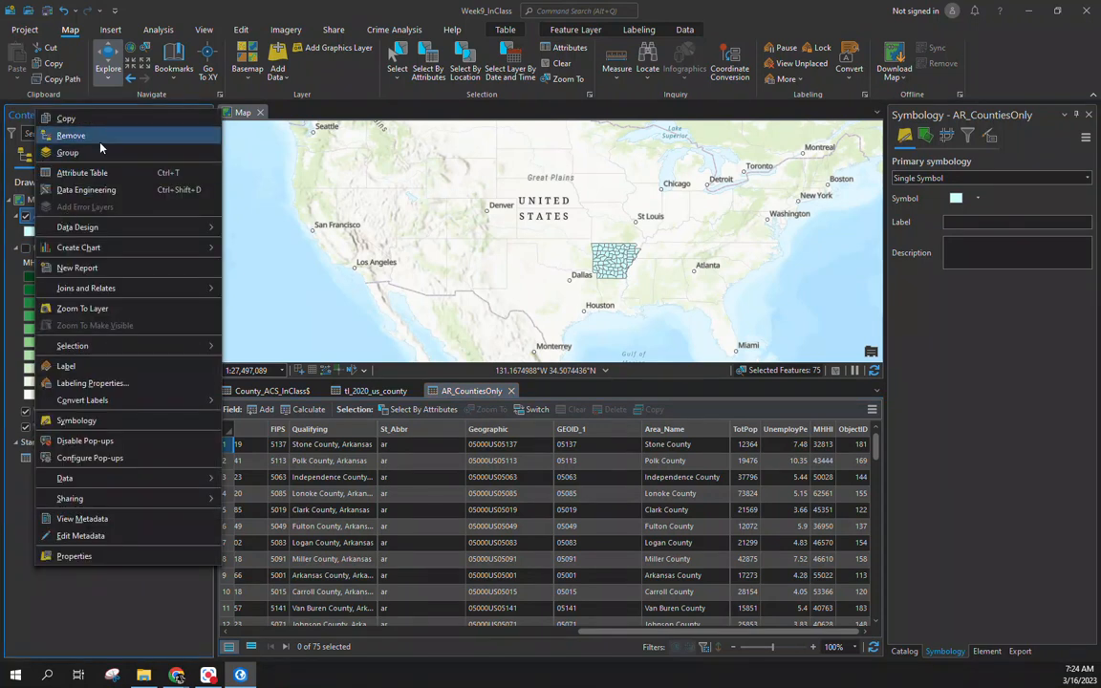
left_click(27, 220)
left_click(26, 248)
Close the three open attribute tables and clear the county selection
left_click(509, 392)
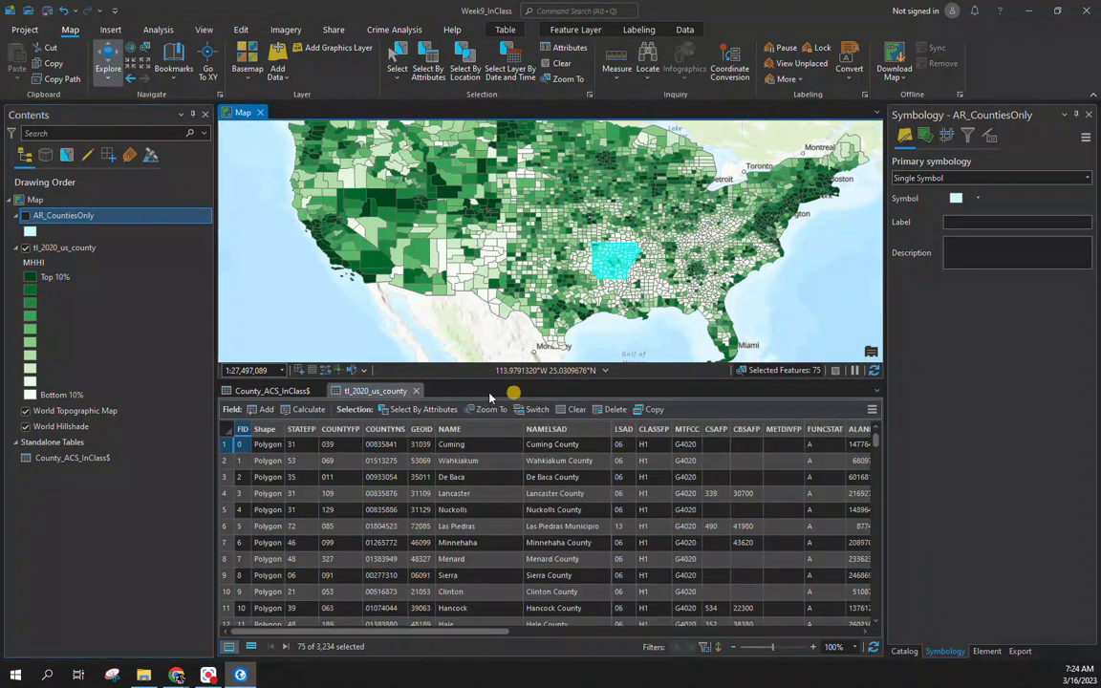
left_click(415, 392)
left_click(317, 391)
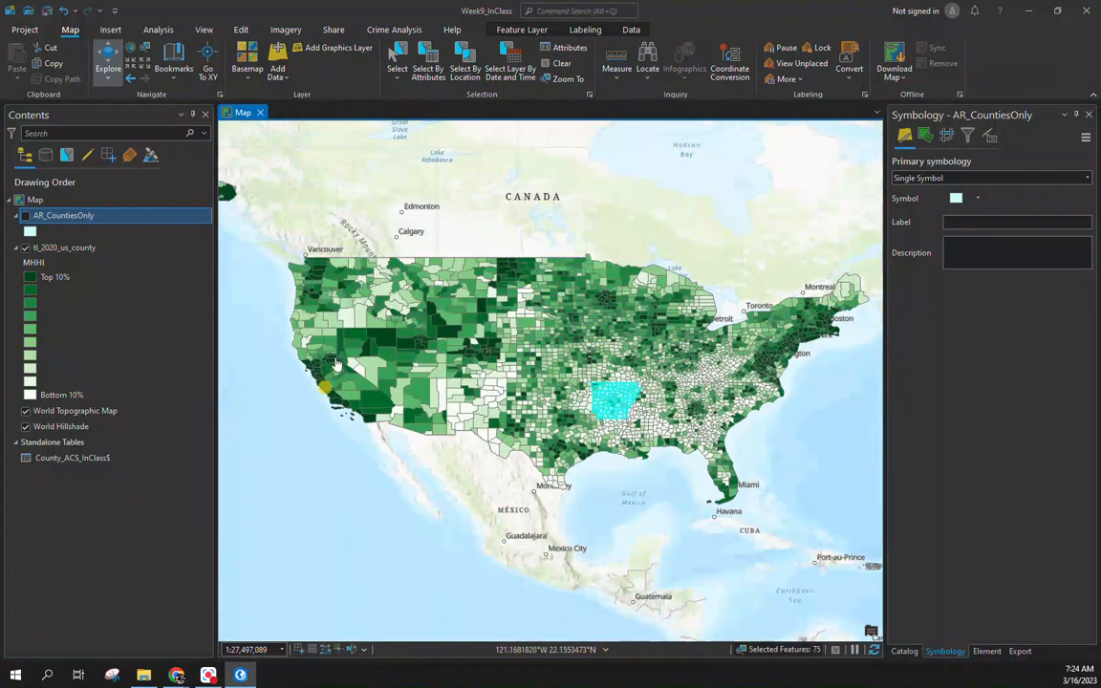
left_click(560, 64)
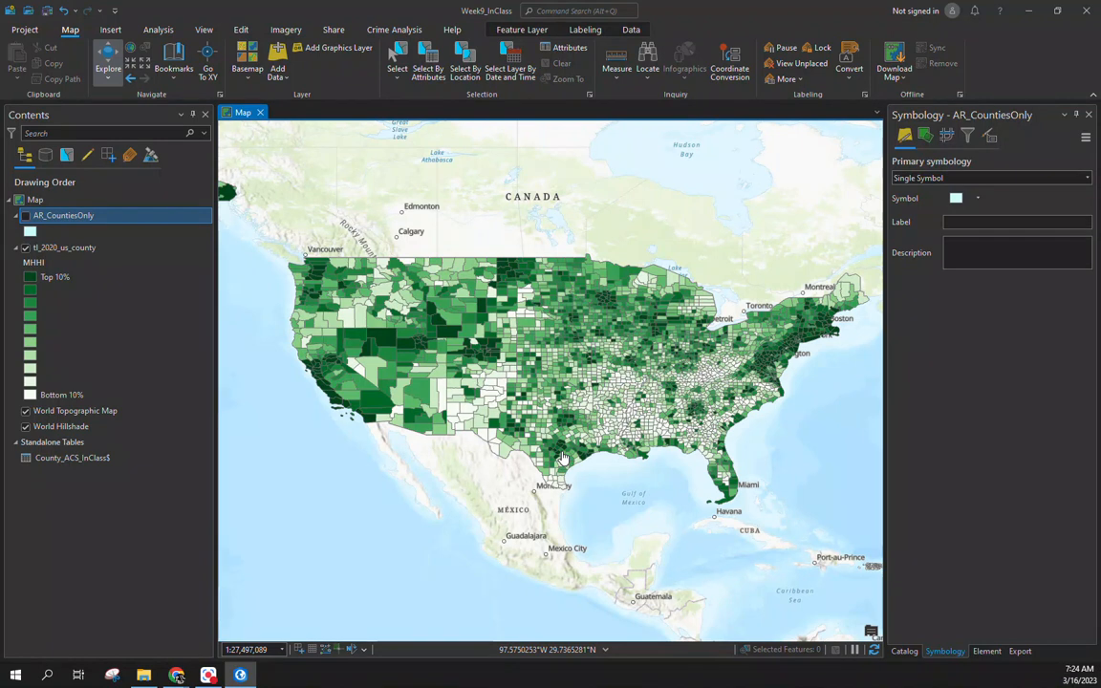
Switch to Chrome and open the HIFLD Open Data site at hifld-geoplatform.opendata.arcgis.com
mouse_move(177, 675)
left_click(498, 611)
left_click(374, 35)
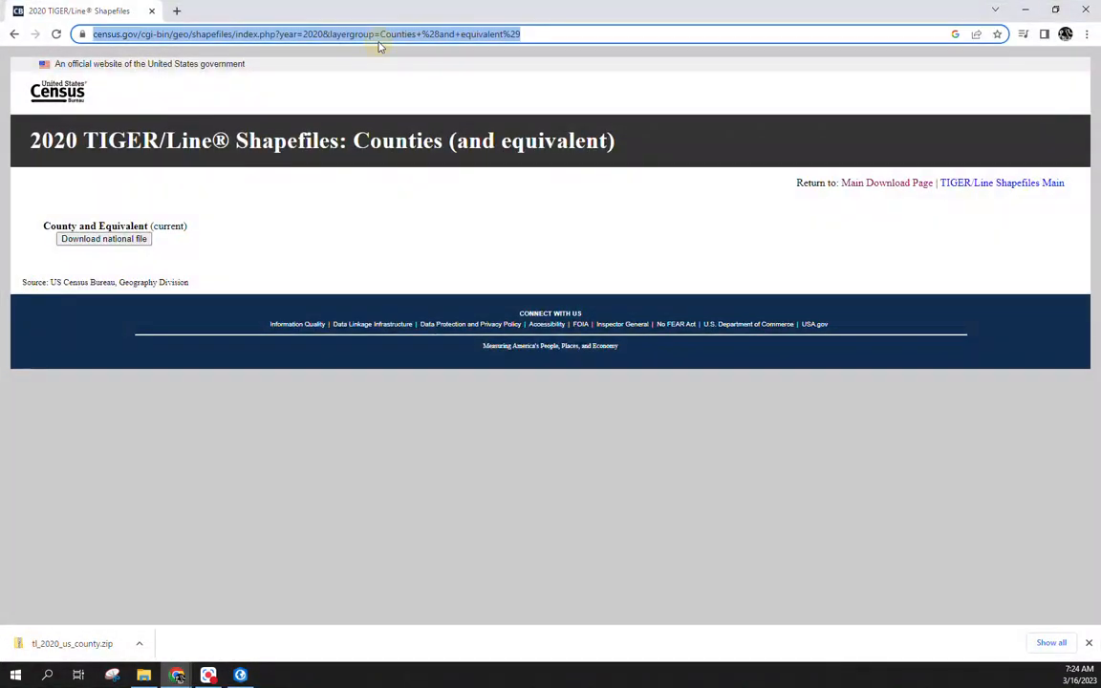
type("hifld-geoplatform.opendata.arcgis.com")
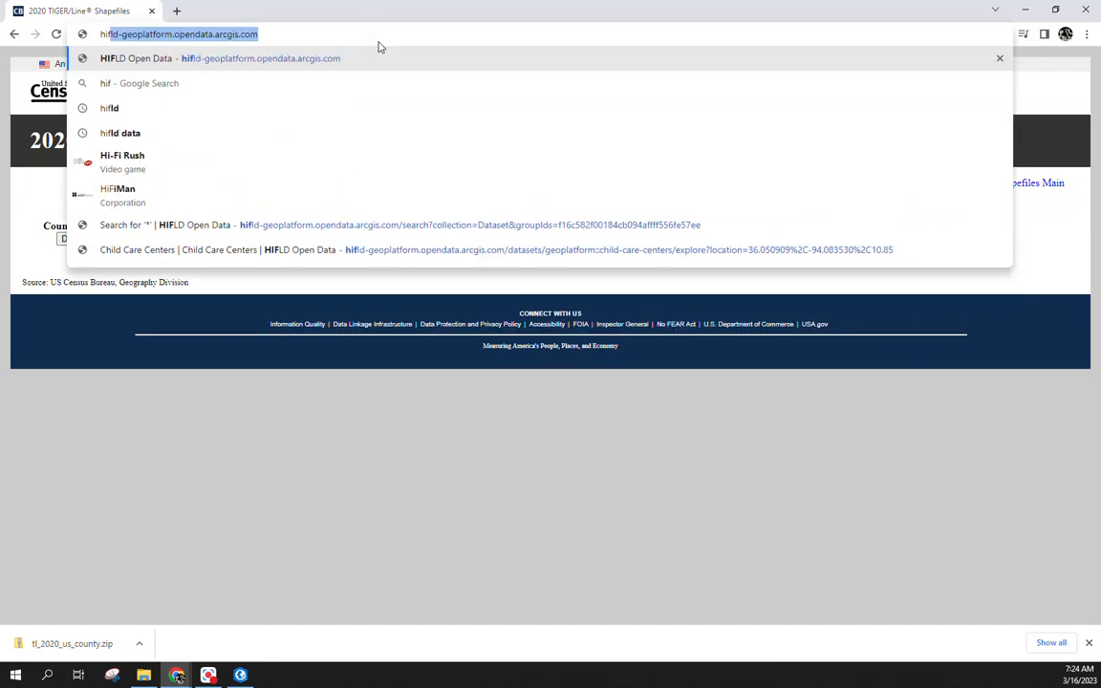
key("Return")
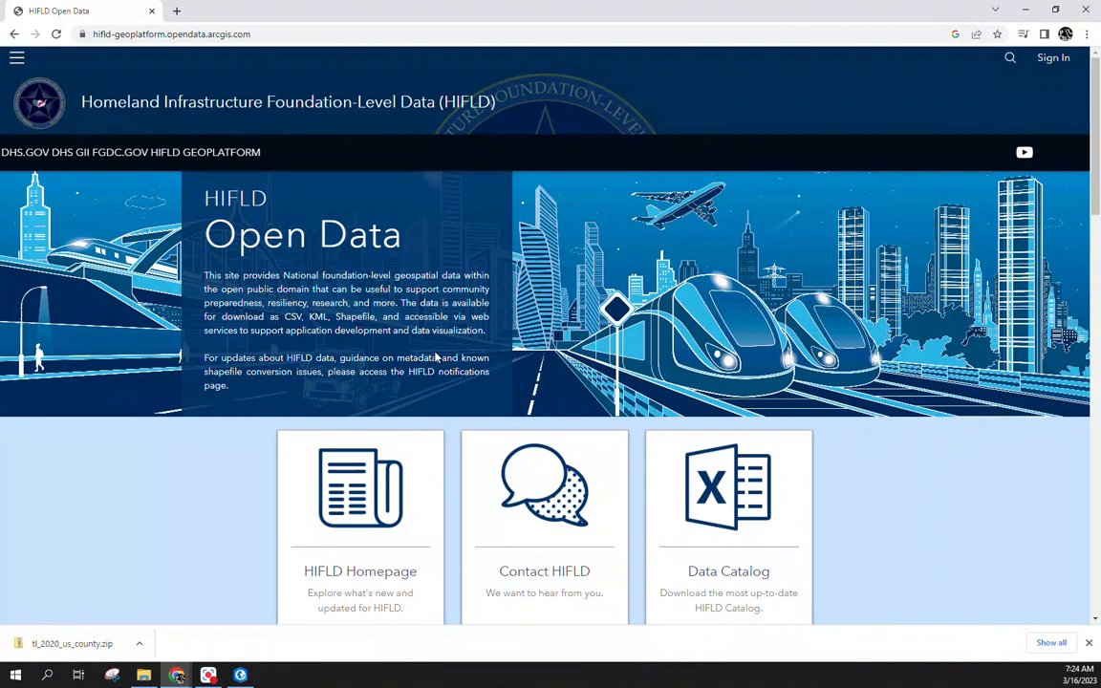
Search HIFLD Open Data for "child" and open the Child Care Centers dataset to view its points on the map
scroll(435, 356, "down", 3)
left_click(491, 493)
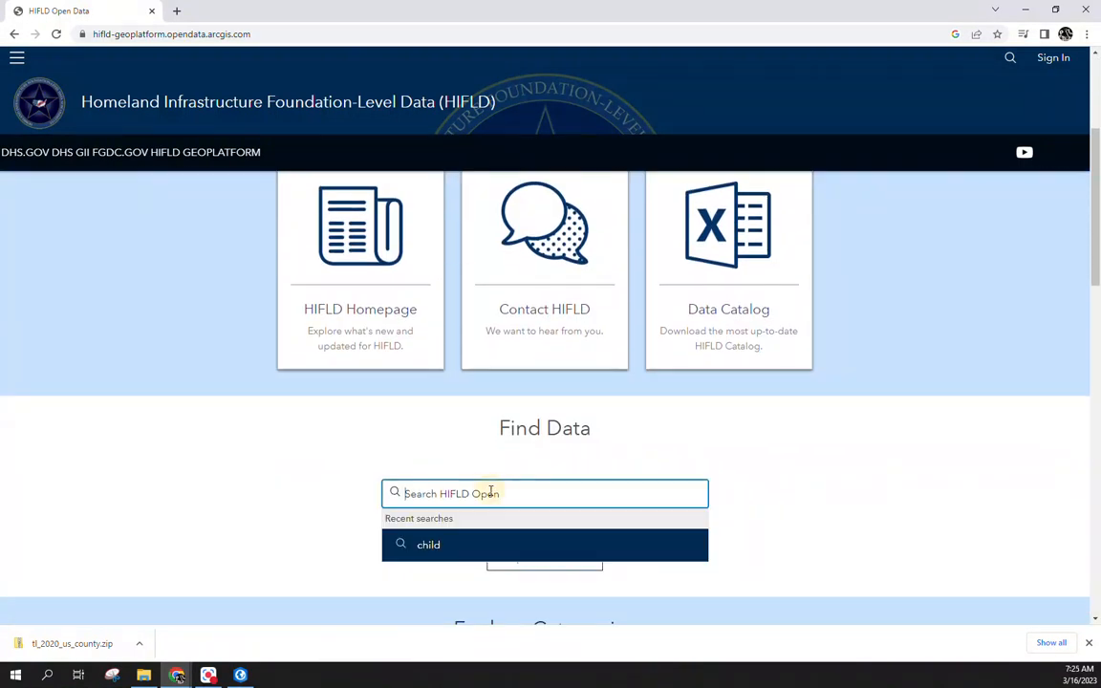
type("child")
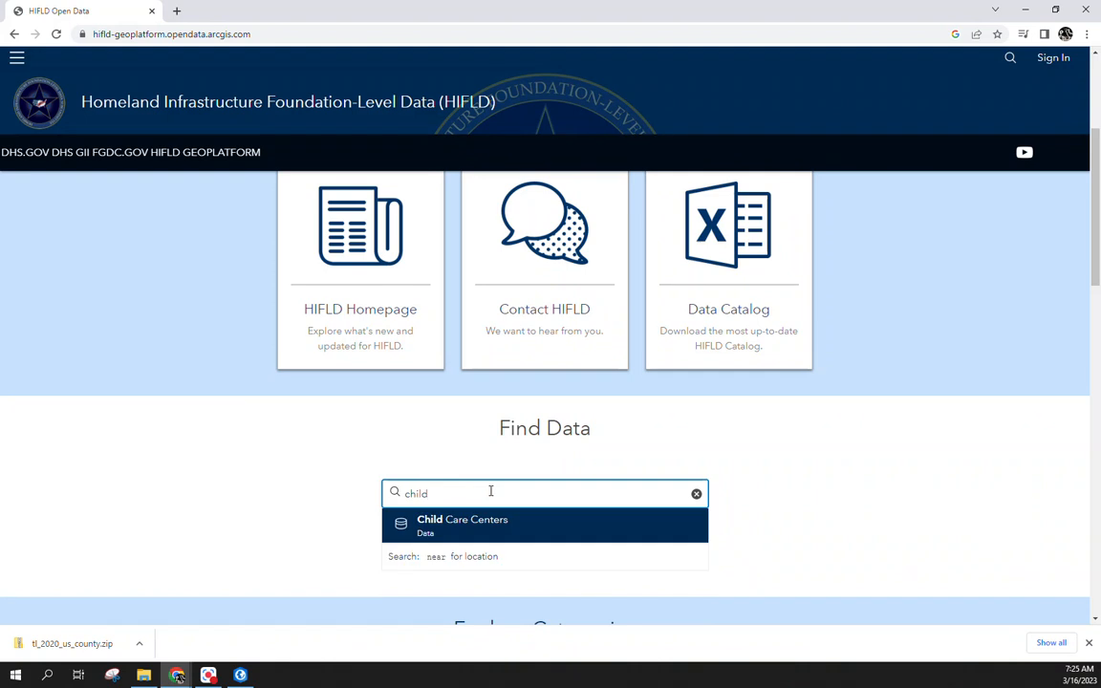
left_click(479, 531)
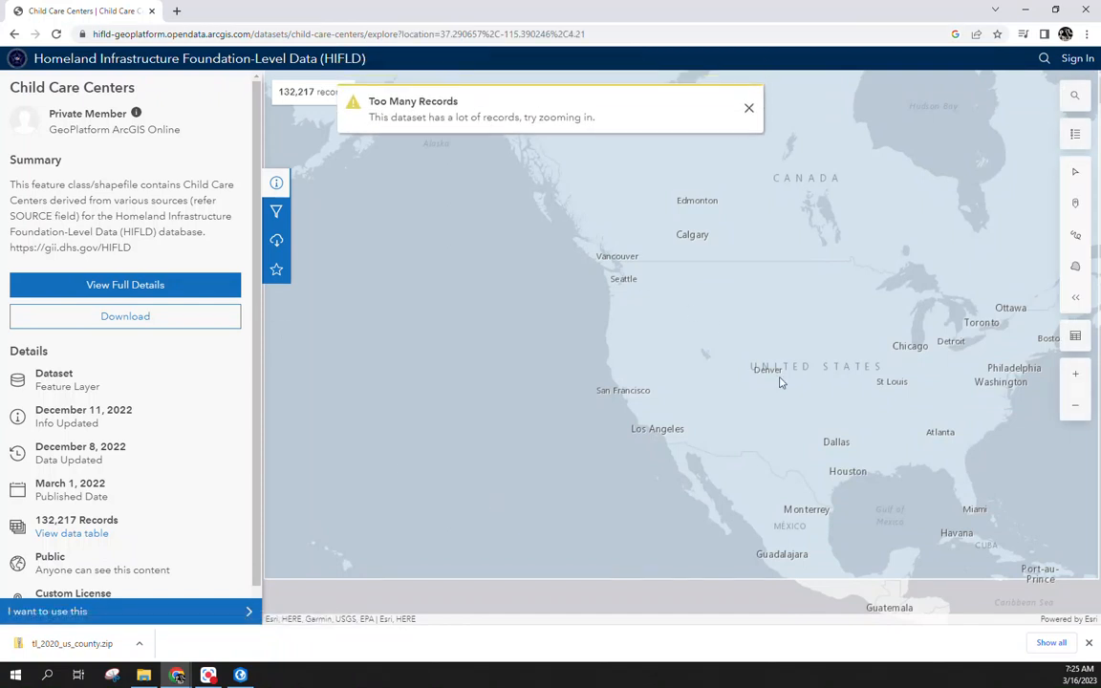
scroll(853, 430, "up", 5)
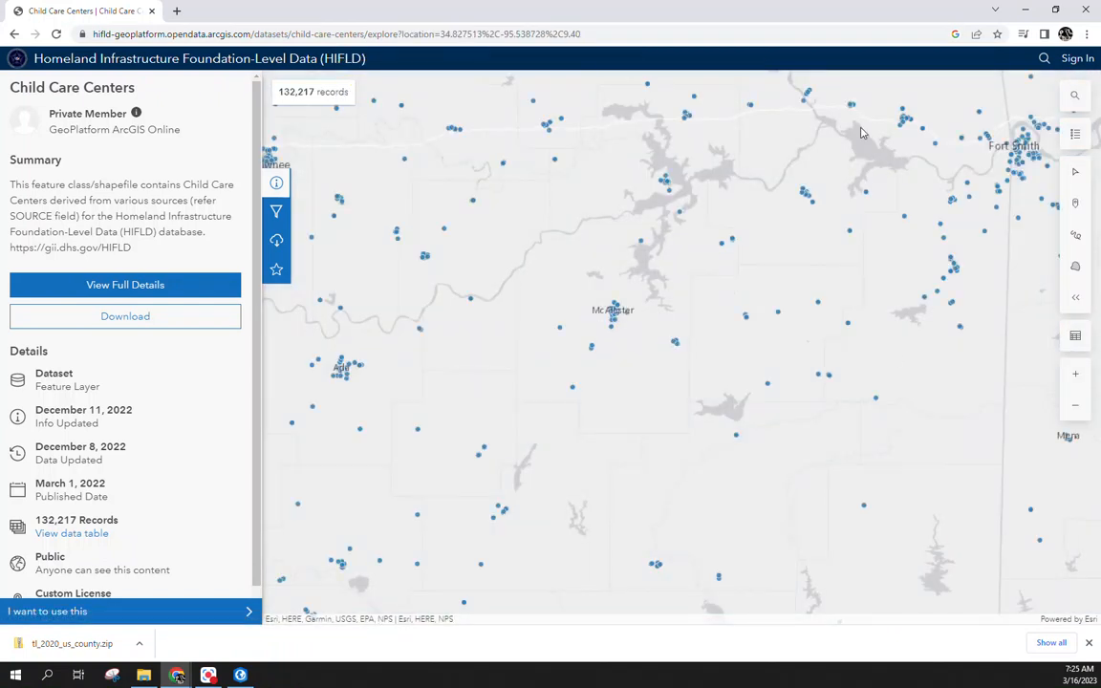
scroll(773, 347, "up", 3)
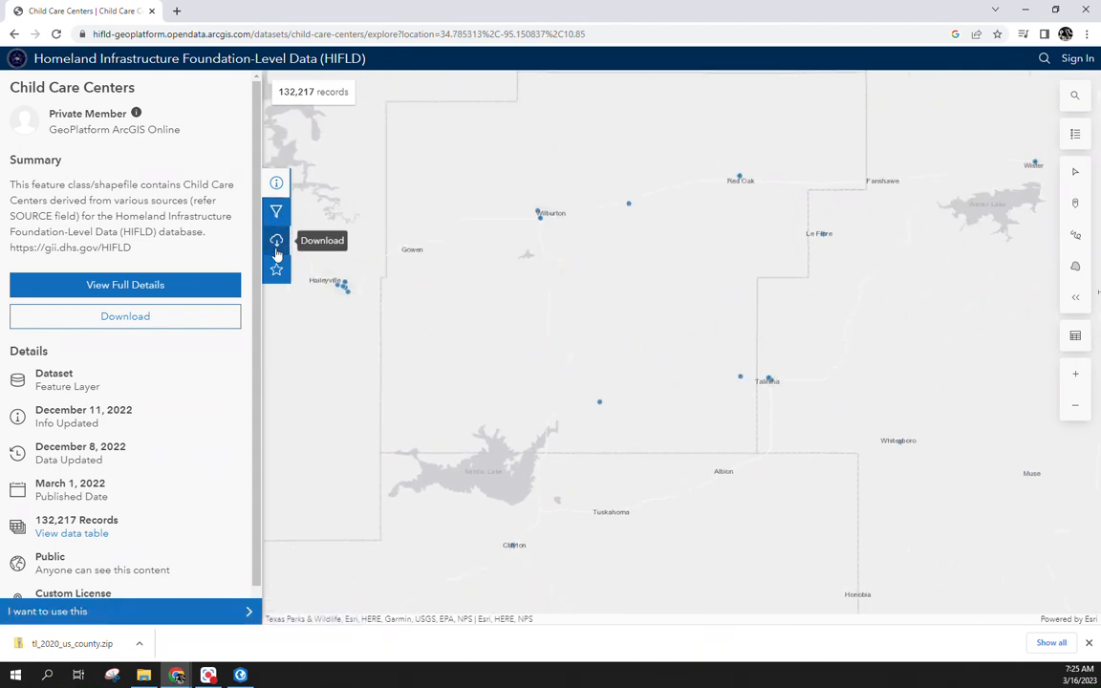
Download the Child Care Centers dataset in Shapefile format, saving Child_Care_Centers as a zipped folder in Week9_InClass
left_click(276, 241)
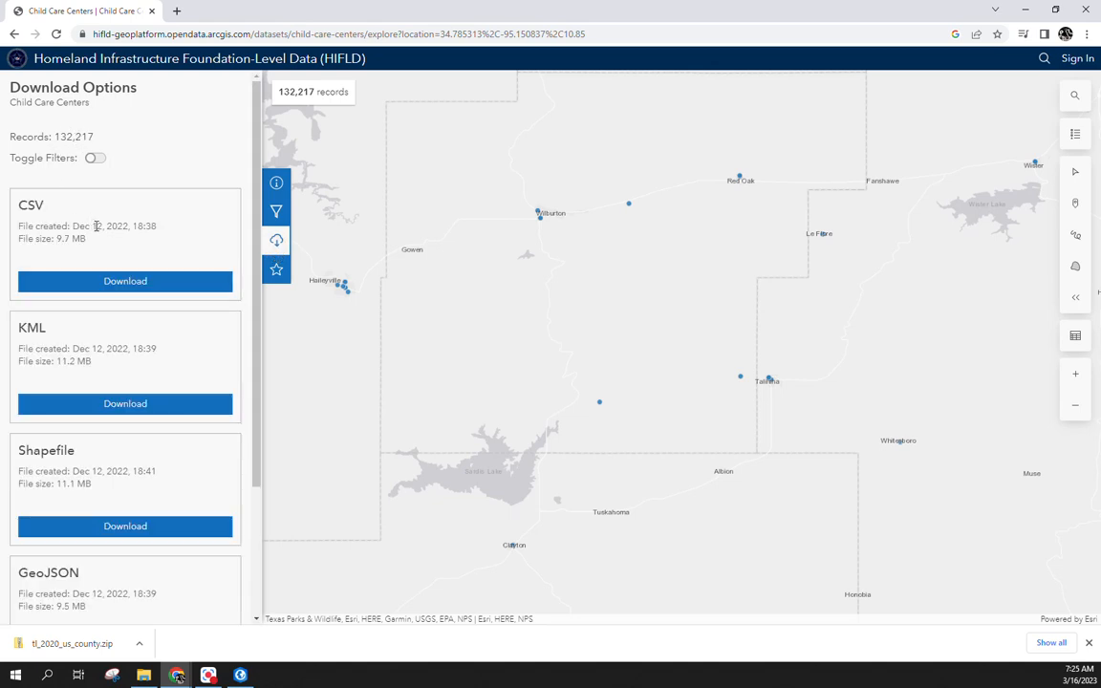
left_click(134, 528)
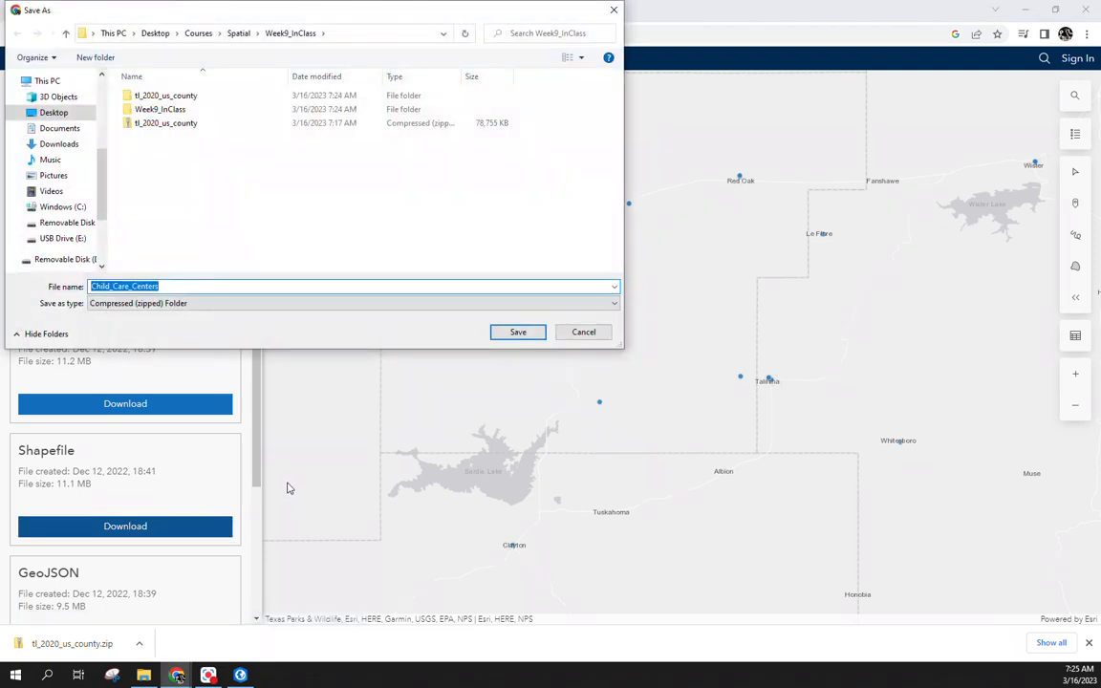
left_click(509, 332)
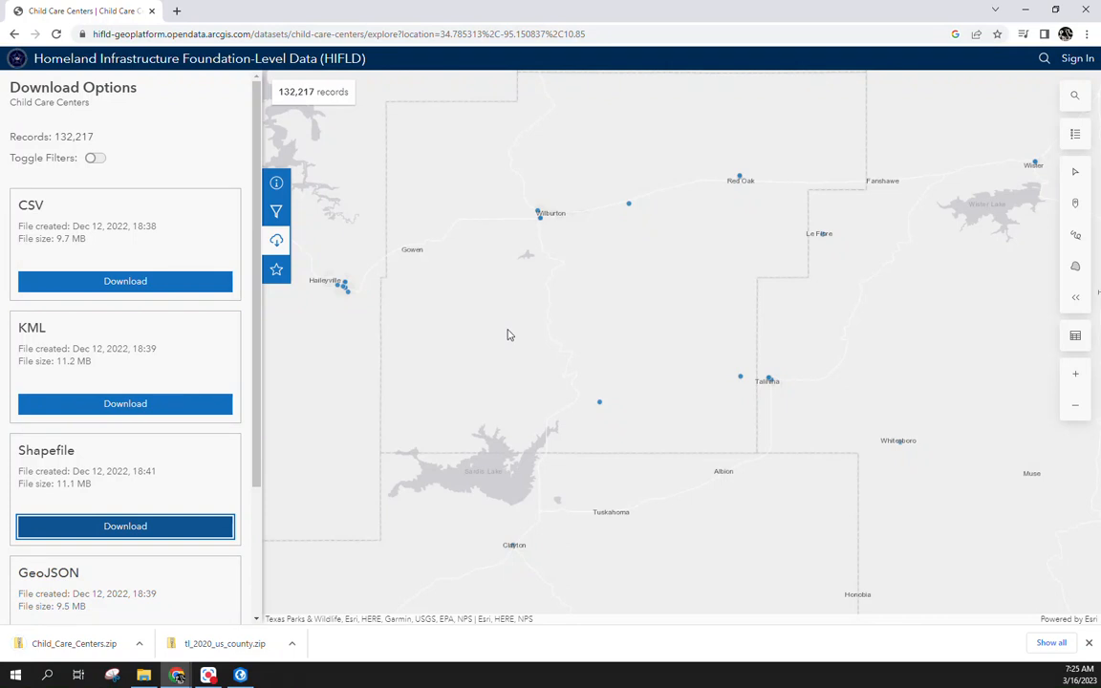
Extract the Child_Care_Centers zip file in the Week9_InClass folder and close the browser
left_click(145, 676)
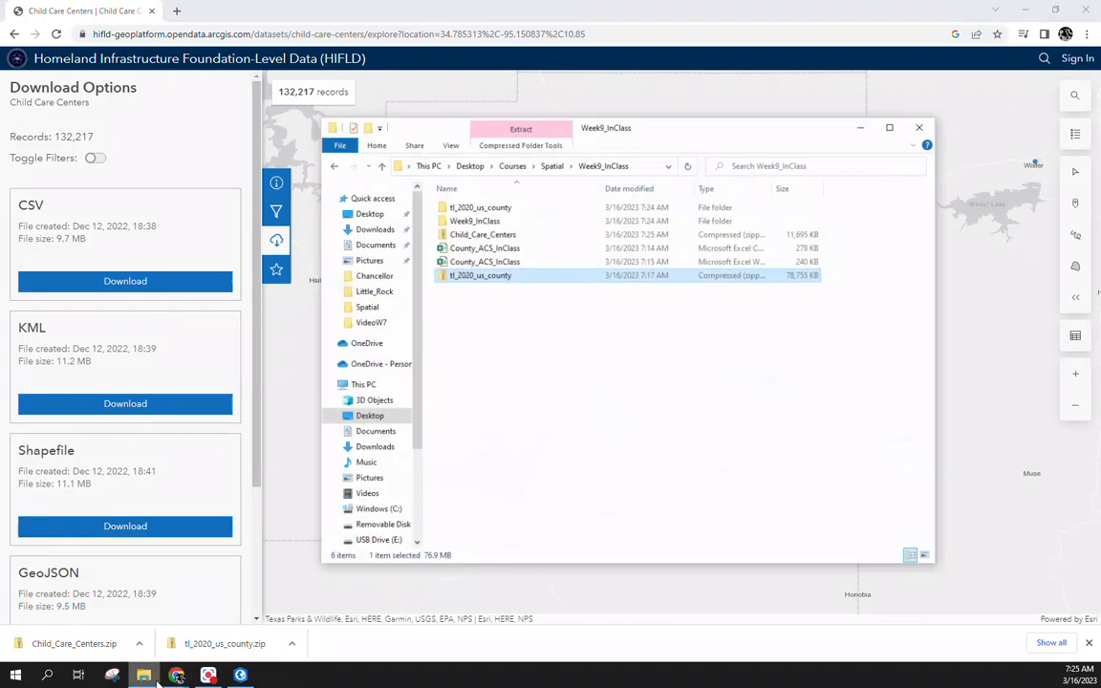
left_click(481, 229)
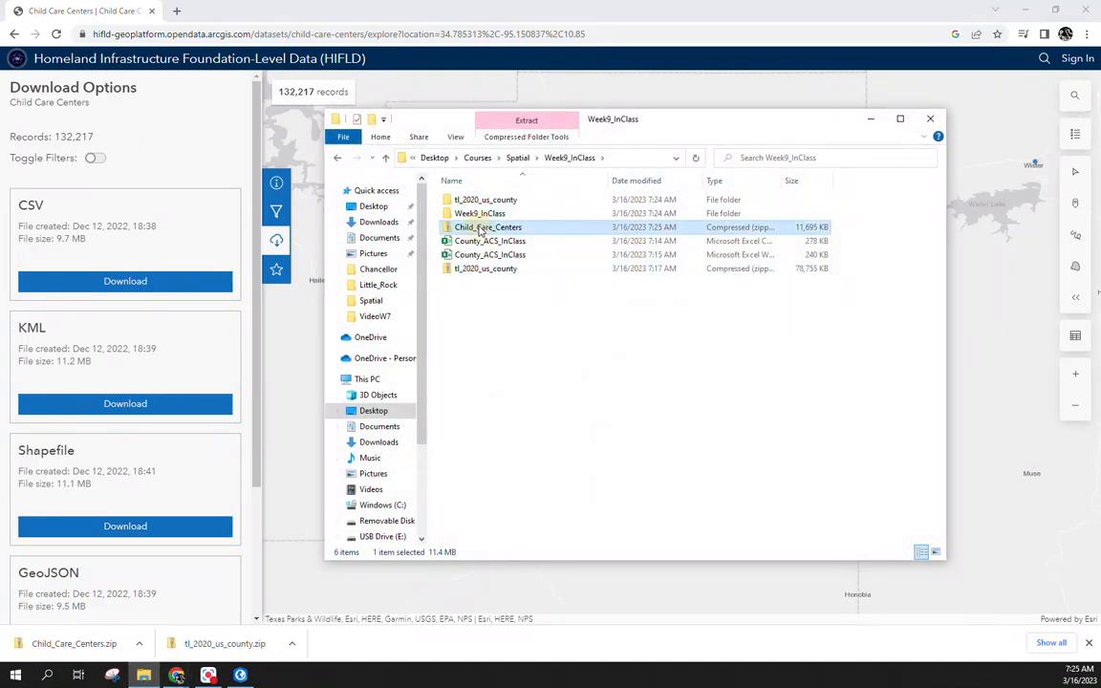
right_click(481, 230)
left_click(659, 287)
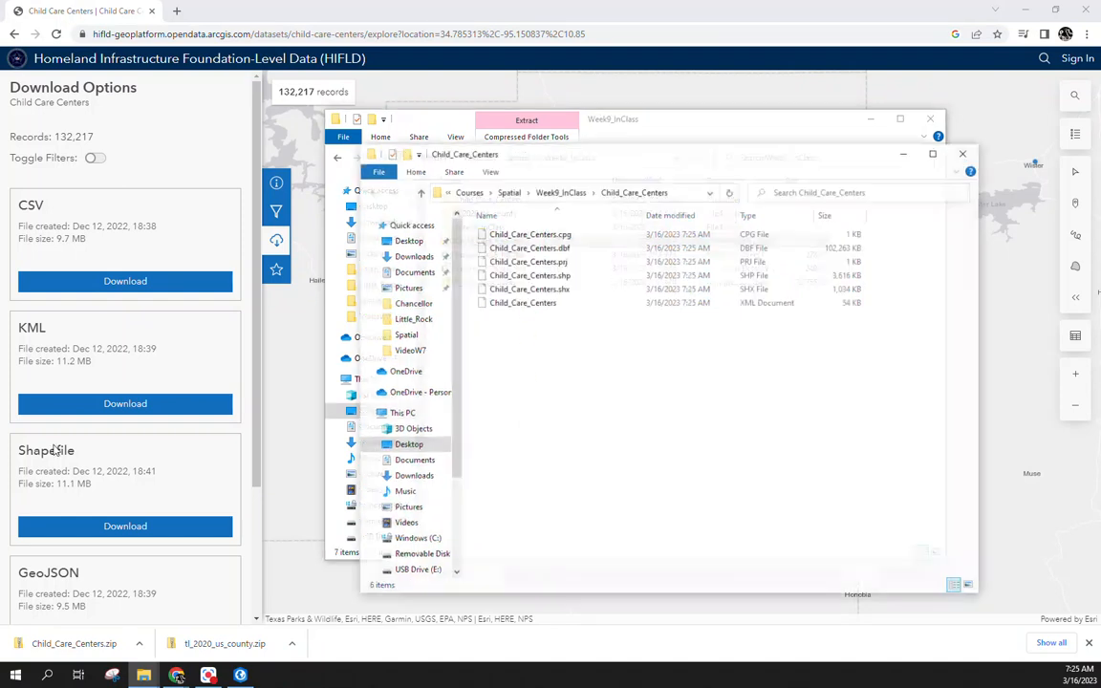
left_click(803, 7)
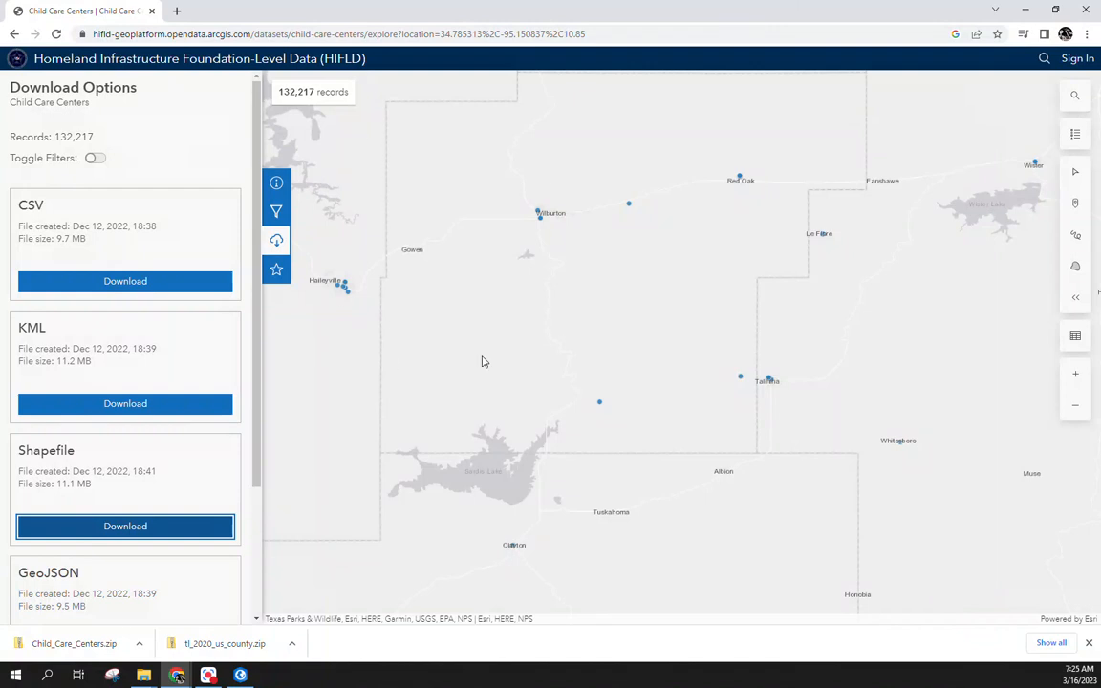
left_click(1094, 7)
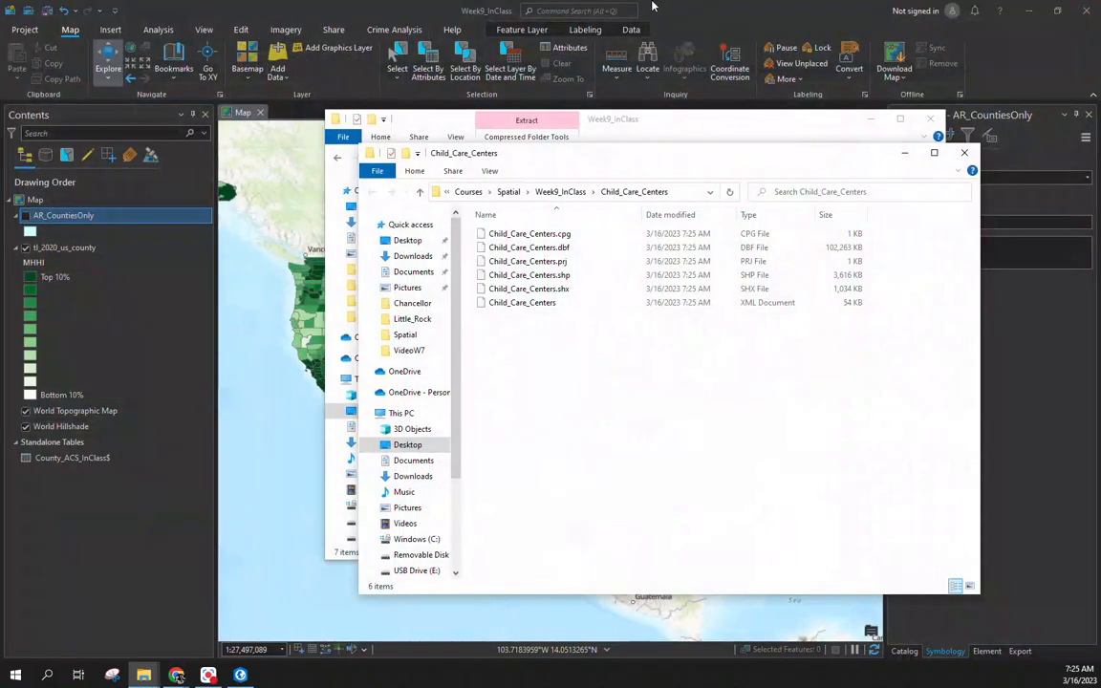
Return to ArcGIS Pro and add the Child_Care_Centers shapefile from Week9_InClass to the map, then look over its coverage
left_click(86, 31)
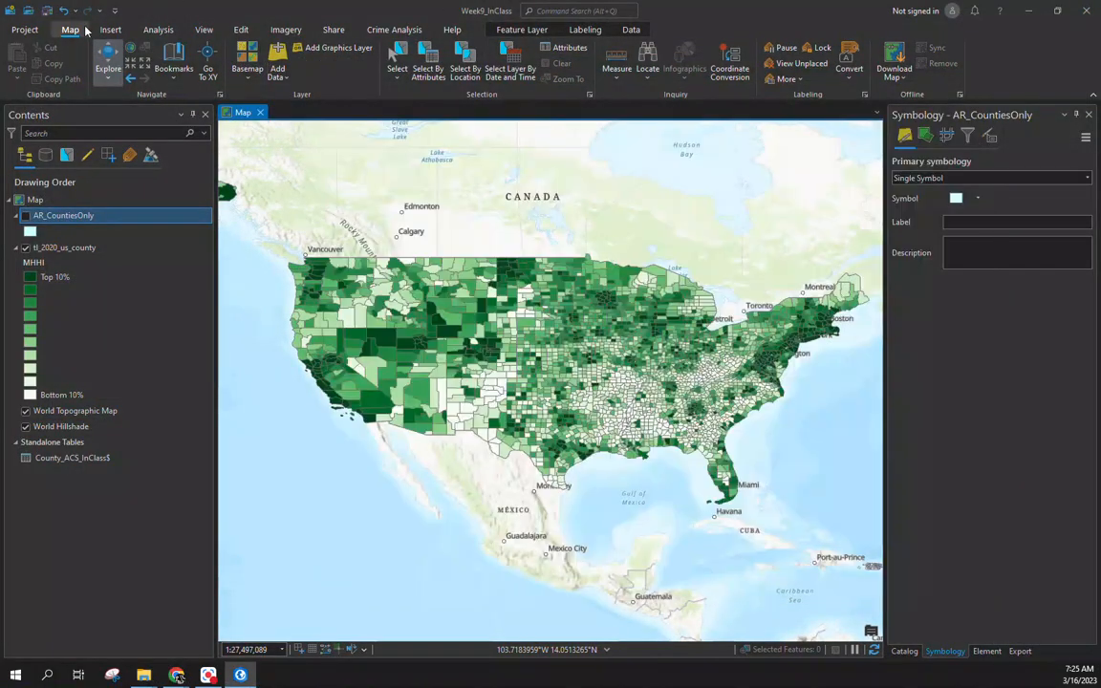
left_click(281, 65)
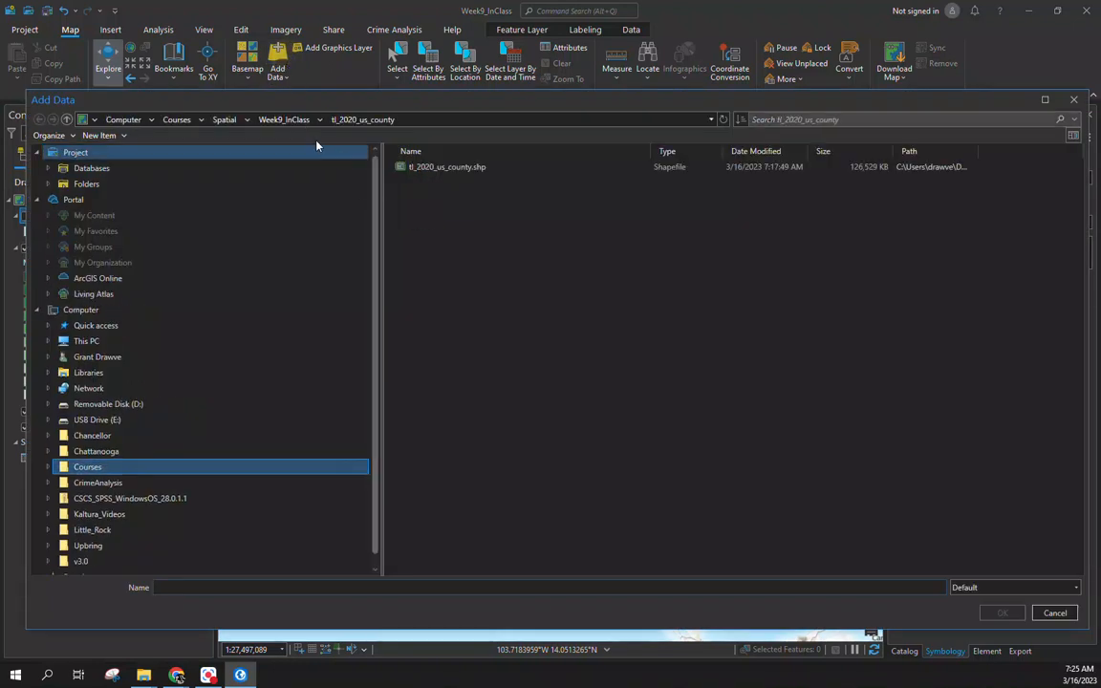
left_click(287, 121)
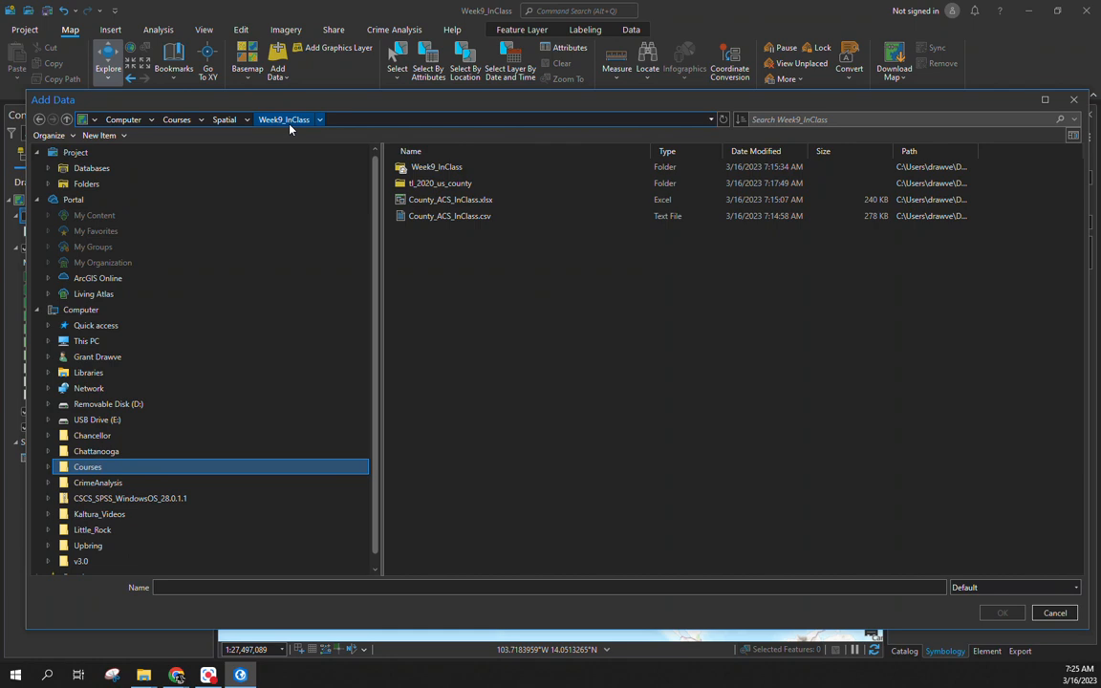
double_click(442, 182)
double_click(443, 168)
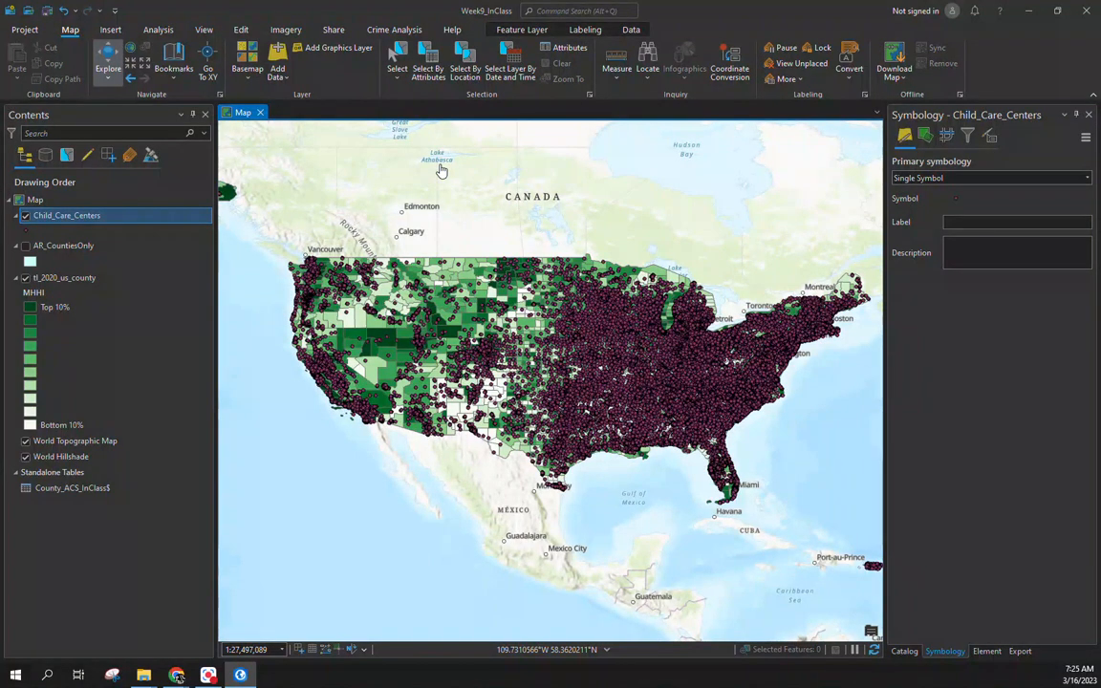
left_click_drag(377, 391, 655, 475)
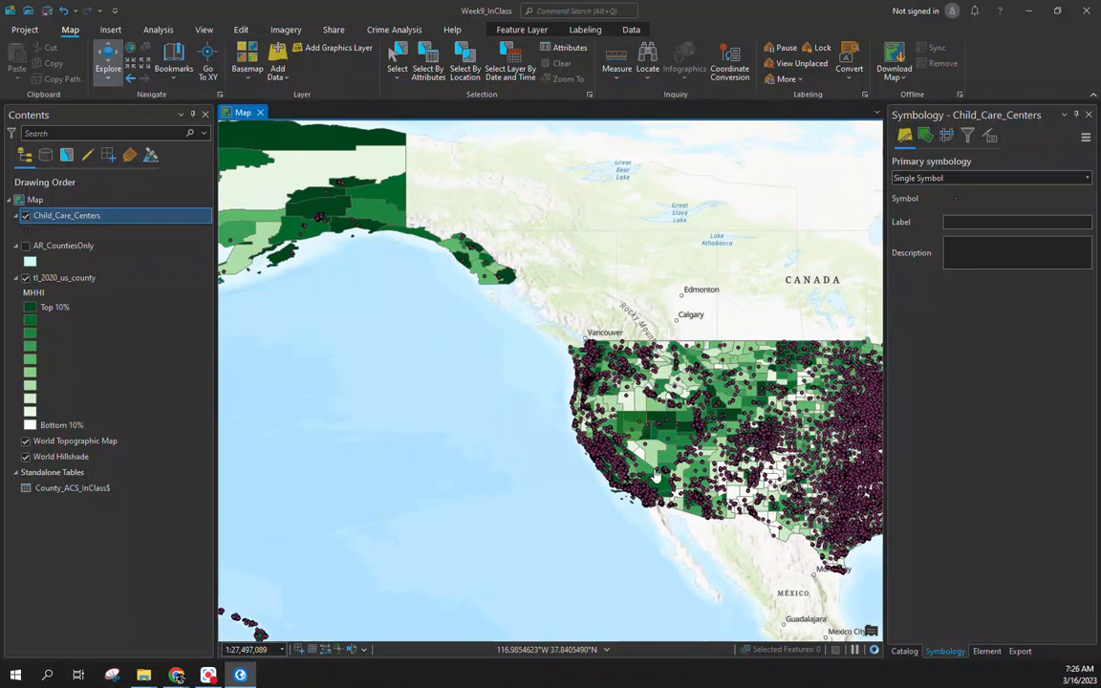
left_click_drag(558, 467, 273, 339)
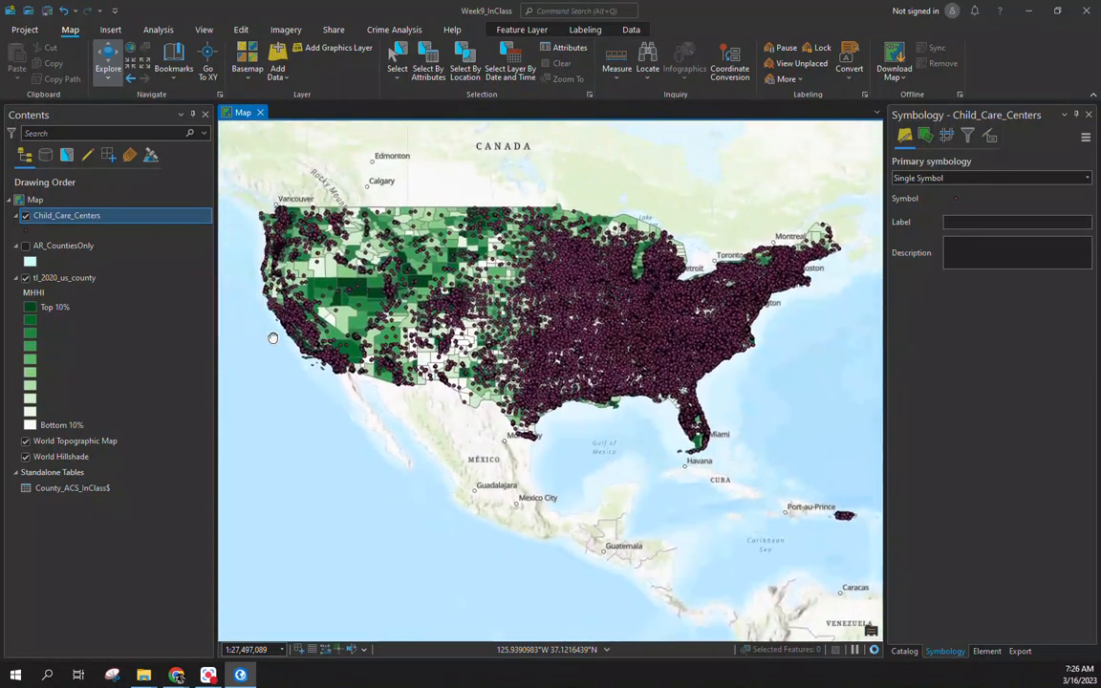
Examine the child care center points against the county income shading, up close around Utah and across the country
scroll(547, 319, "up", 2)
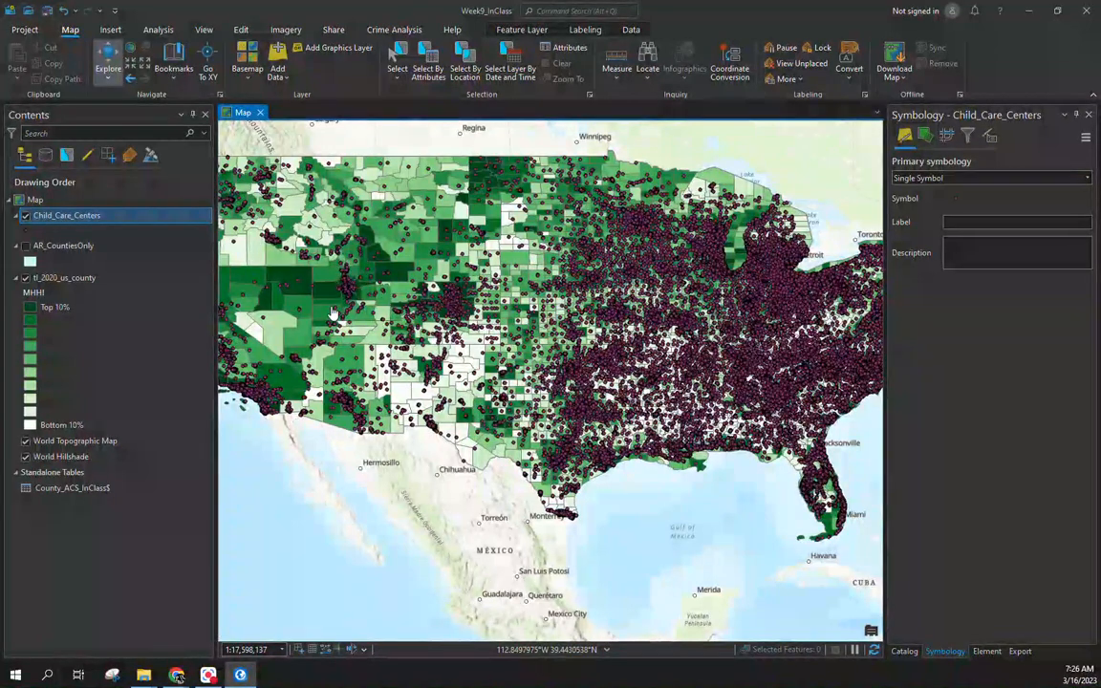
scroll(332, 314, "up", 5)
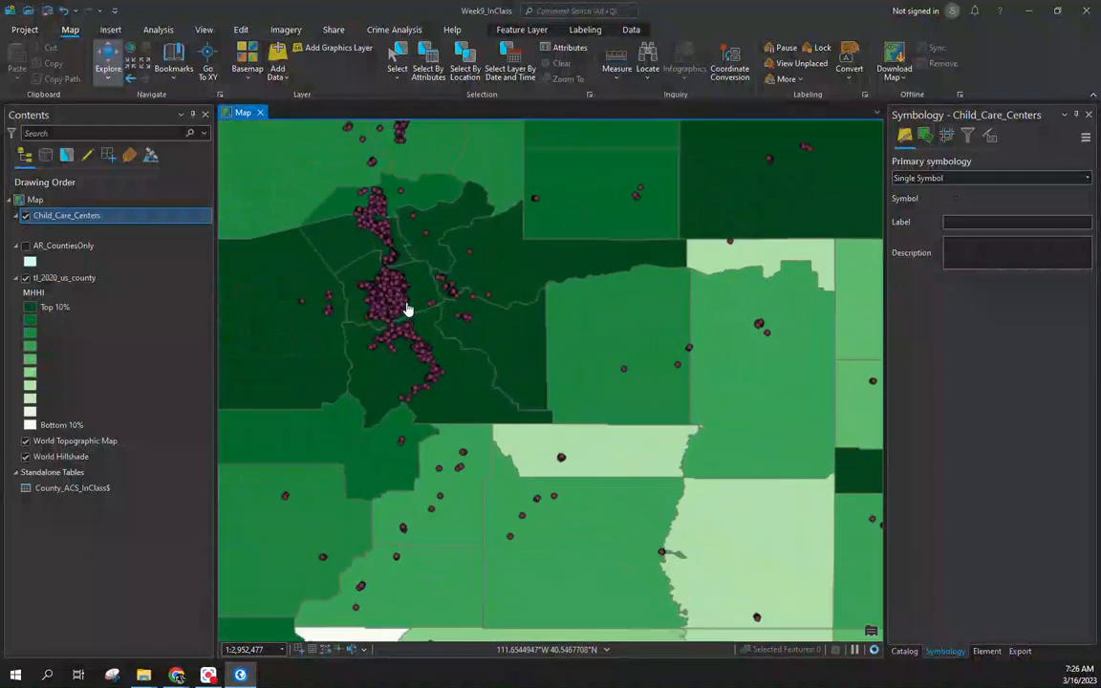
scroll(406, 308, "up", 3)
left_click_drag(352, 400, 491, 297)
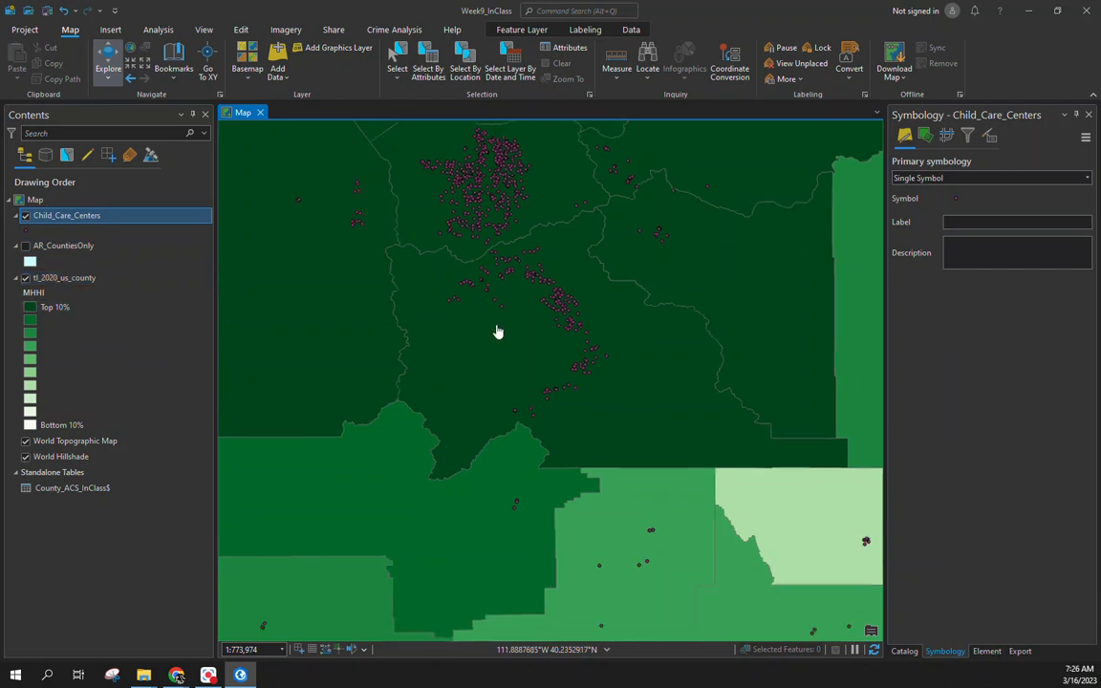
scroll(492, 330, "down", 5)
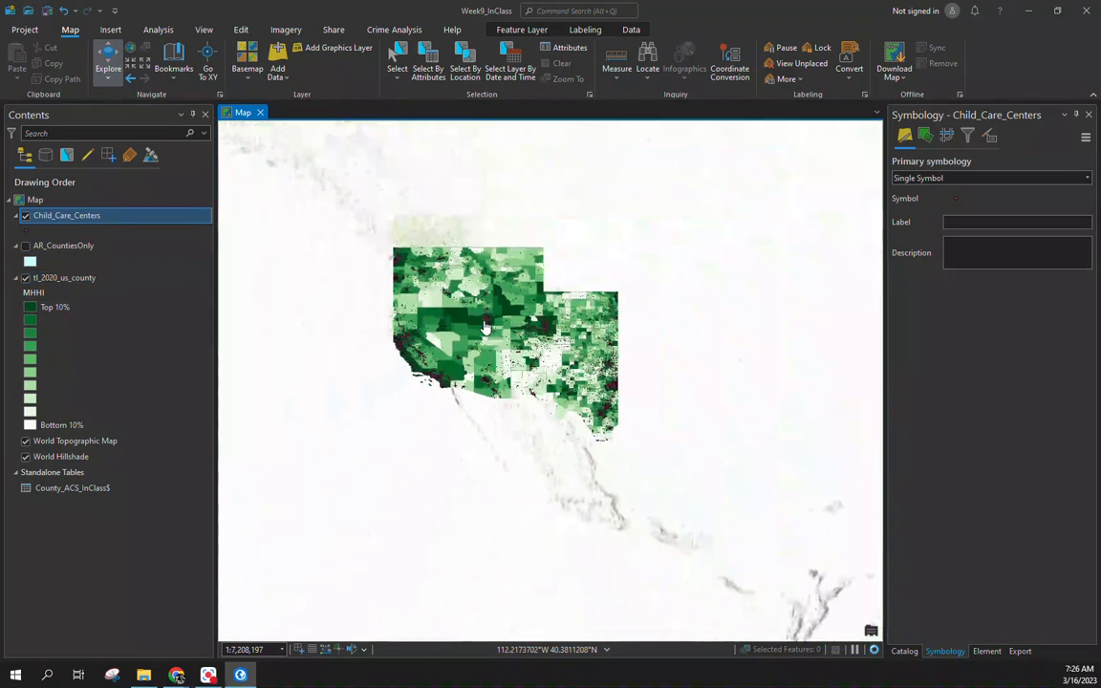
scroll(485, 326, "down", 1)
left_click_drag(543, 327, 501, 359)
scroll(569, 383, "up", 4)
Add a spatial join of Child_Care_Centers to the tl_2020_us_county layer, keeping all target features and using the Contains match option
left_click(58, 278)
right_click(54, 280)
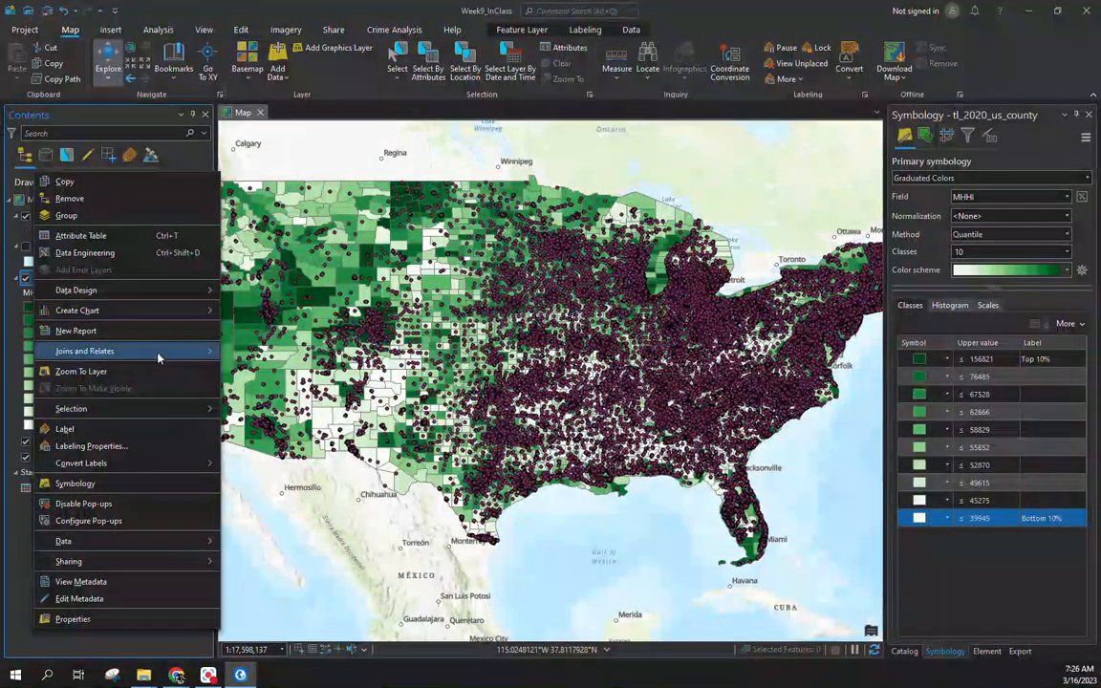
mouse_move(163, 358)
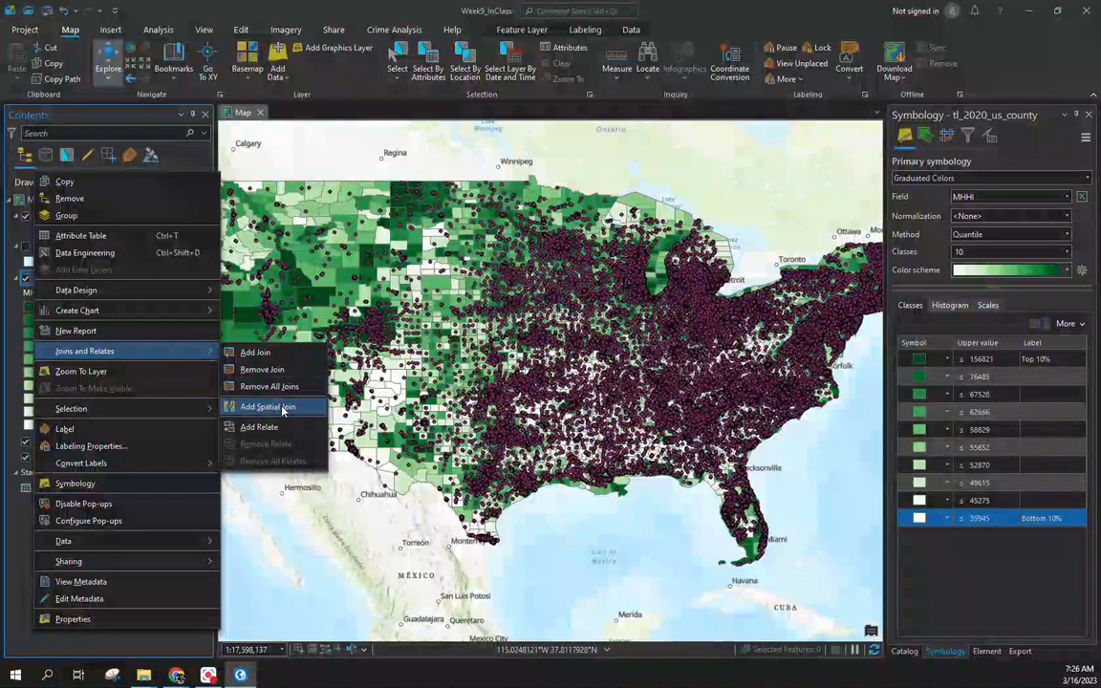
left_click(283, 408)
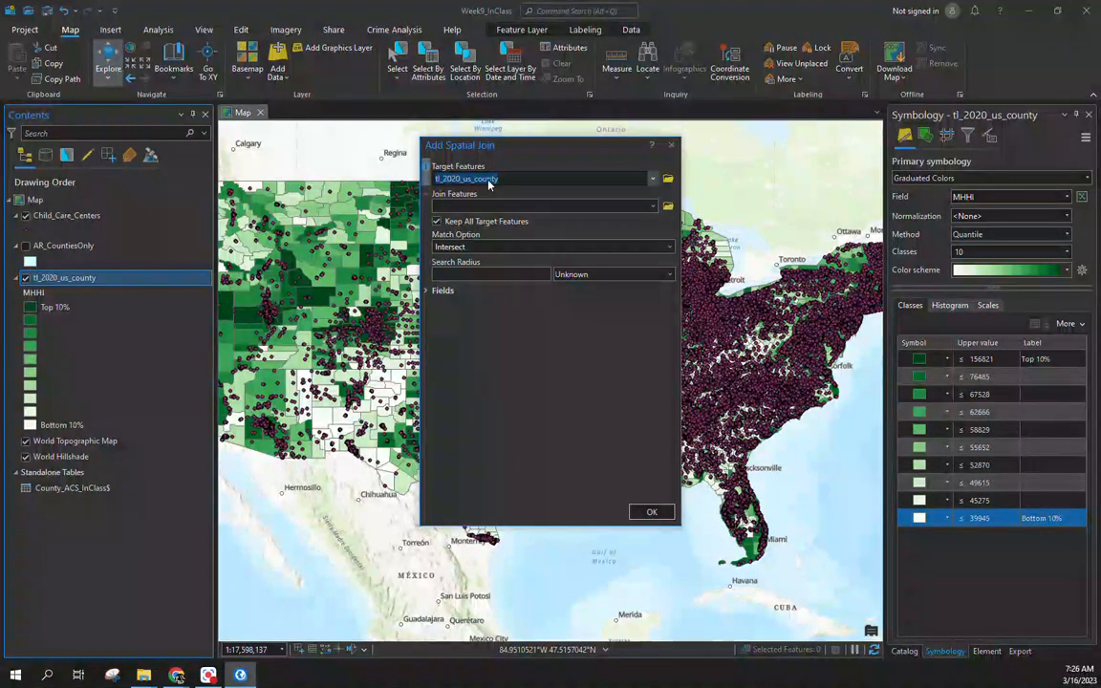
left_click(653, 205)
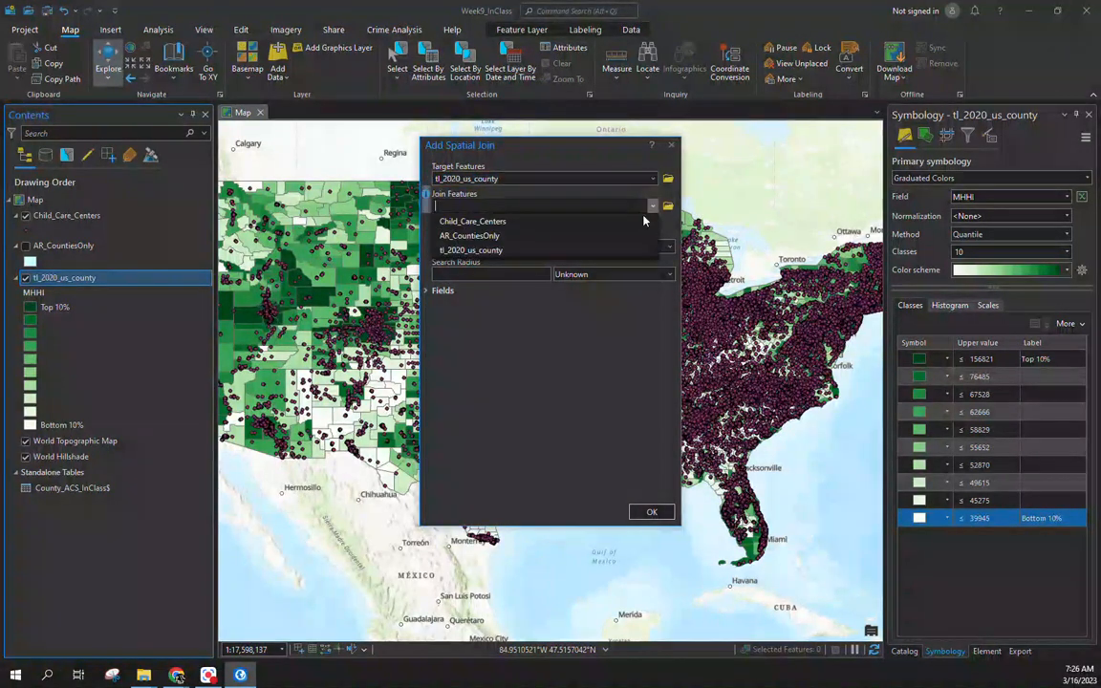
left_click(642, 222)
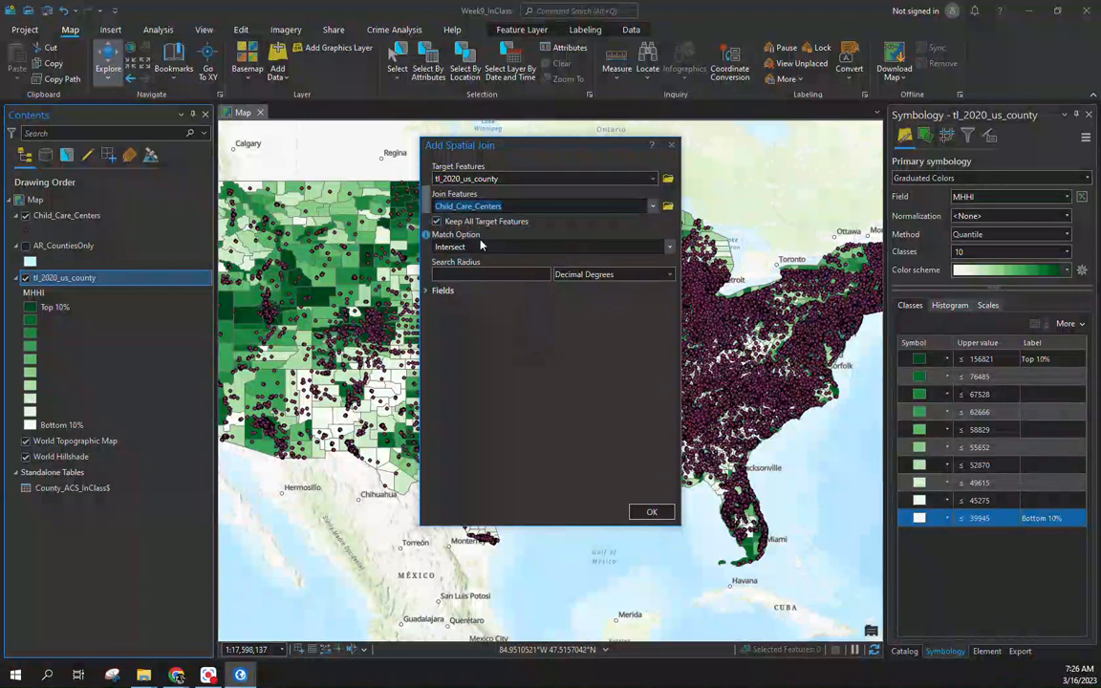
left_click(669, 248)
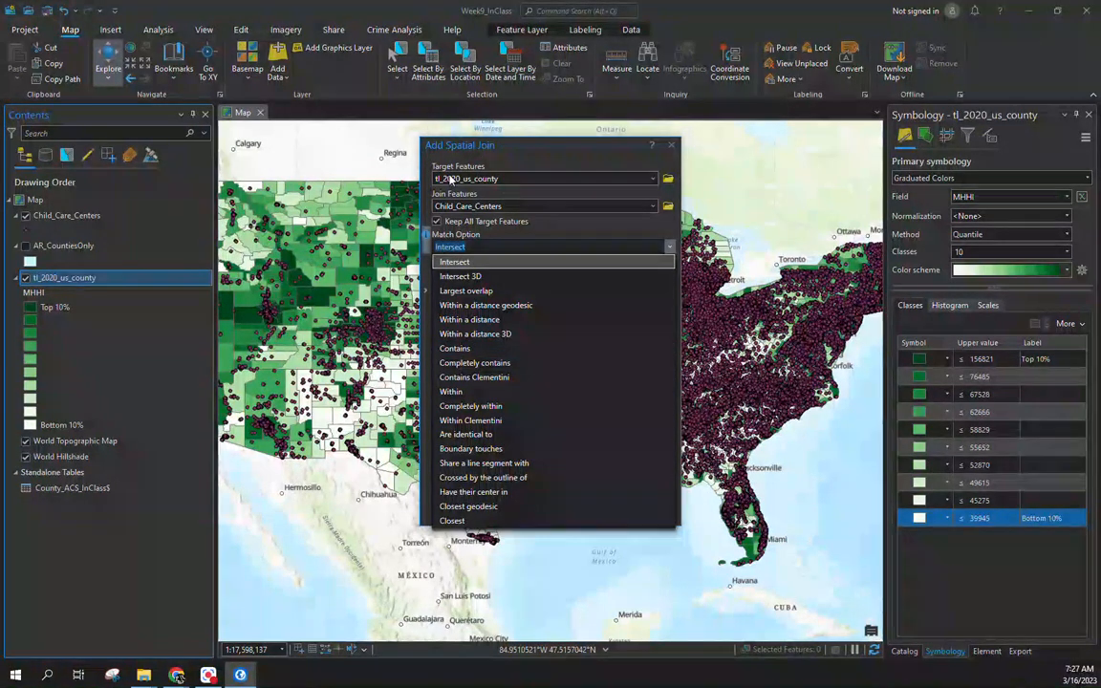
left_click(454, 348)
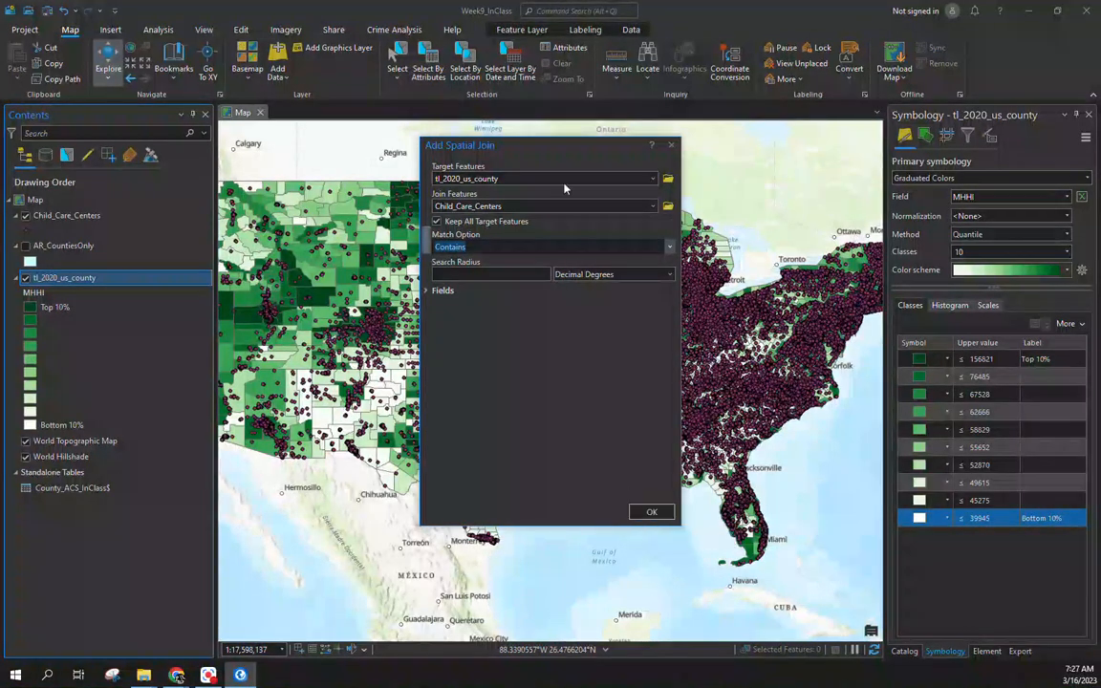
left_click(427, 290)
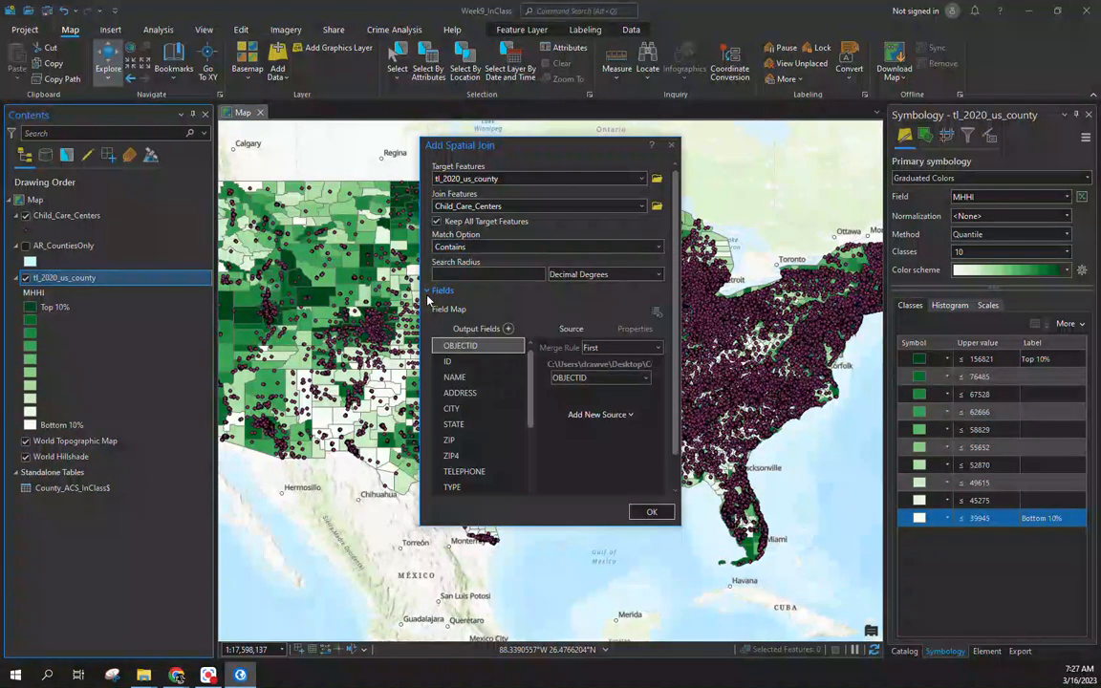
left_click(427, 289)
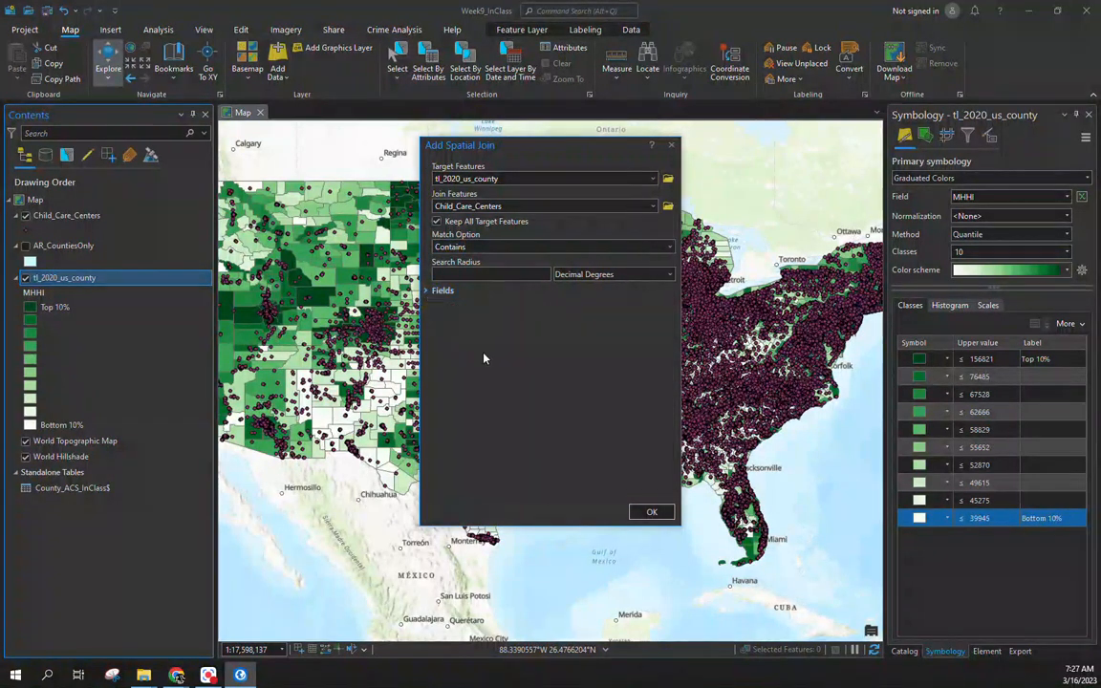
left_click(651, 513)
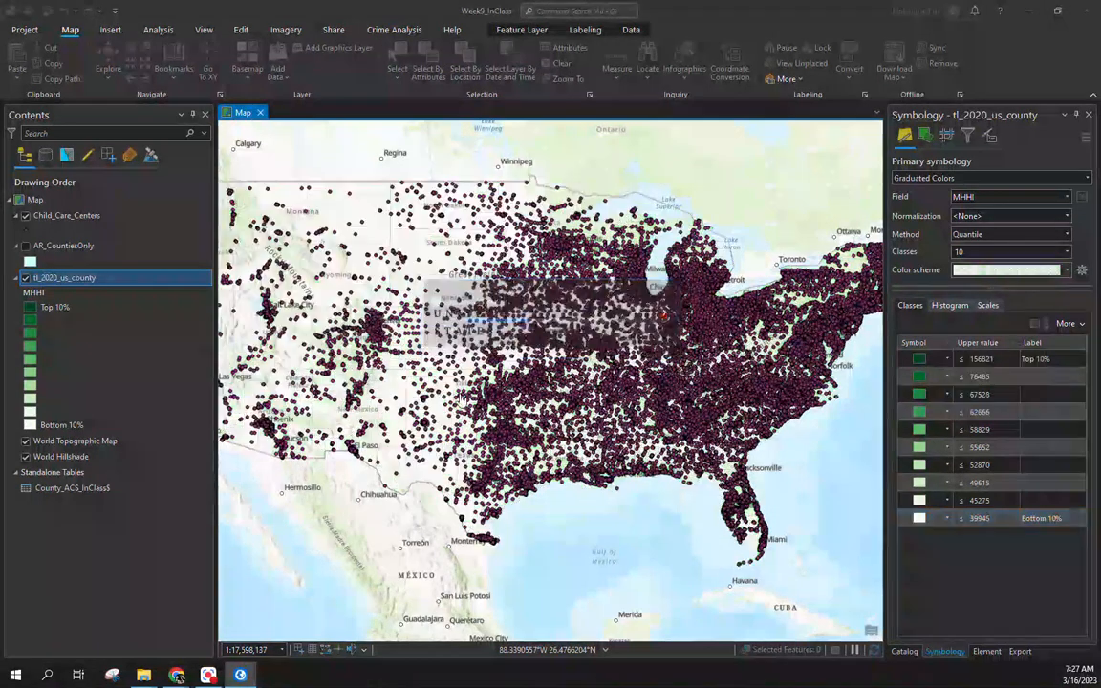
Open the tl_2020_us_county attribute table and look over the fields added by the spatial join
left_click(55, 282)
right_click(56, 282)
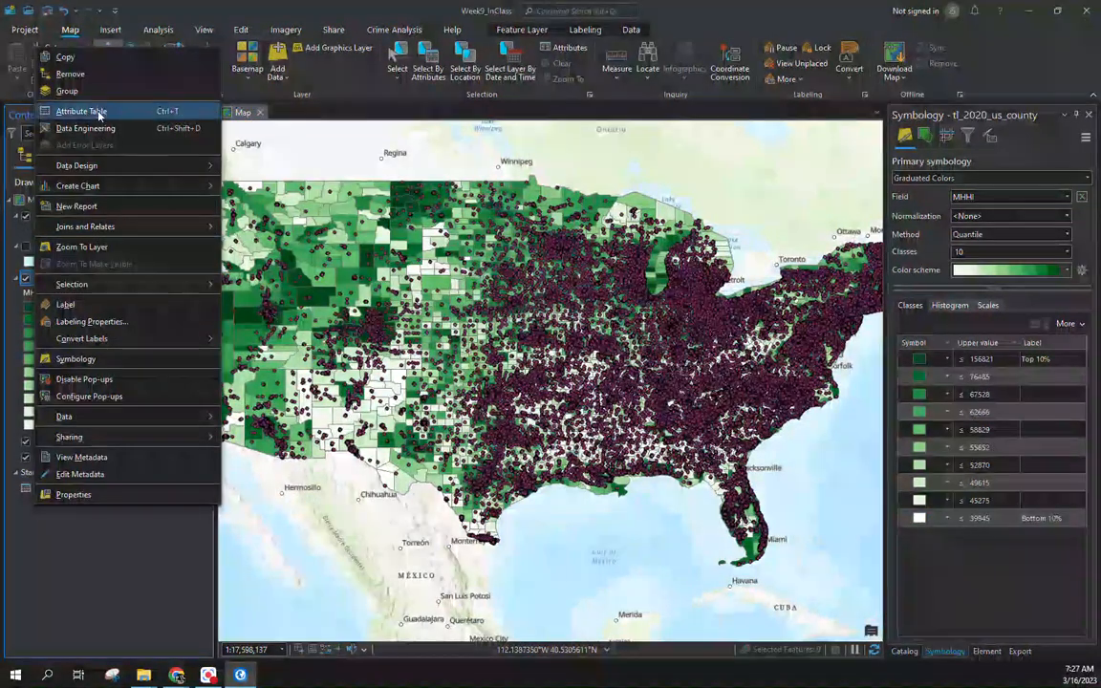
left_click(96, 113)
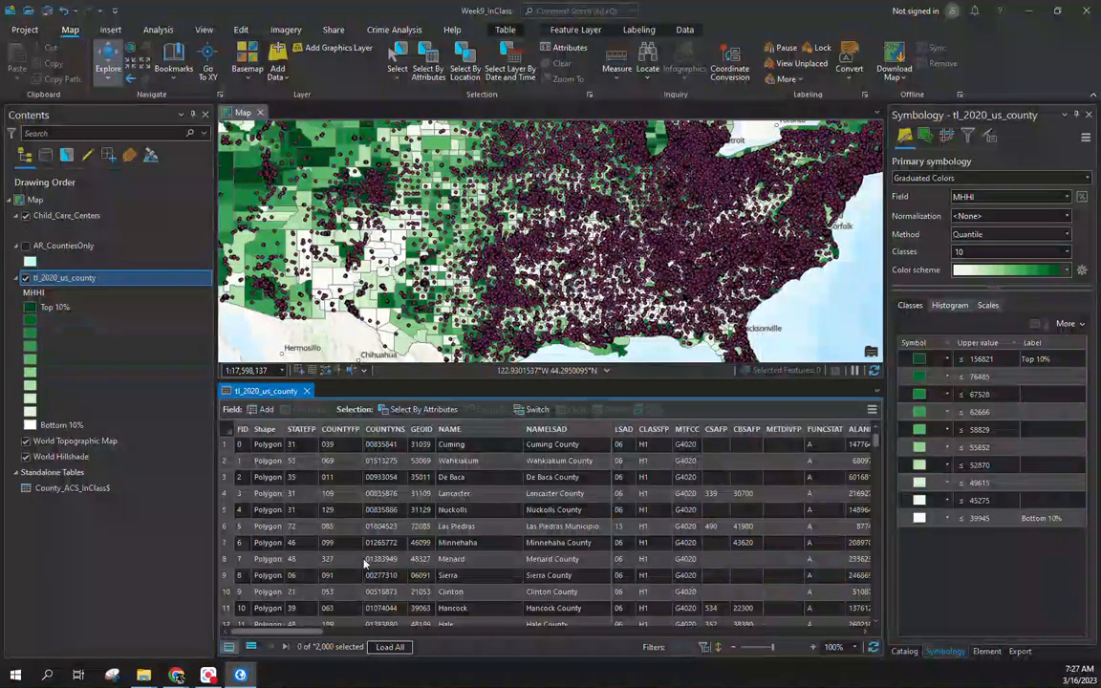
left_click_drag(292, 632, 844, 627)
left_click_drag(845, 631, 551, 630)
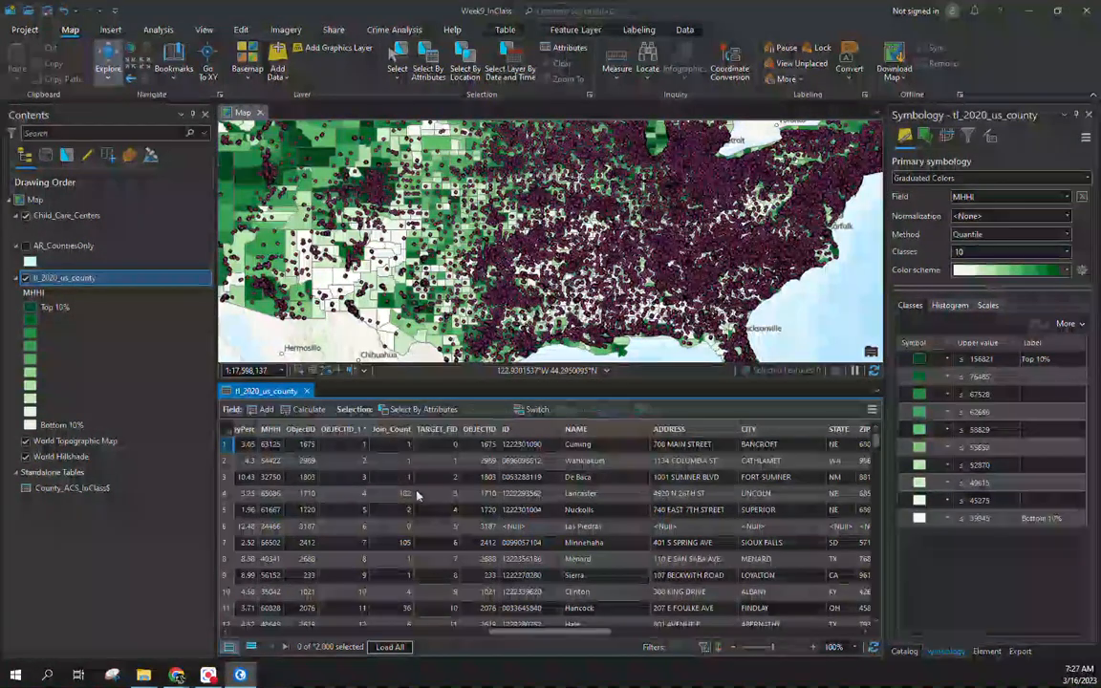
left_click_drag(540, 638, 530, 608)
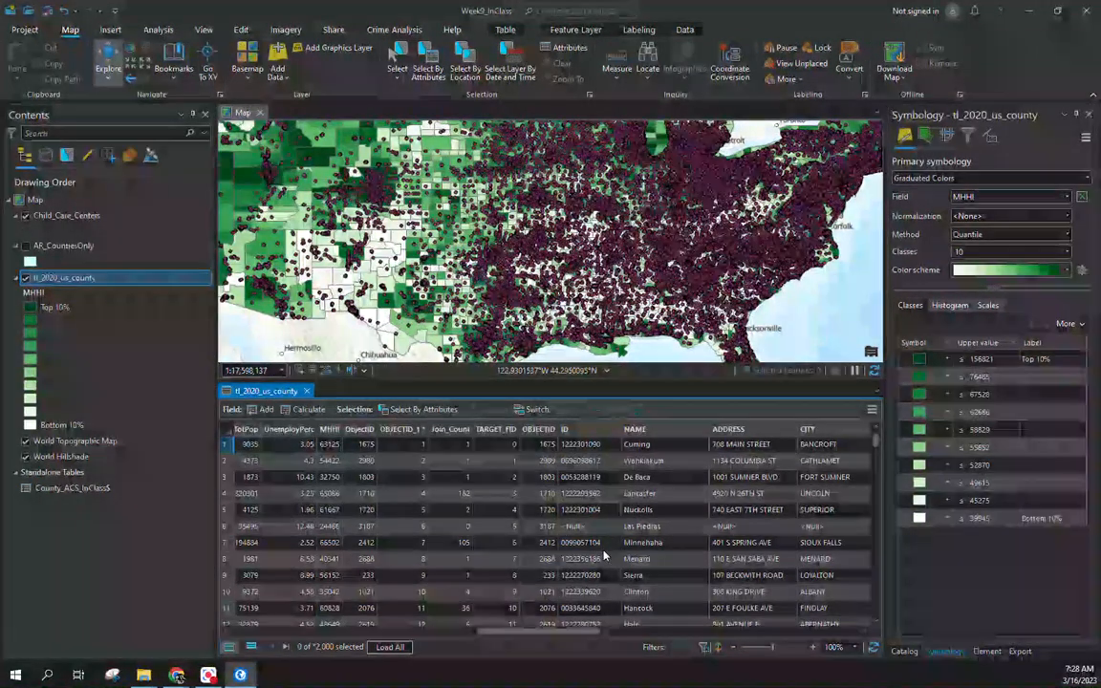
left_click_drag(551, 637, 530, 637)
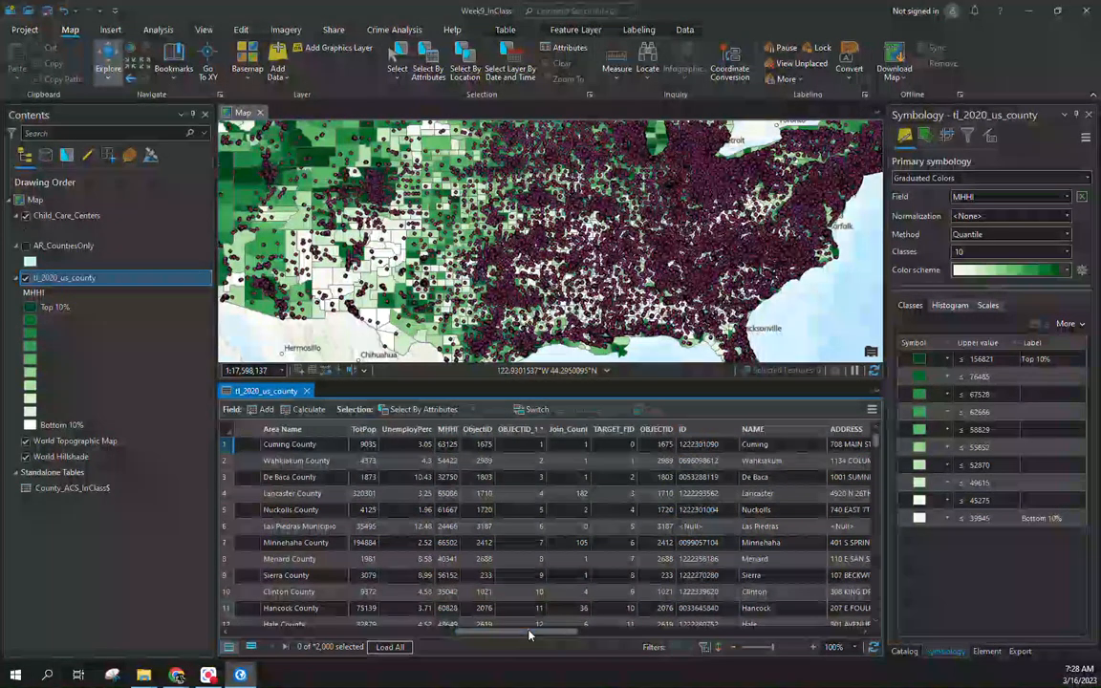
Highlight the Join_Count column and compare it with the joined child care center attributes beside it
right_click(569, 435)
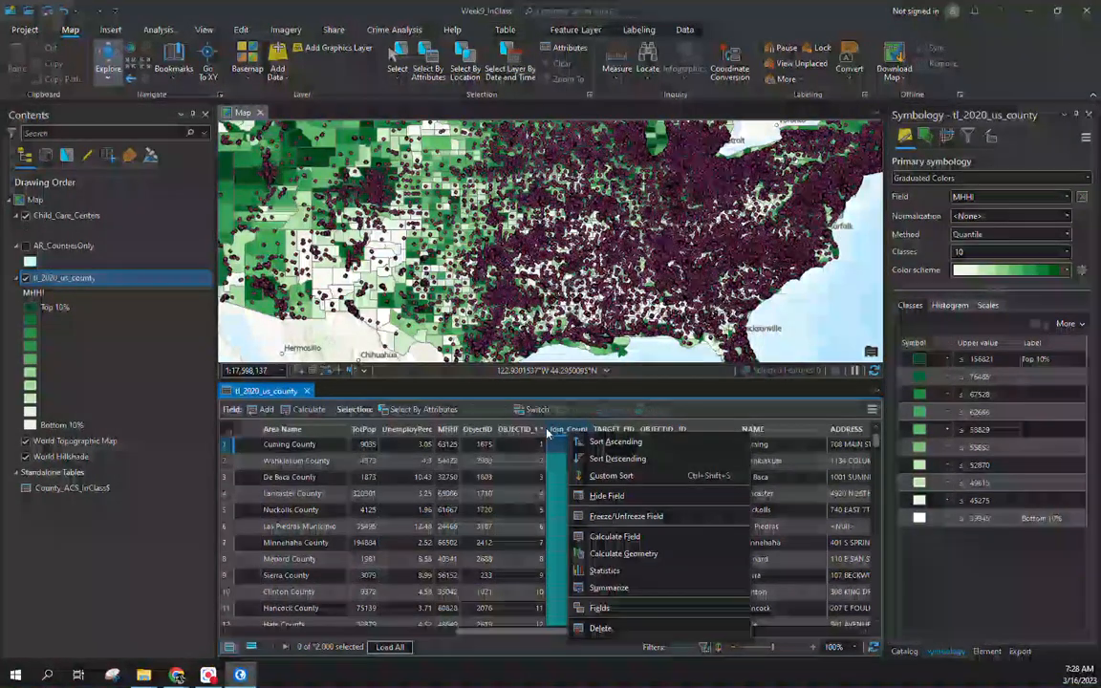
left_click(547, 430)
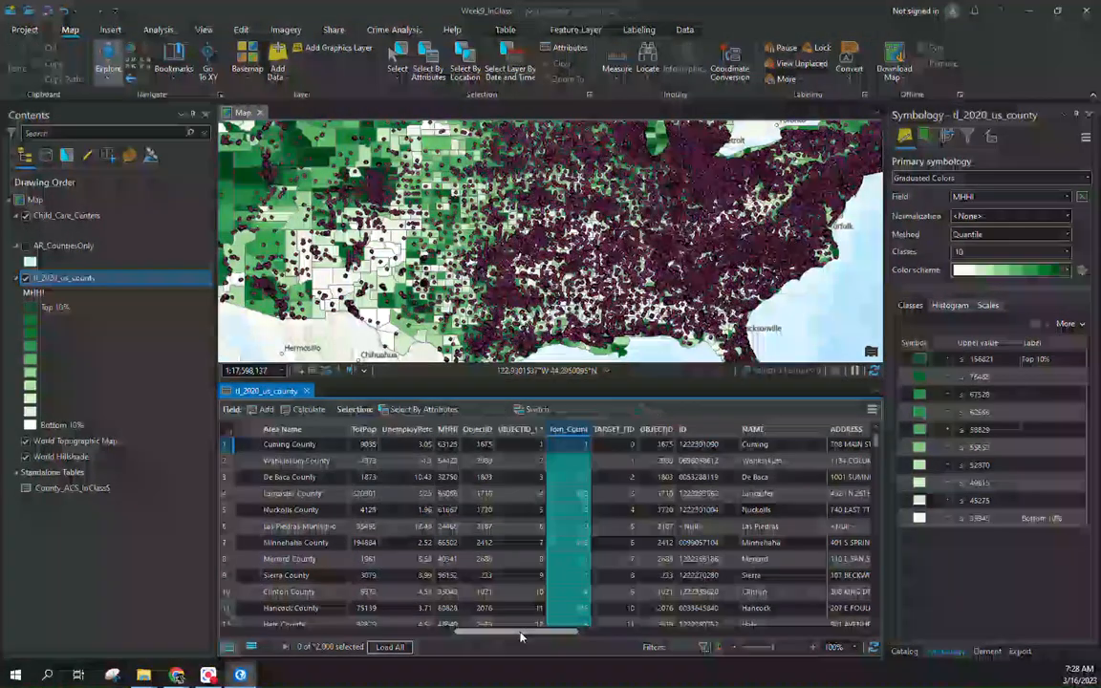
scroll(487, 567, "right", 3)
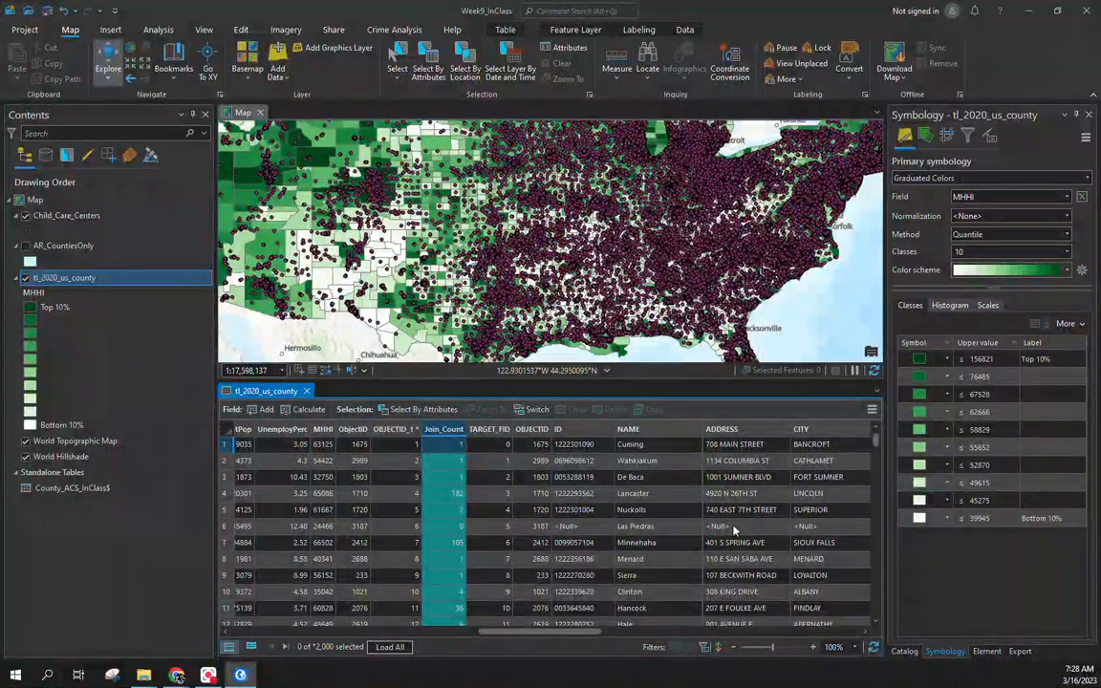
left_click_drag(560, 633, 590, 628)
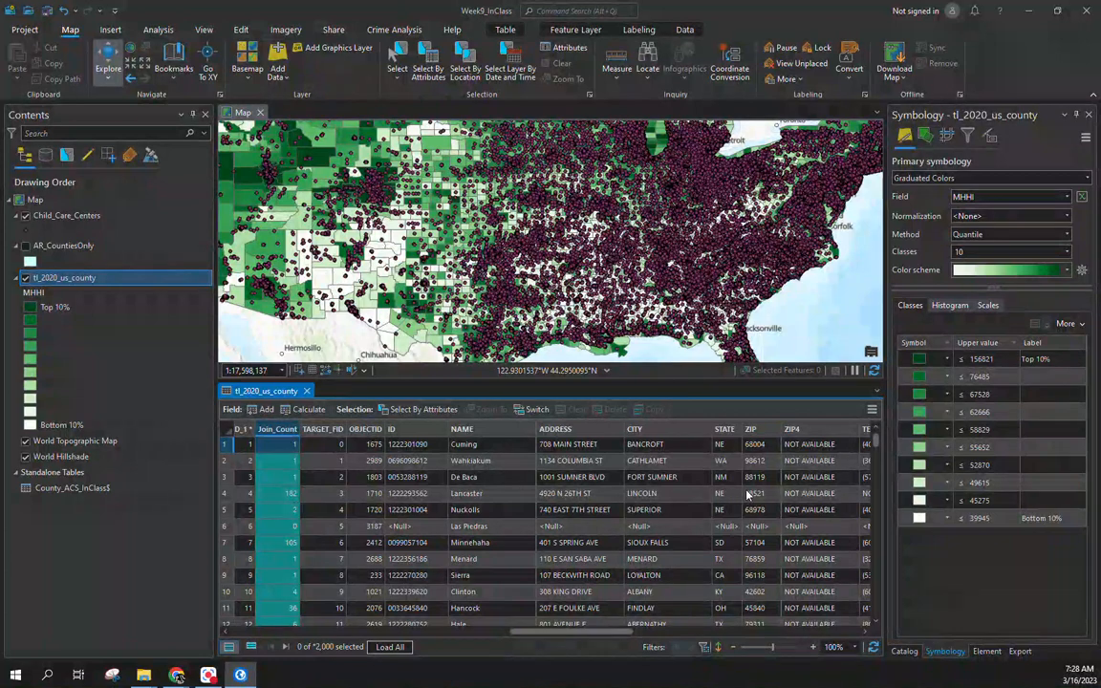
mouse_move(573, 632)
left_mouse_down()
mouse_move(812, 632)
mouse_move(554, 633)
left_mouse_up()
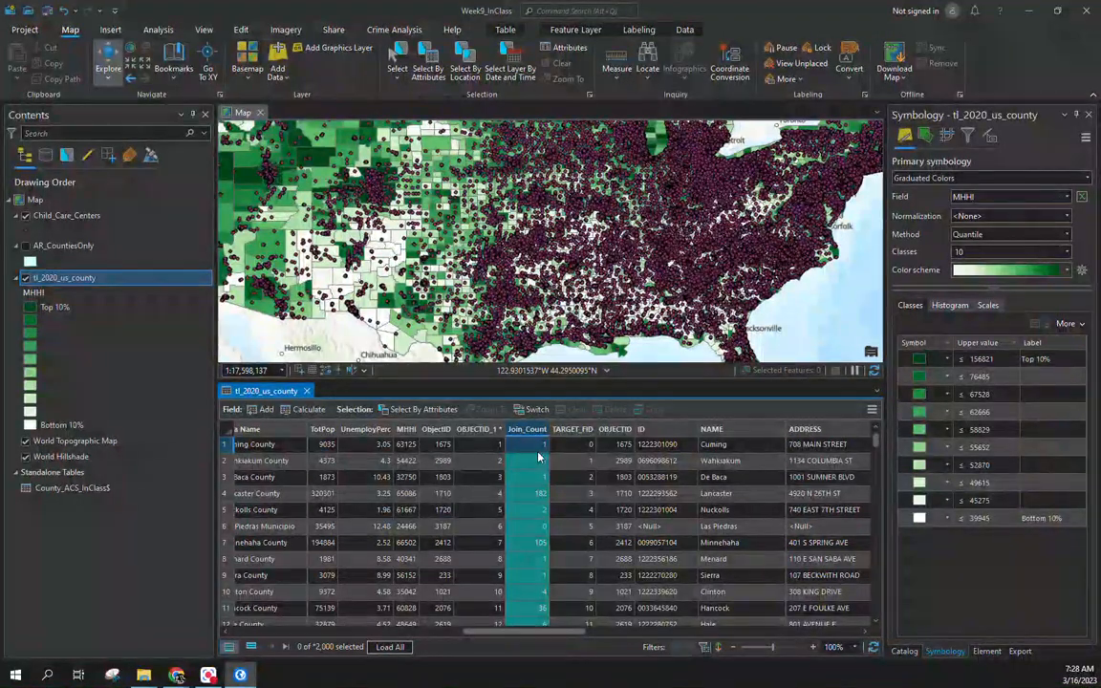
Sort the county table by Join_Count in descending order and select the Los Angeles County row to locate it on the map
double_click(537, 430)
double_click(537, 429)
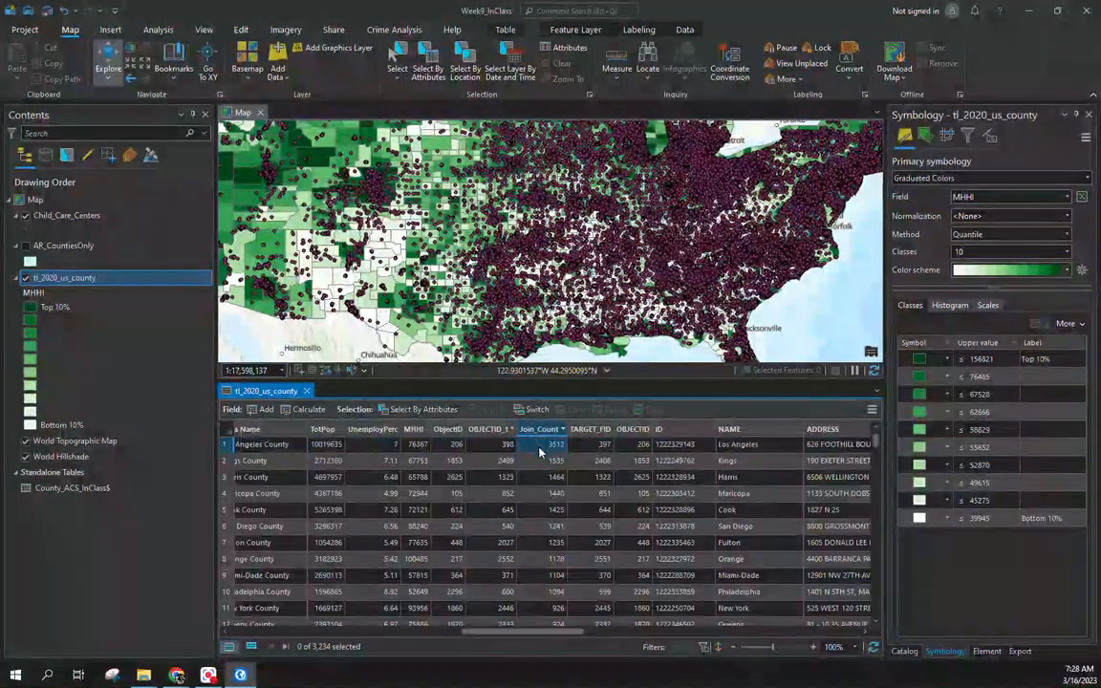
left_click(227, 445)
scroll(293, 316, "down", 2)
left_click_drag(256, 248, 433, 247)
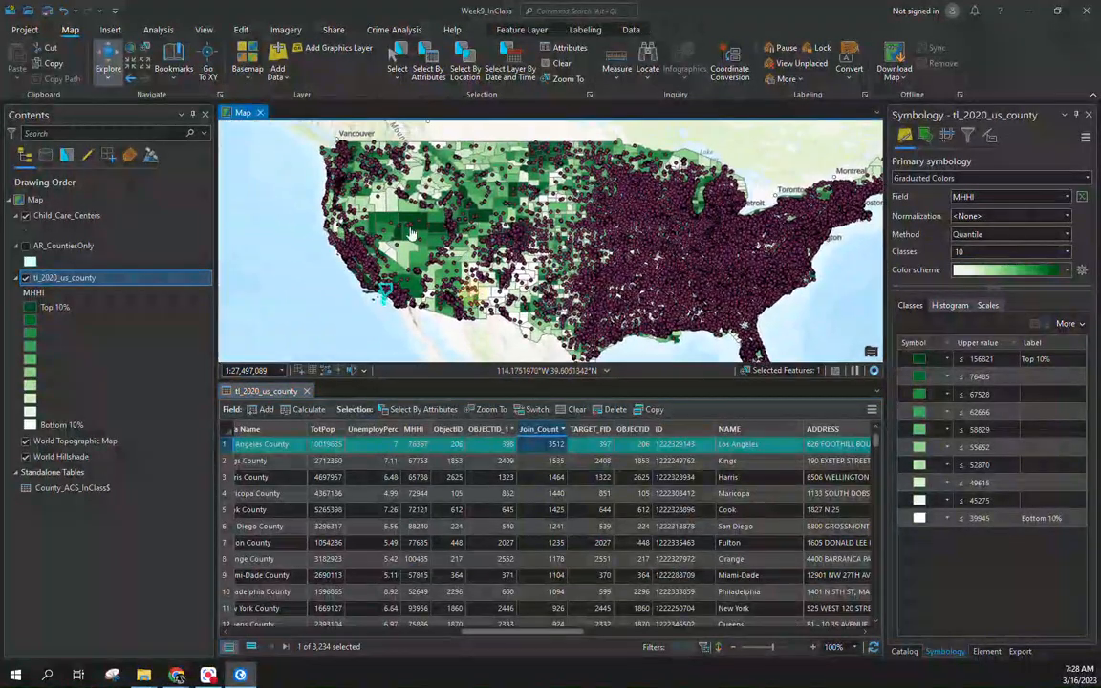
Hide the Child_Care_Centers layer and inspect the selected county on the map and its ACS fields in the table
left_click(26, 215)
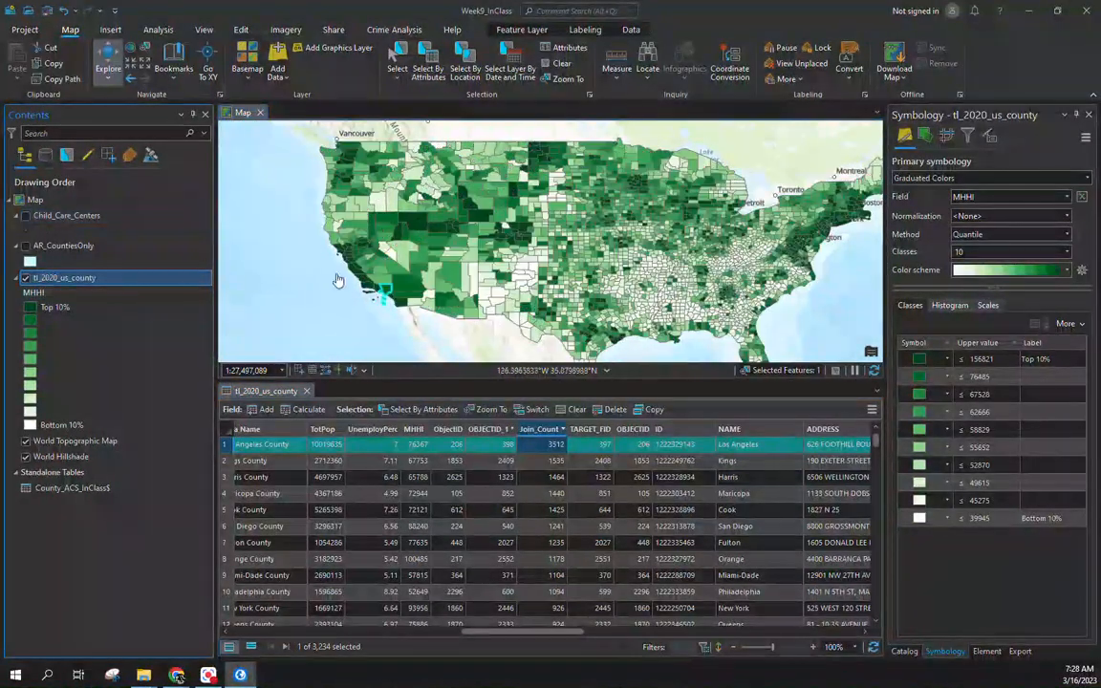
scroll(350, 281, "up", 4)
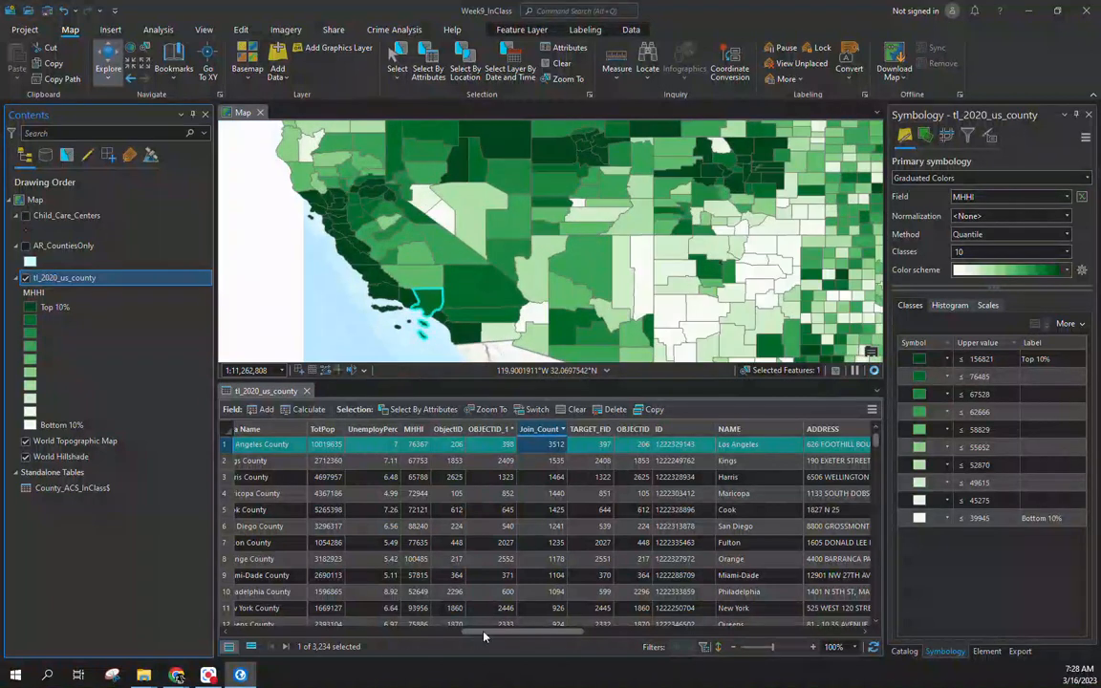
scroll(483, 563, "left", 5)
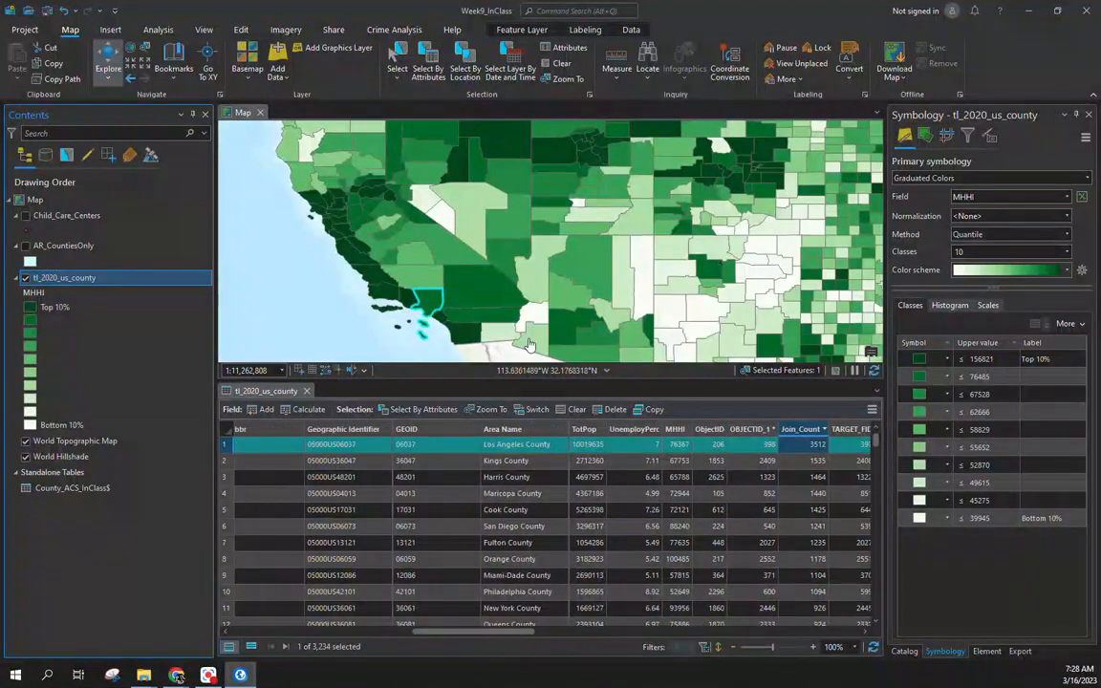
scroll(606, 288, "down", 4)
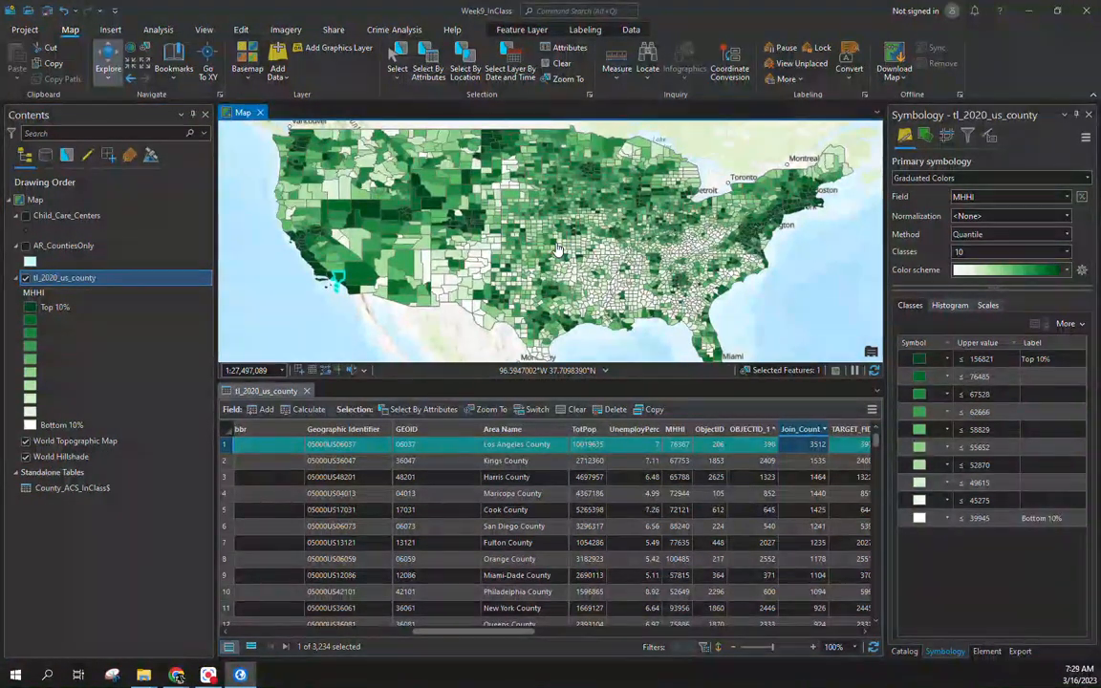
Clear the selection and symbolize the county layer by the Join_Count field, keeping graduated colors with ten quantile classes
left_click(564, 65)
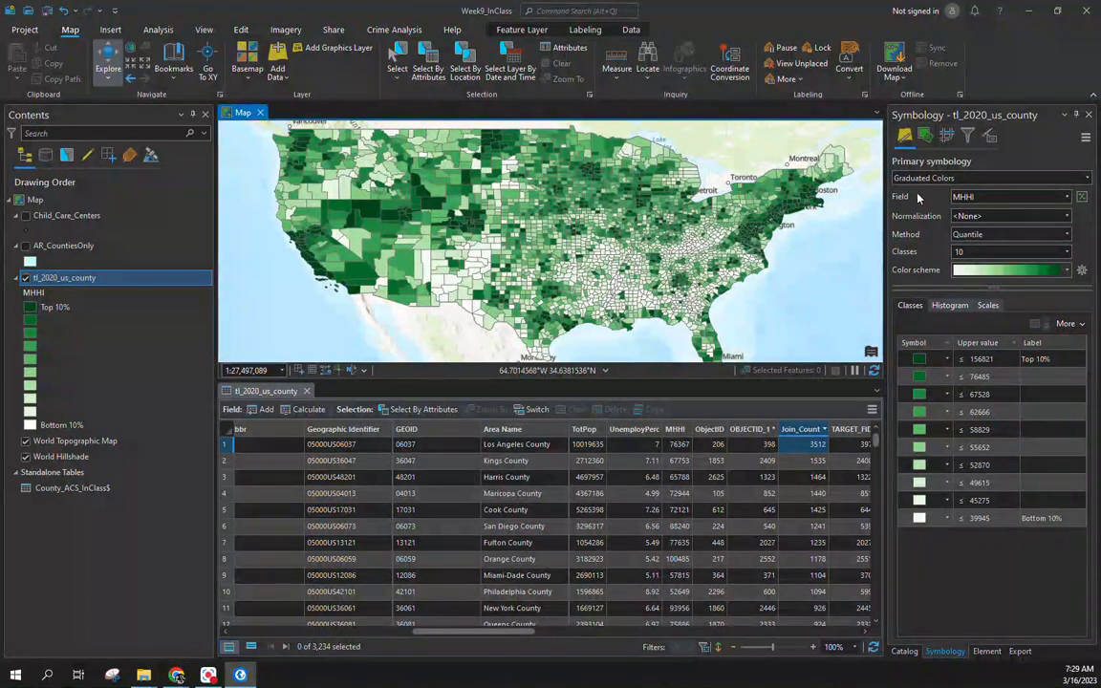
left_click(1066, 198)
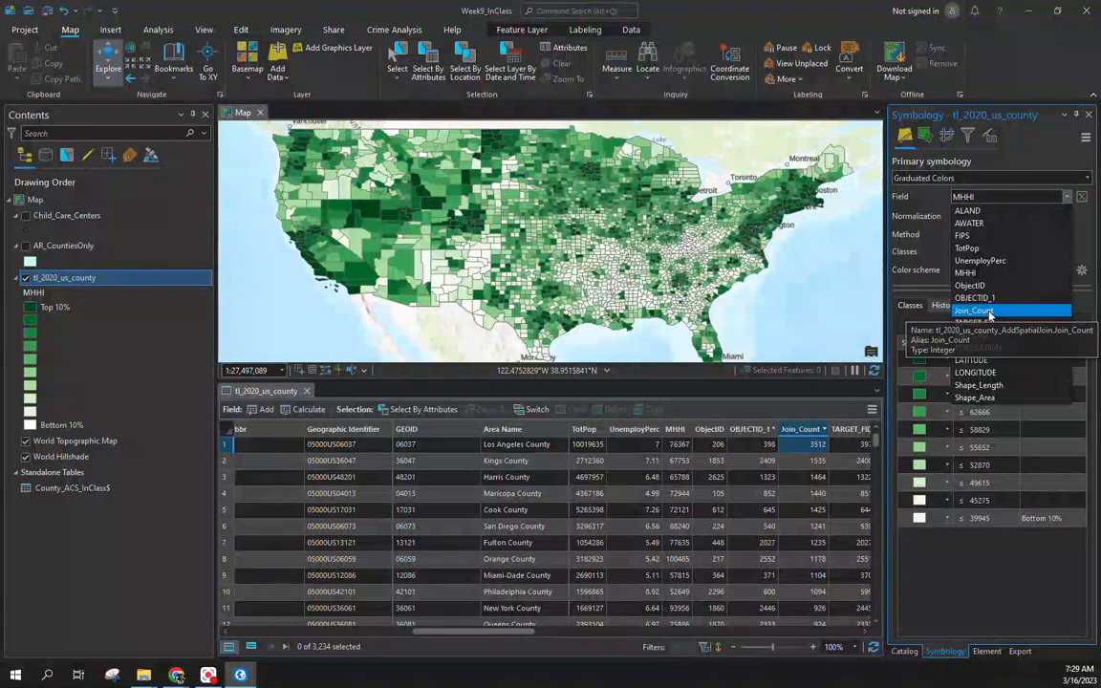
left_click(989, 314)
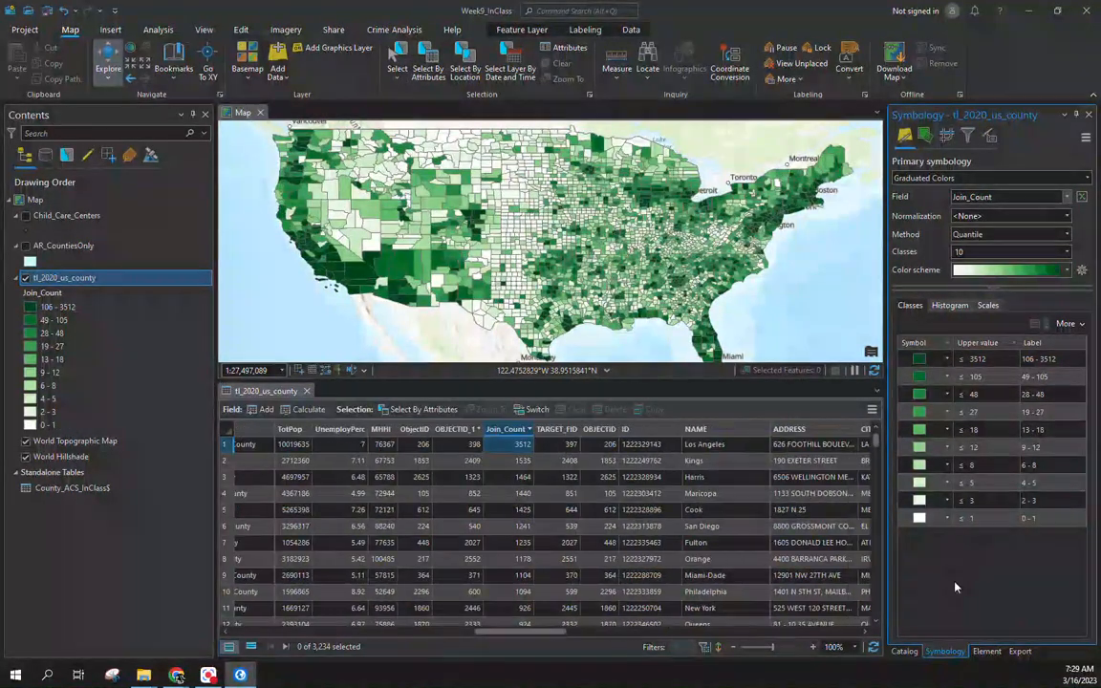
left_click(914, 500)
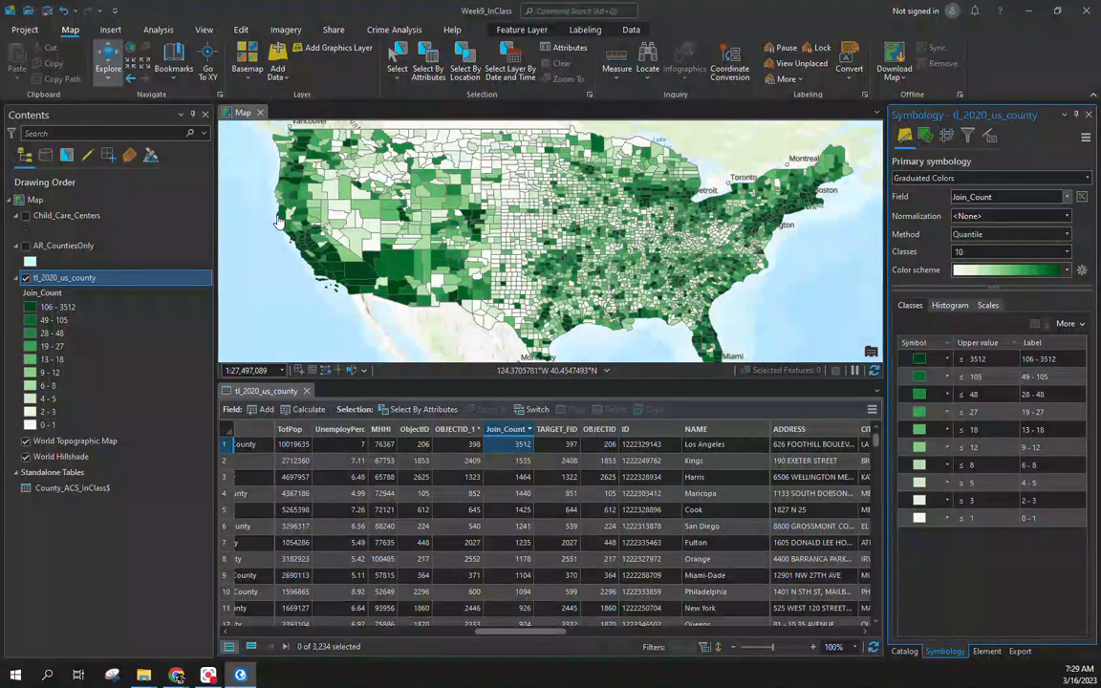
Set up a feature export of the tl_2020_us_county layer to the Week9_InClass folder as Counties_ACS_ChildCare
left_click_drag(516, 632, 836, 636)
right_click(67, 278)
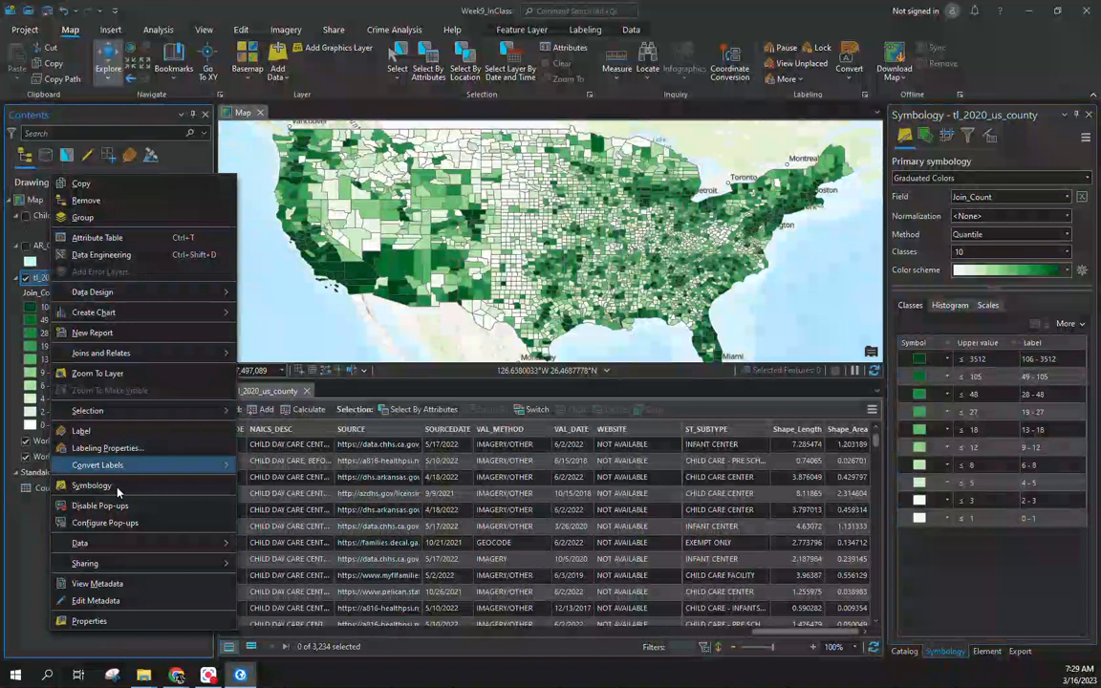
mouse_move(123, 550)
left_click(311, 551)
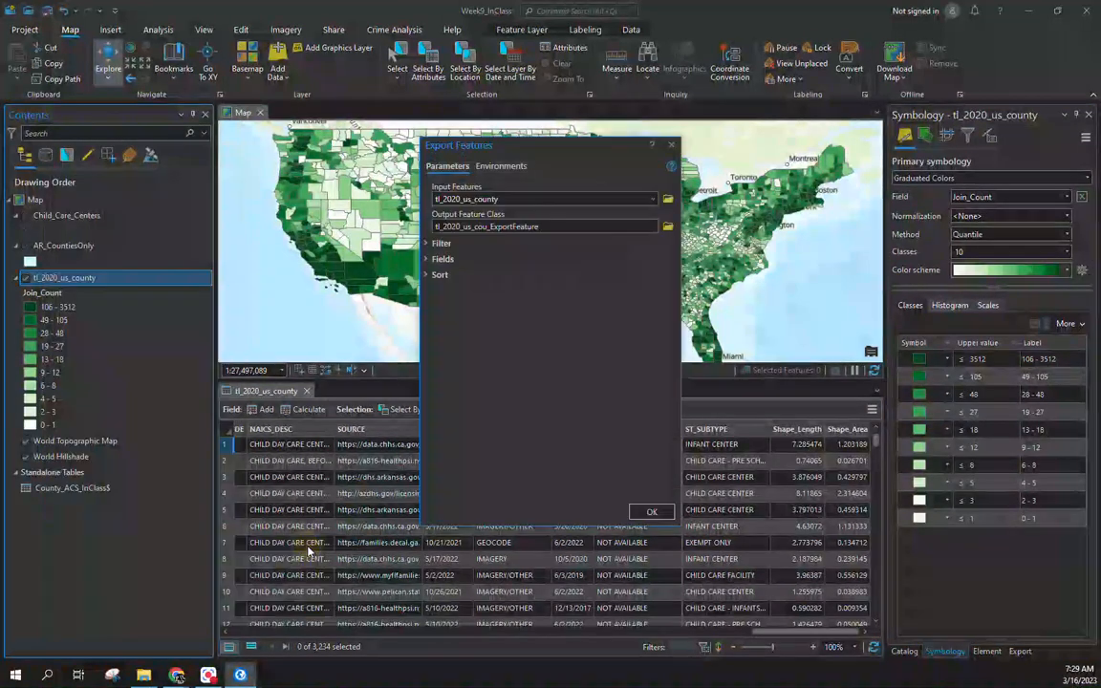
left_click(669, 228)
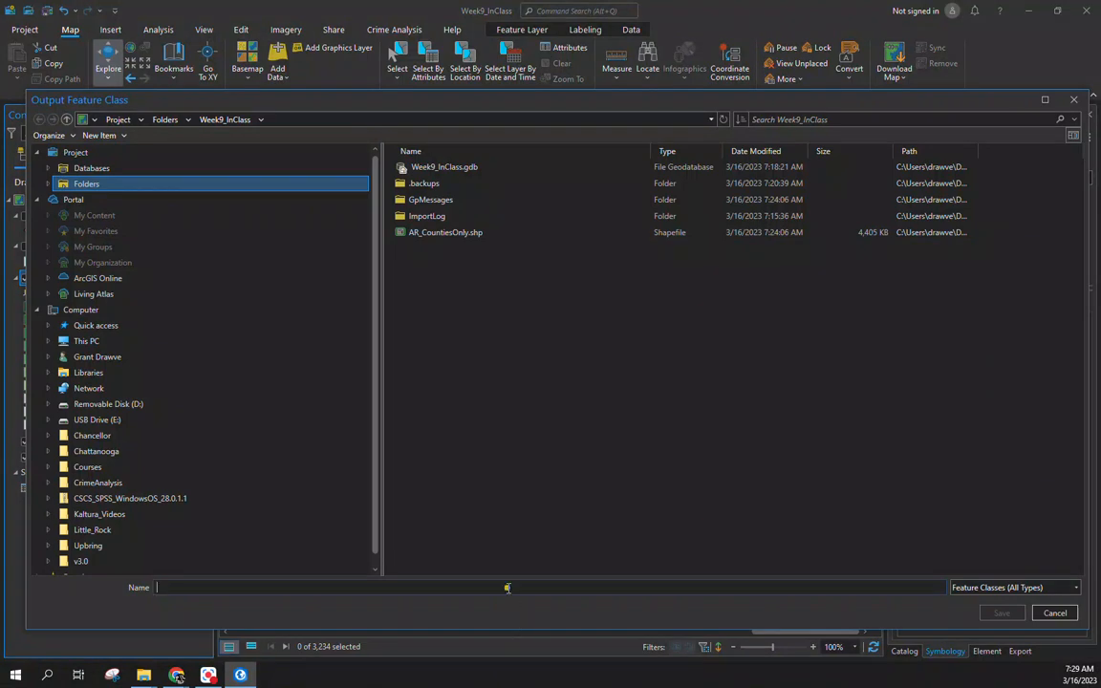
left_click(508, 587)
type("Counties_ACS_ChildCare")
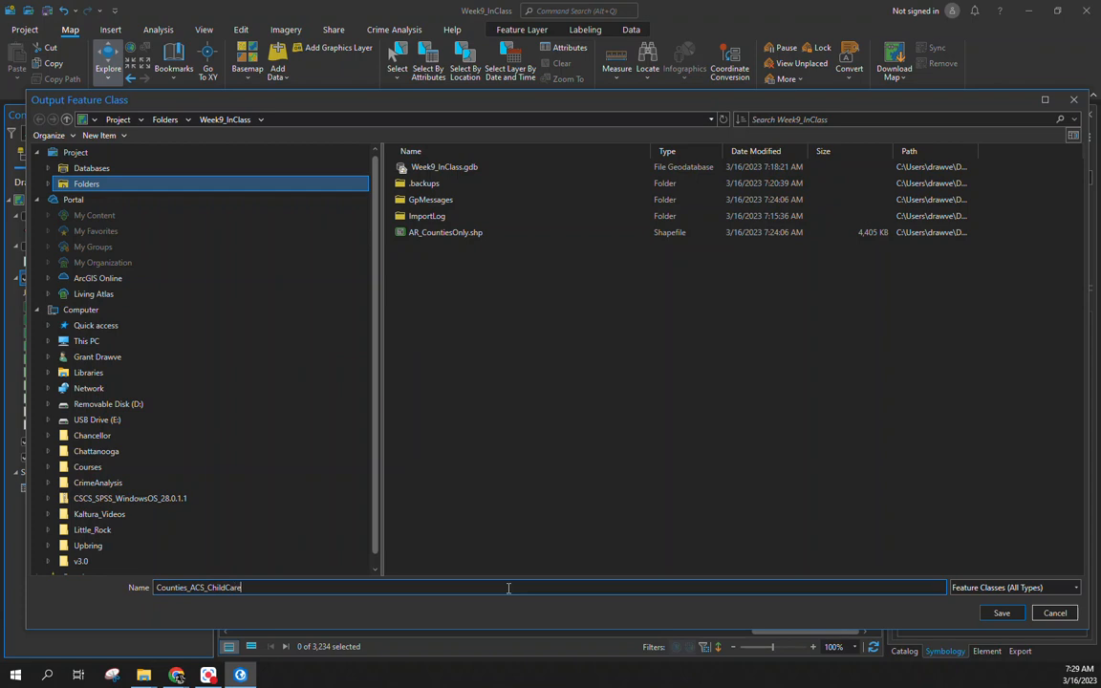
key("Return")
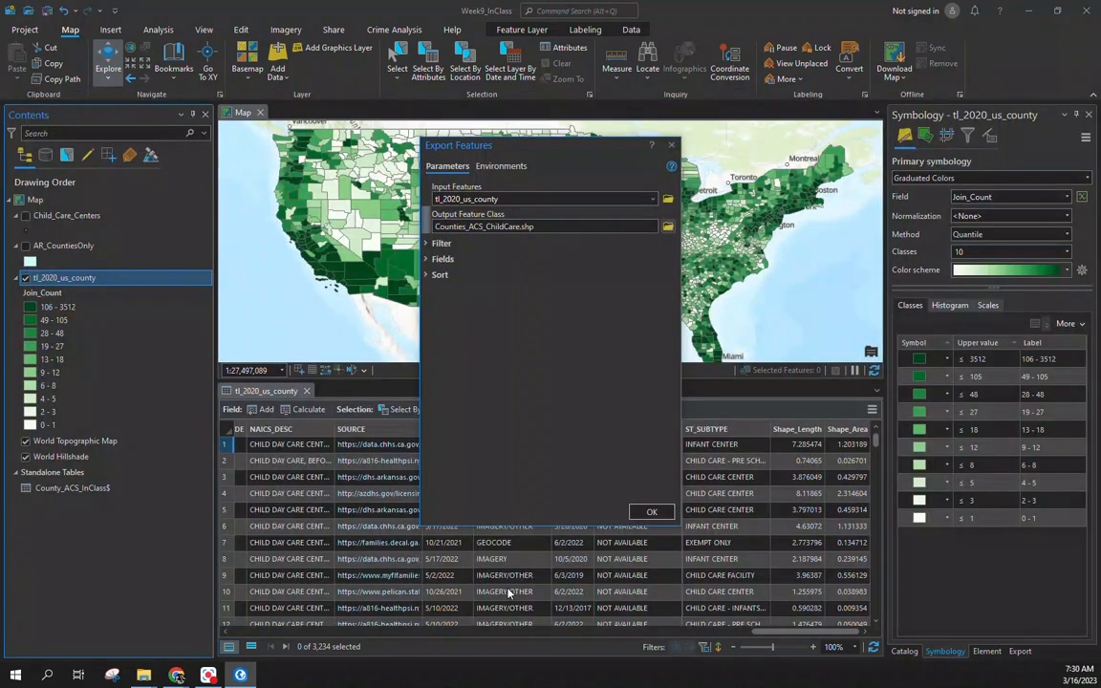
Remove all output fields after Join_Count, from Shape_Length upward, from the export's field map and run the export
left_click(430, 259)
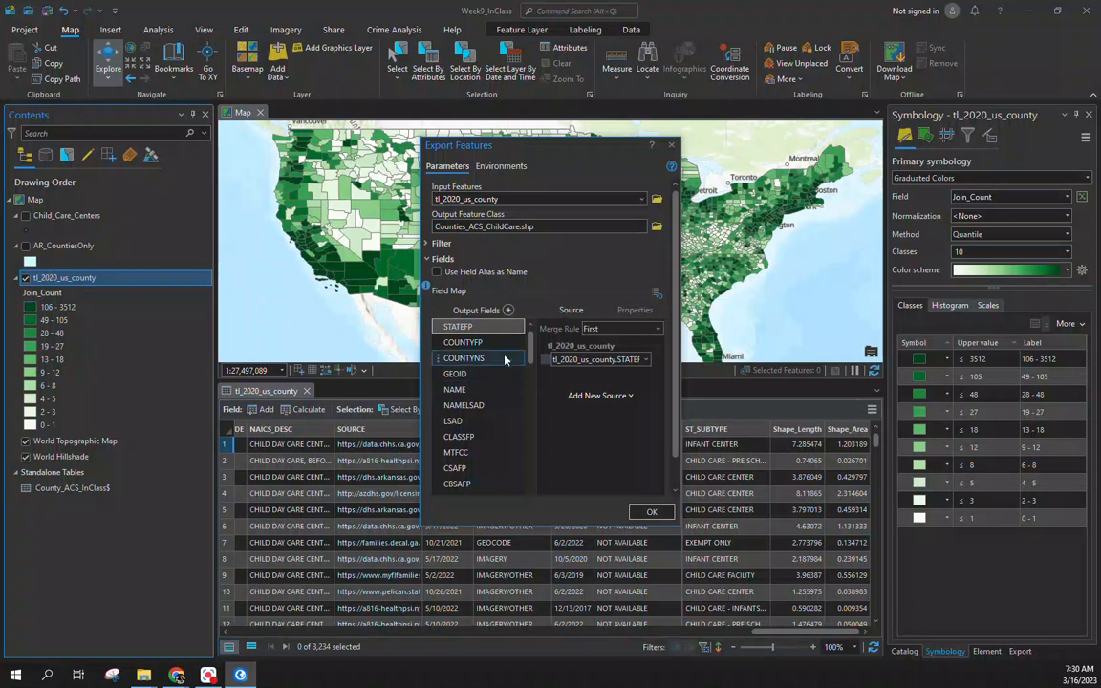
left_click_drag(530, 334, 521, 512)
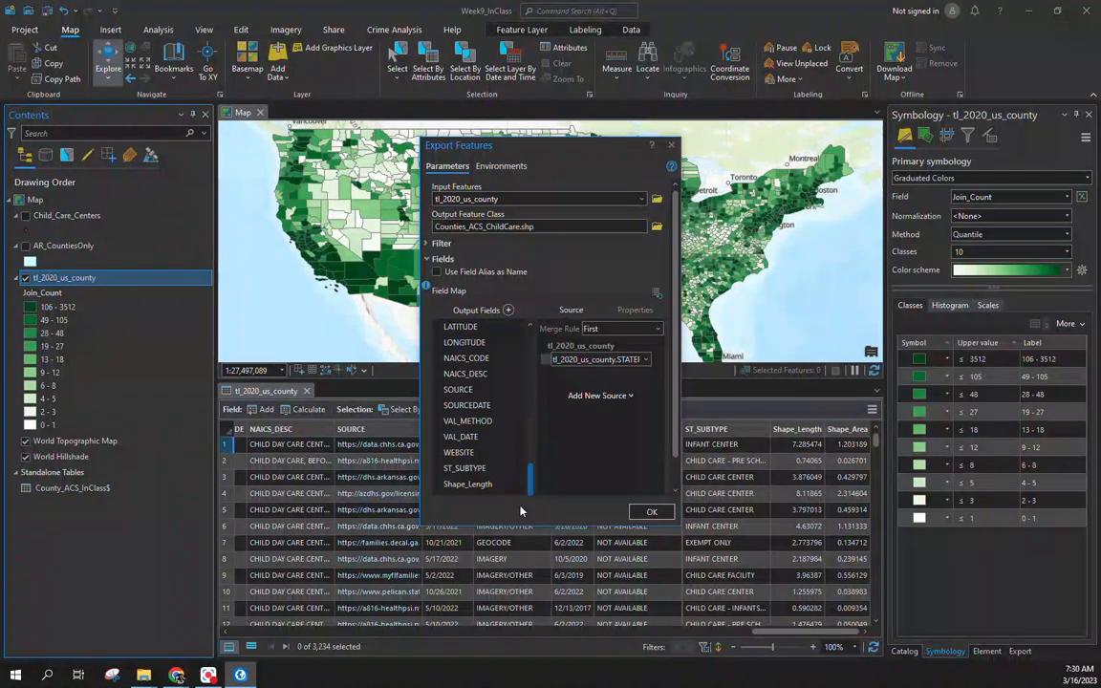
left_click(516, 487)
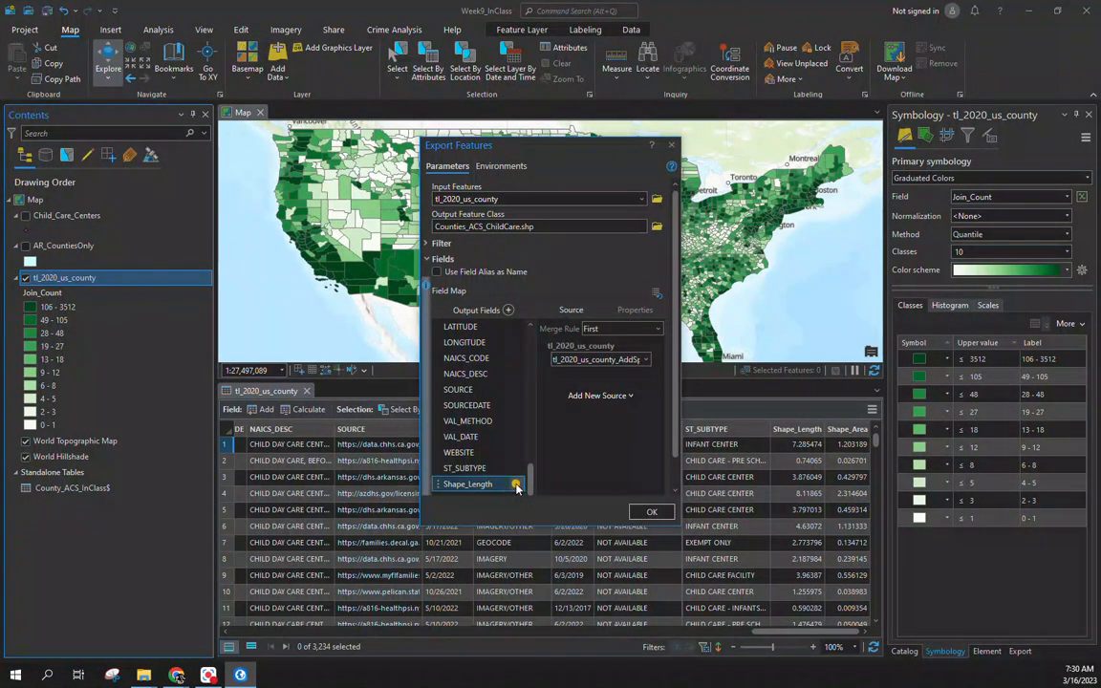
left_click(516, 487)
left_click(516, 486)
left_click(516, 486)
left_click(516, 487)
left_click(516, 486)
left_click(516, 486)
left_click(516, 486)
left_click(516, 486)
left_click(516, 486)
left_click(516, 487)
left_click(516, 486)
left_click(516, 486)
left_click(516, 486)
left_click(516, 487)
left_click(516, 486)
left_click(516, 486)
left_click(516, 486)
left_click(516, 486)
left_click(516, 486)
left_click(516, 486)
left_click(516, 486)
left_click(516, 486)
left_click(516, 486)
left_click(516, 486)
left_click(516, 486)
left_click(516, 486)
left_click(516, 486)
left_click(516, 486)
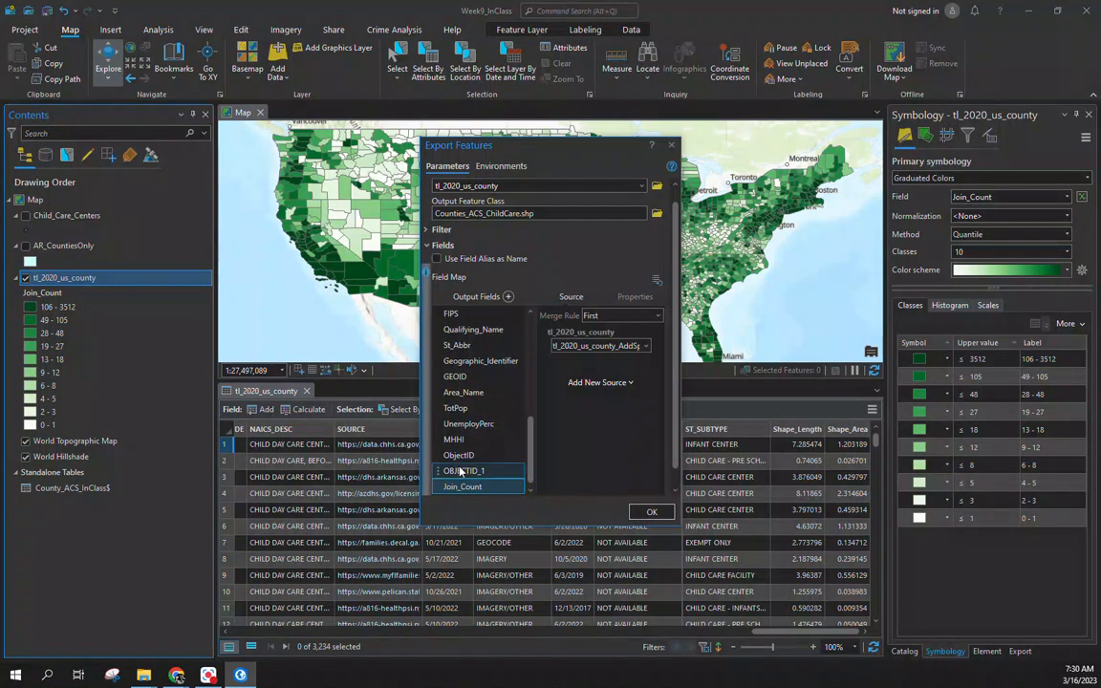
left_click(646, 513)
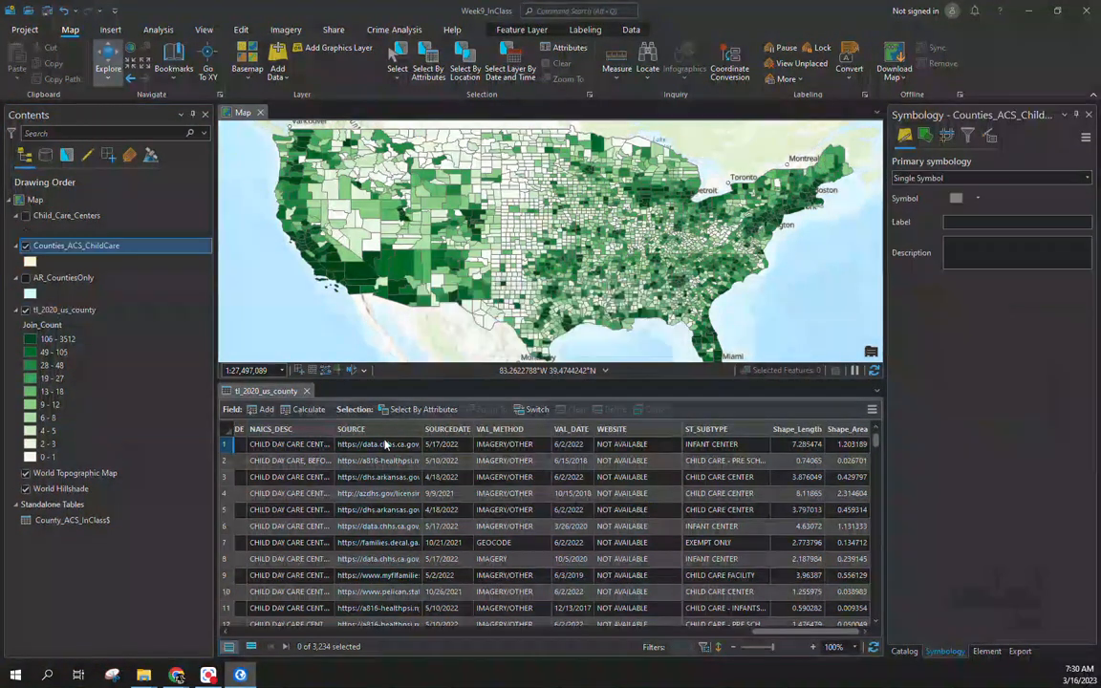
Open the Counties_ACS_ChildCare attribute table and check its last fields, including MHHI and Join_Count
right_click(43, 246)
left_click(83, 234)
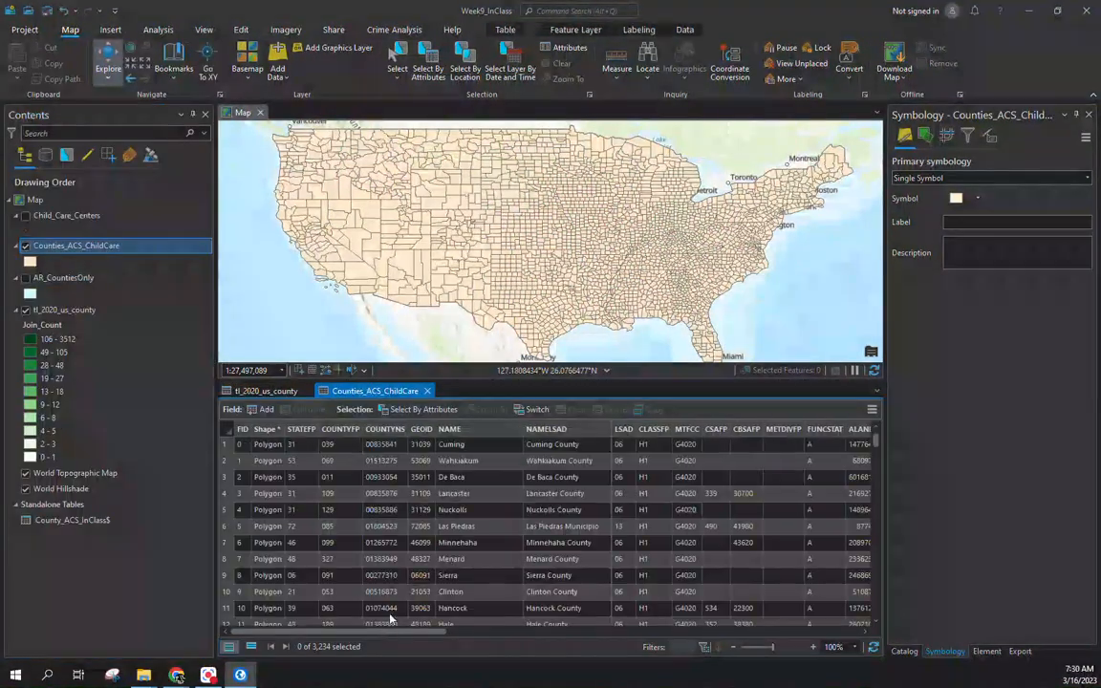
left_click_drag(380, 634, 939, 646)
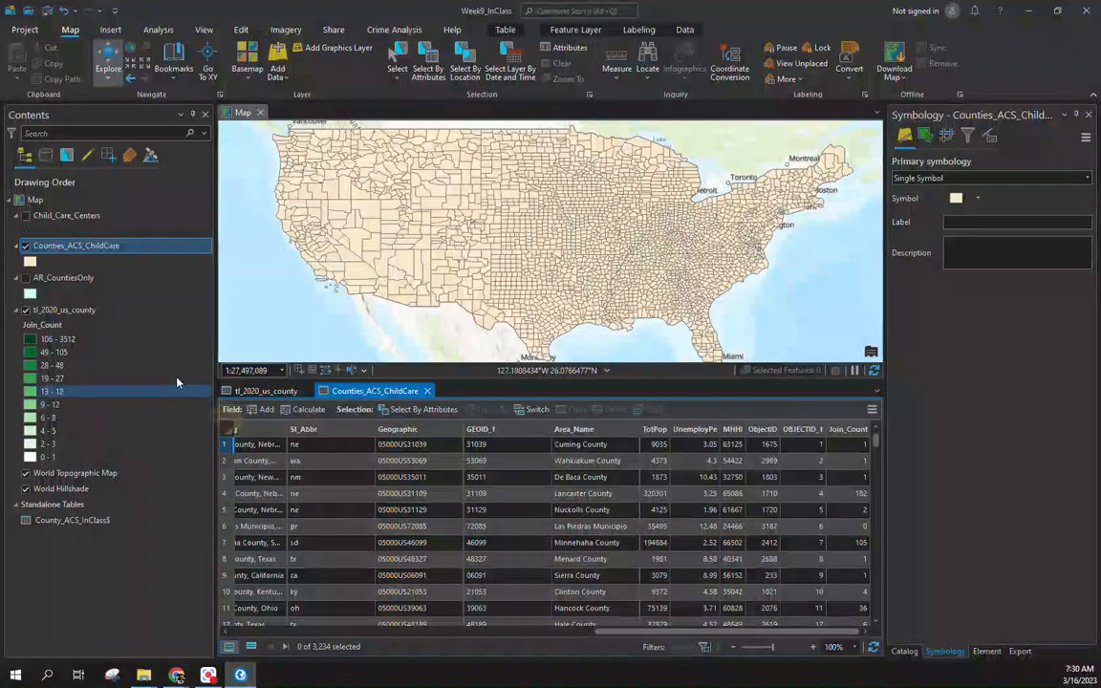
Show only the AR_CountiesOnly layer by hiding both national county layers, and close the two open attribute tables
left_click(26, 246)
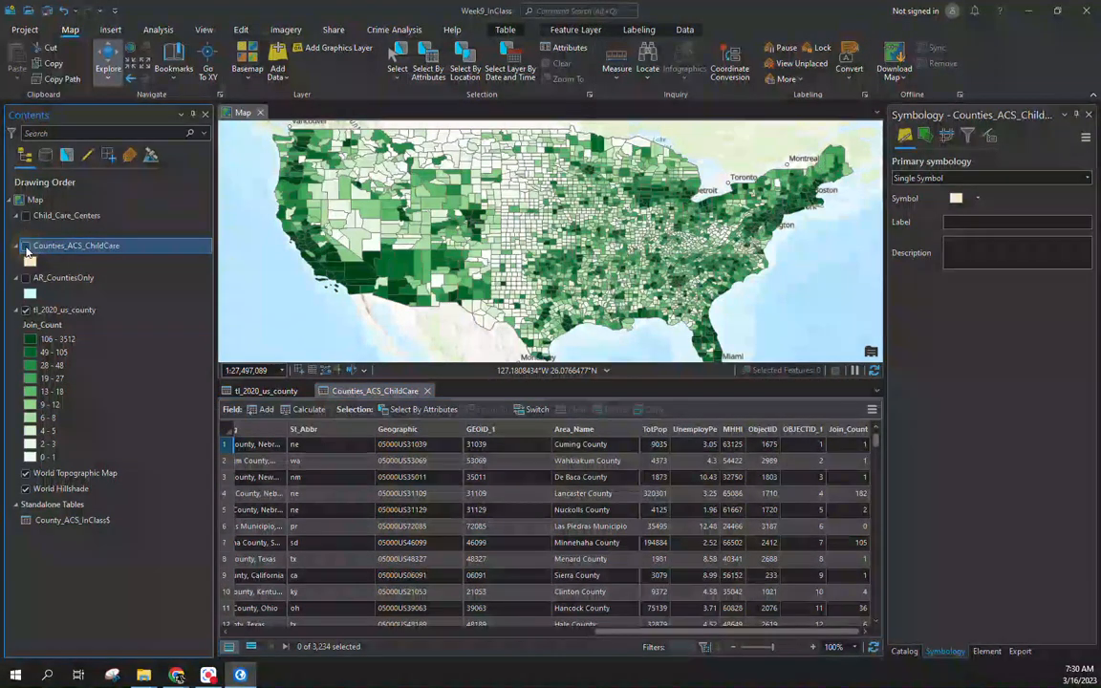
left_click(26, 310)
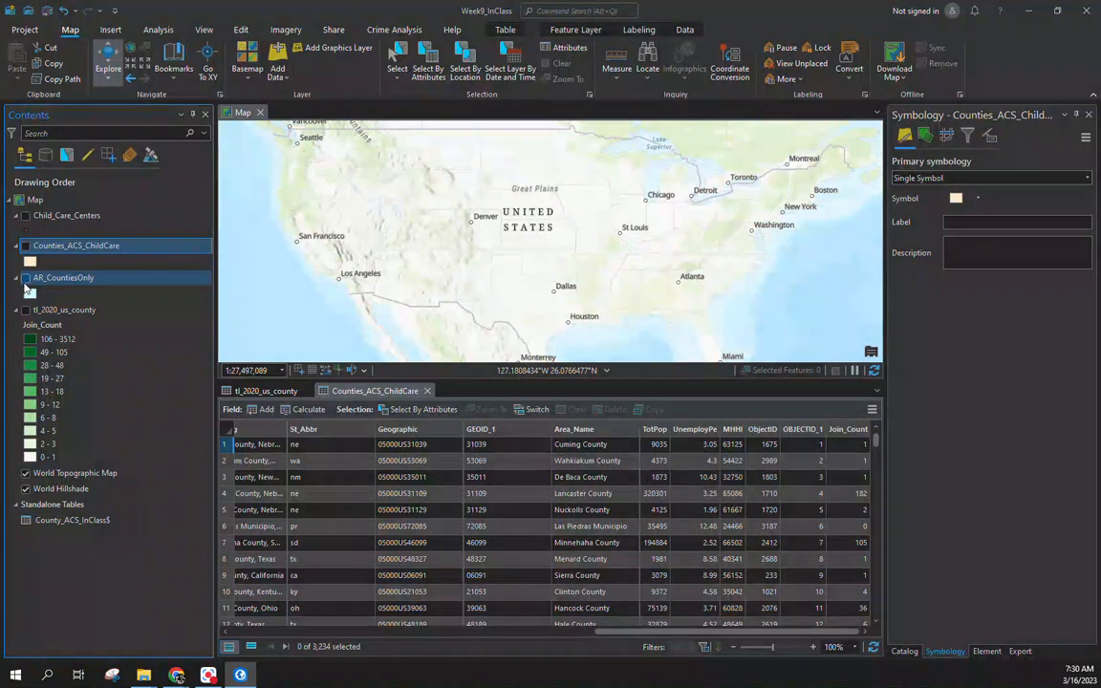
left_click(25, 278)
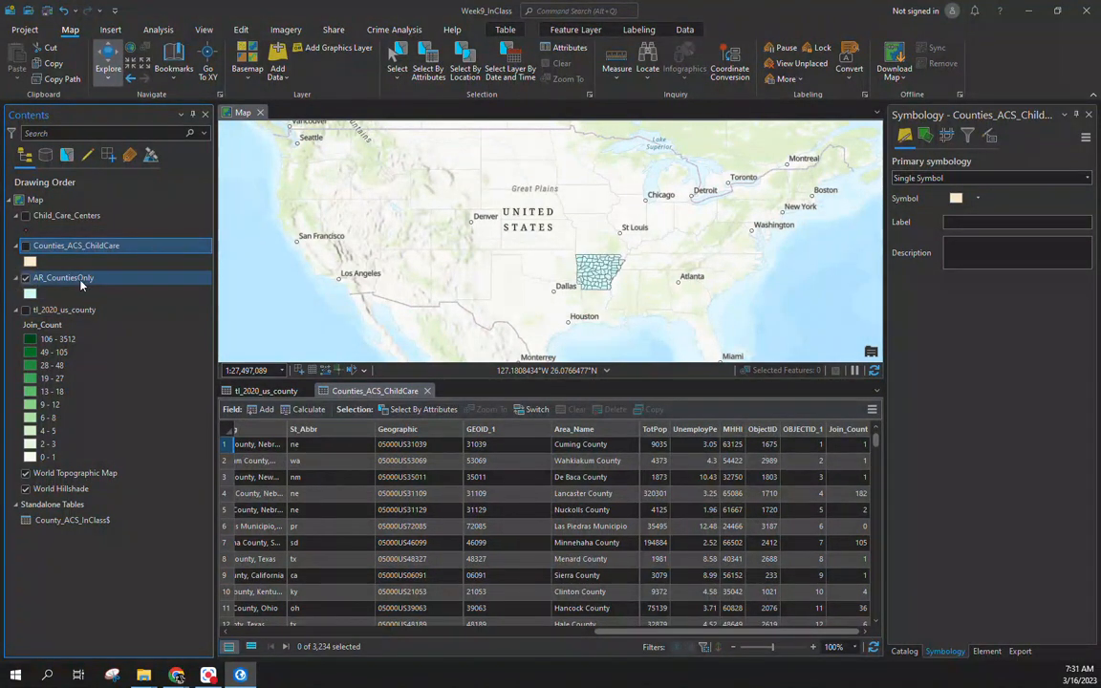
left_click(427, 390)
left_click(305, 391)
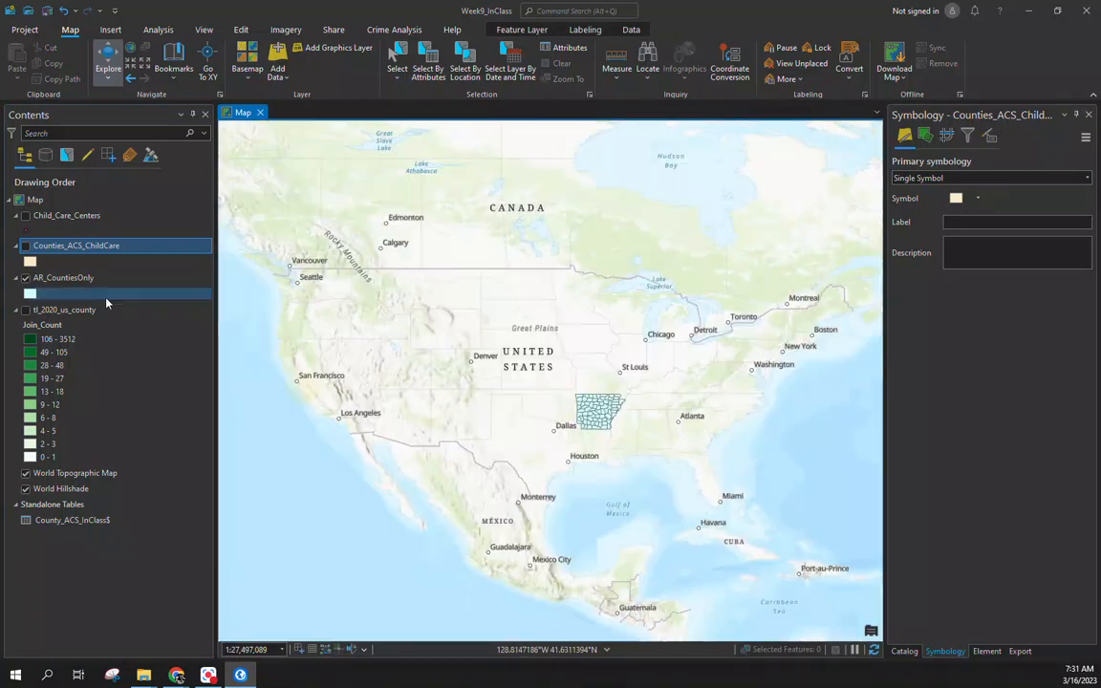
Open the AR_CountiesOnly attribute table and generate the statistics histogram for its MHHI field
right_click(69, 277)
left_click(119, 233)
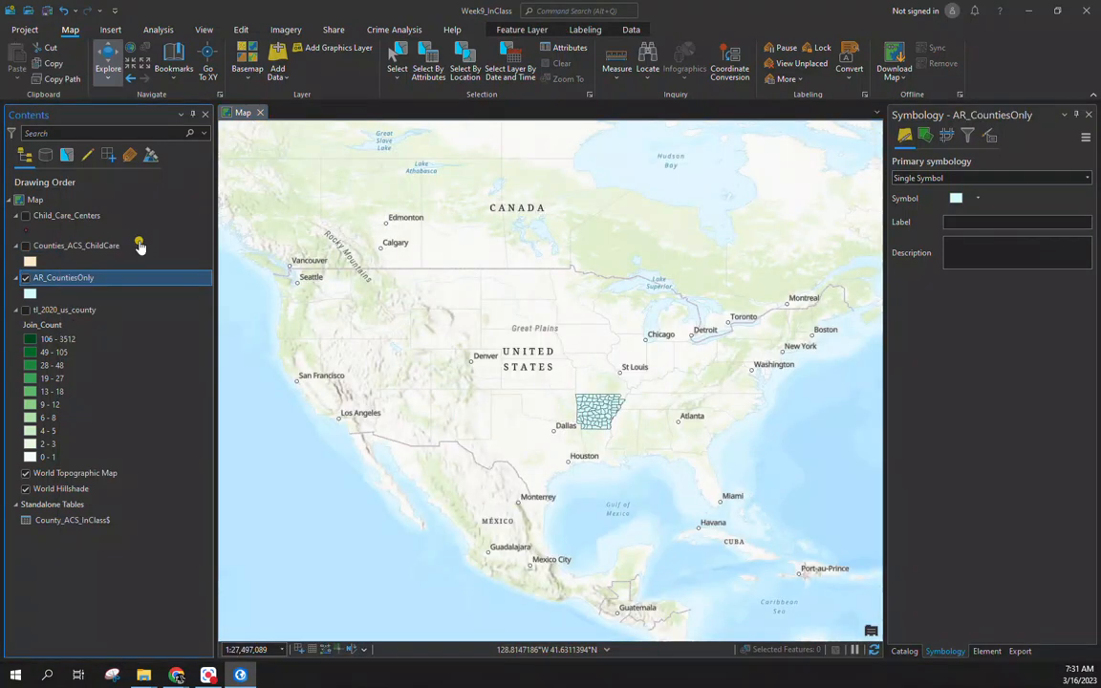
left_click_drag(443, 631, 827, 632)
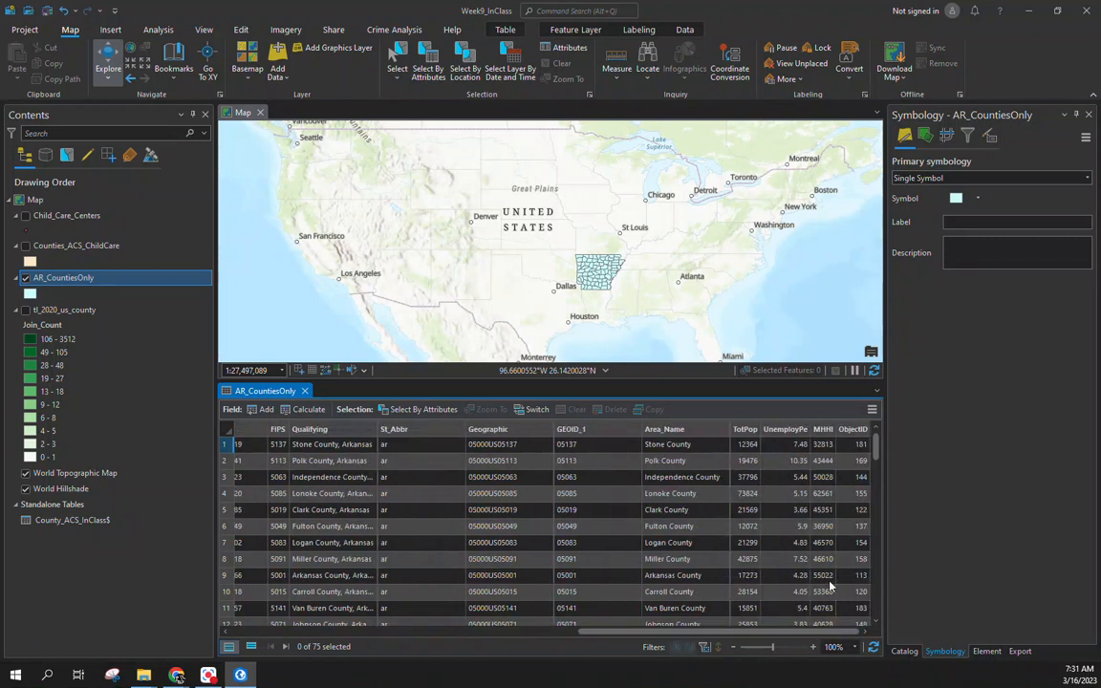
right_click(824, 432)
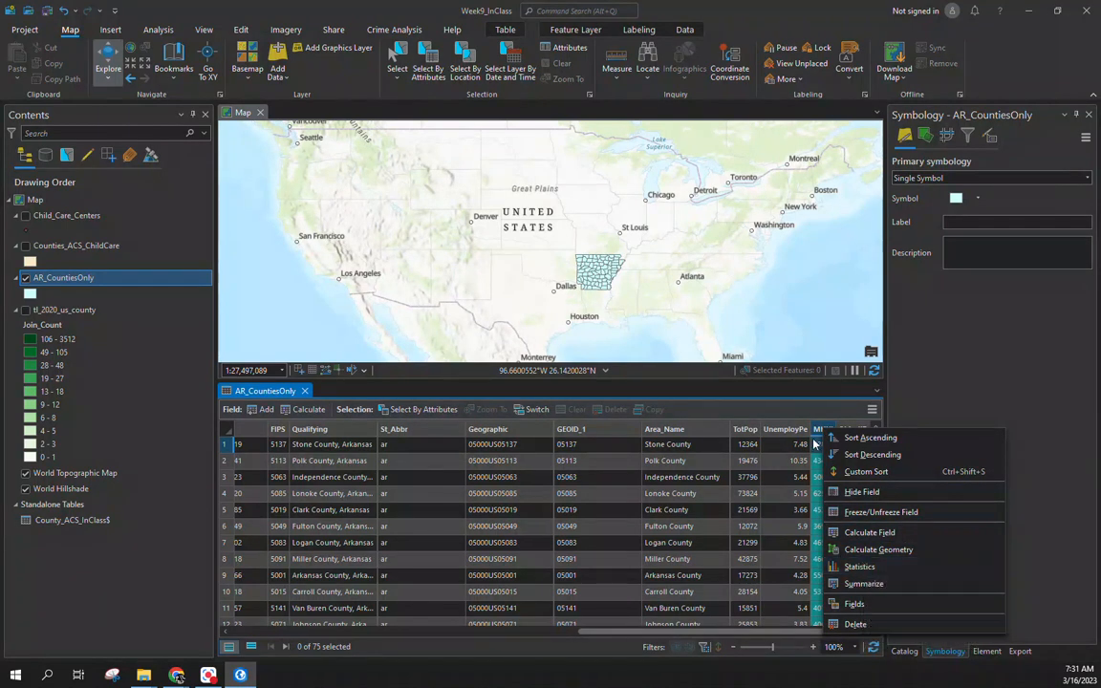
left_click(815, 431)
right_click(824, 431)
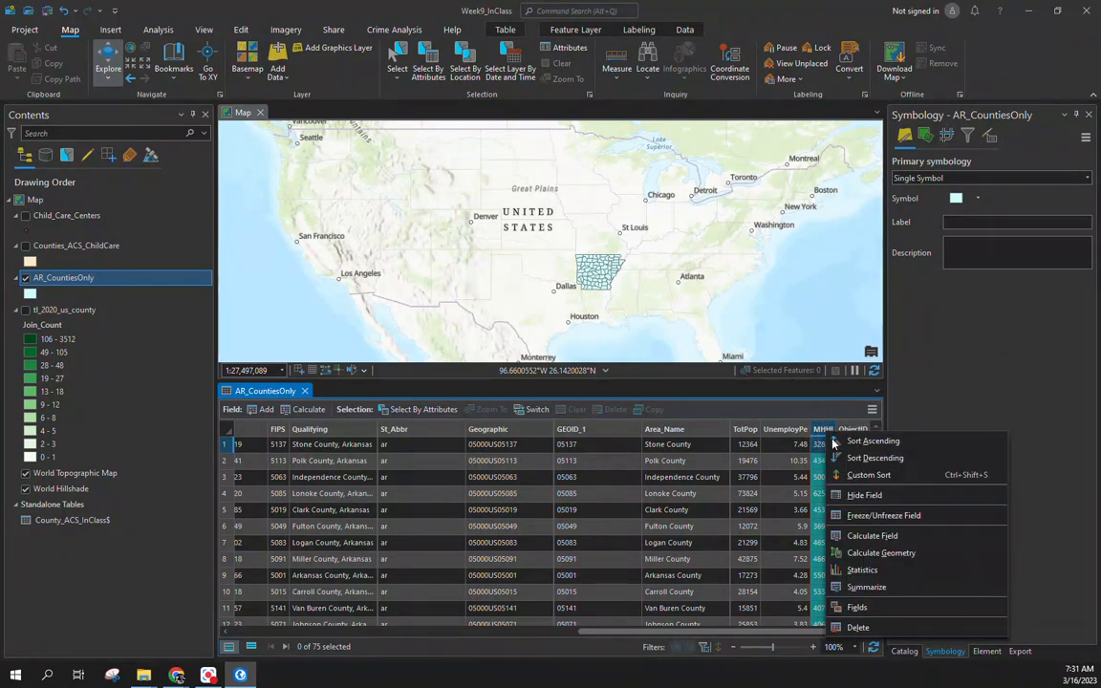
left_click(893, 566)
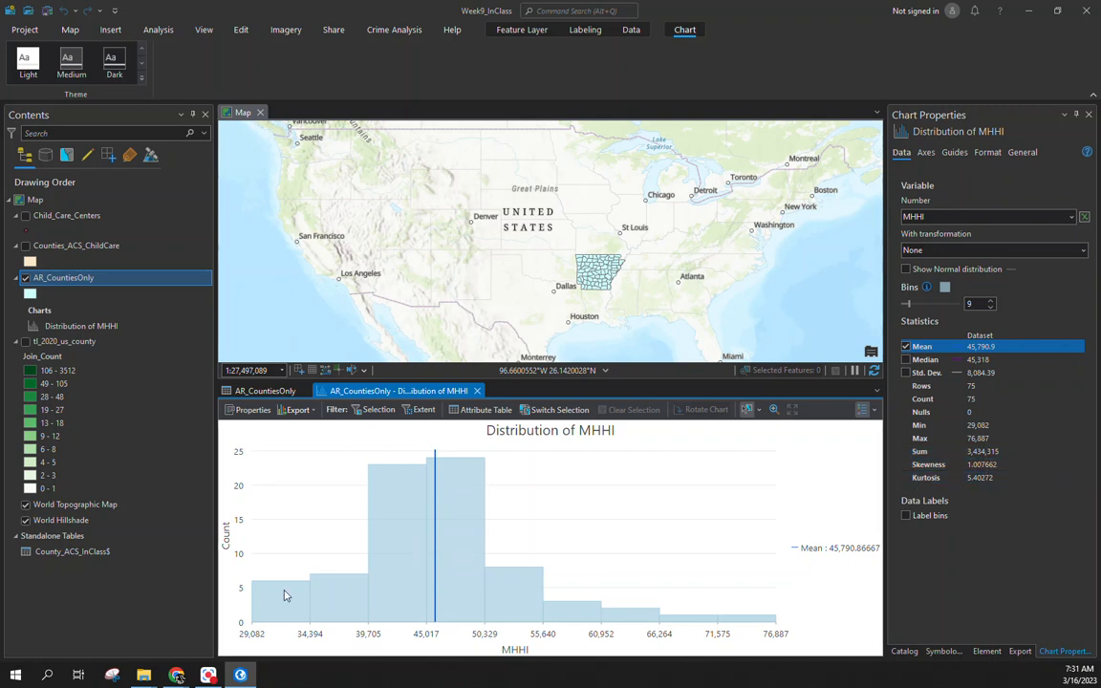
Examine where the Arkansas counties in the highest, lowest and 45,017–50,329 MHHI histogram bins lie by selecting each bin in turn
mouse_move(729, 617)
scroll(594, 279, "up", 3)
scroll(600, 291, "up", 1)
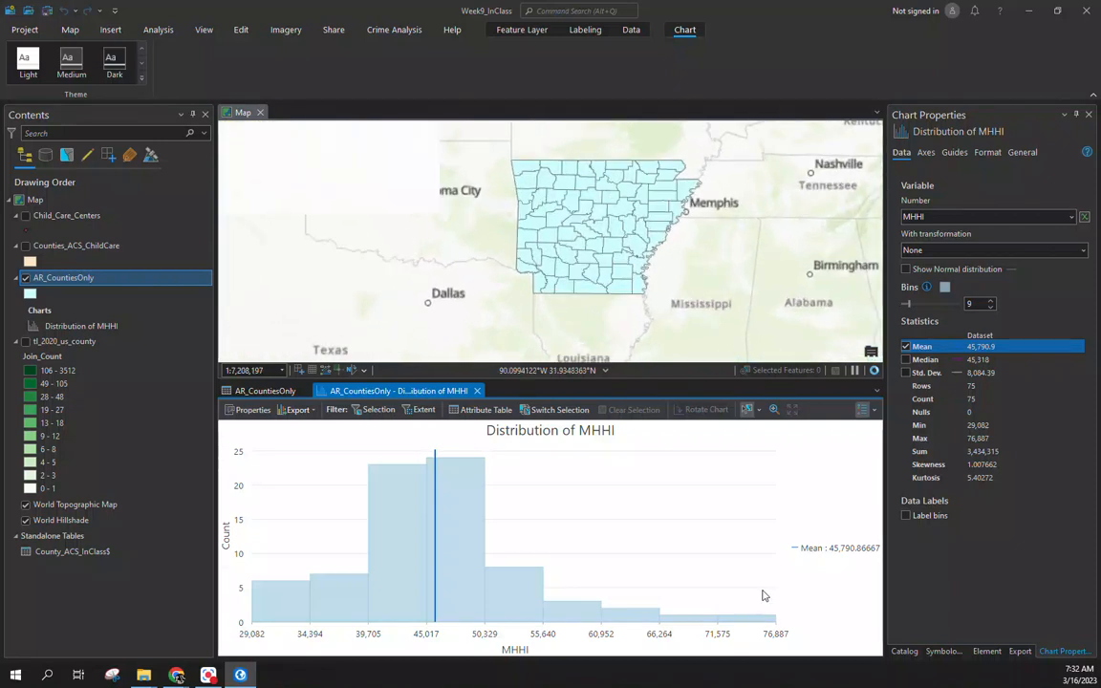
left_click(753, 619)
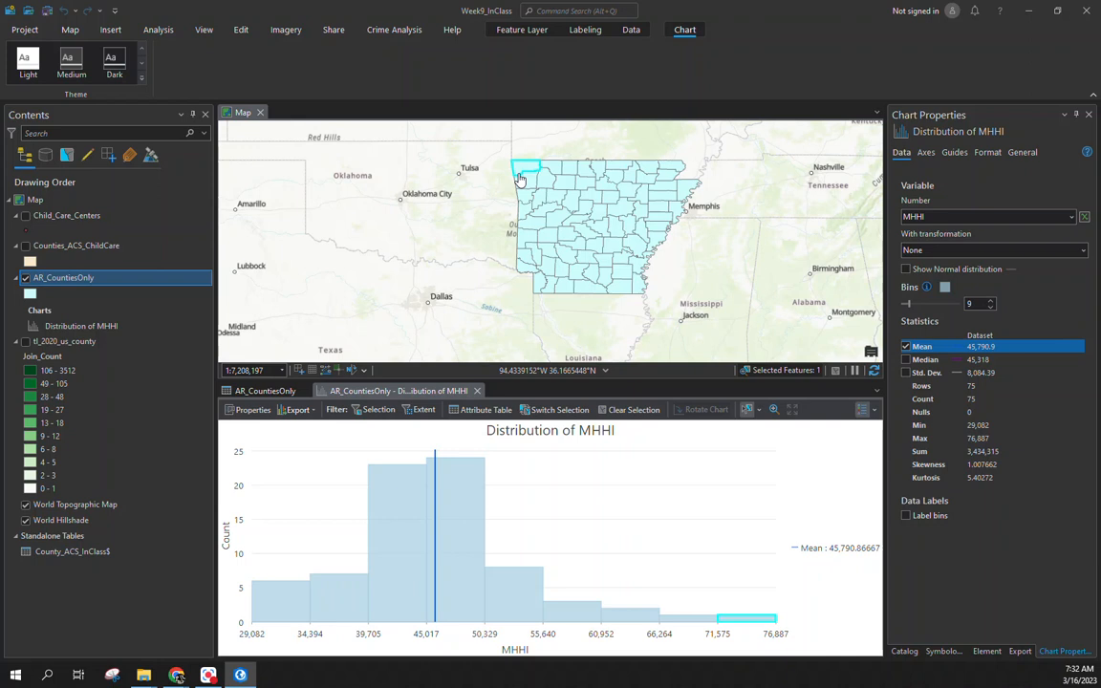
left_click(277, 594)
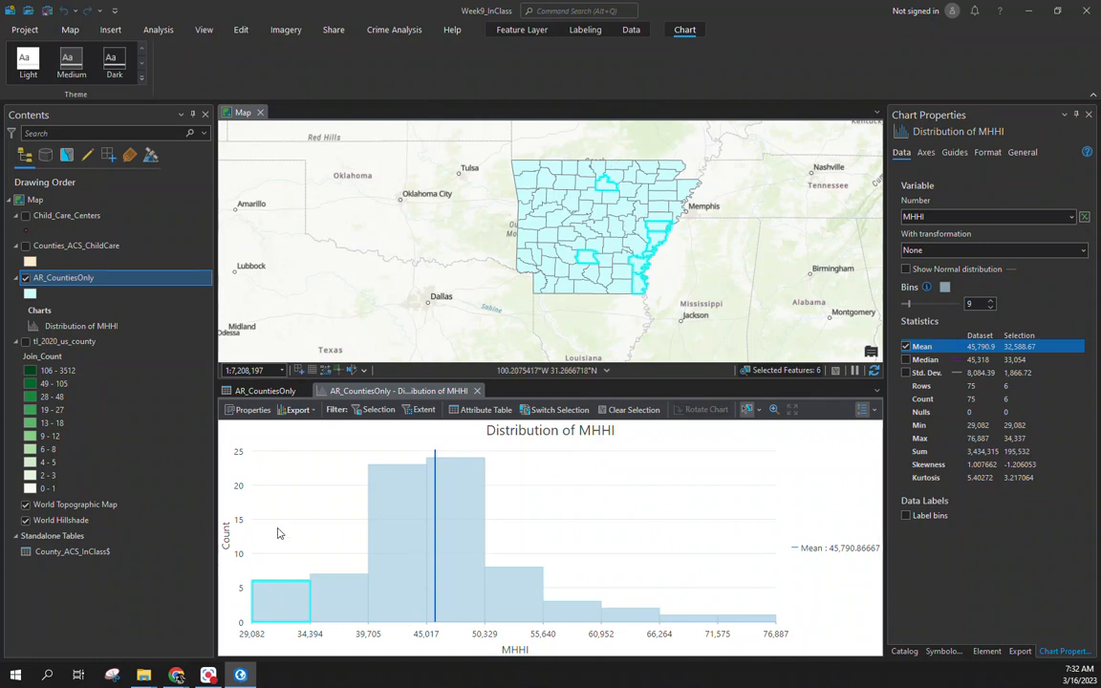
mouse_move(265, 596)
left_click(455, 558)
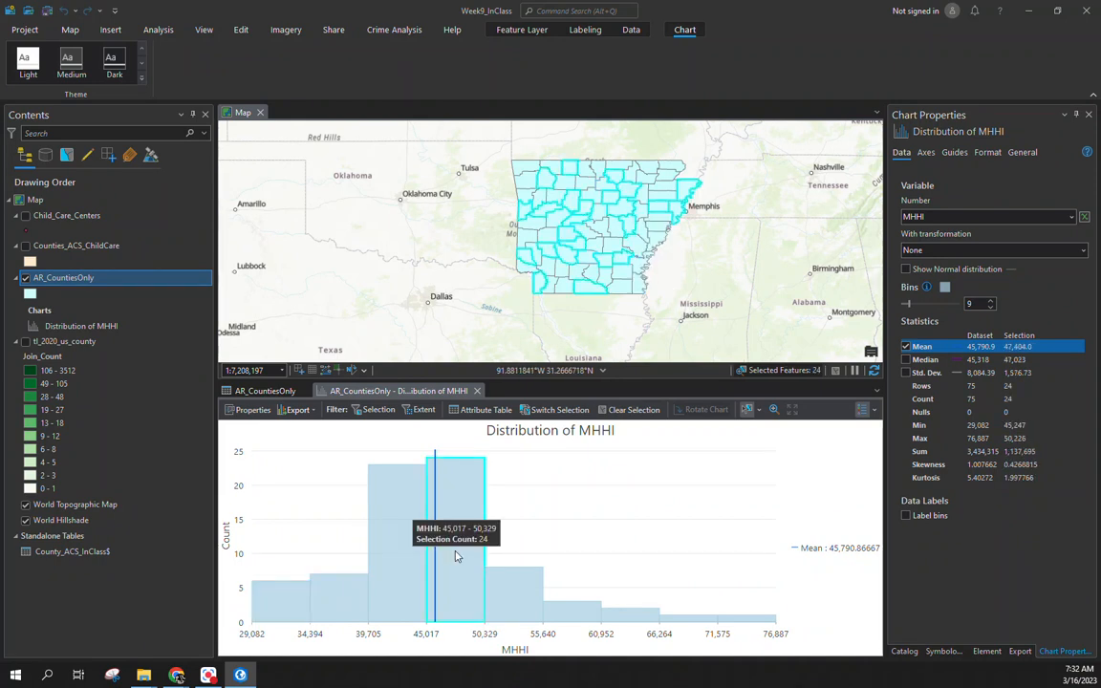
Add the median and standard deviation lines to the MHHI histogram and clear the county selection
left_click(904, 359)
left_click(905, 373)
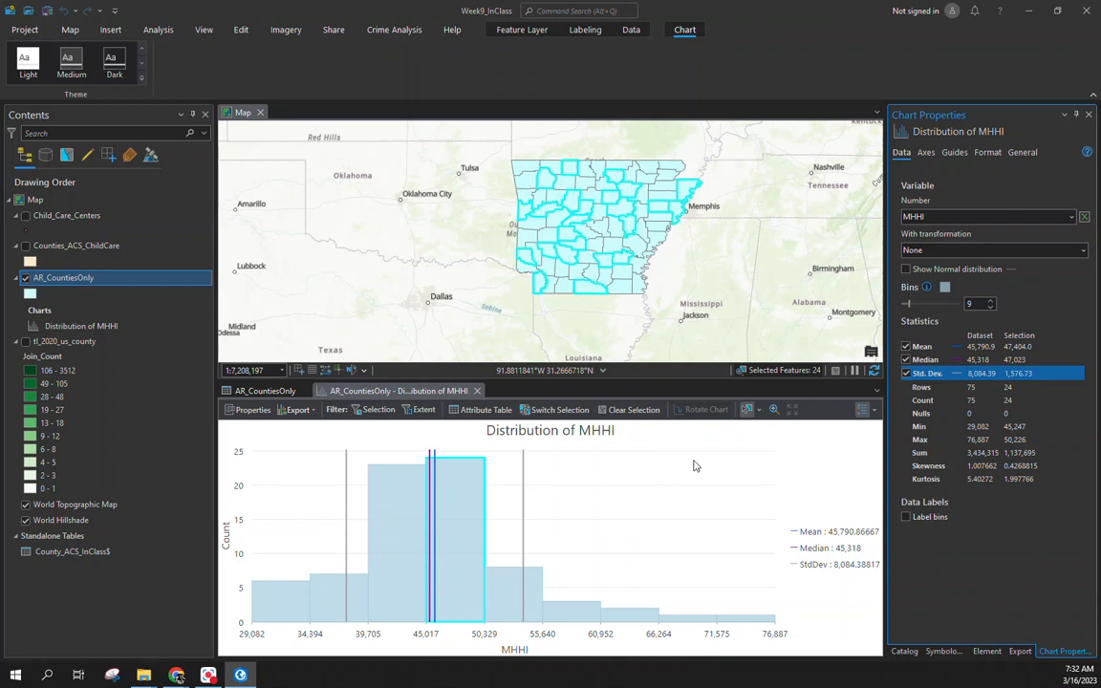
left_click(69, 29)
left_click(561, 63)
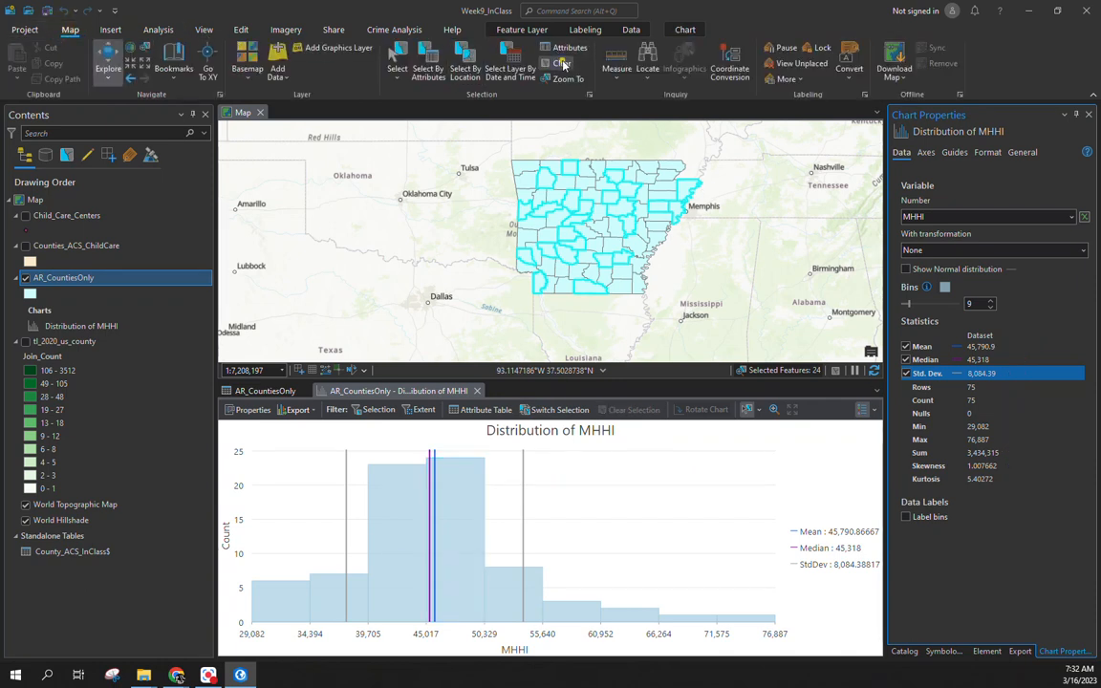